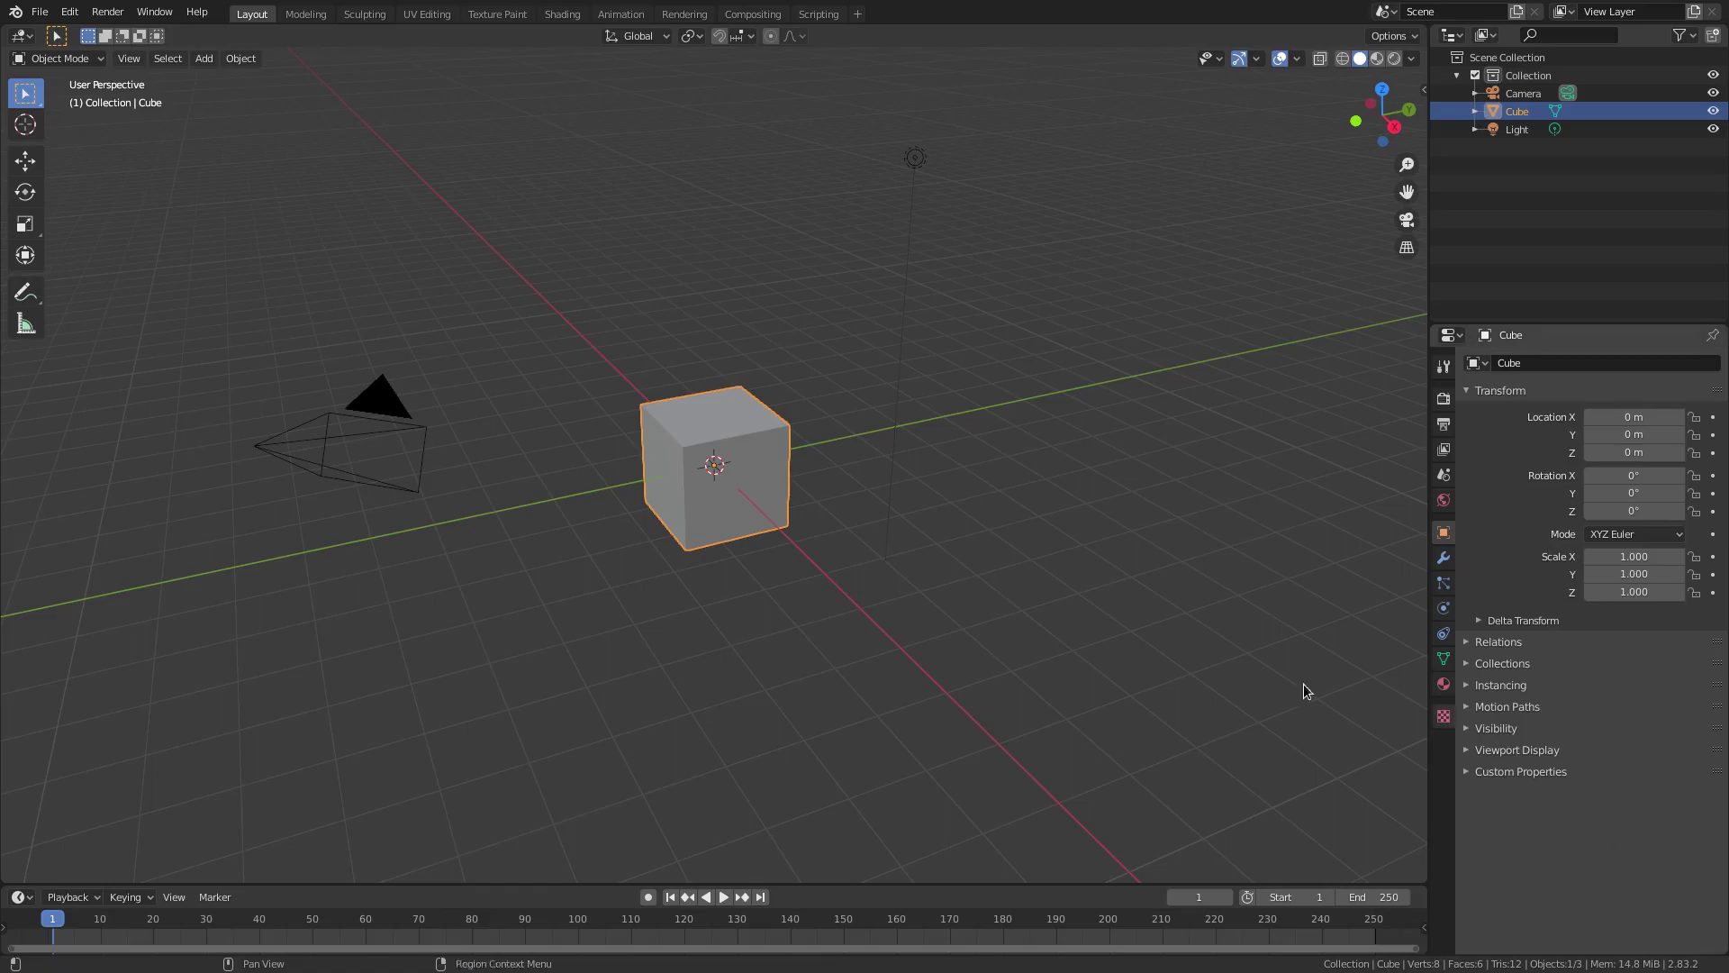
Step: Delete the default cube and light from the scene
key(Delete)
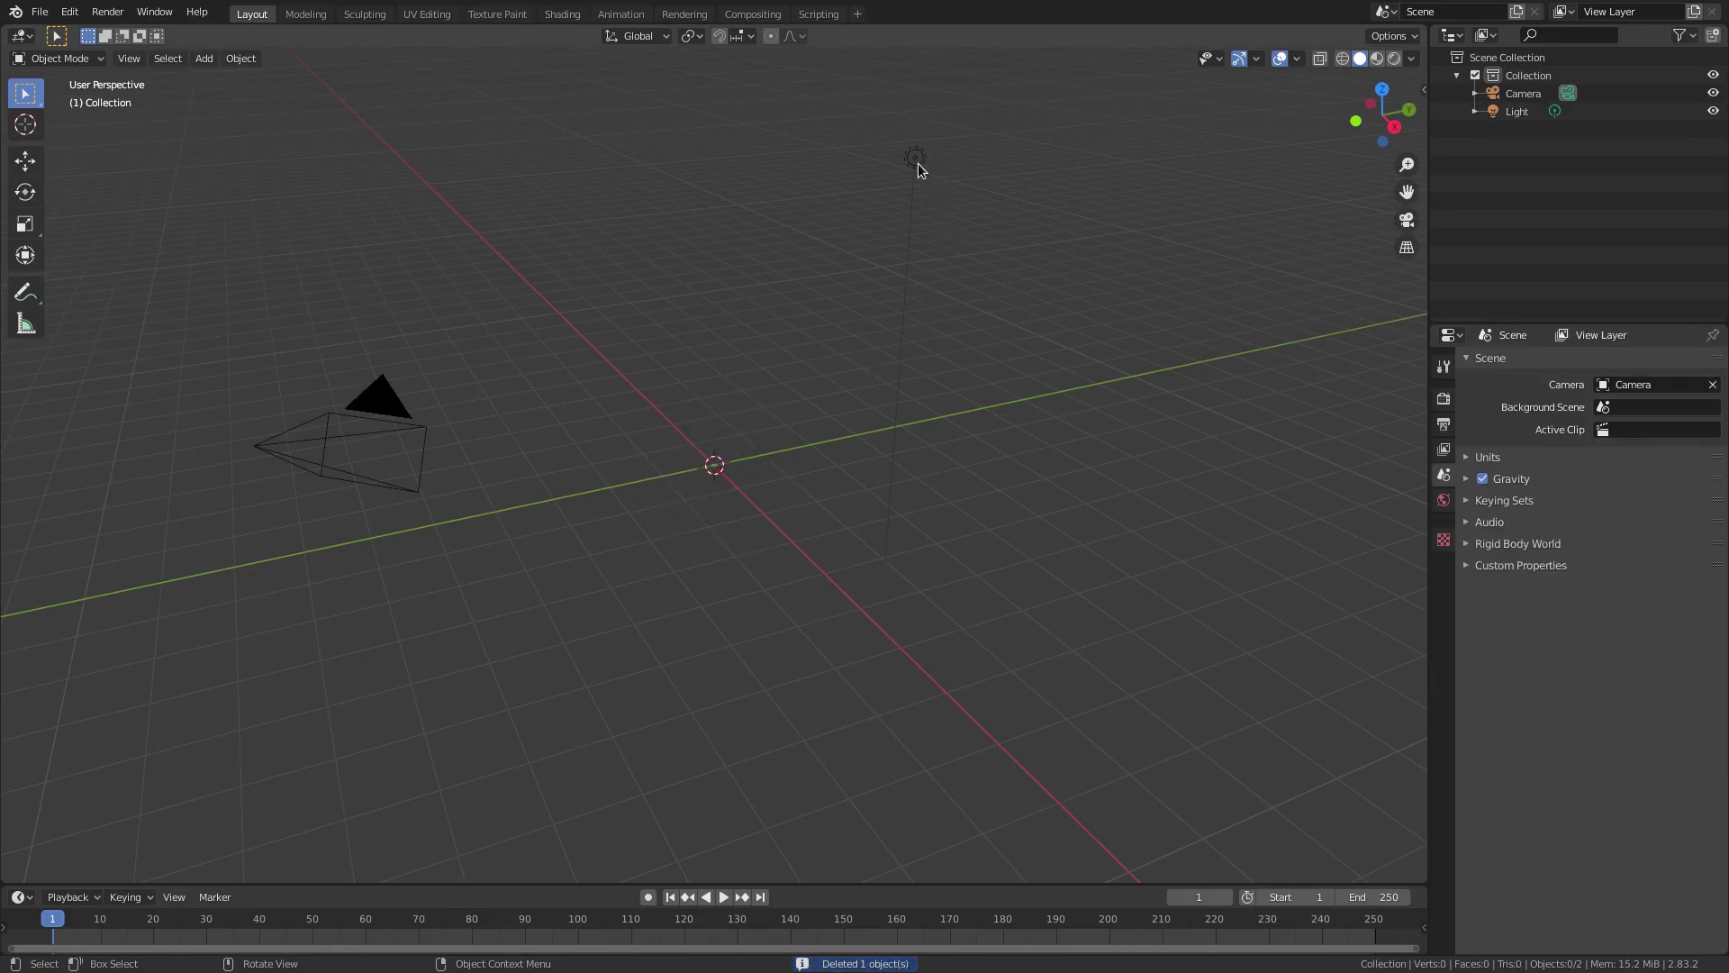
click(917, 164)
key(Delete)
Step: Search the add-ons for 'images' in Preferences and enable Import Images as Planes
click(69, 12)
click(112, 268)
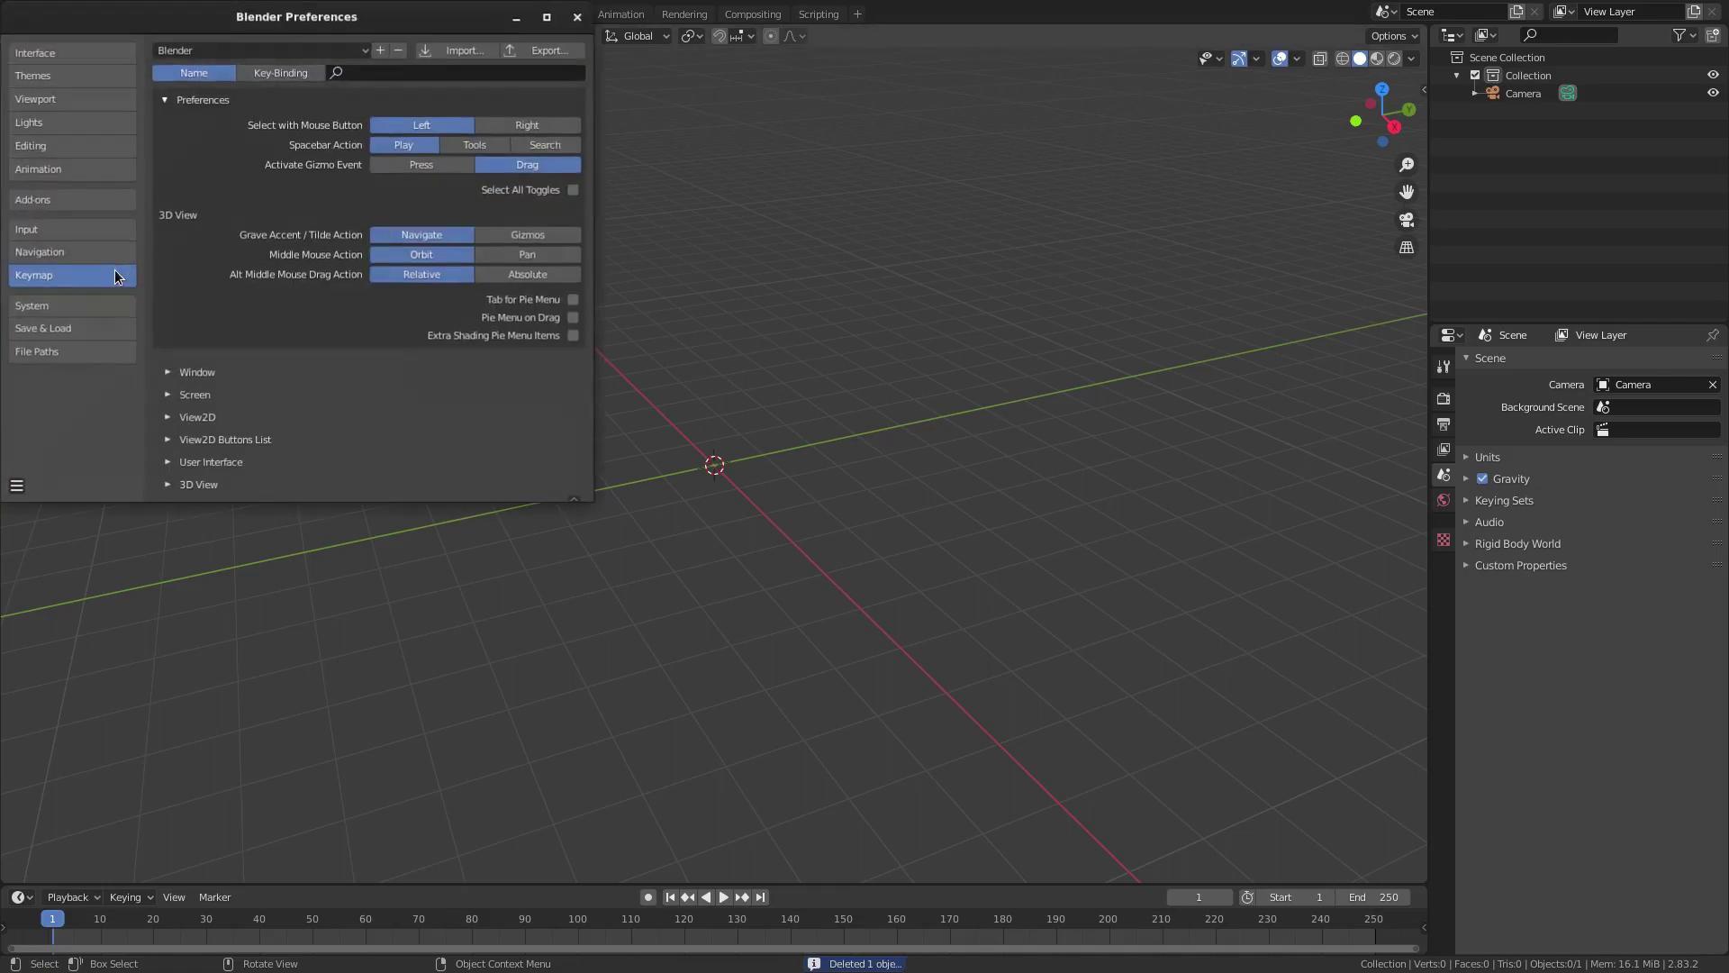
click(108, 199)
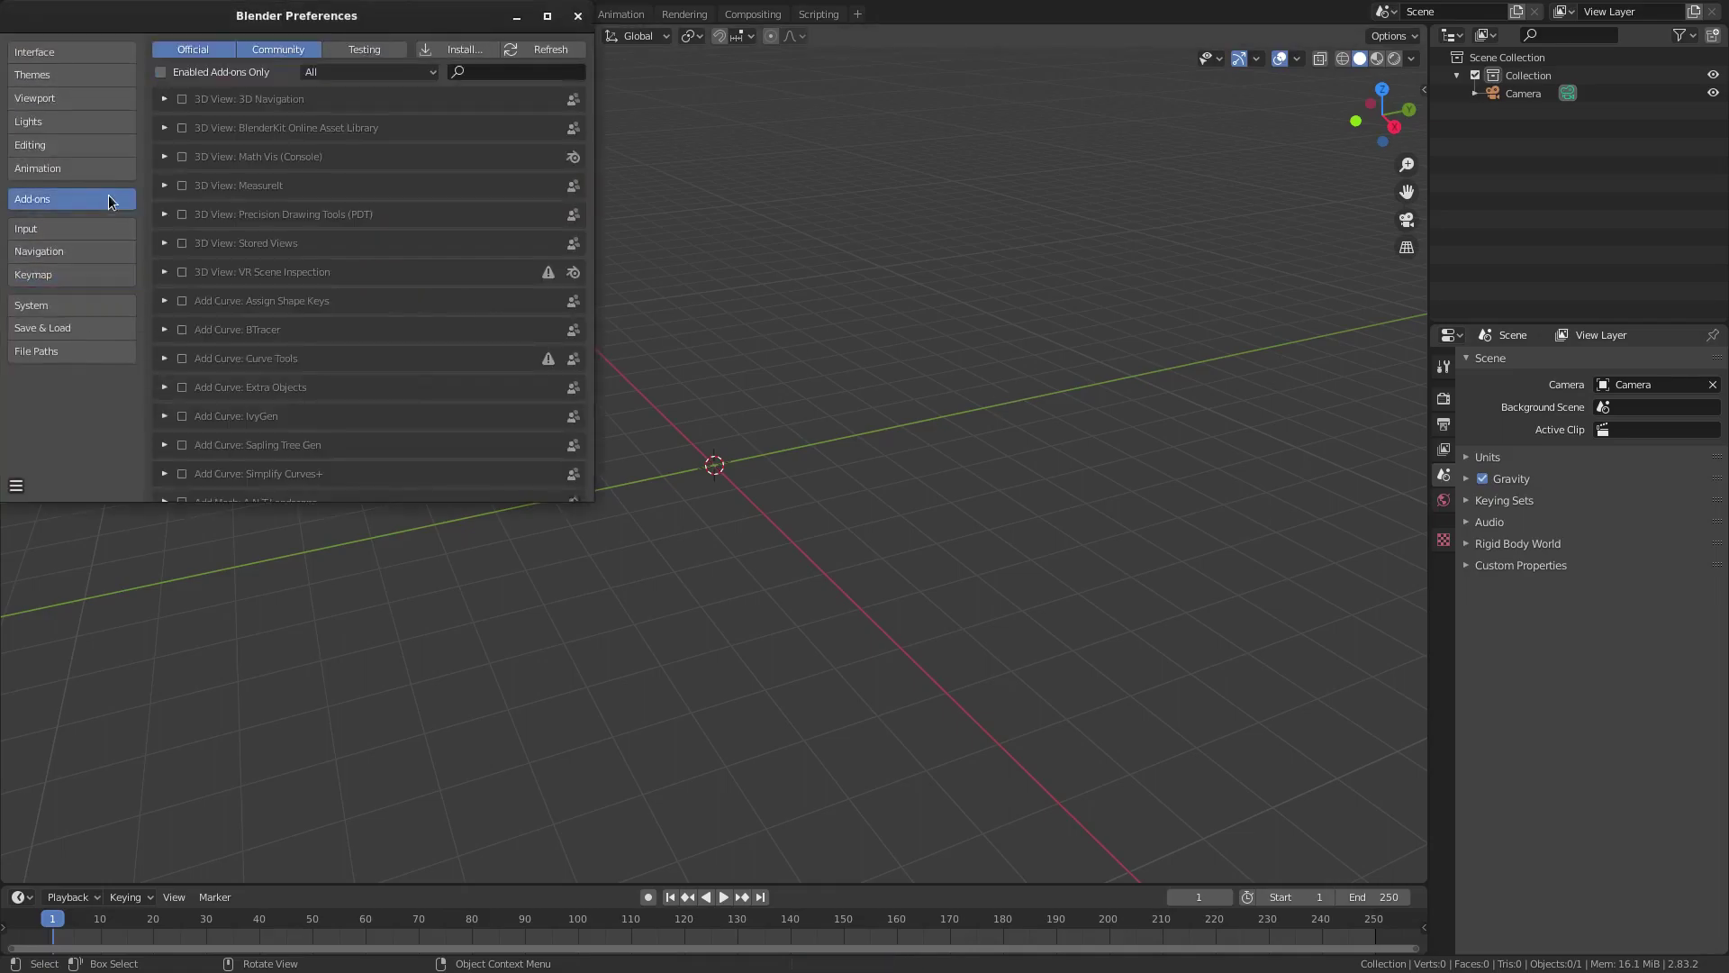
click(518, 72)
text(images)
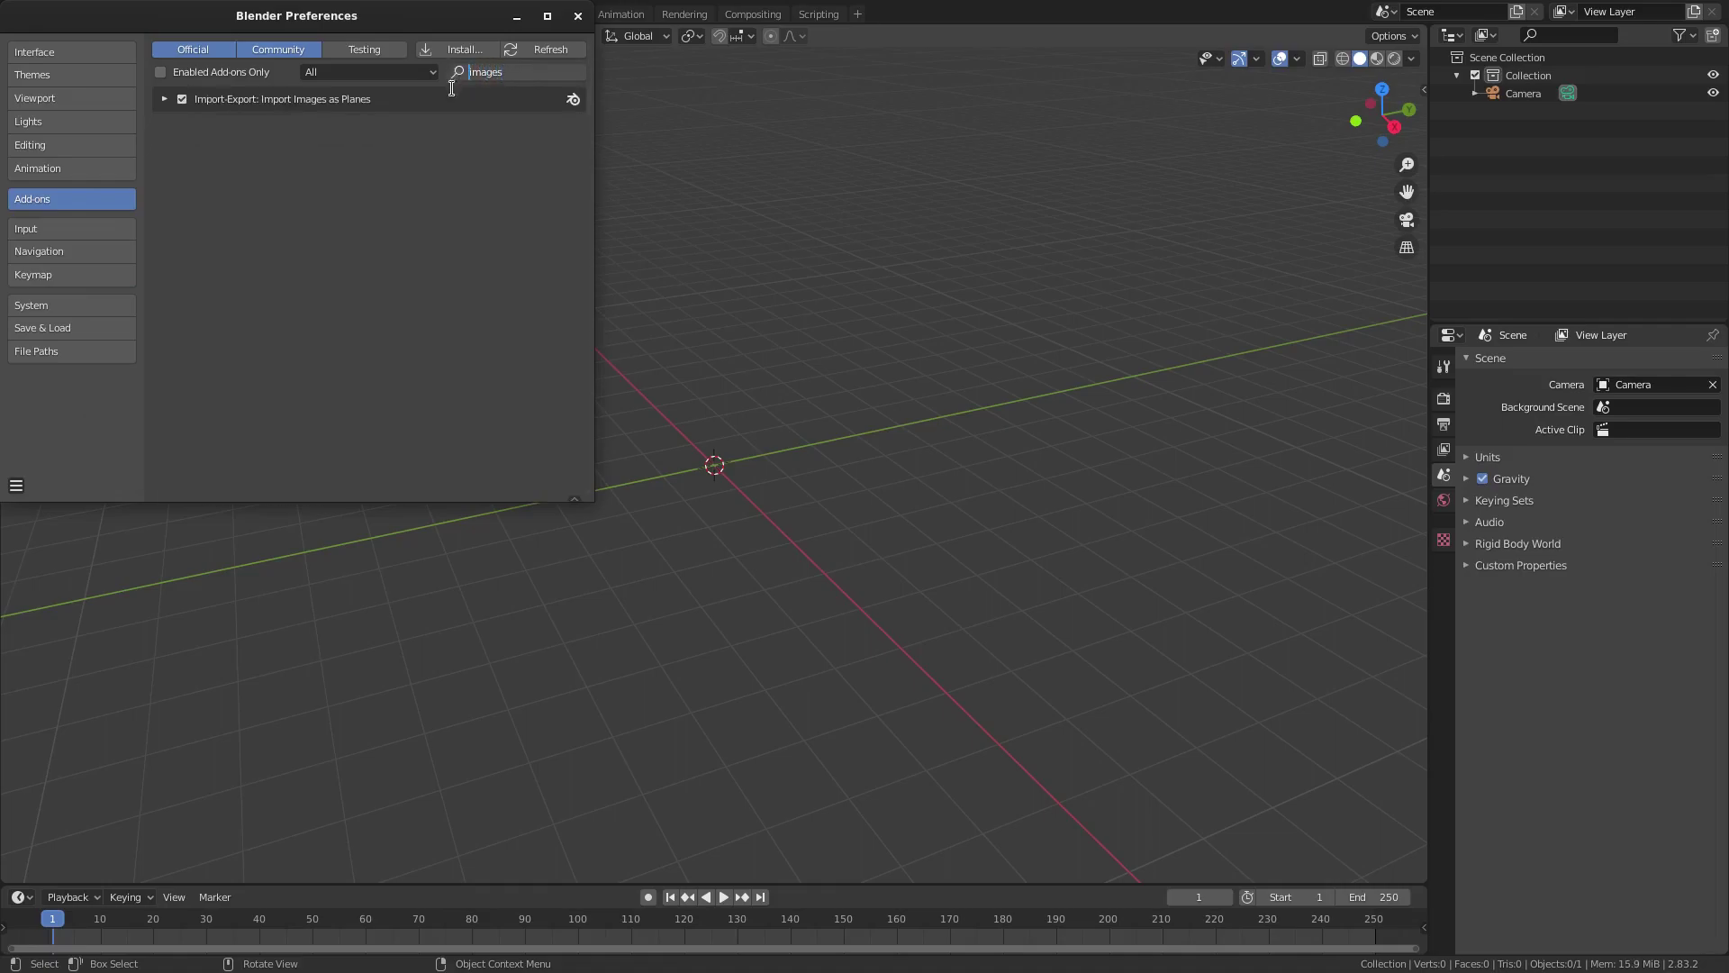
click(183, 100)
click(183, 100)
click(183, 100)
Step: Import the logo PNG with Principled material as an image plane named Transparent at the origin
click(577, 15)
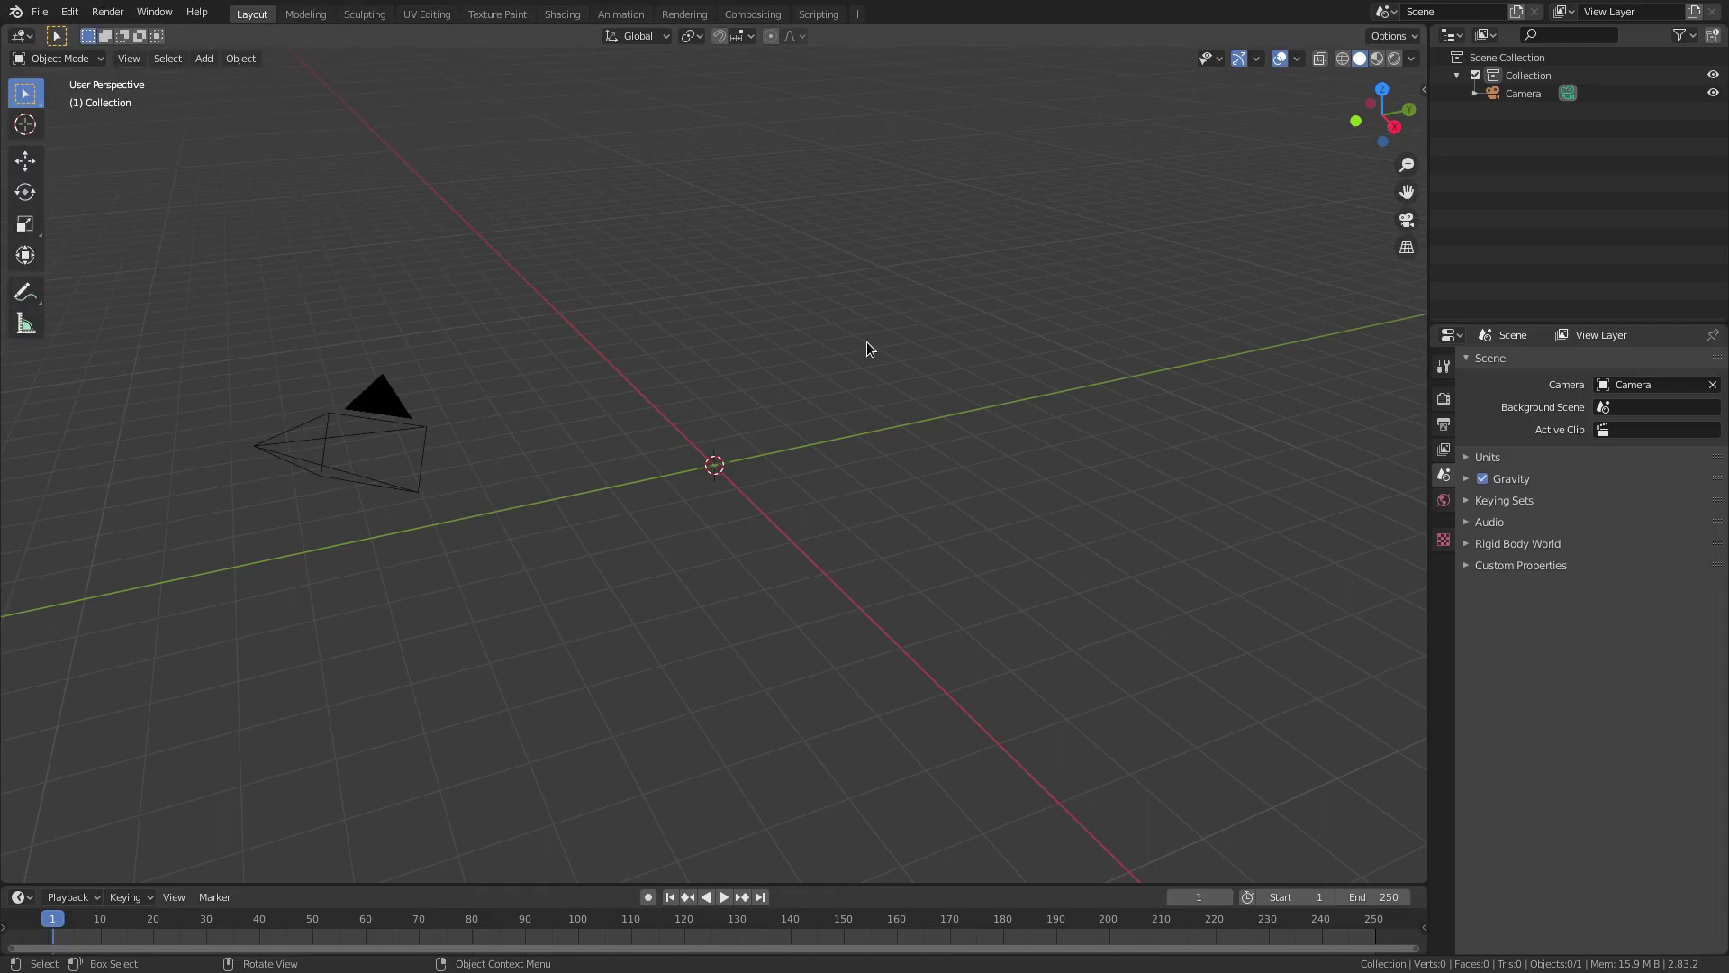
key(shift+a)
mouse_move(792, 336)
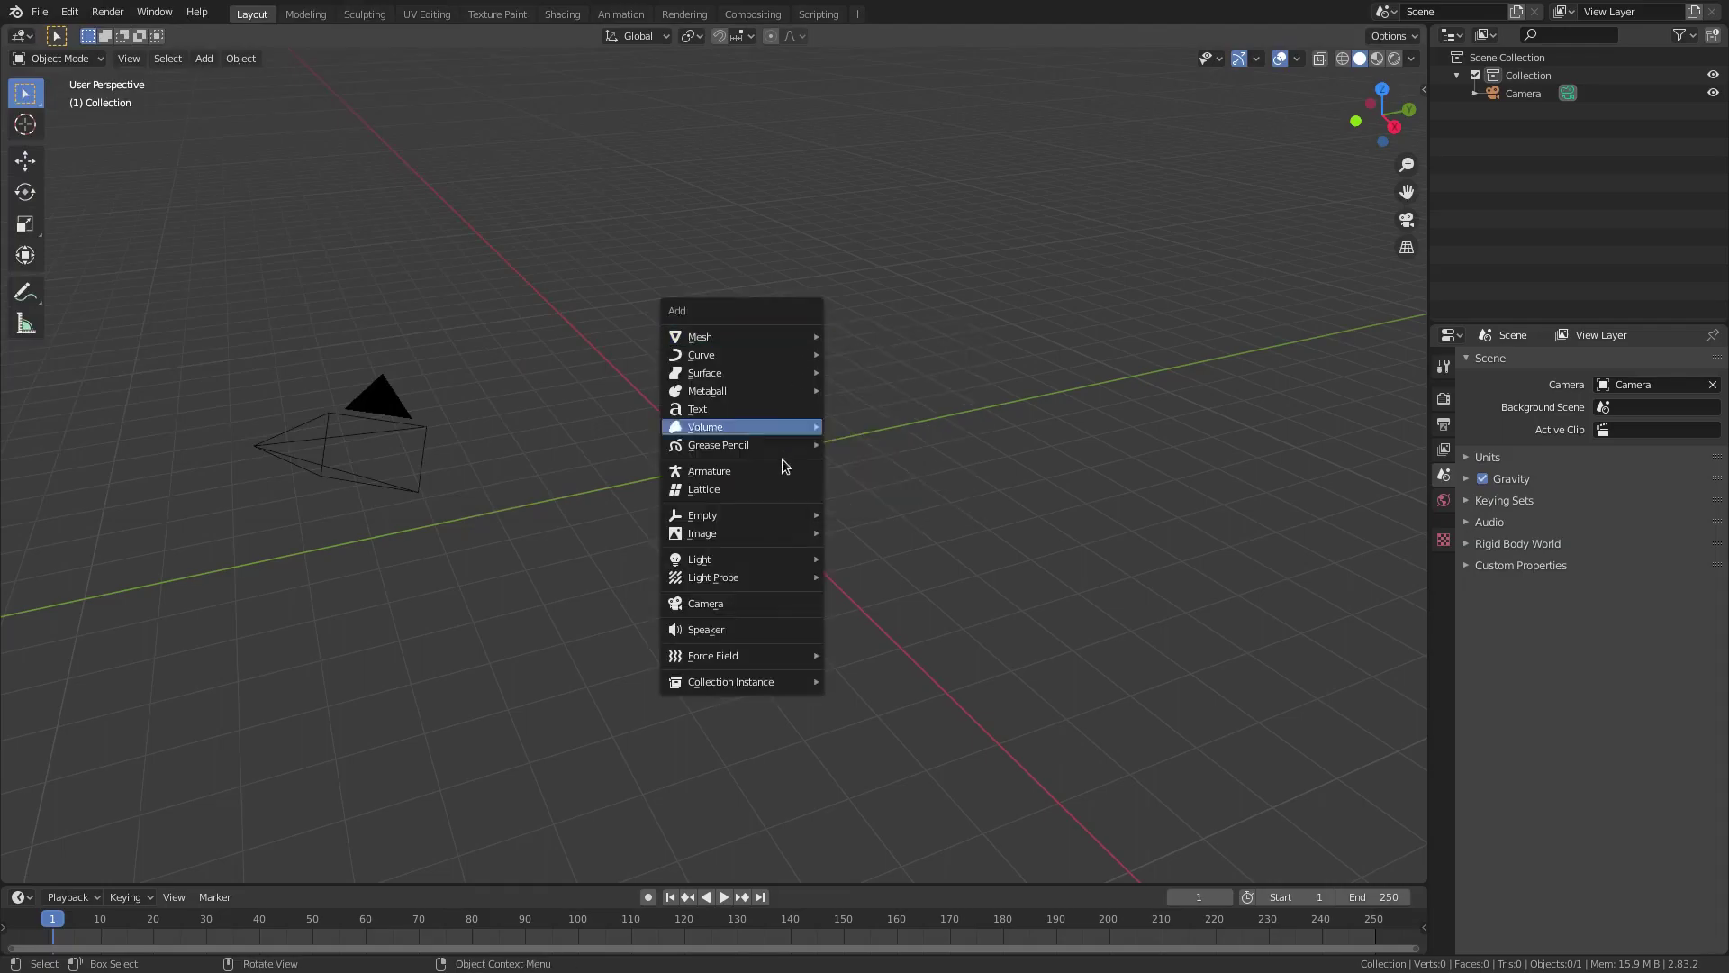
mouse_move(764, 537)
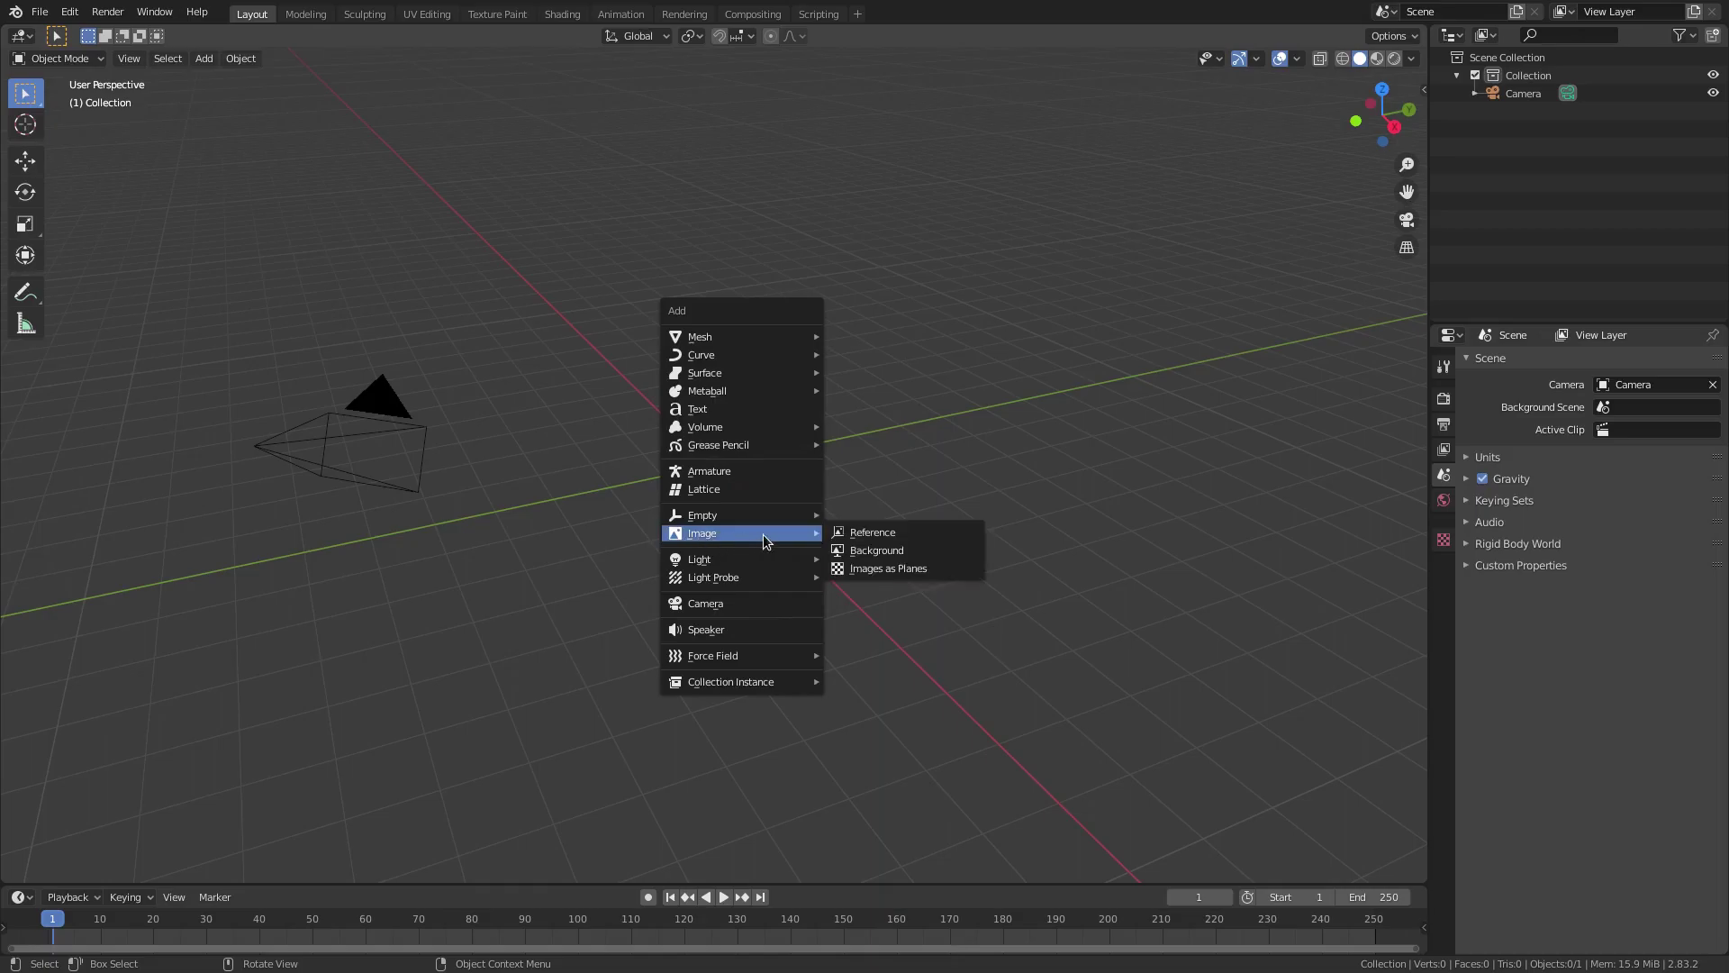
click(954, 571)
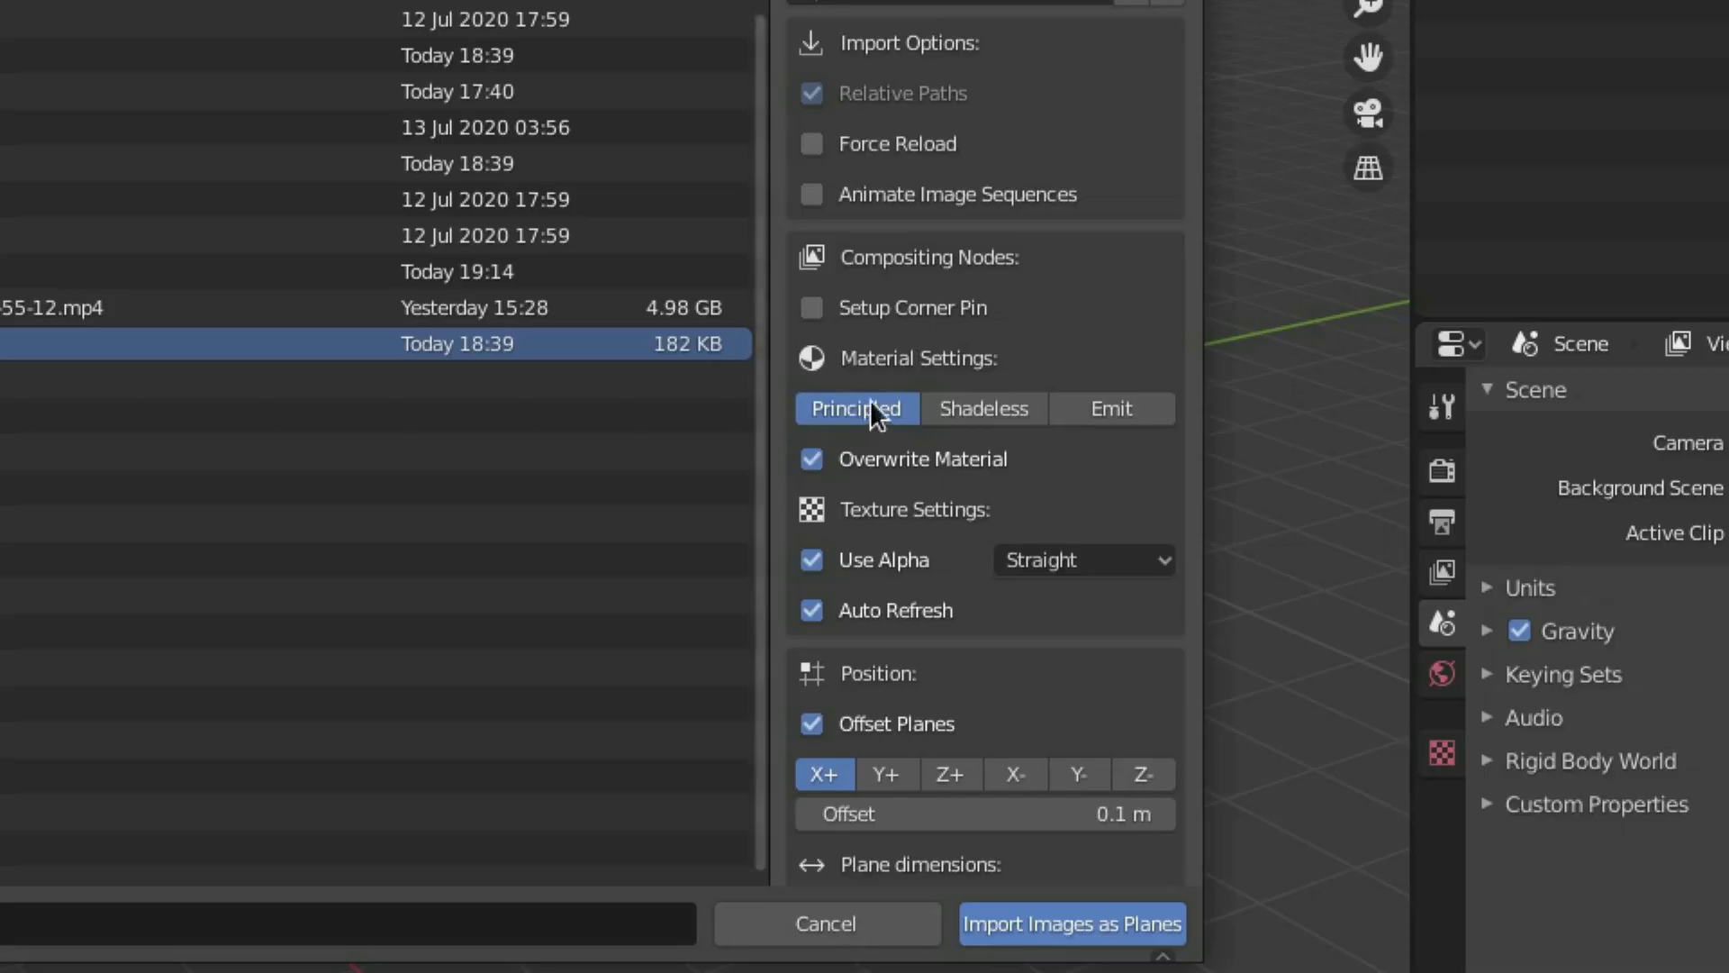
click(1072, 923)
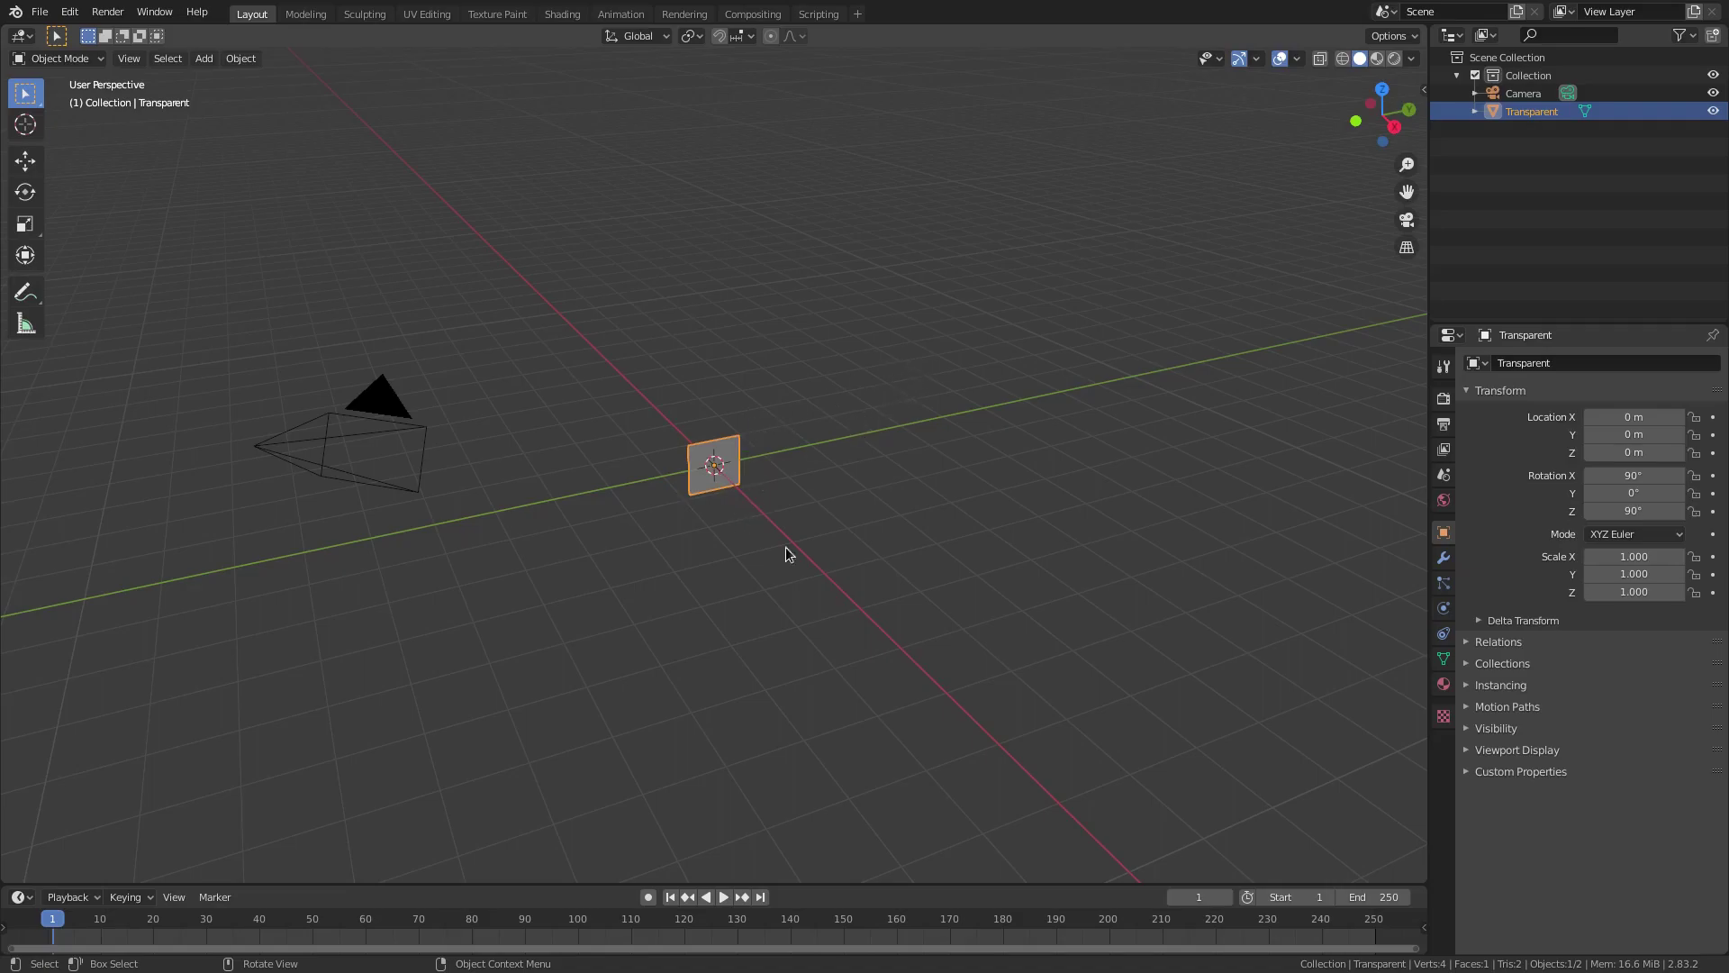
Step: Rotate the image plane -90° around Z
scroll(810, 549, up, 3)
text(rz)
text(90)
key(minus)
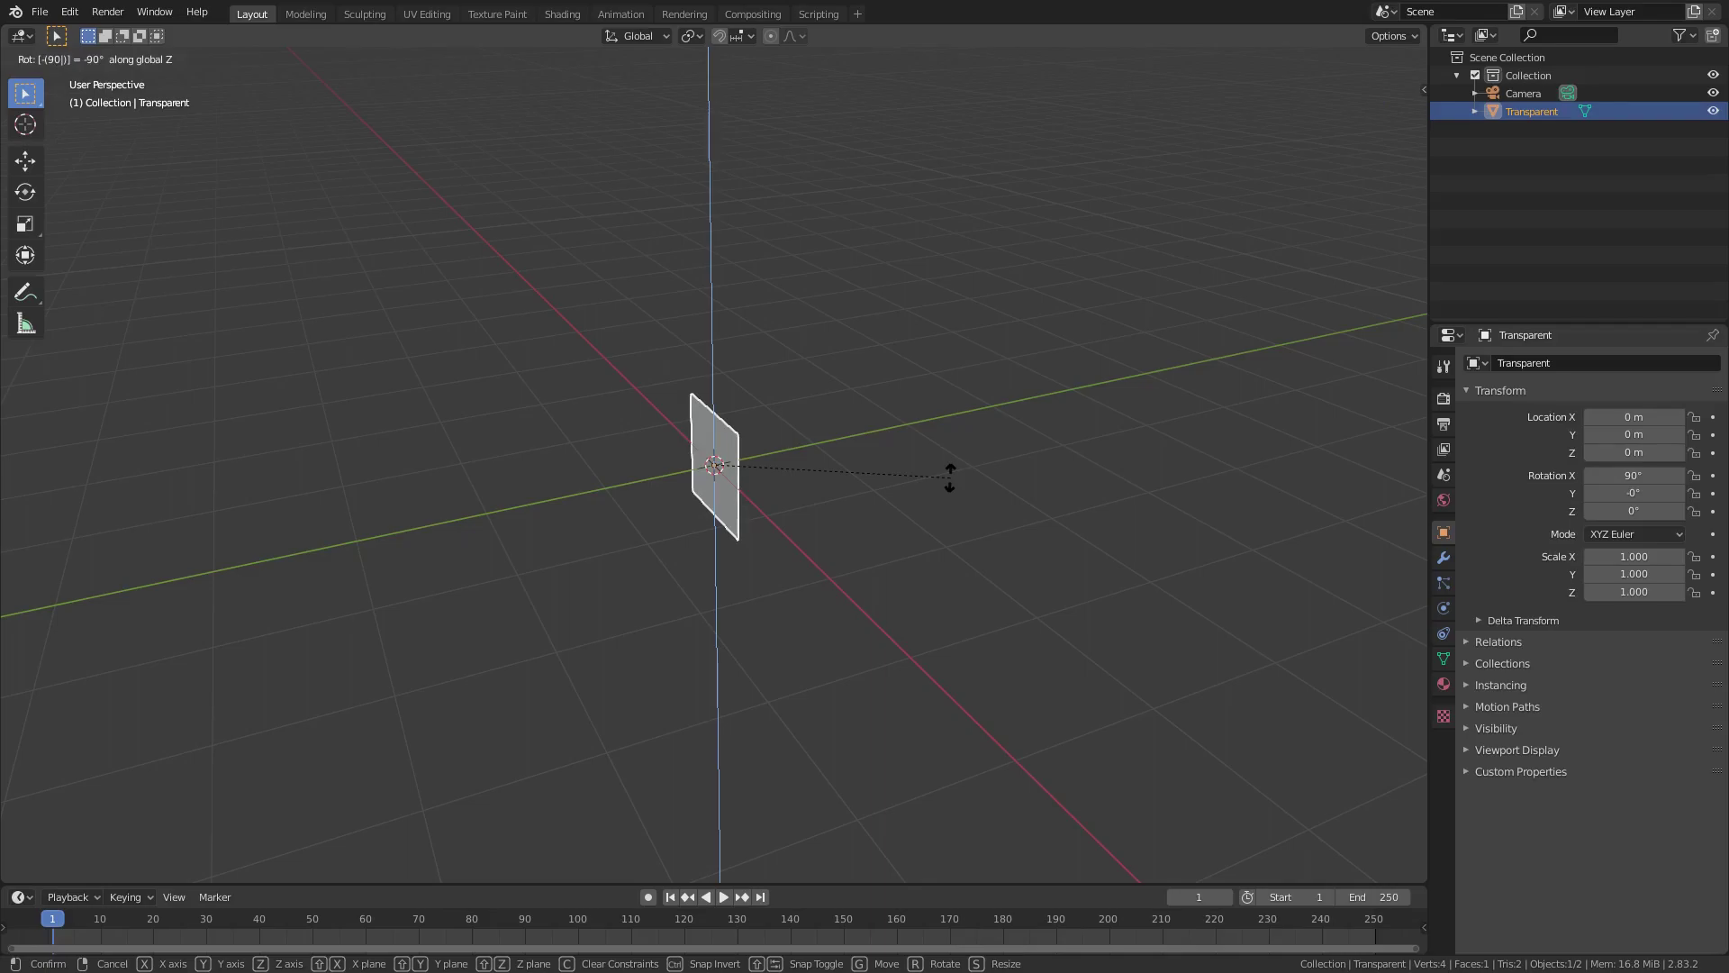
key(Return)
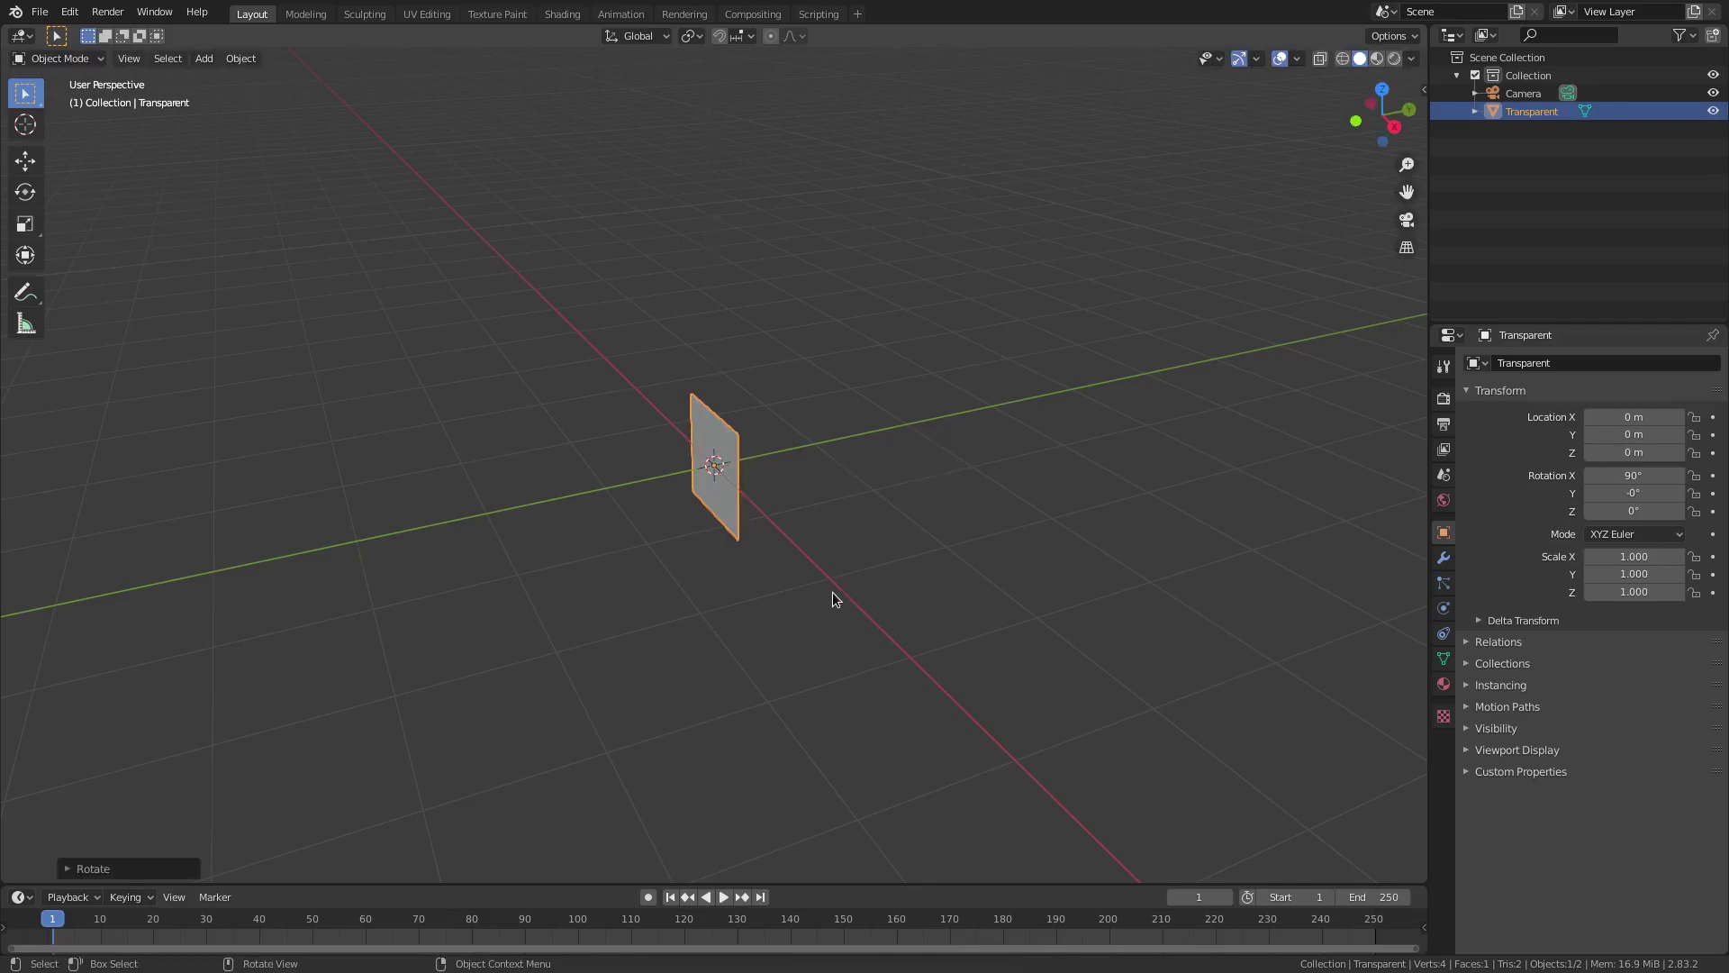
Step: Reset the camera, tilt it 90° on X and move it to Y -8.3747 m facing the plane
scroll(821, 639, down, 3)
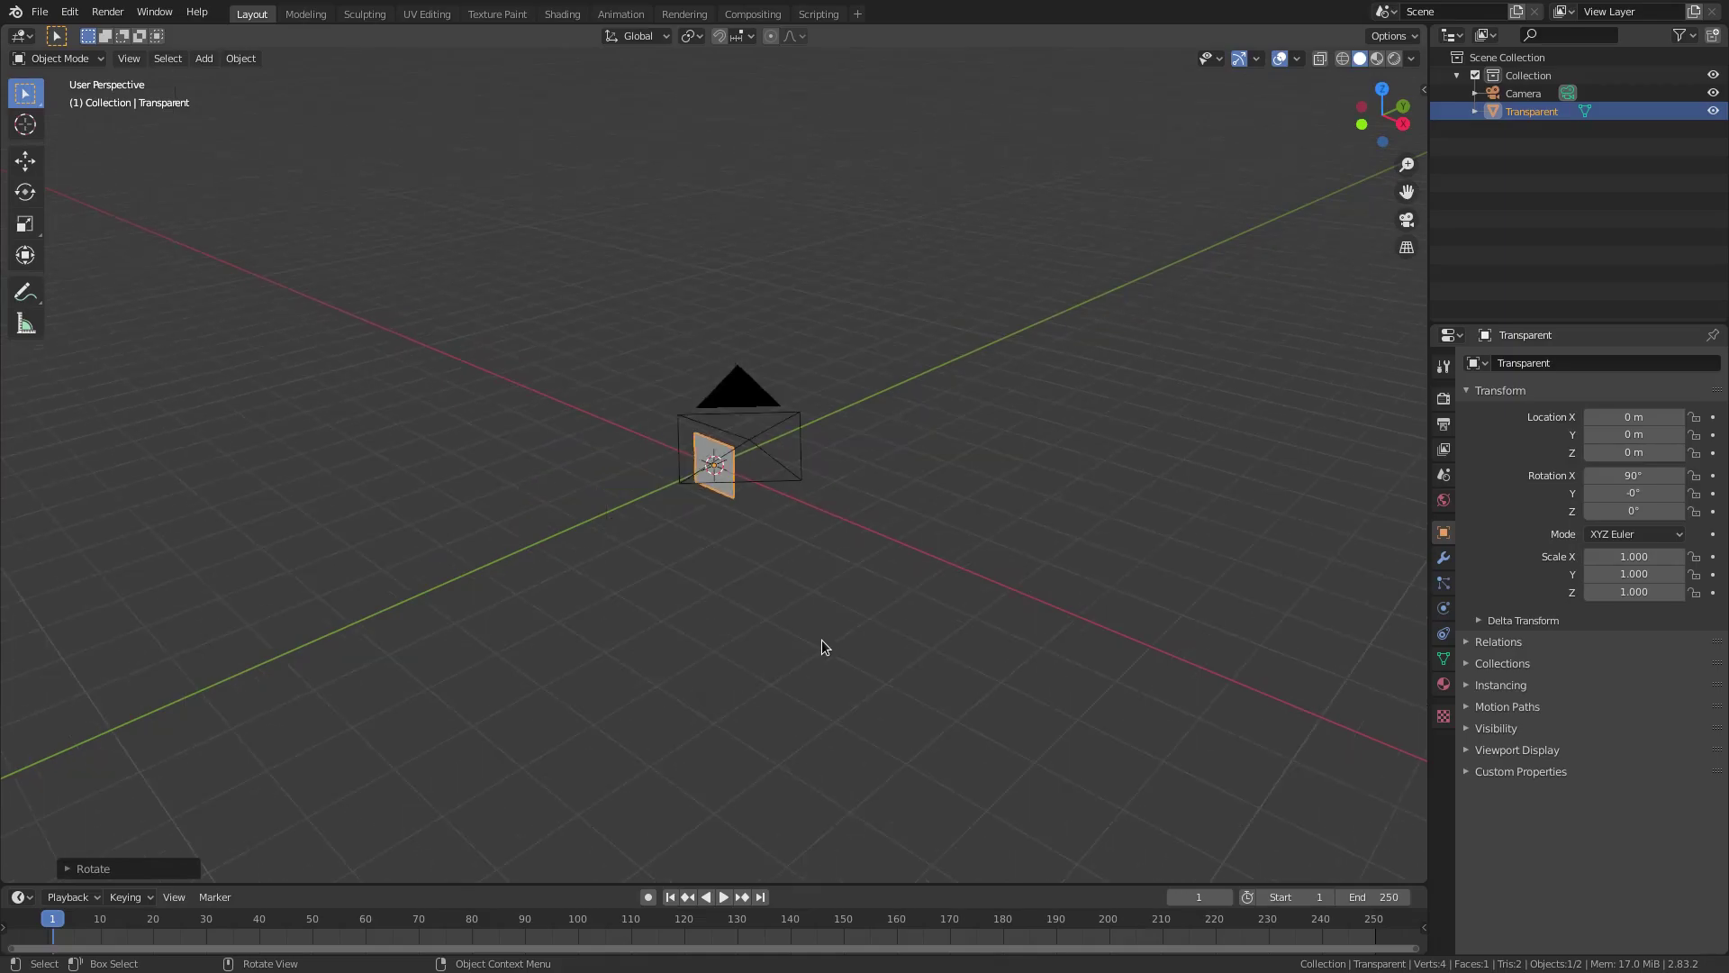
click(762, 461)
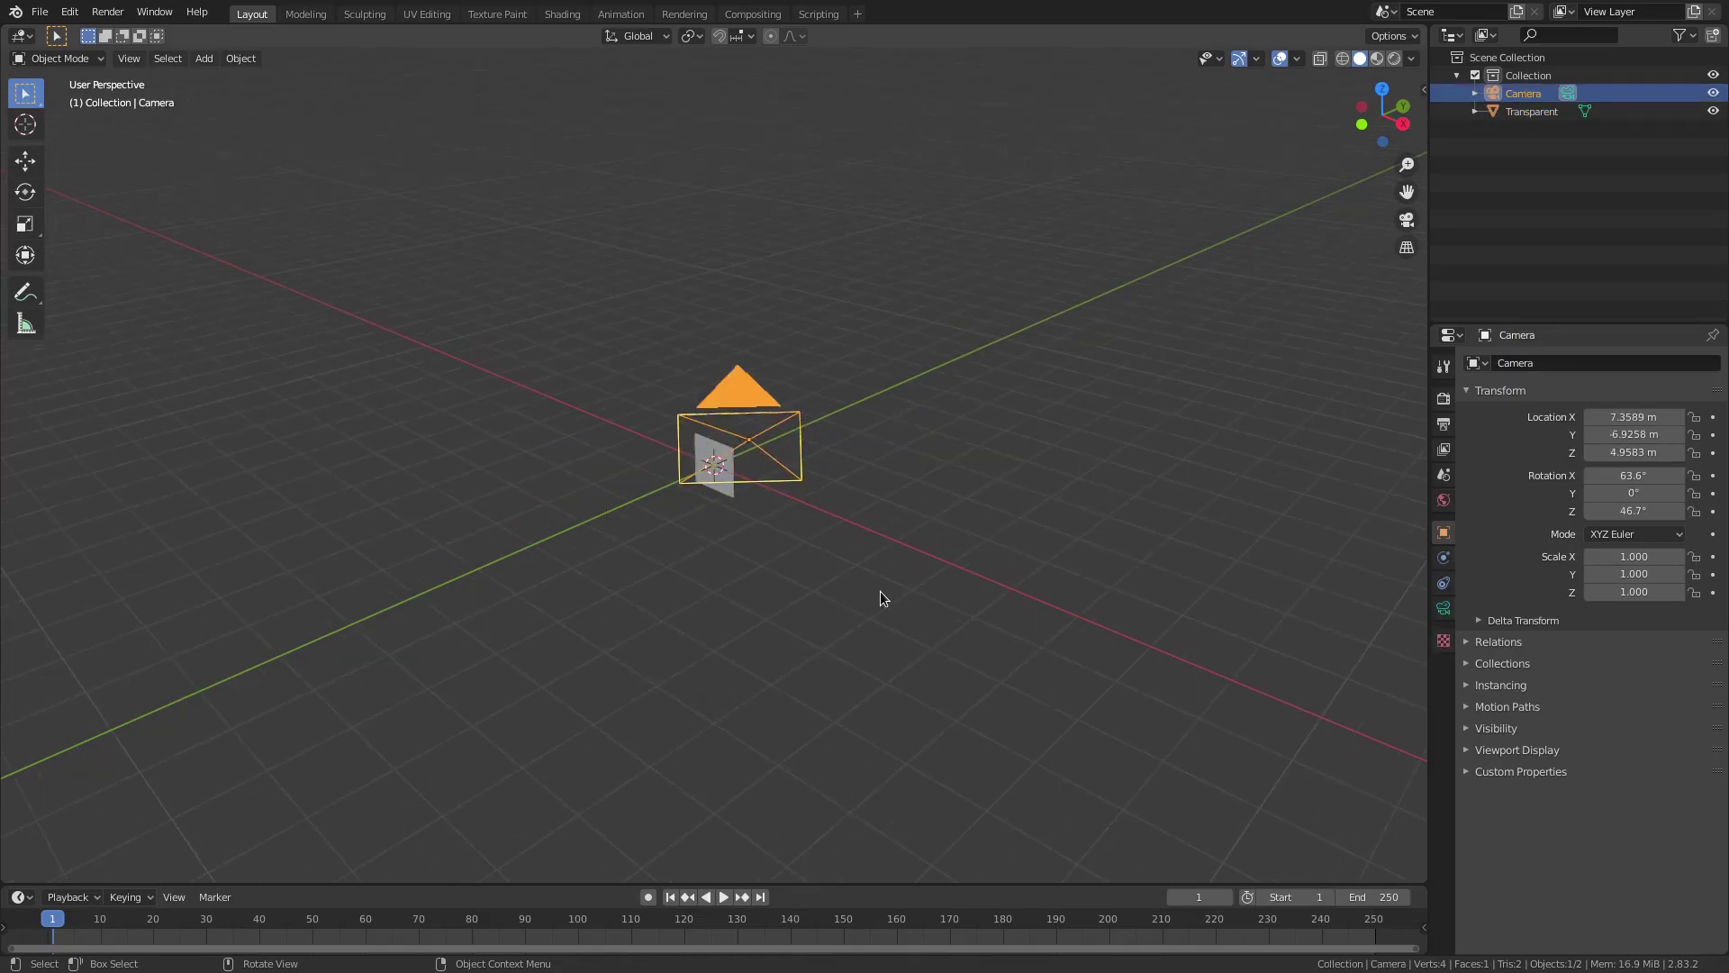
key(alt+g)
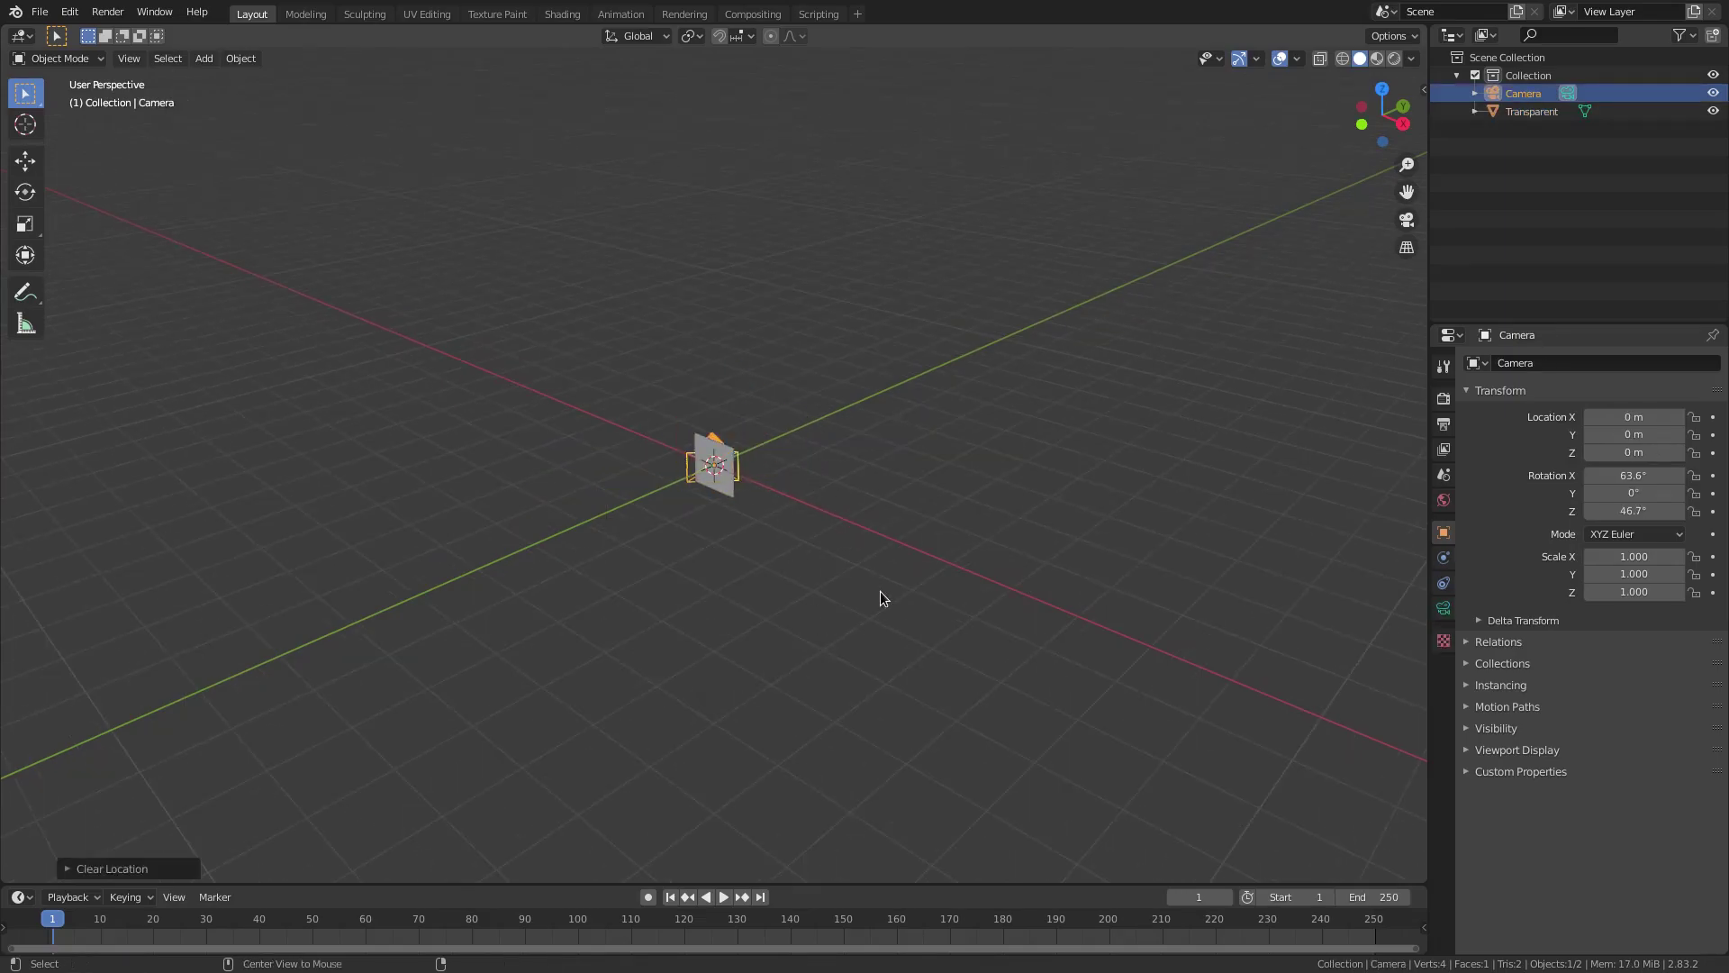
key(alt+r)
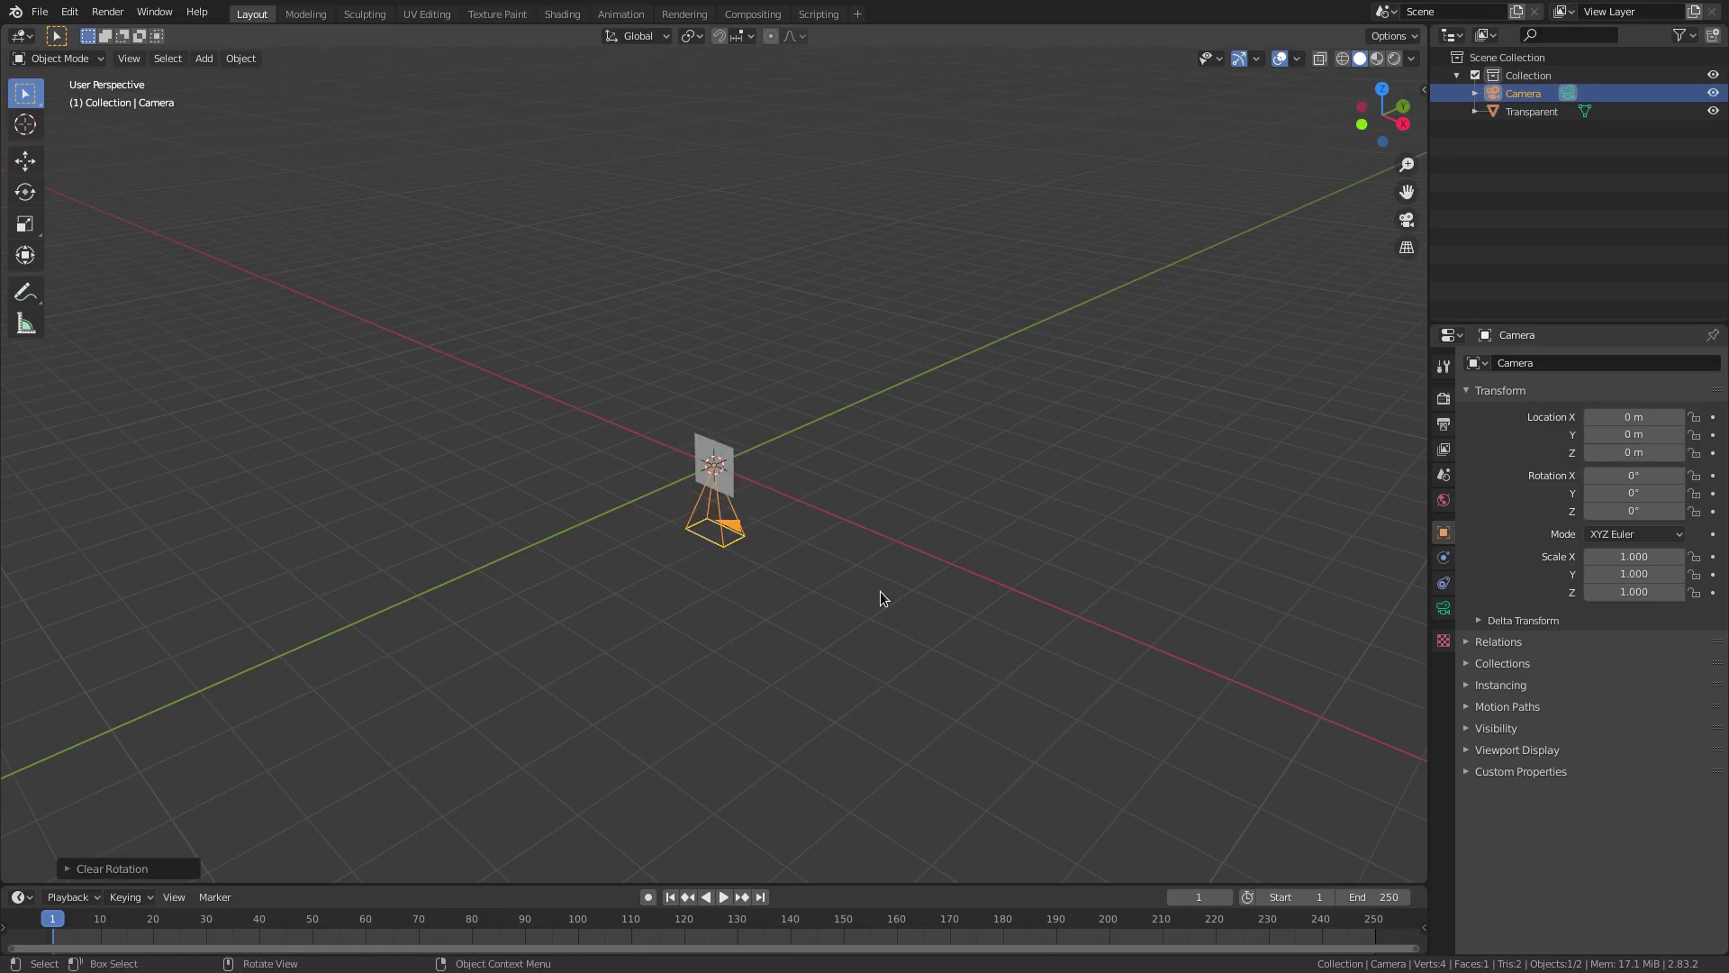
text(rx)
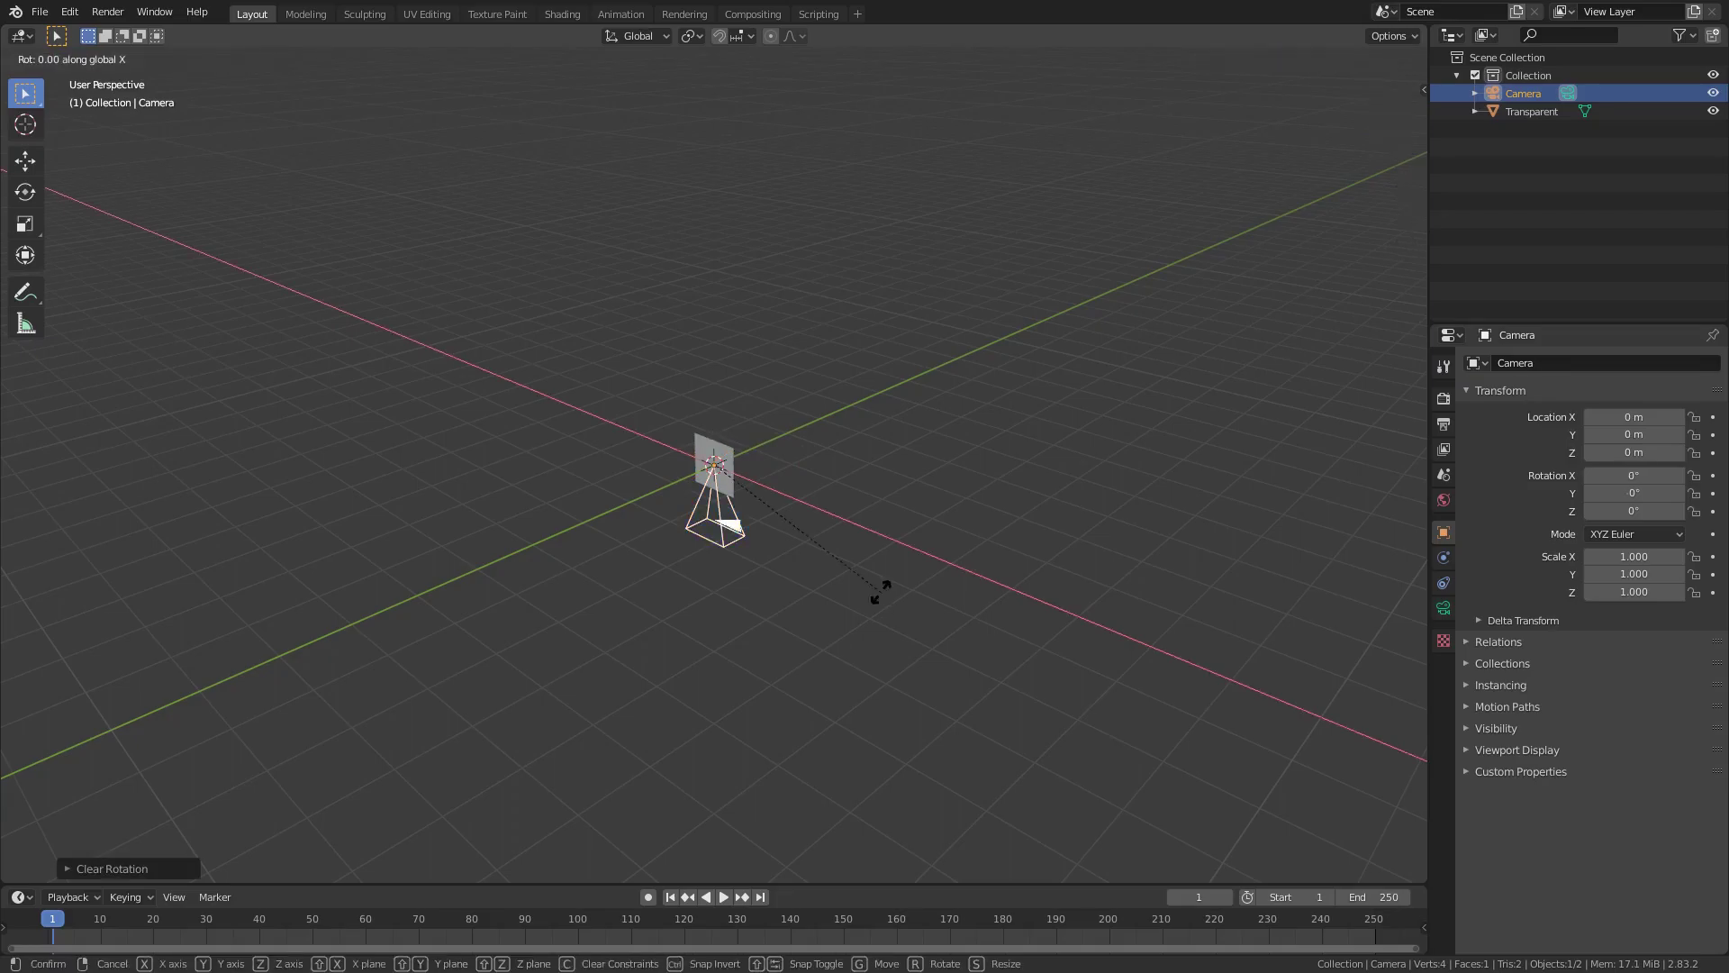
text(90)
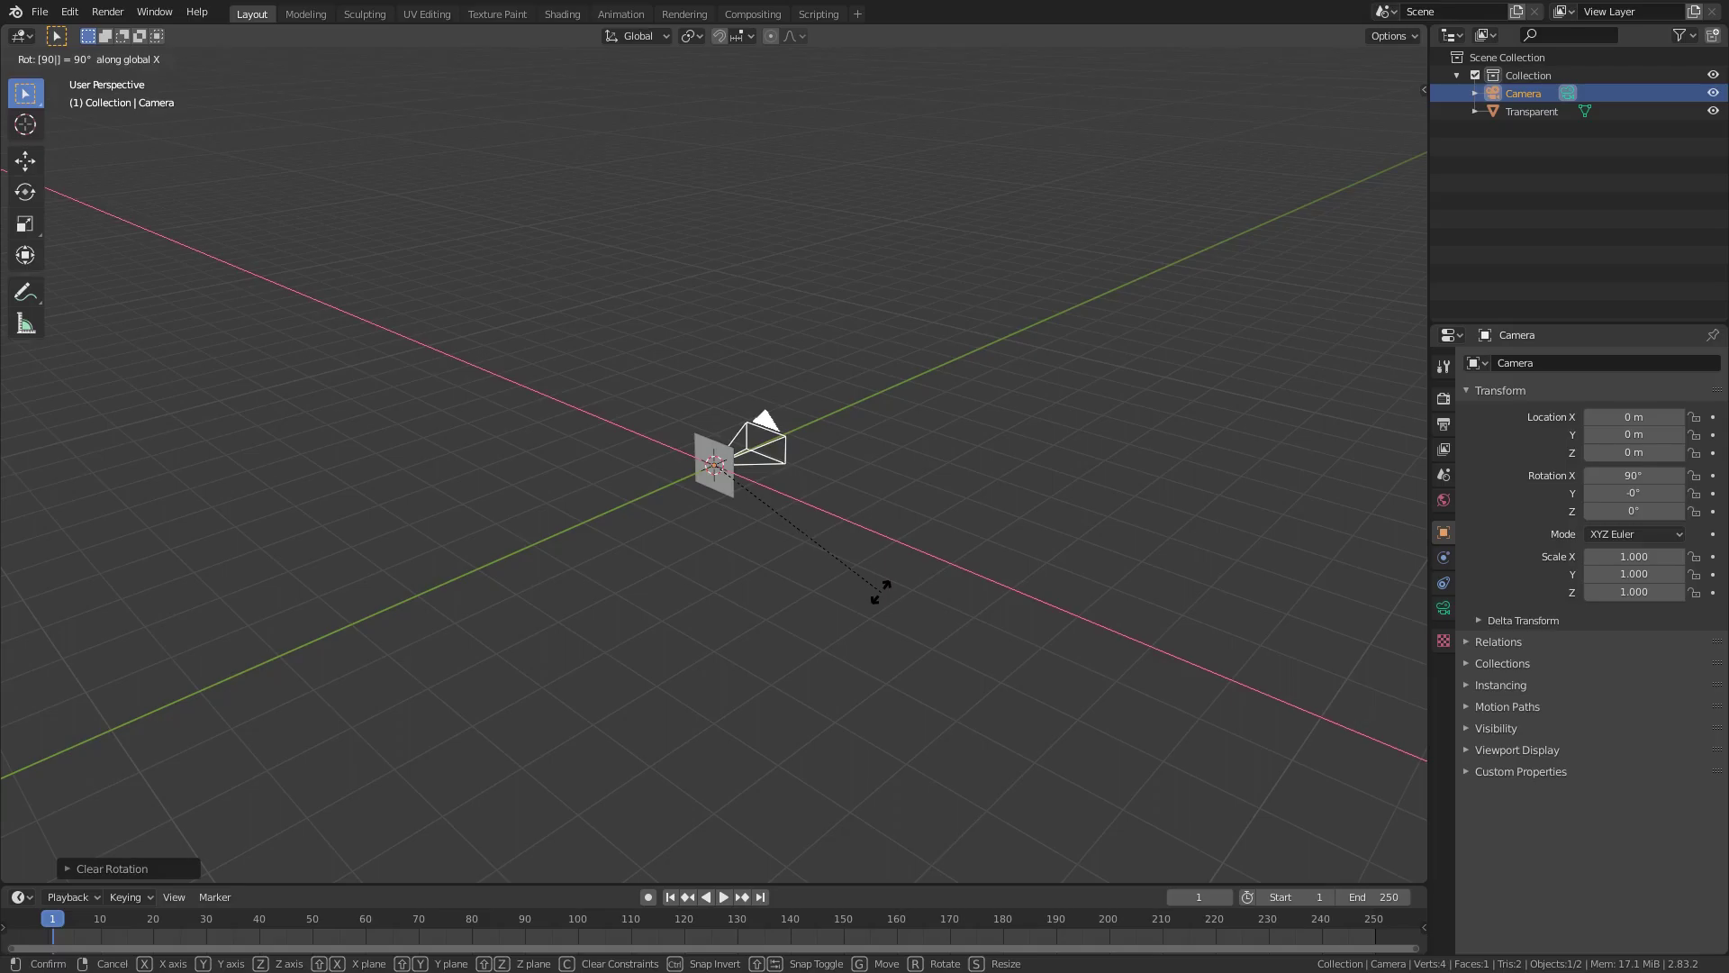
key(Return)
key(g)
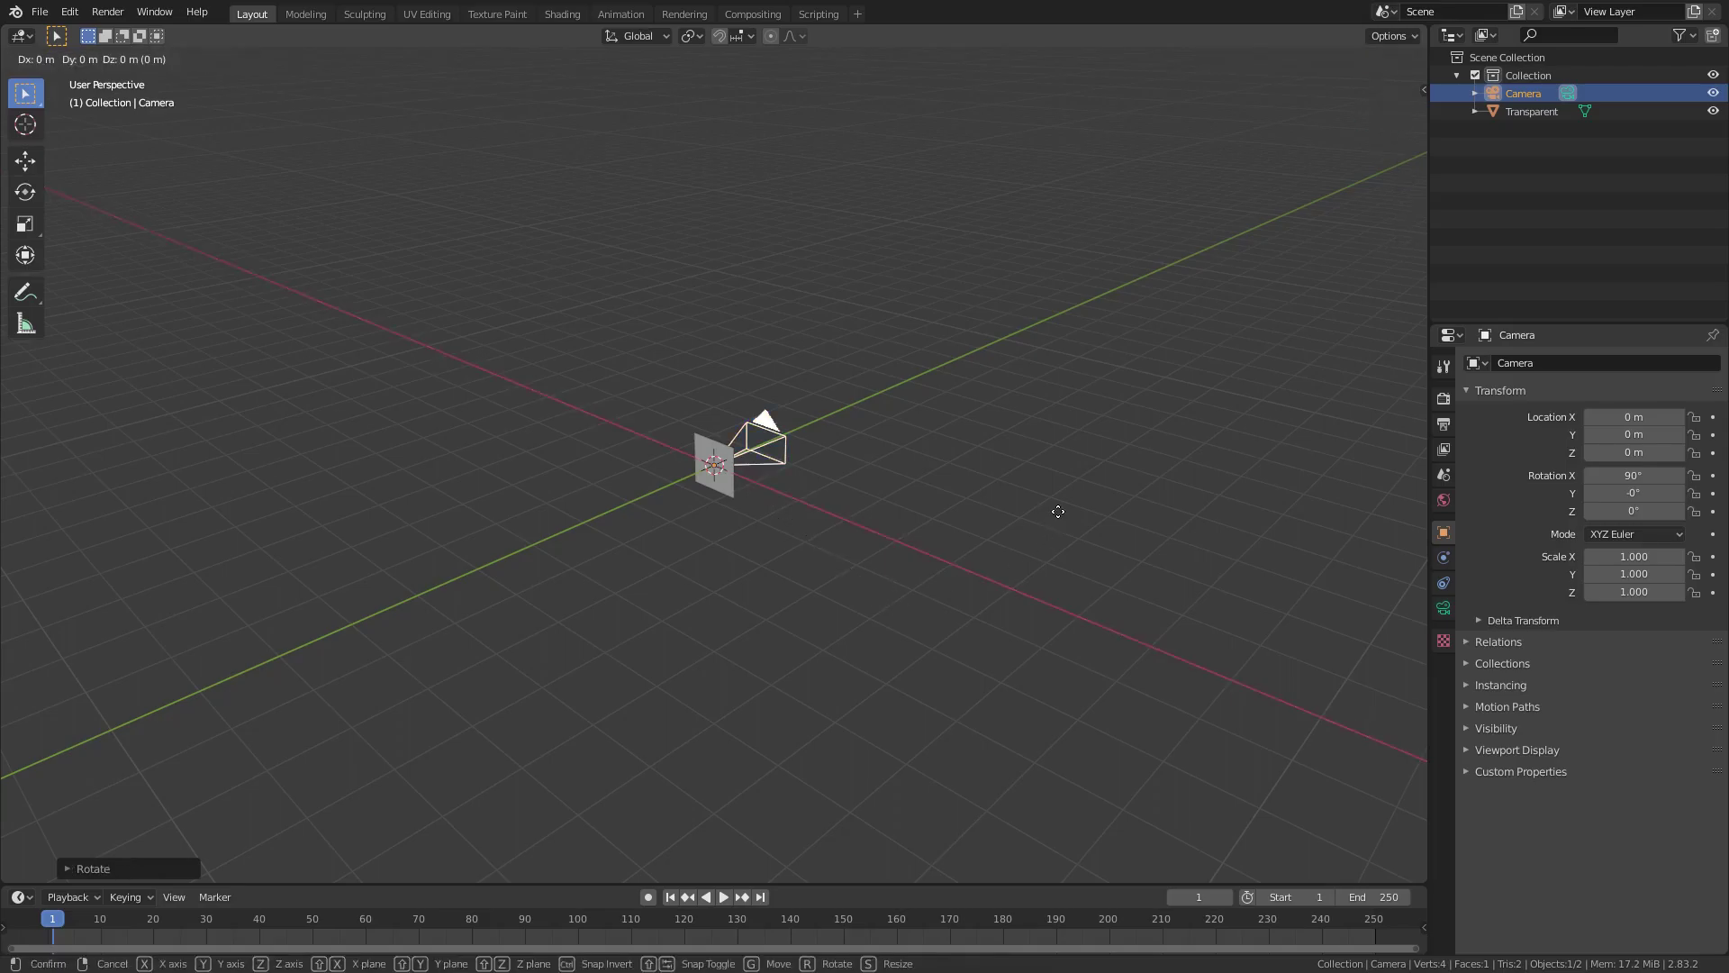
key(y)
click(617, 780)
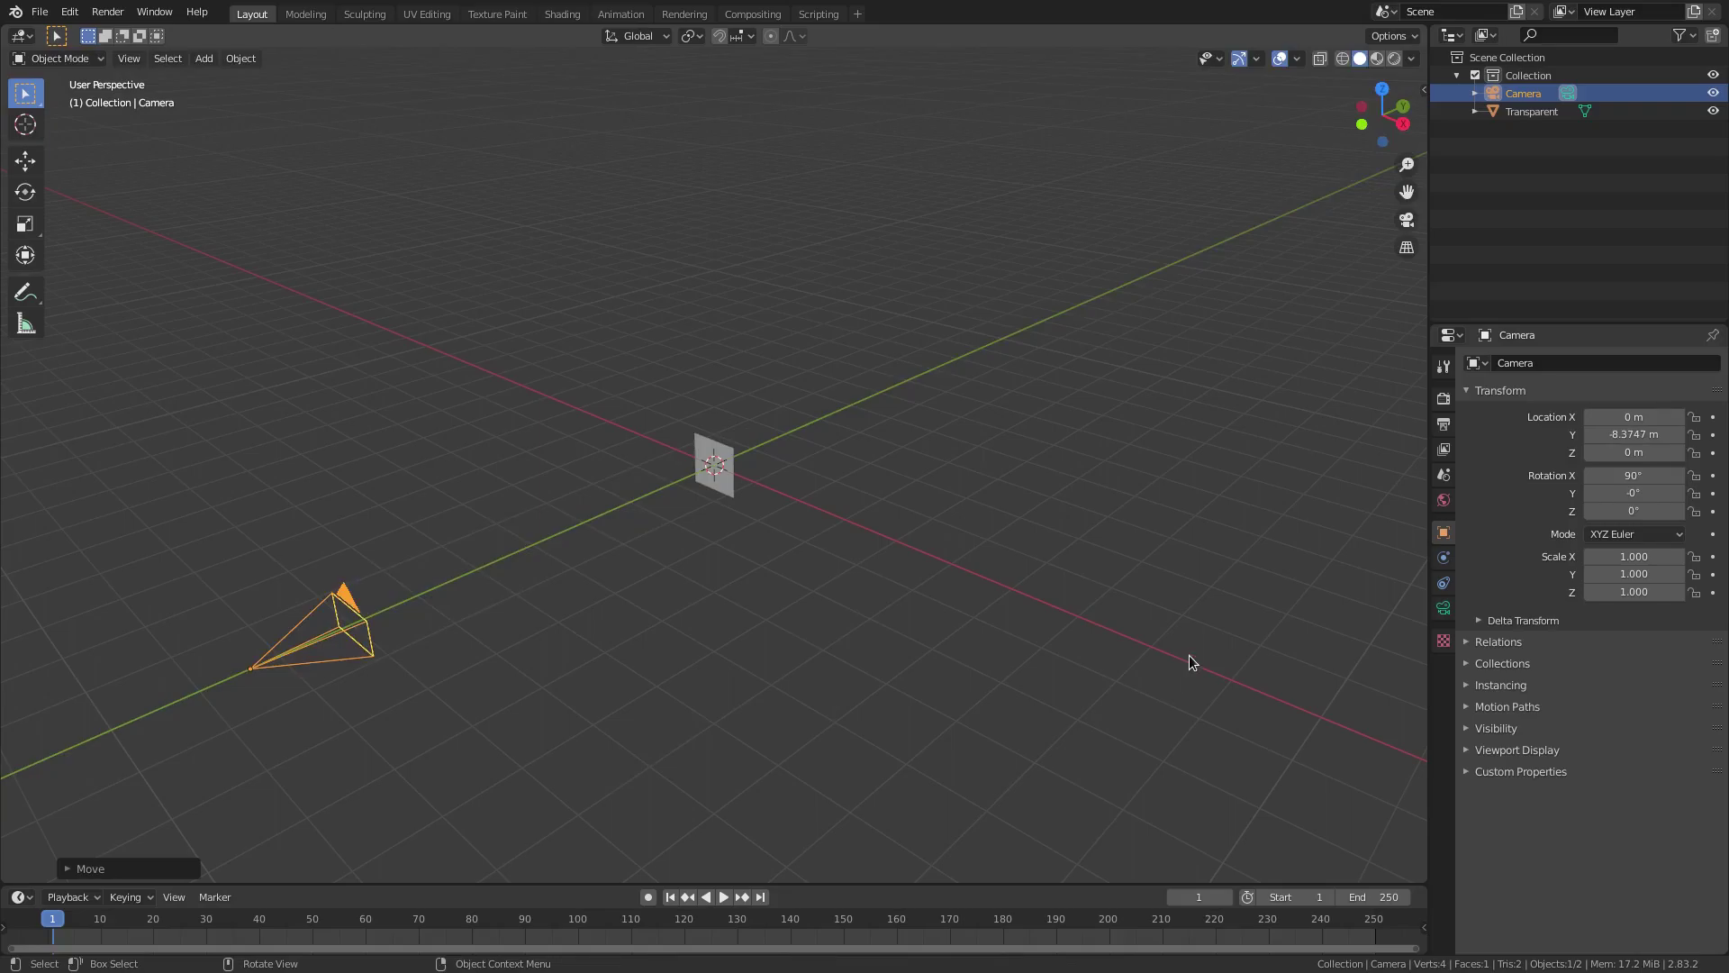
Step: View through the camera, select the logo plane and show materials so the green M appears
key(KP_0)
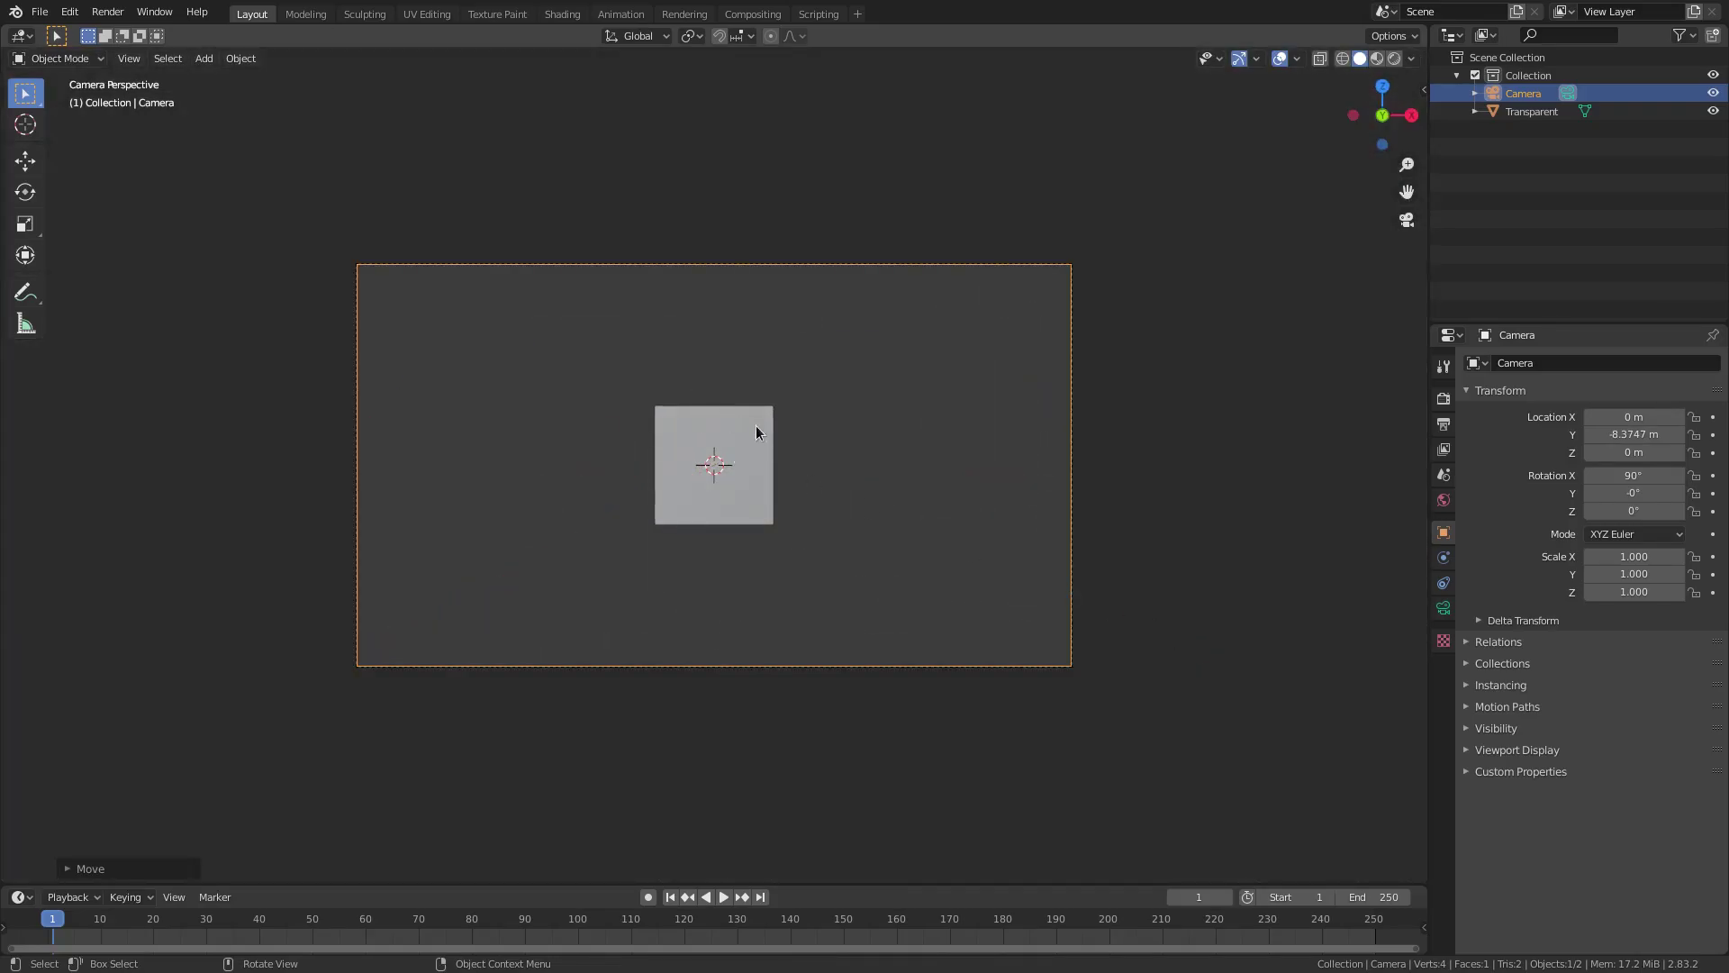
click(764, 443)
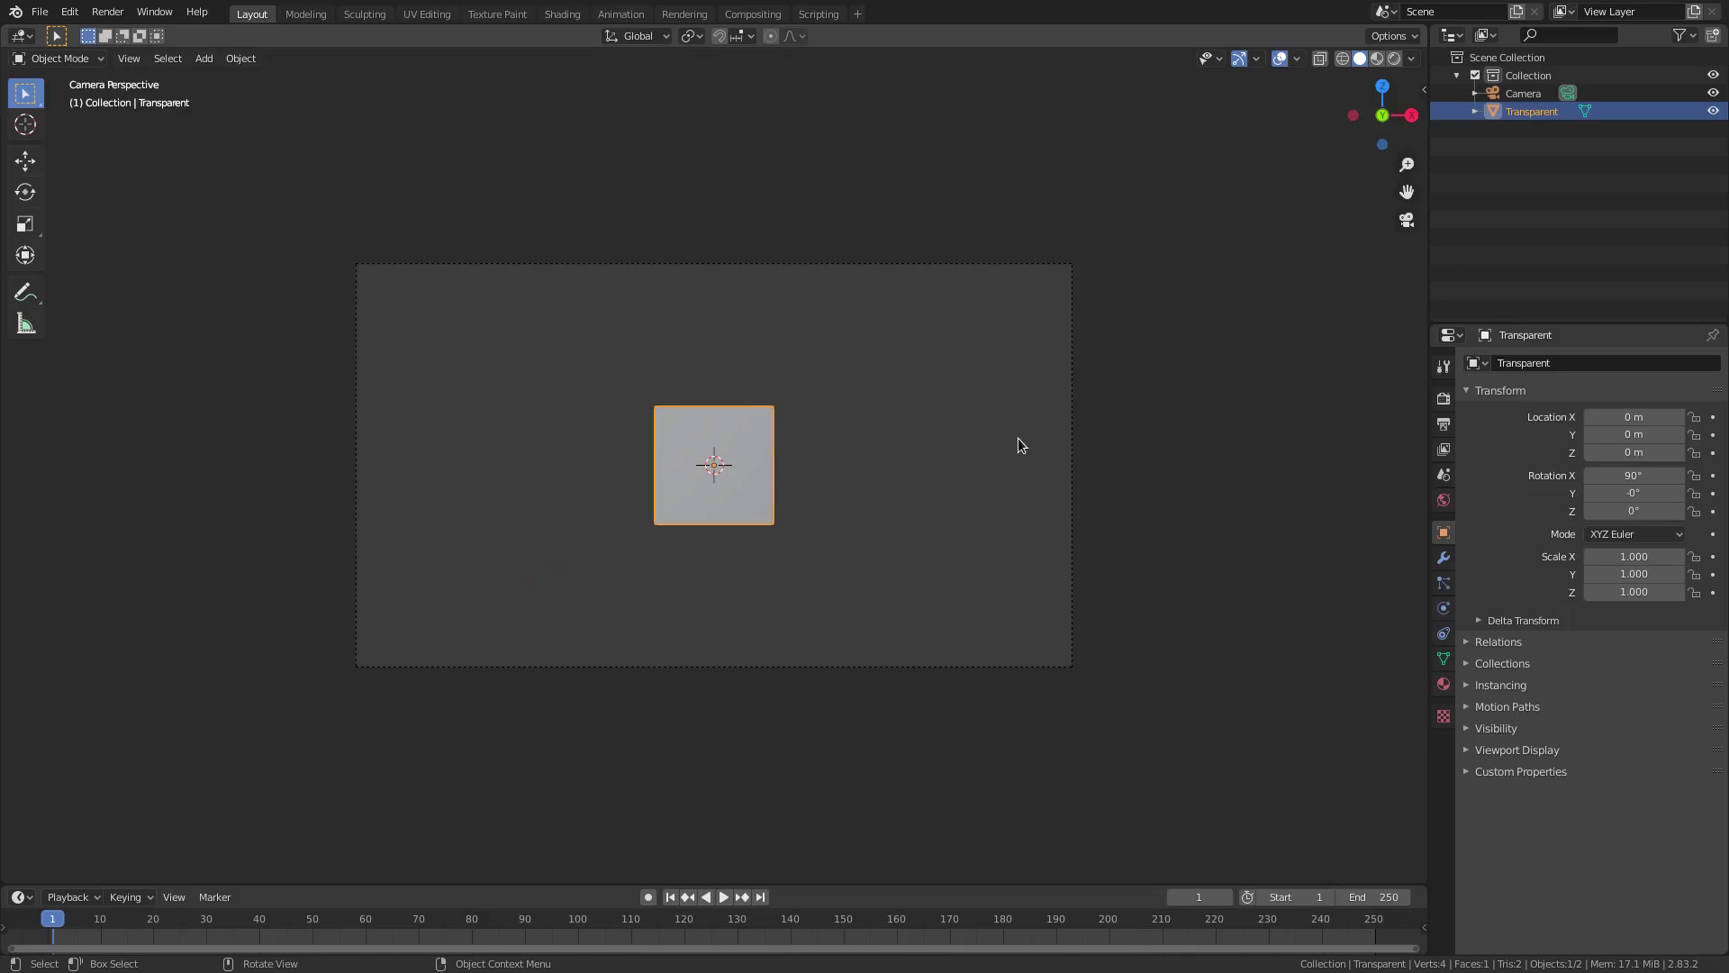
click(1376, 58)
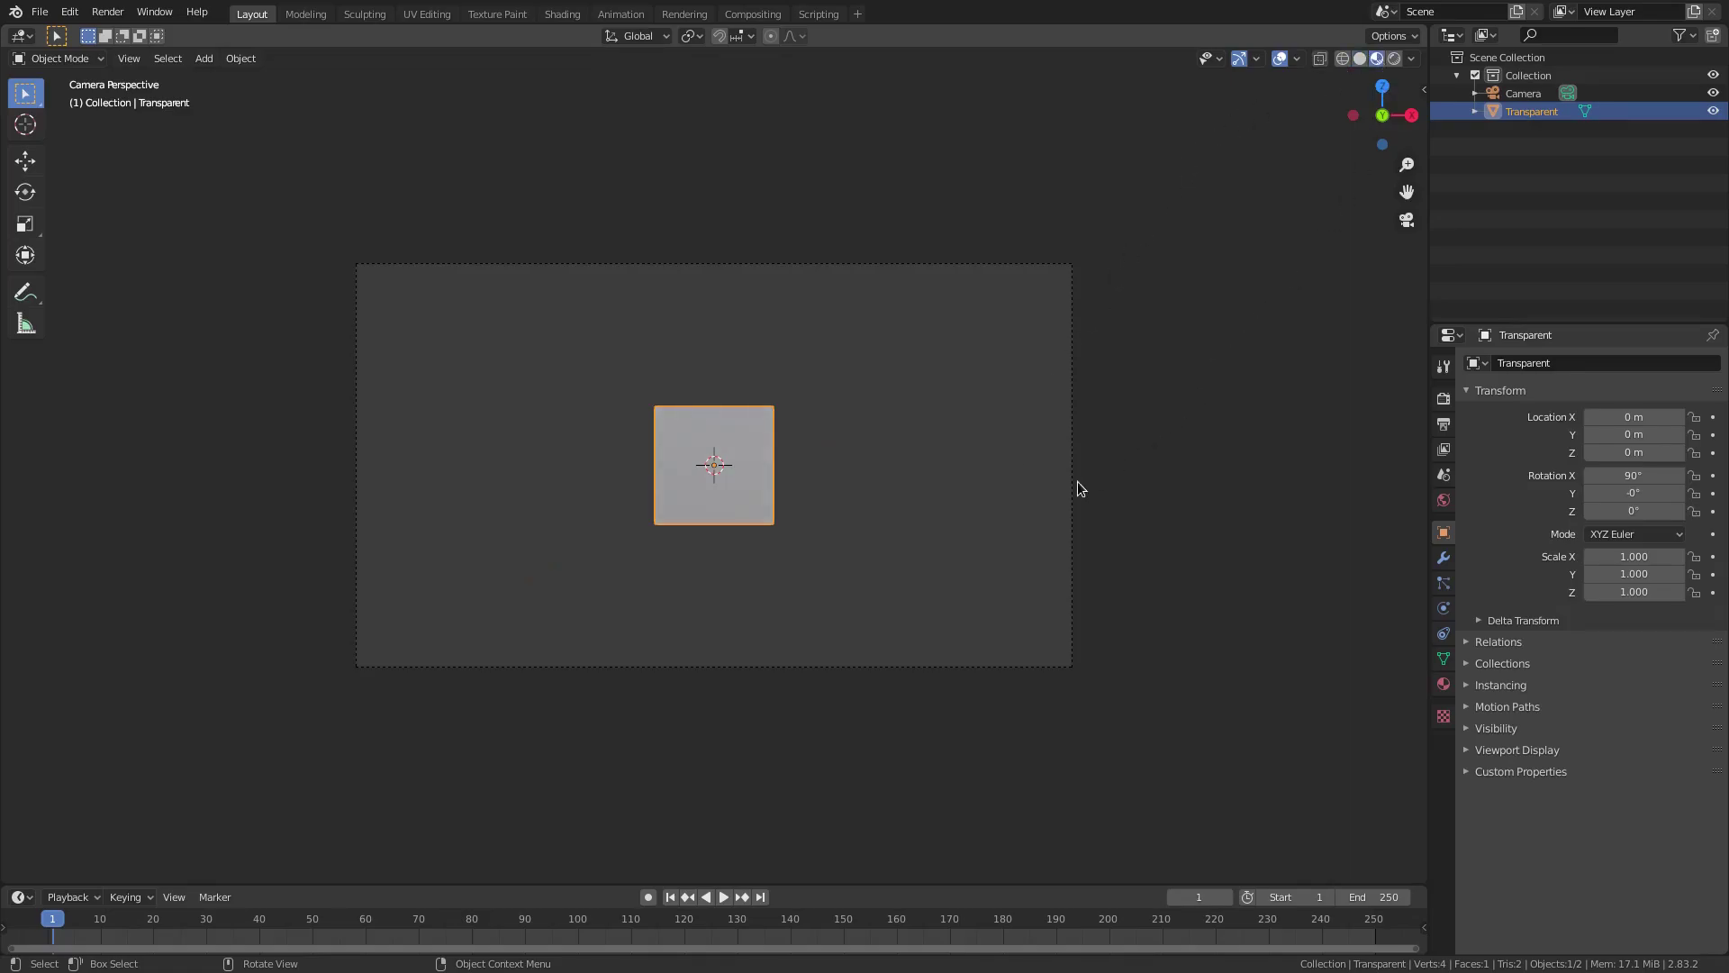
key(s)
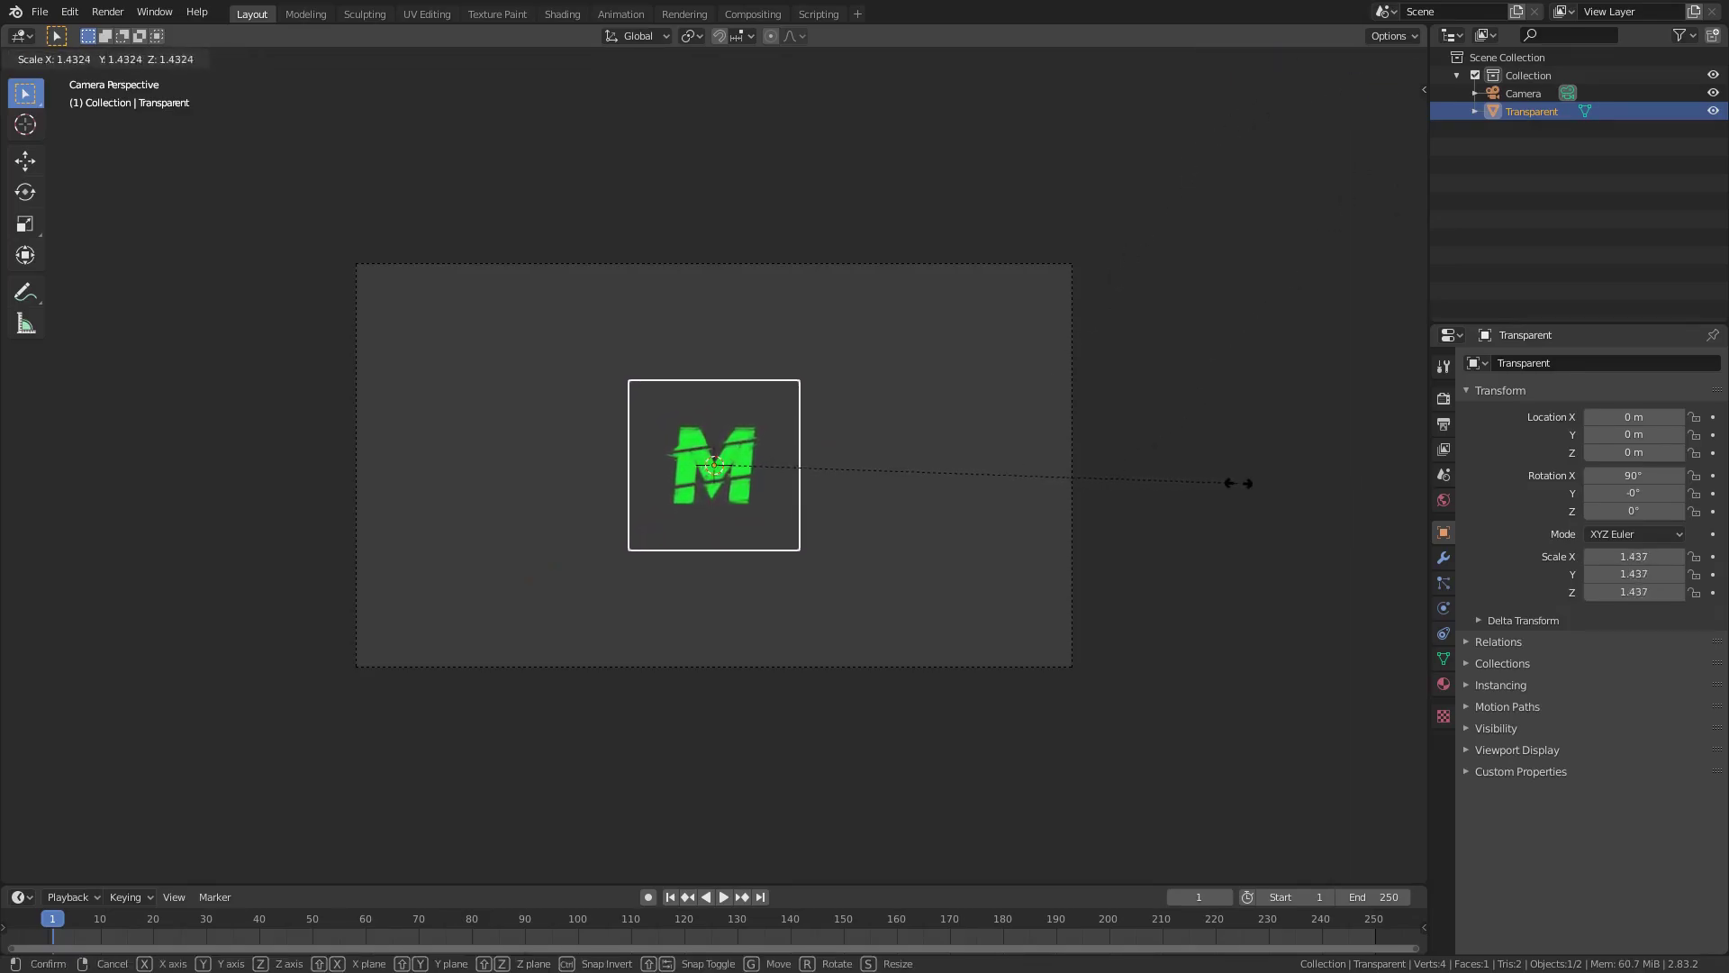
click(1317, 479)
Step: Scale the logo plane to 1.678 so it sits centred in the camera frame
scroll(725, 532, up, 8)
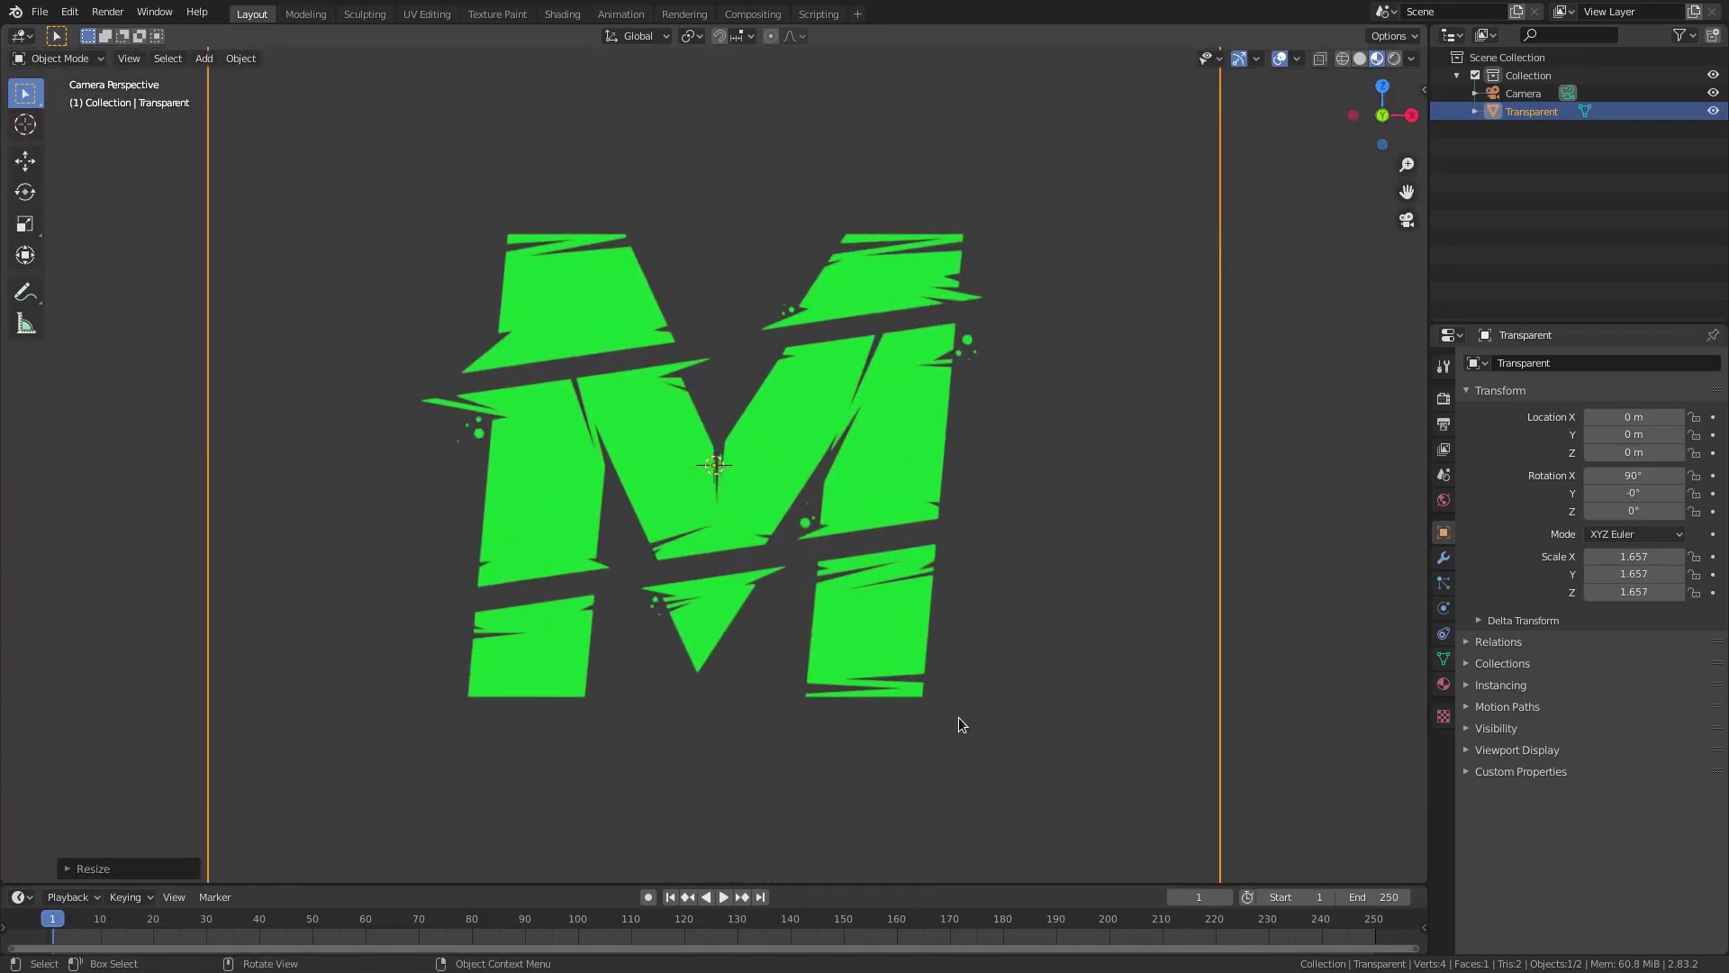
scroll(958, 717, down, 8)
key(s)
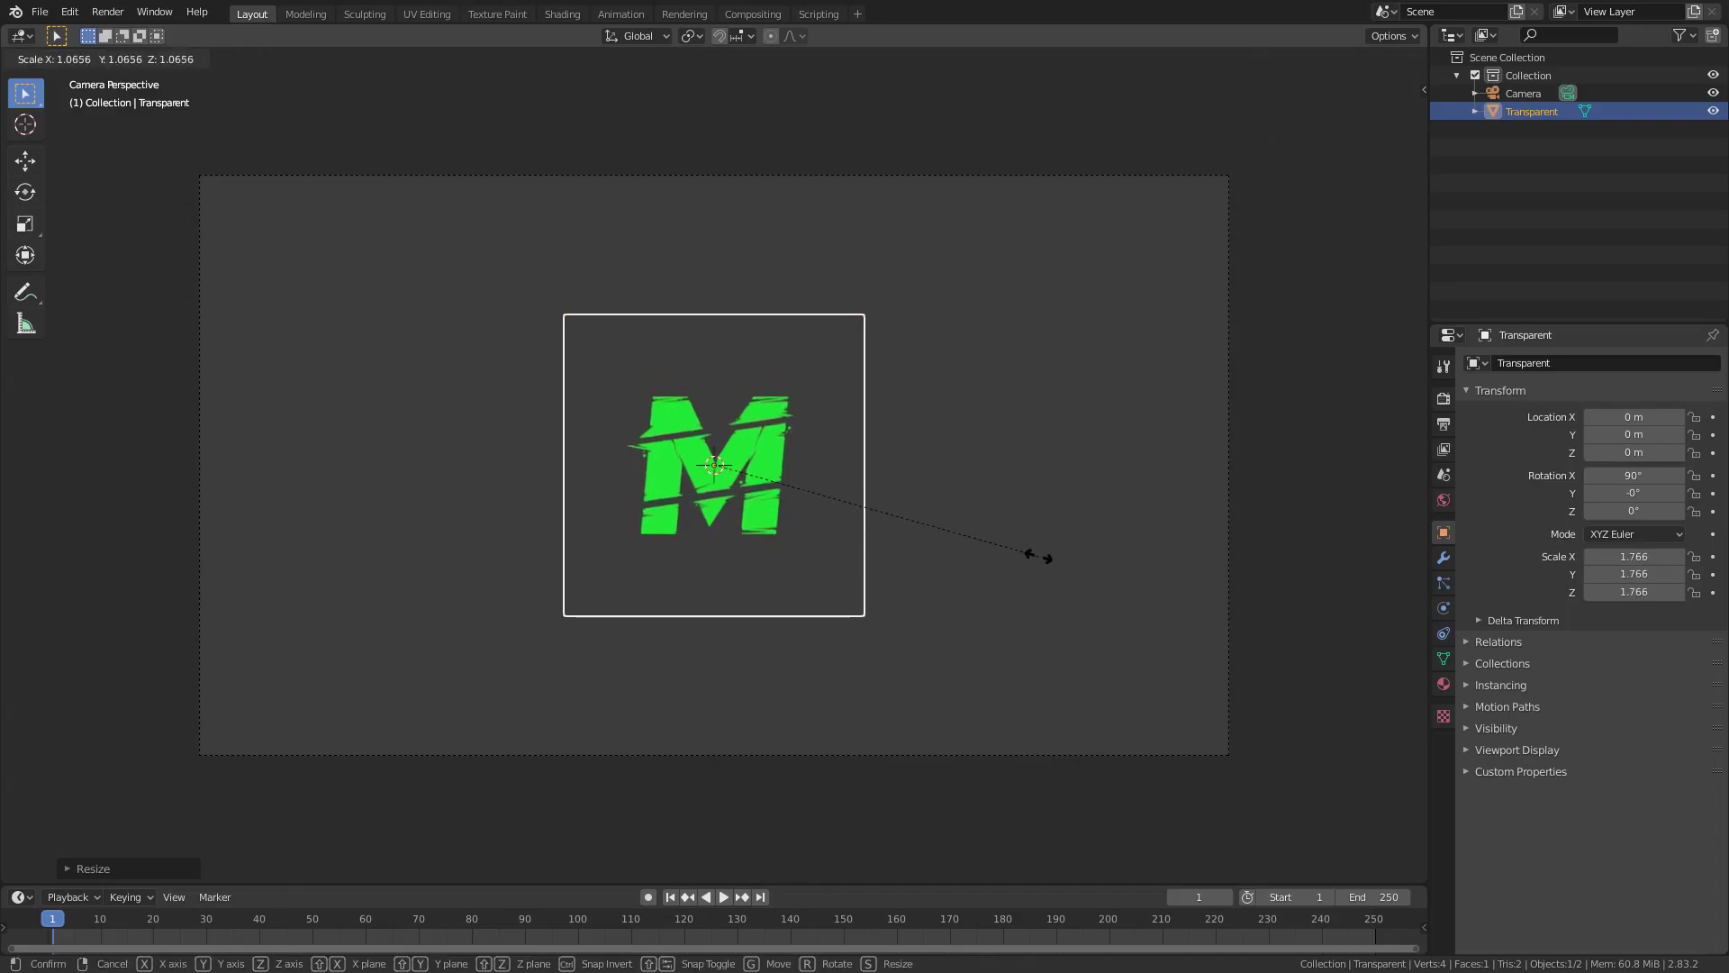
click(1021, 557)
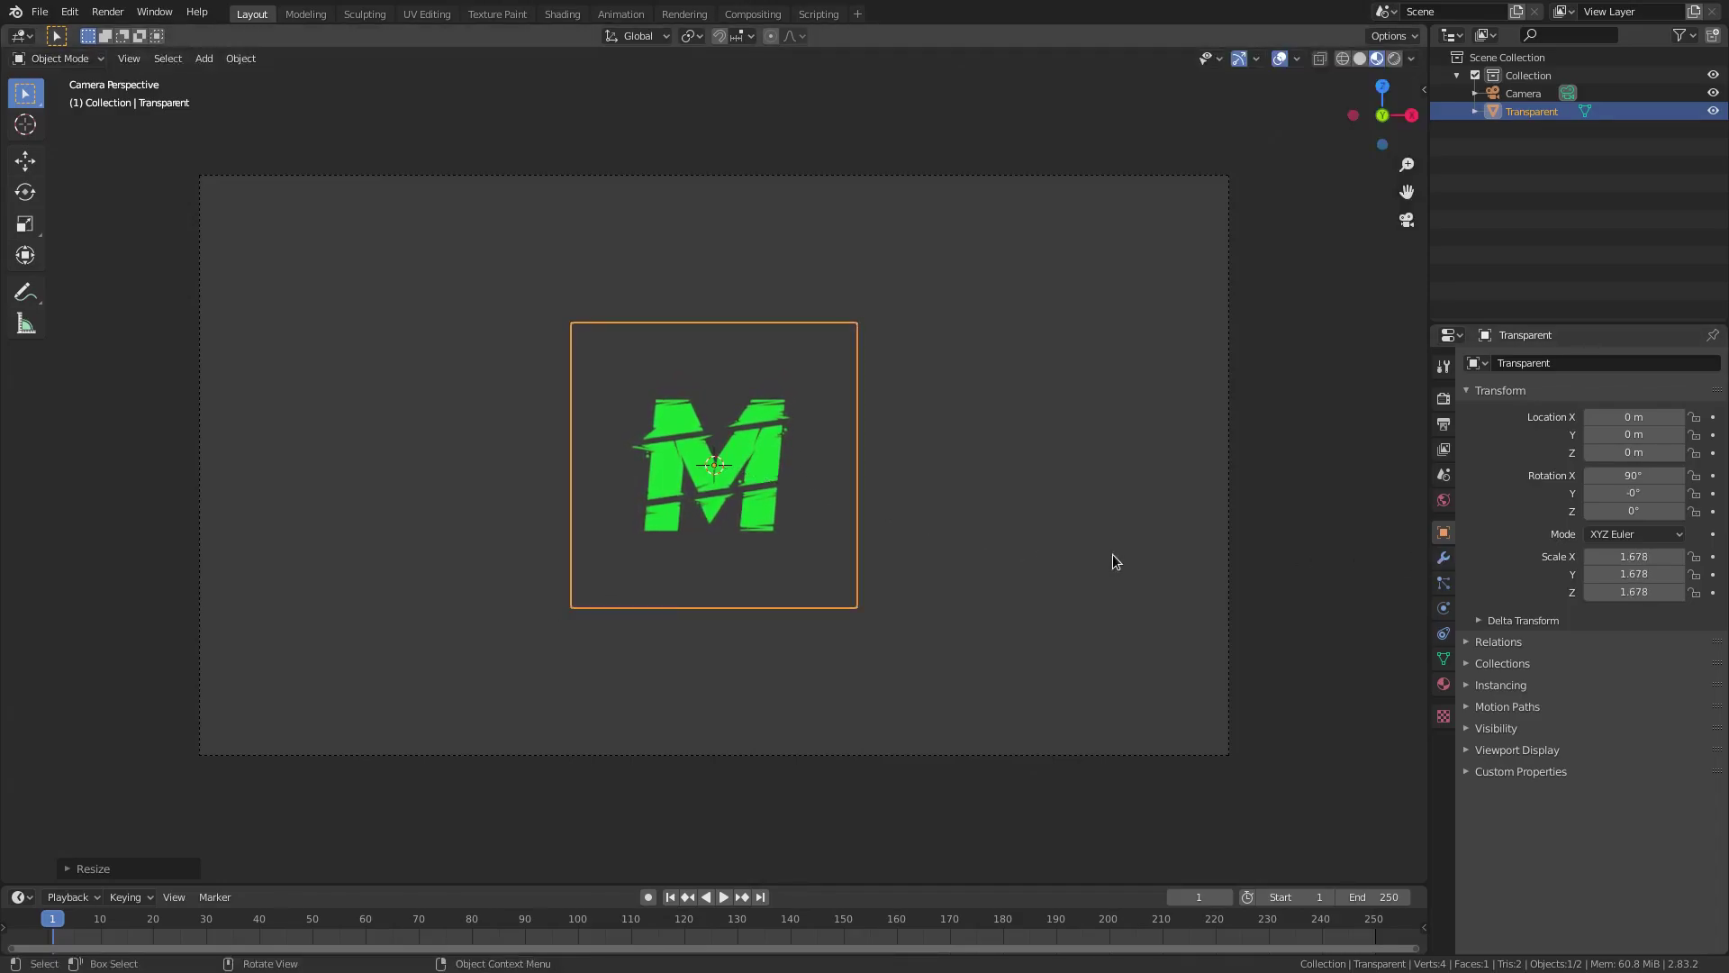
click(984, 763)
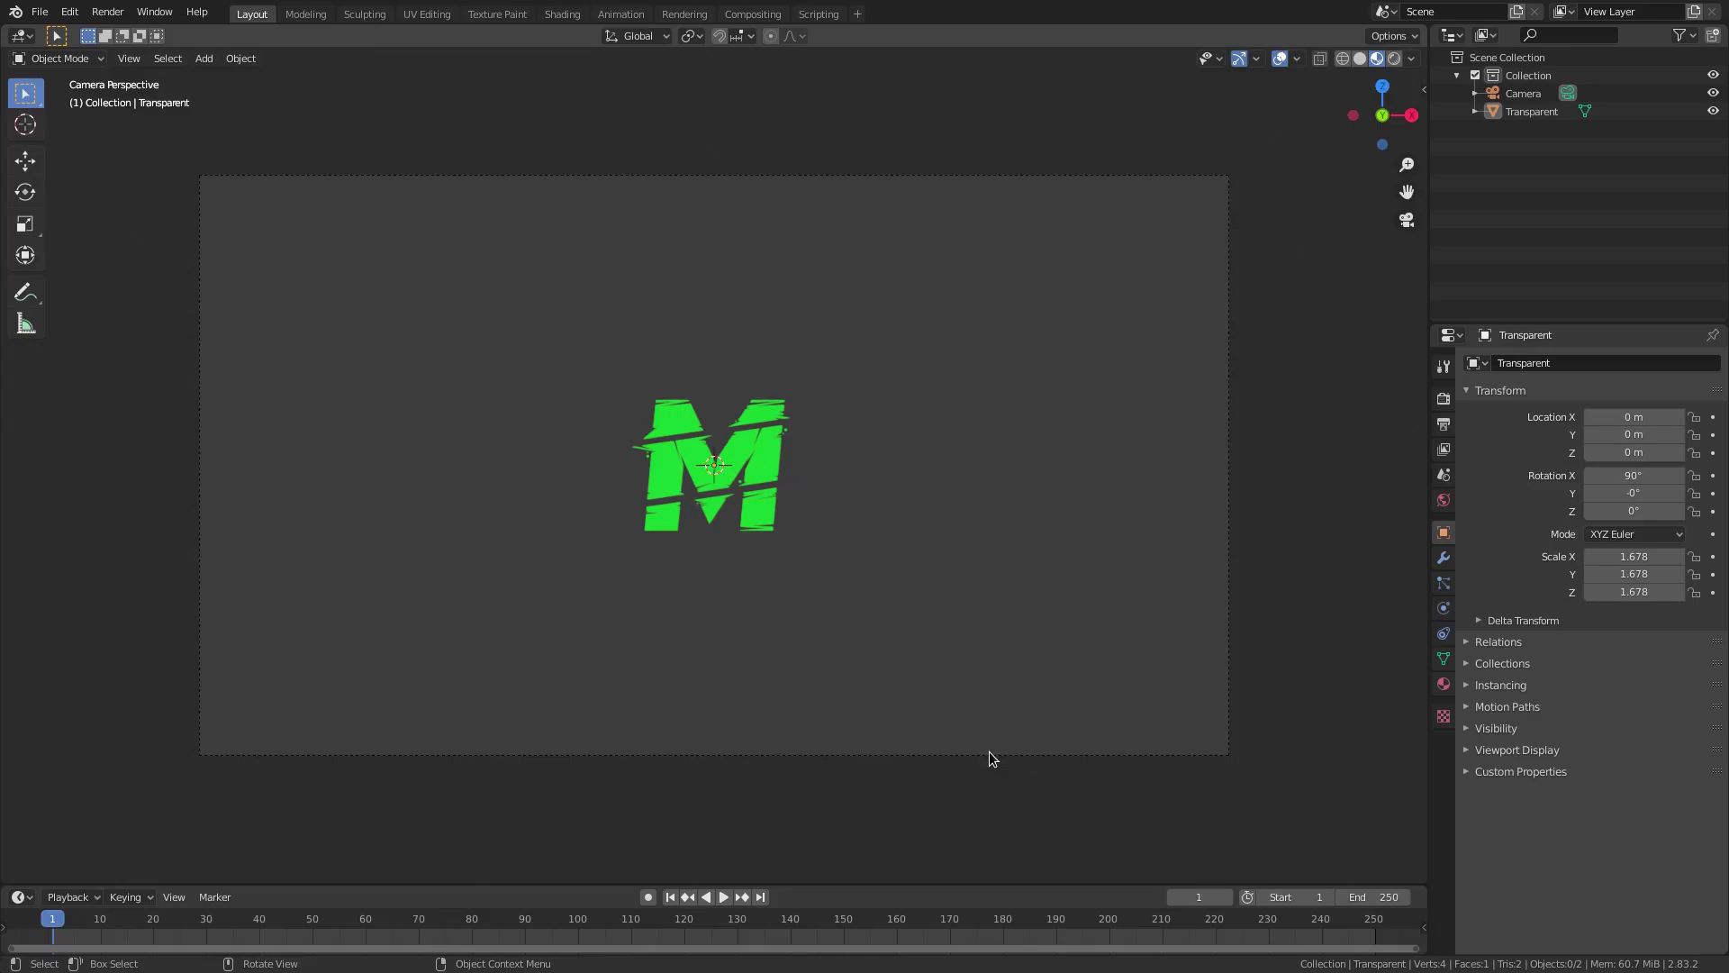
scroll(569, 519, up, 3)
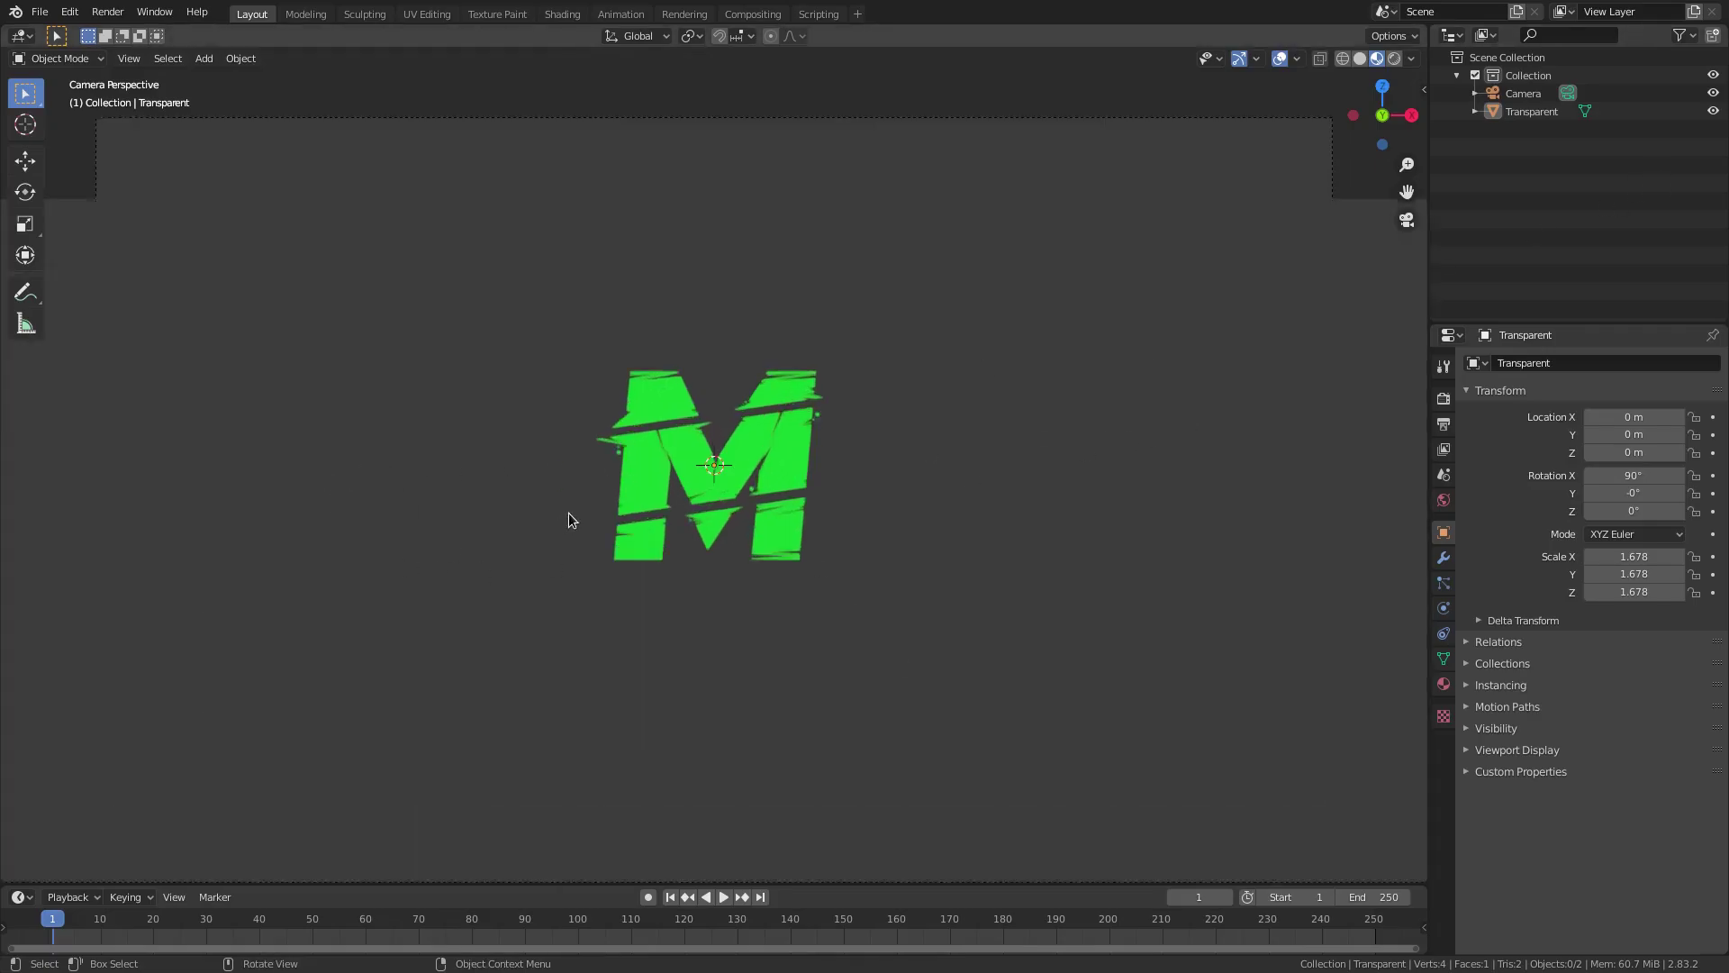
scroll(721, 413, up, 3)
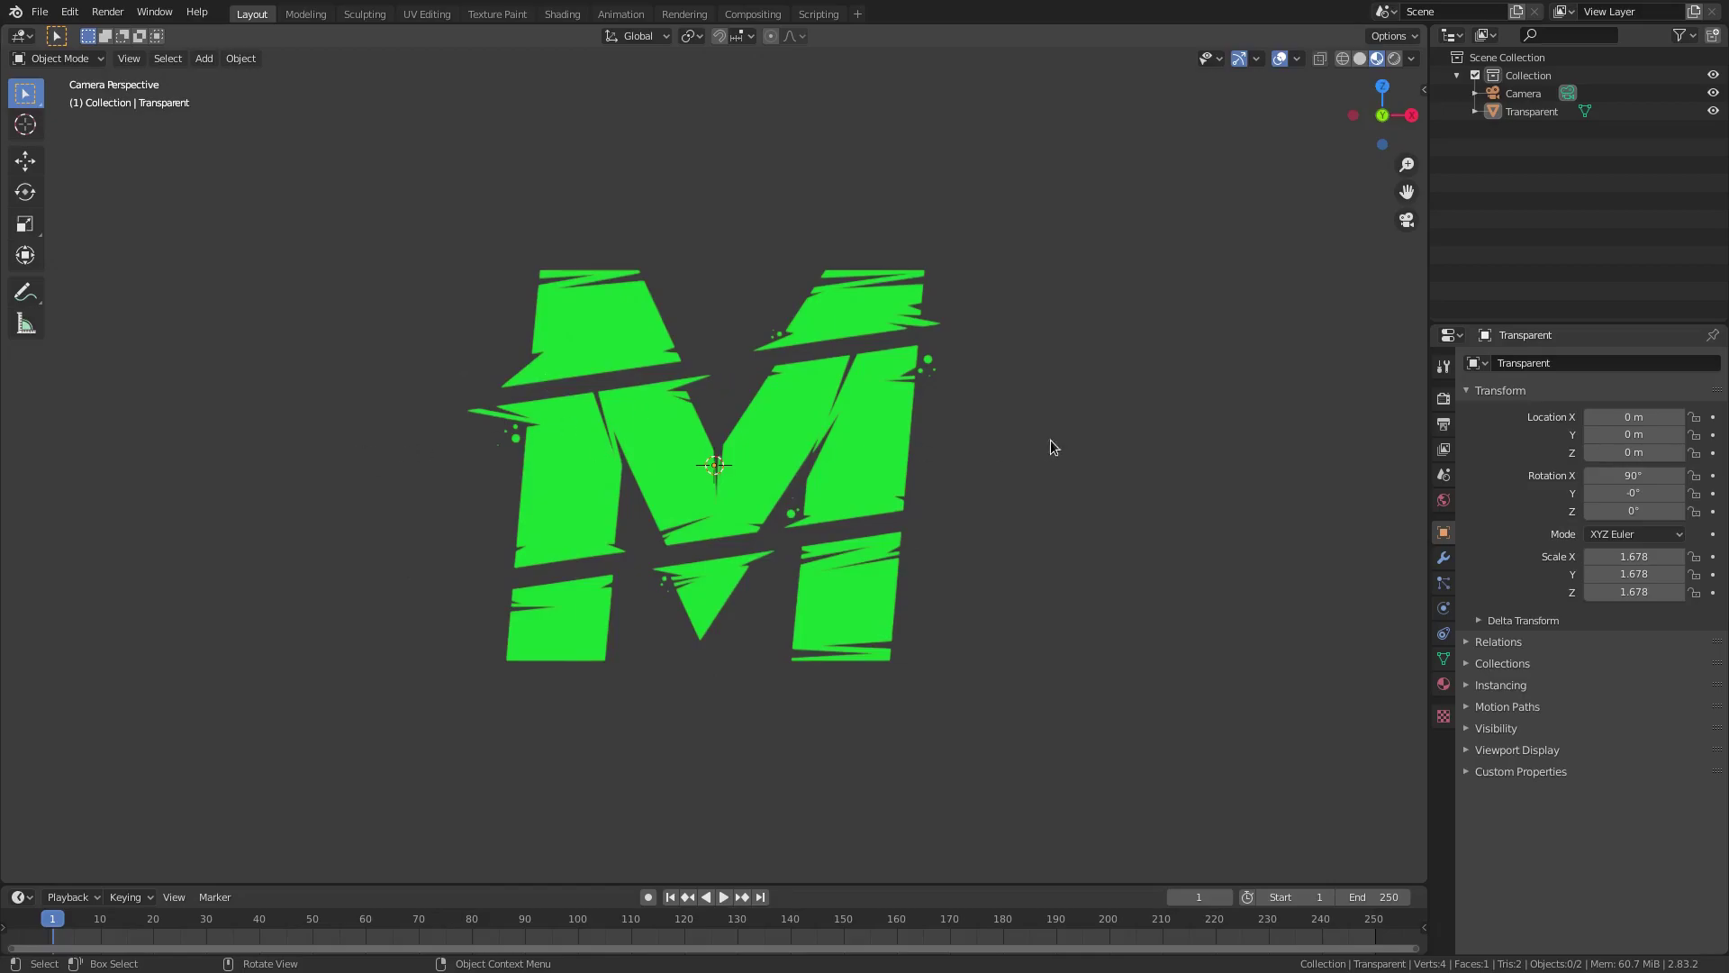
scroll(1197, 694, down, 5)
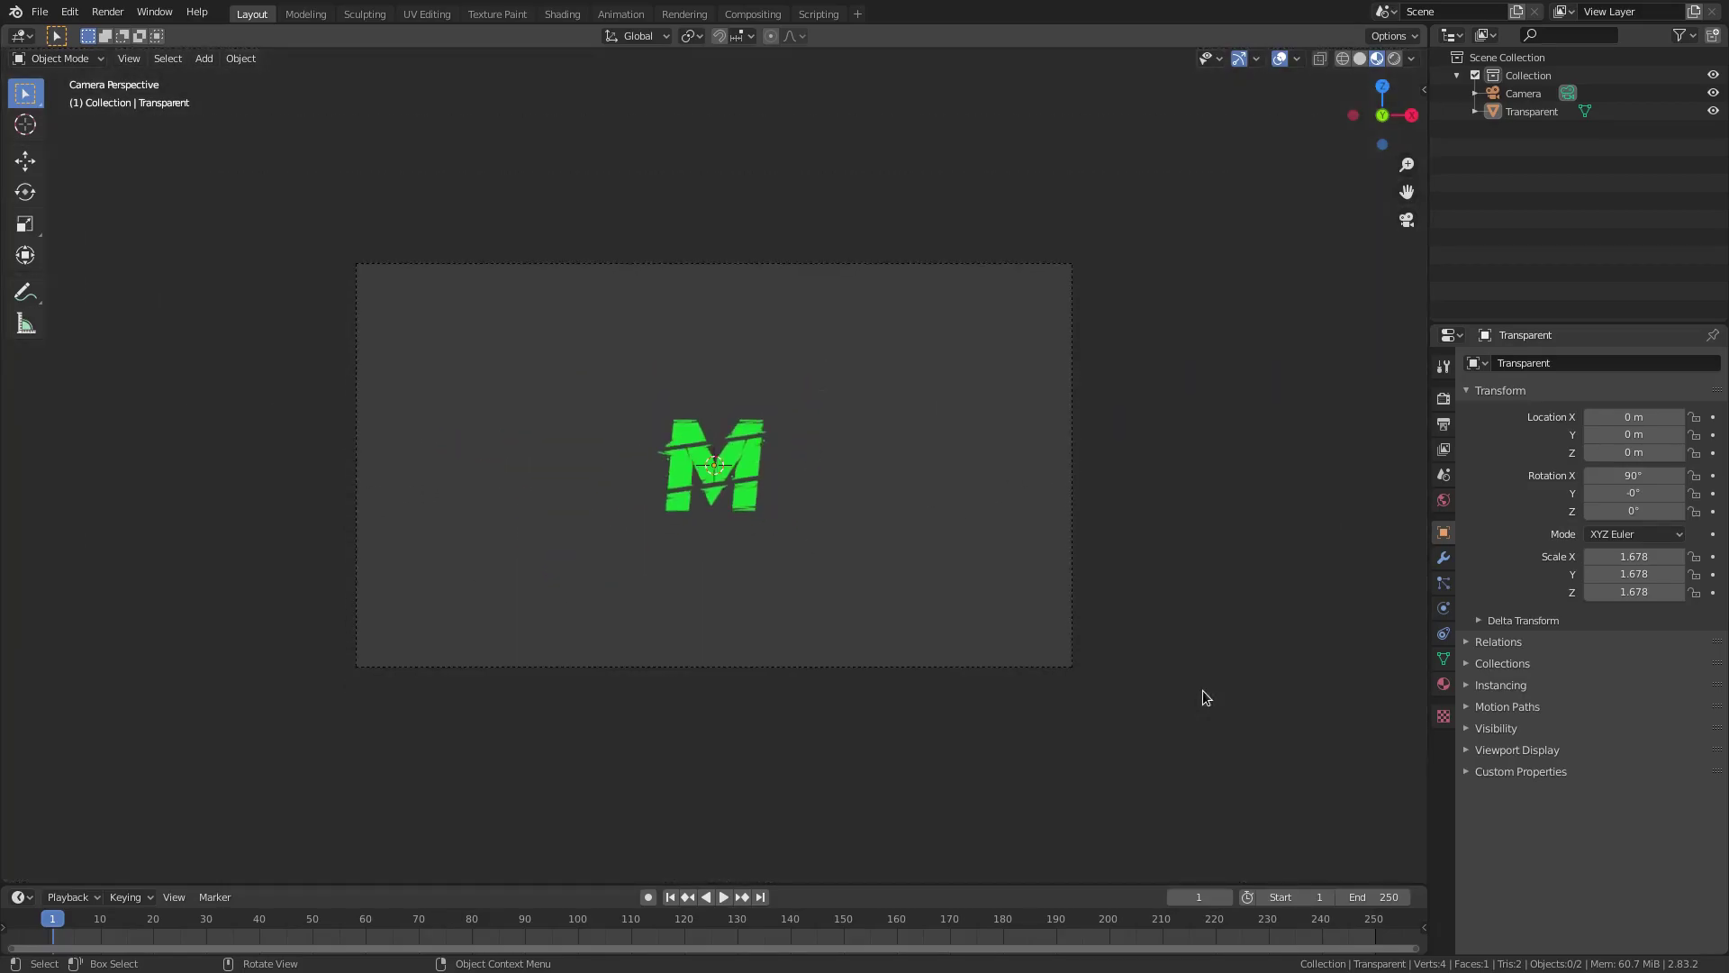
click(715, 479)
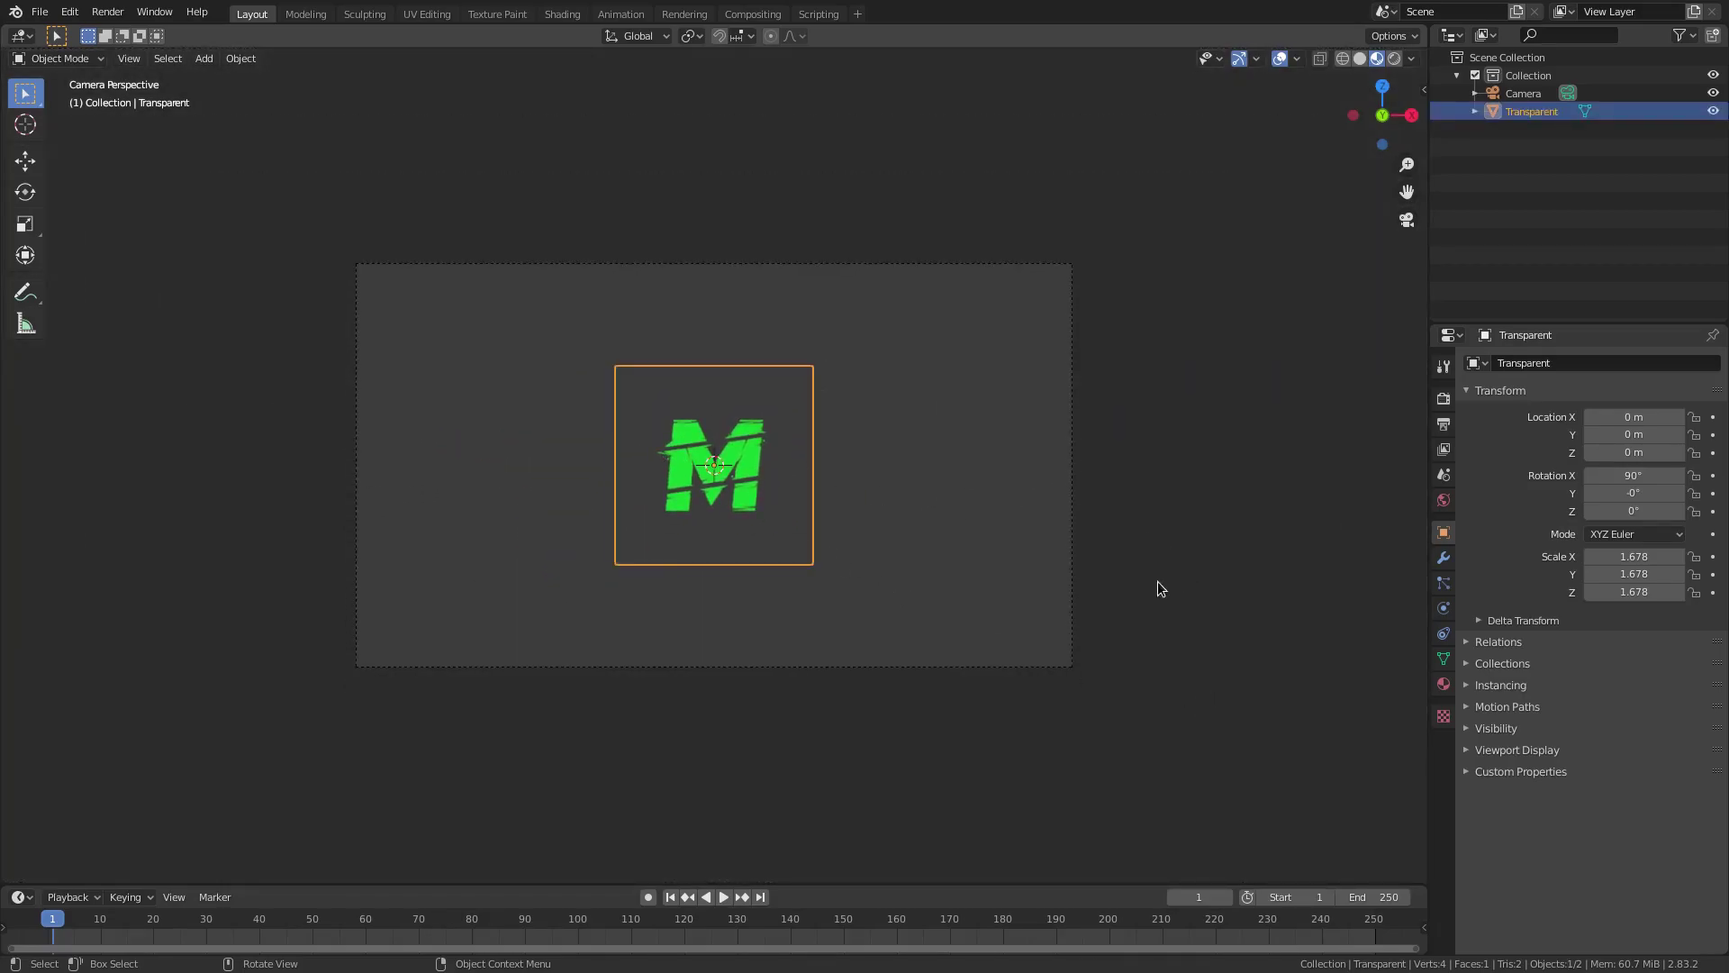
Step: Enlarge the timeline and make the animation start at frame 0
drag(560, 883, 560, 849)
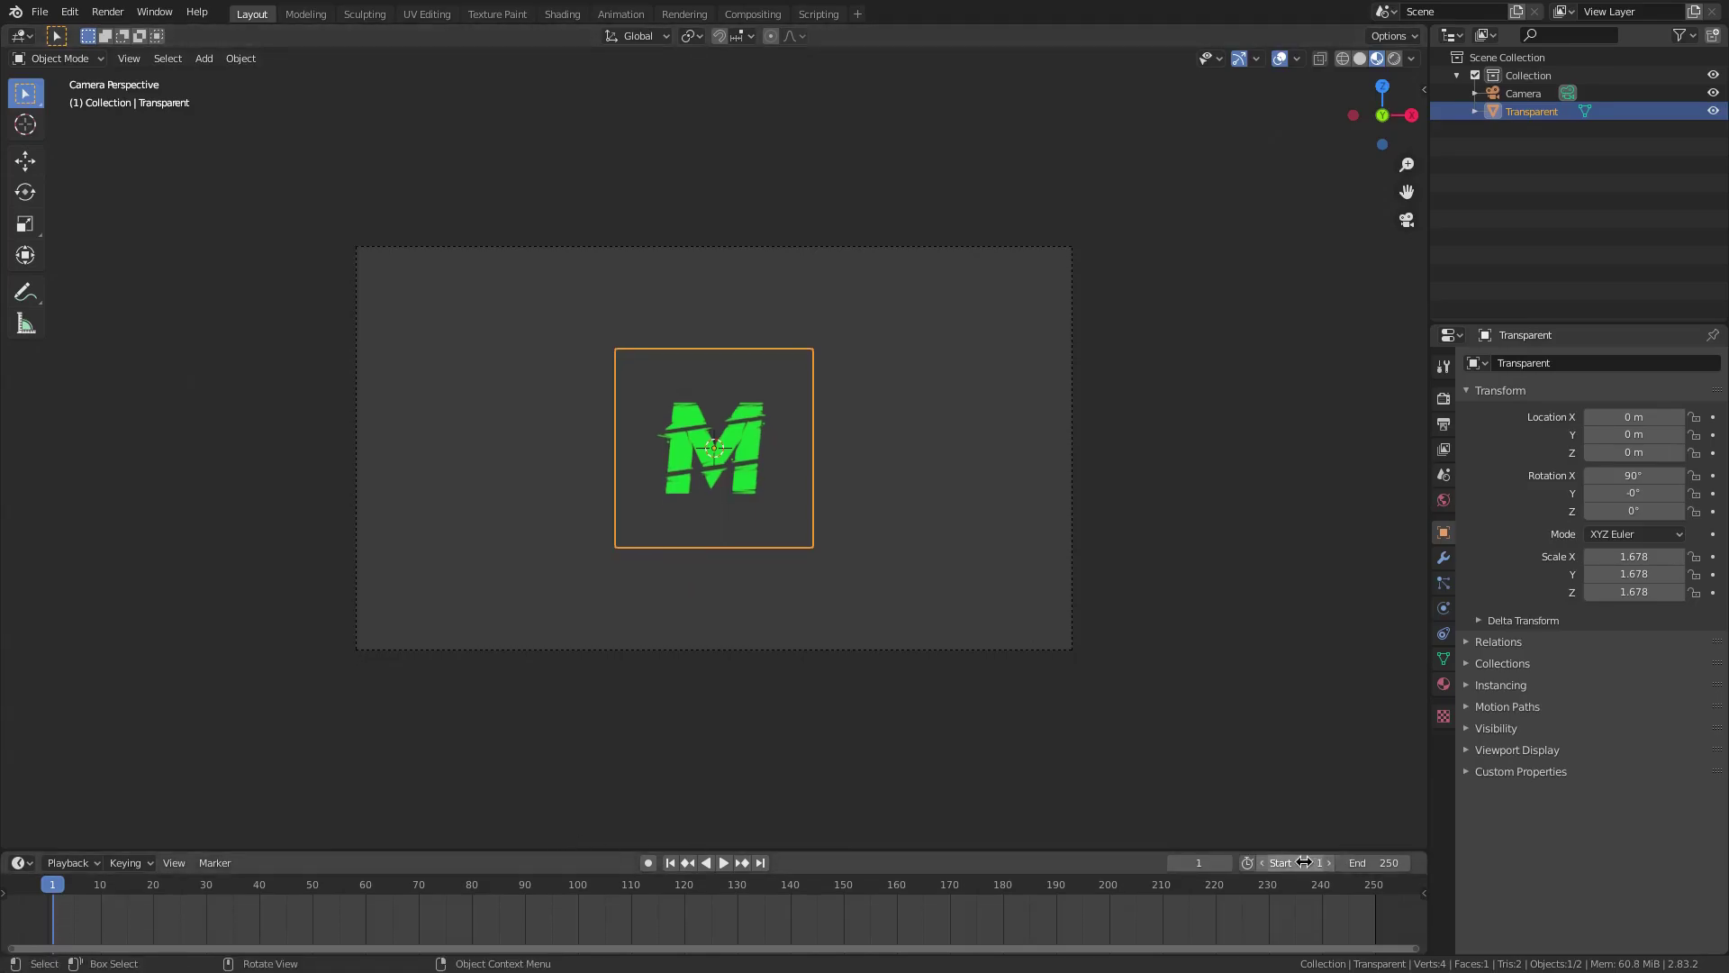
click(1261, 863)
click(670, 863)
Step: Set the output frame rate to 60 fps and the file format to FFmpeg video
click(1444, 425)
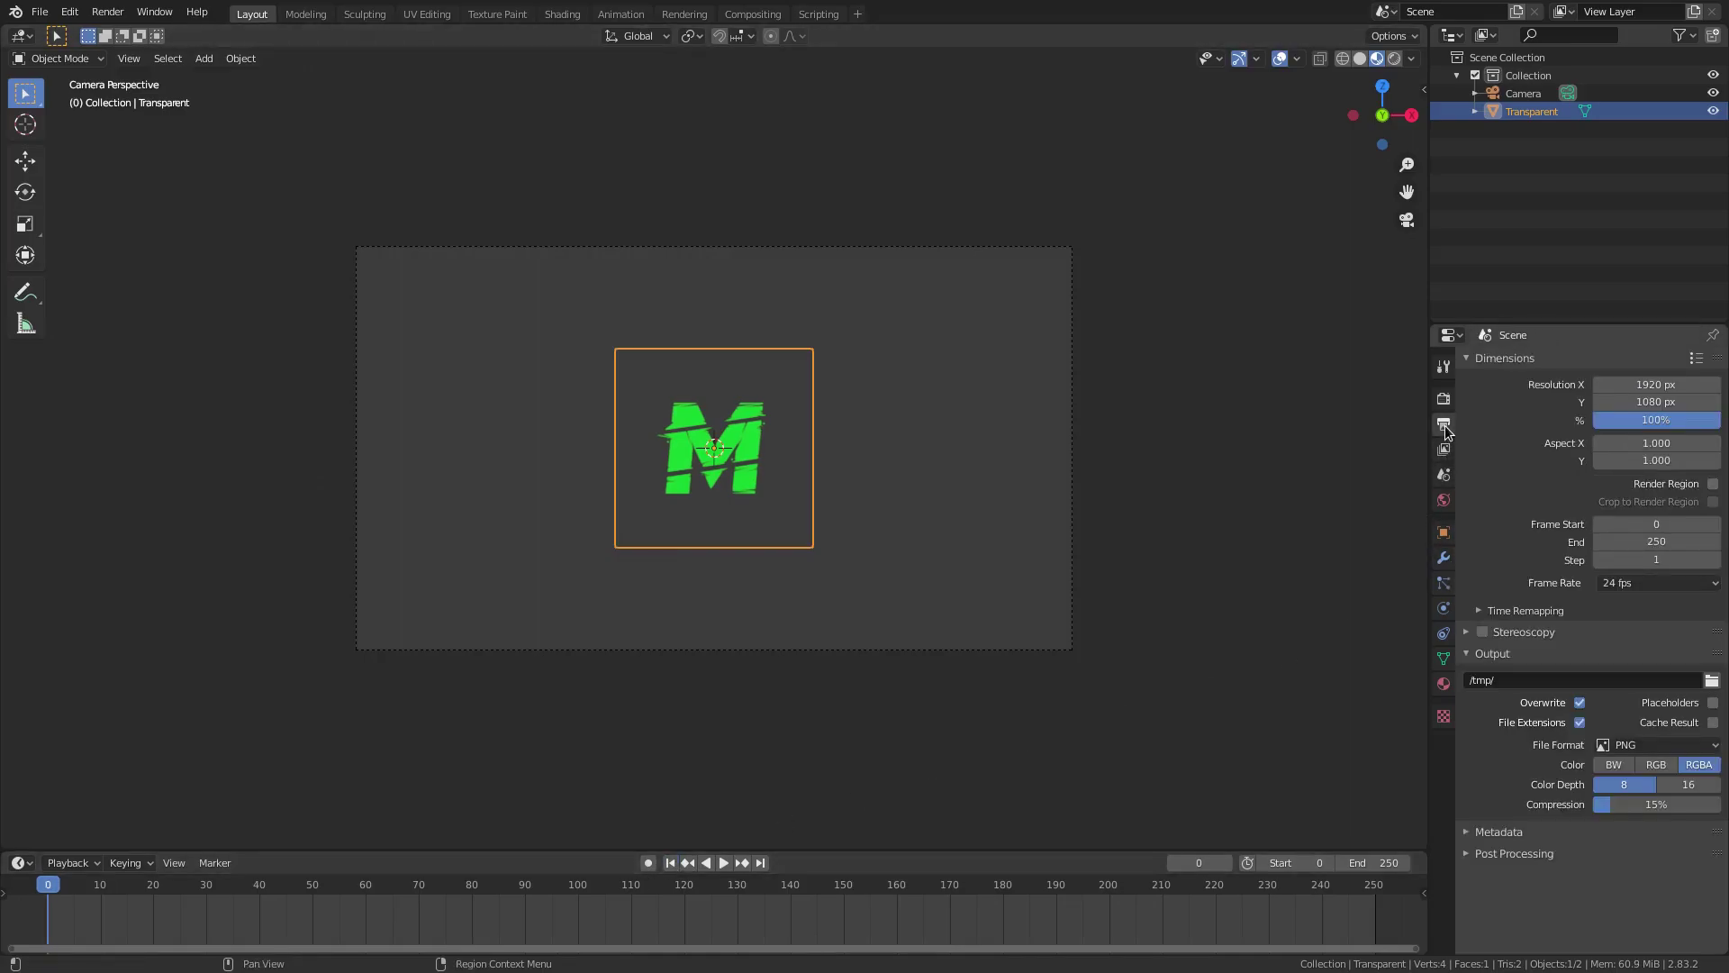
click(1664, 587)
click(1654, 731)
click(1658, 745)
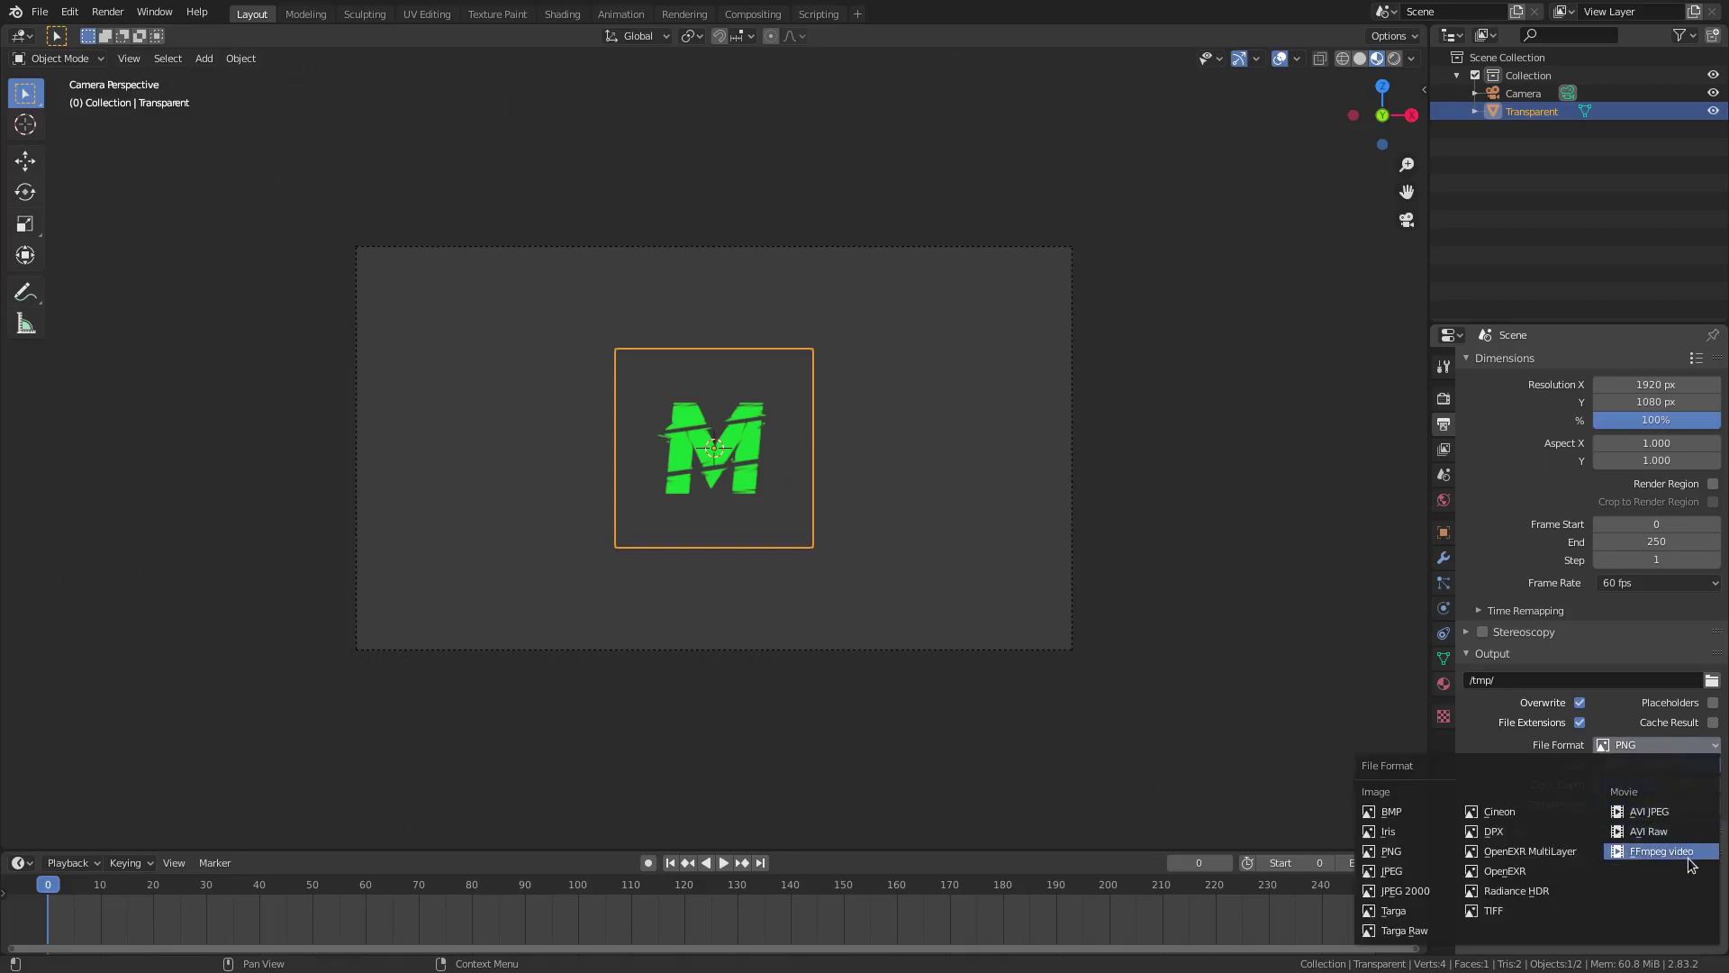
click(1662, 851)
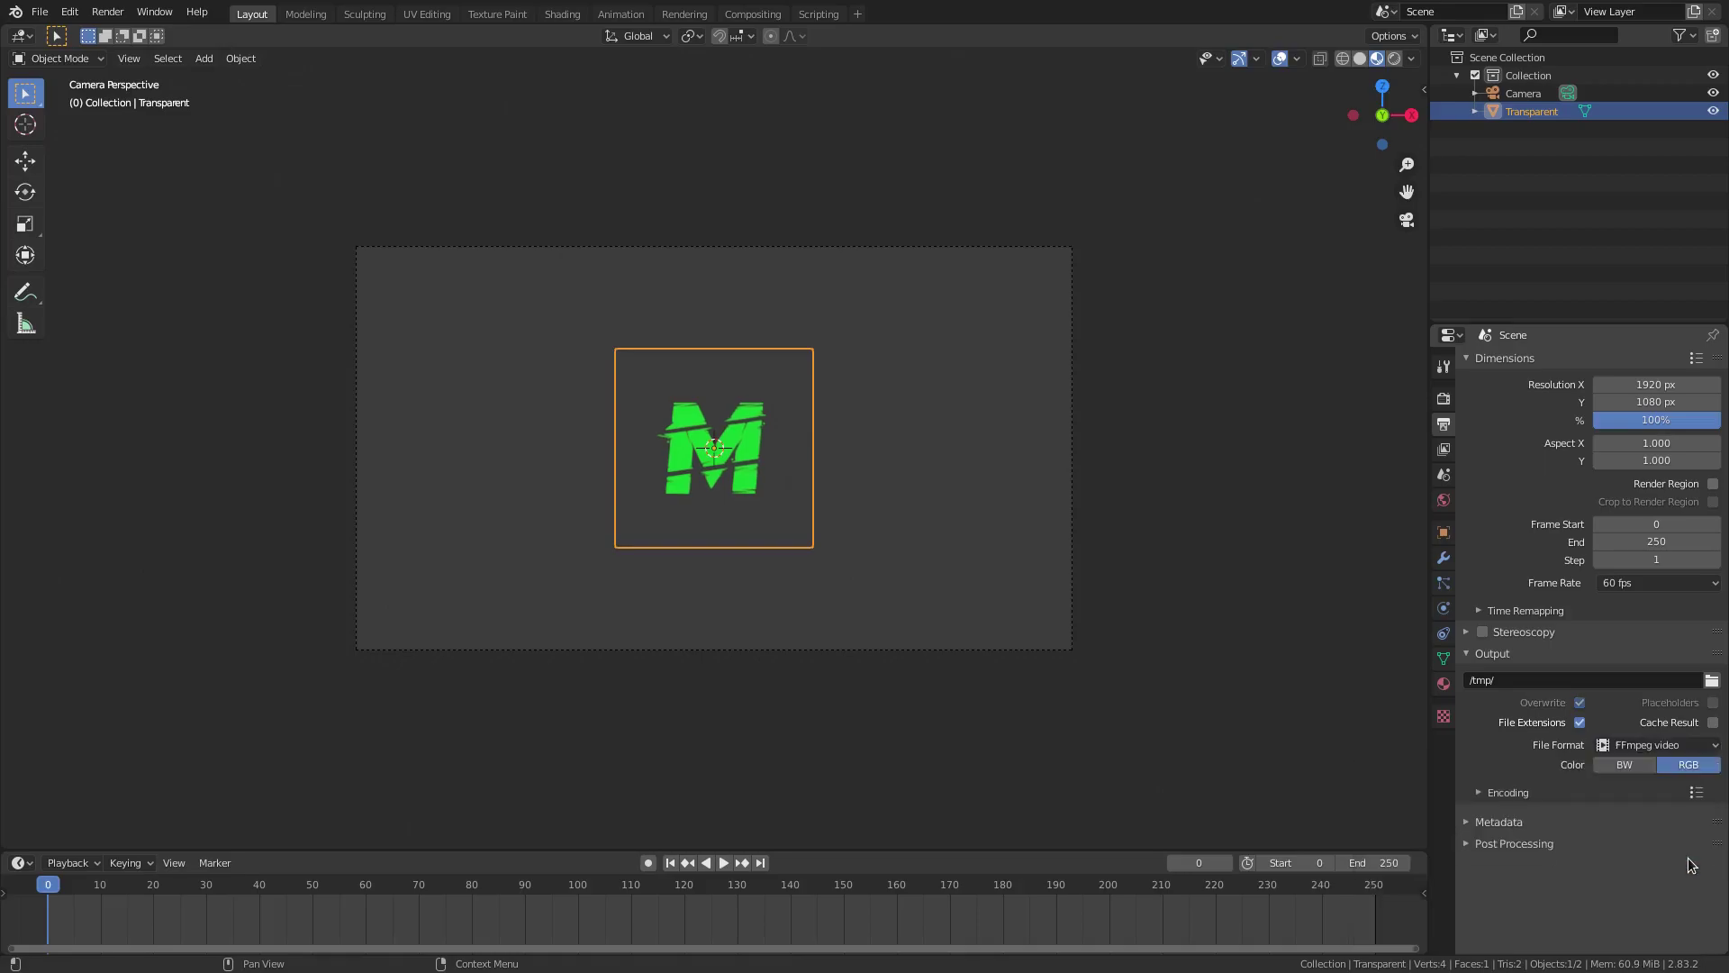
Step: Use an MPEG-4 container with FFmpeg video codec #1 and RGBA colour output
click(1531, 797)
click(1617, 819)
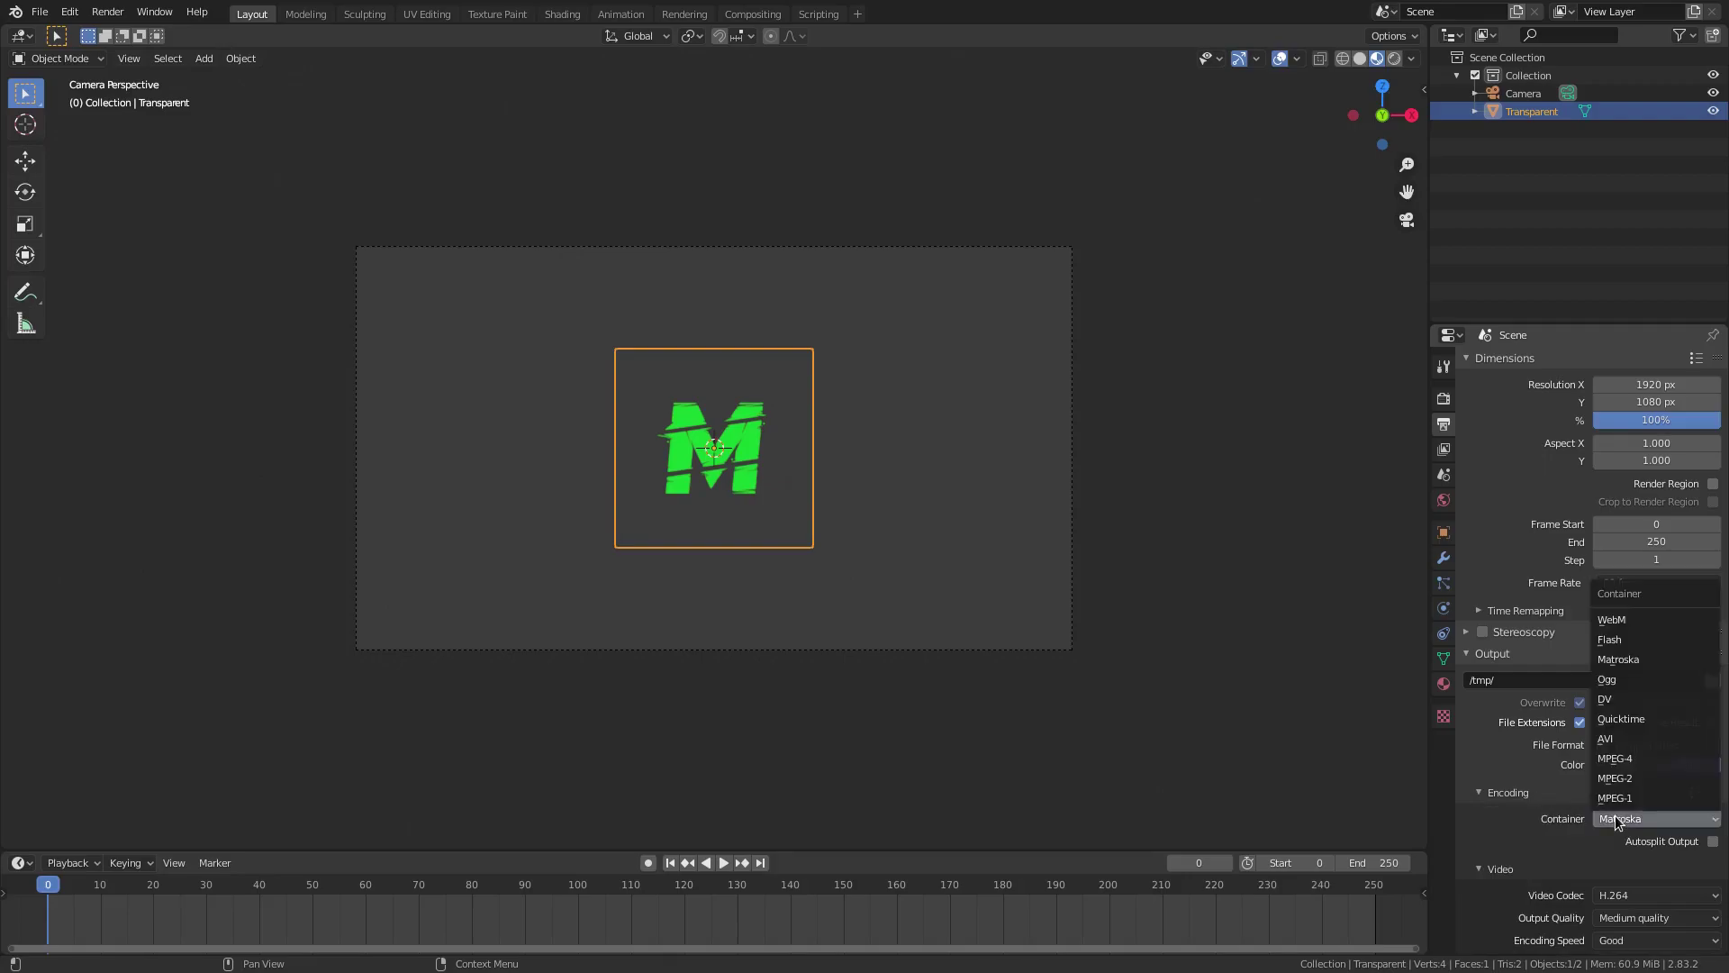
click(1646, 761)
scroll(1648, 765, down, 3)
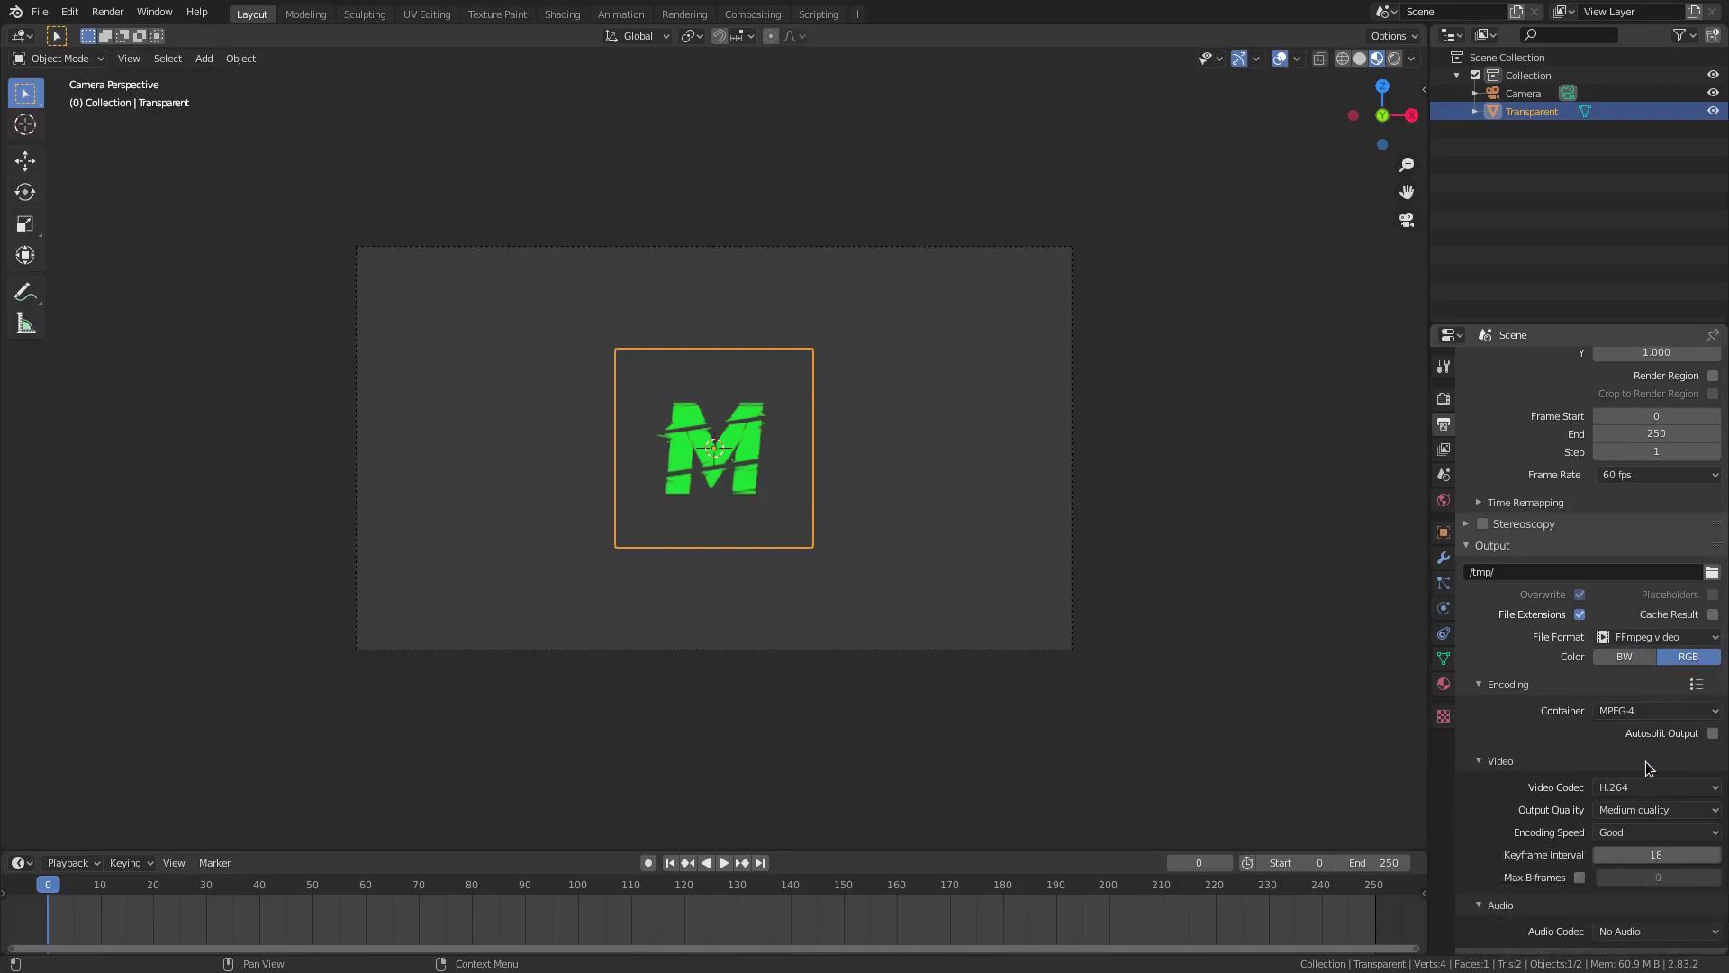
click(1647, 788)
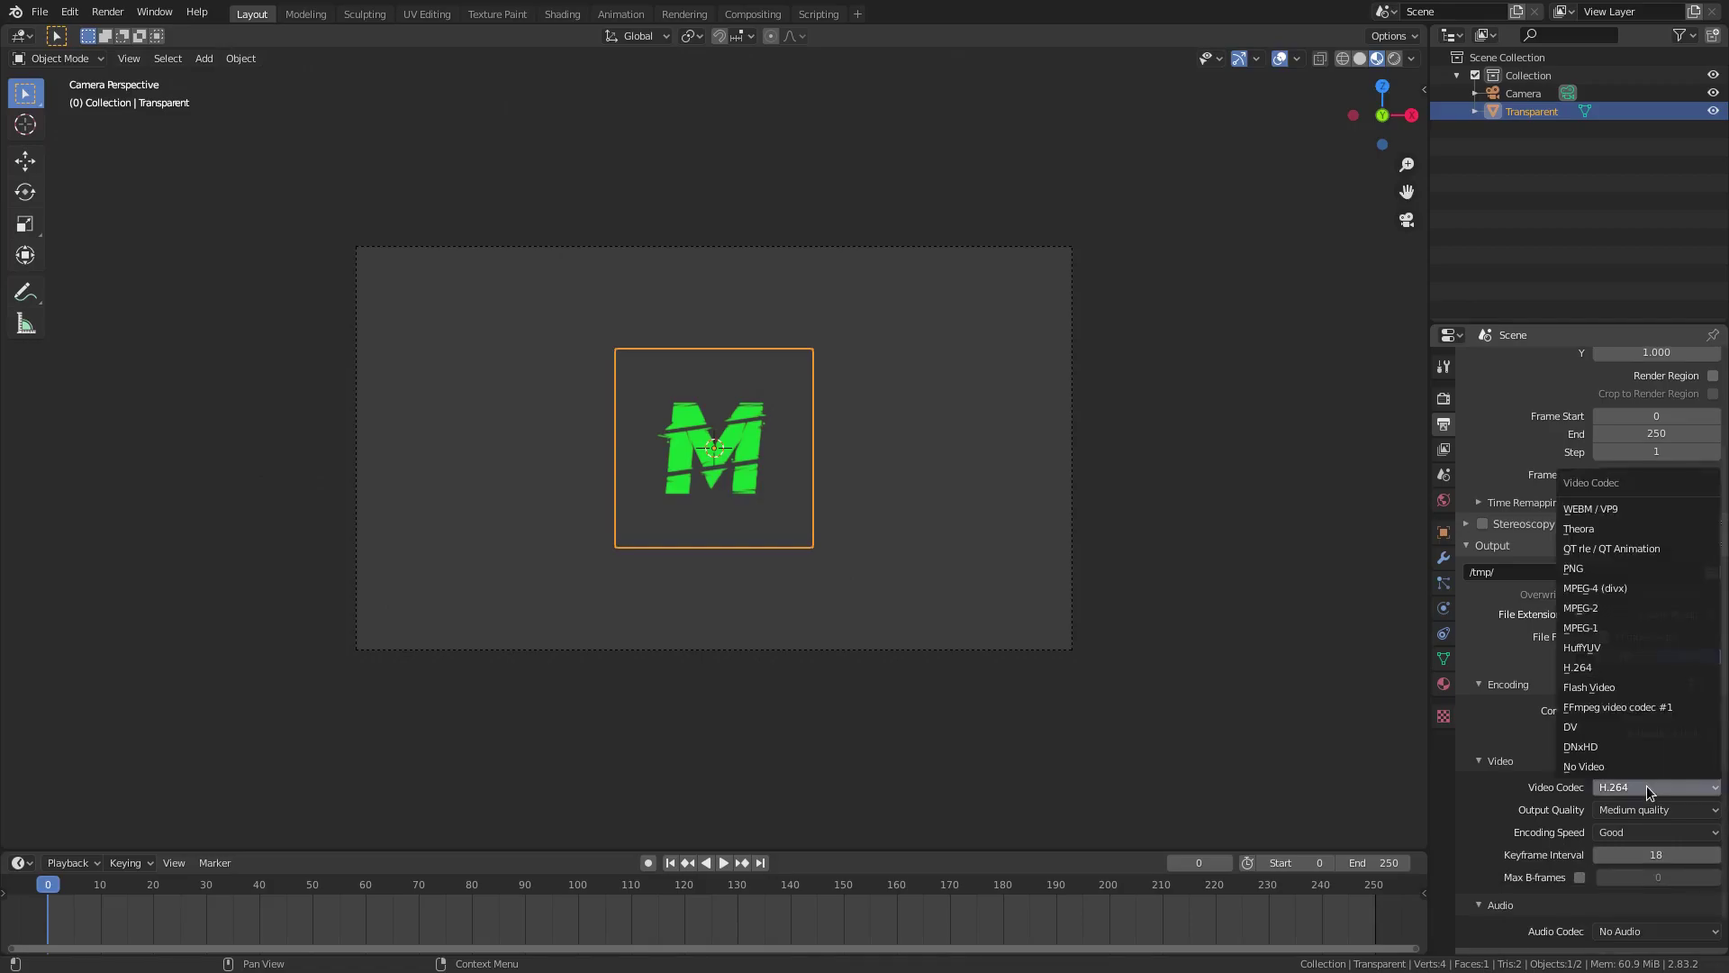
click(1625, 707)
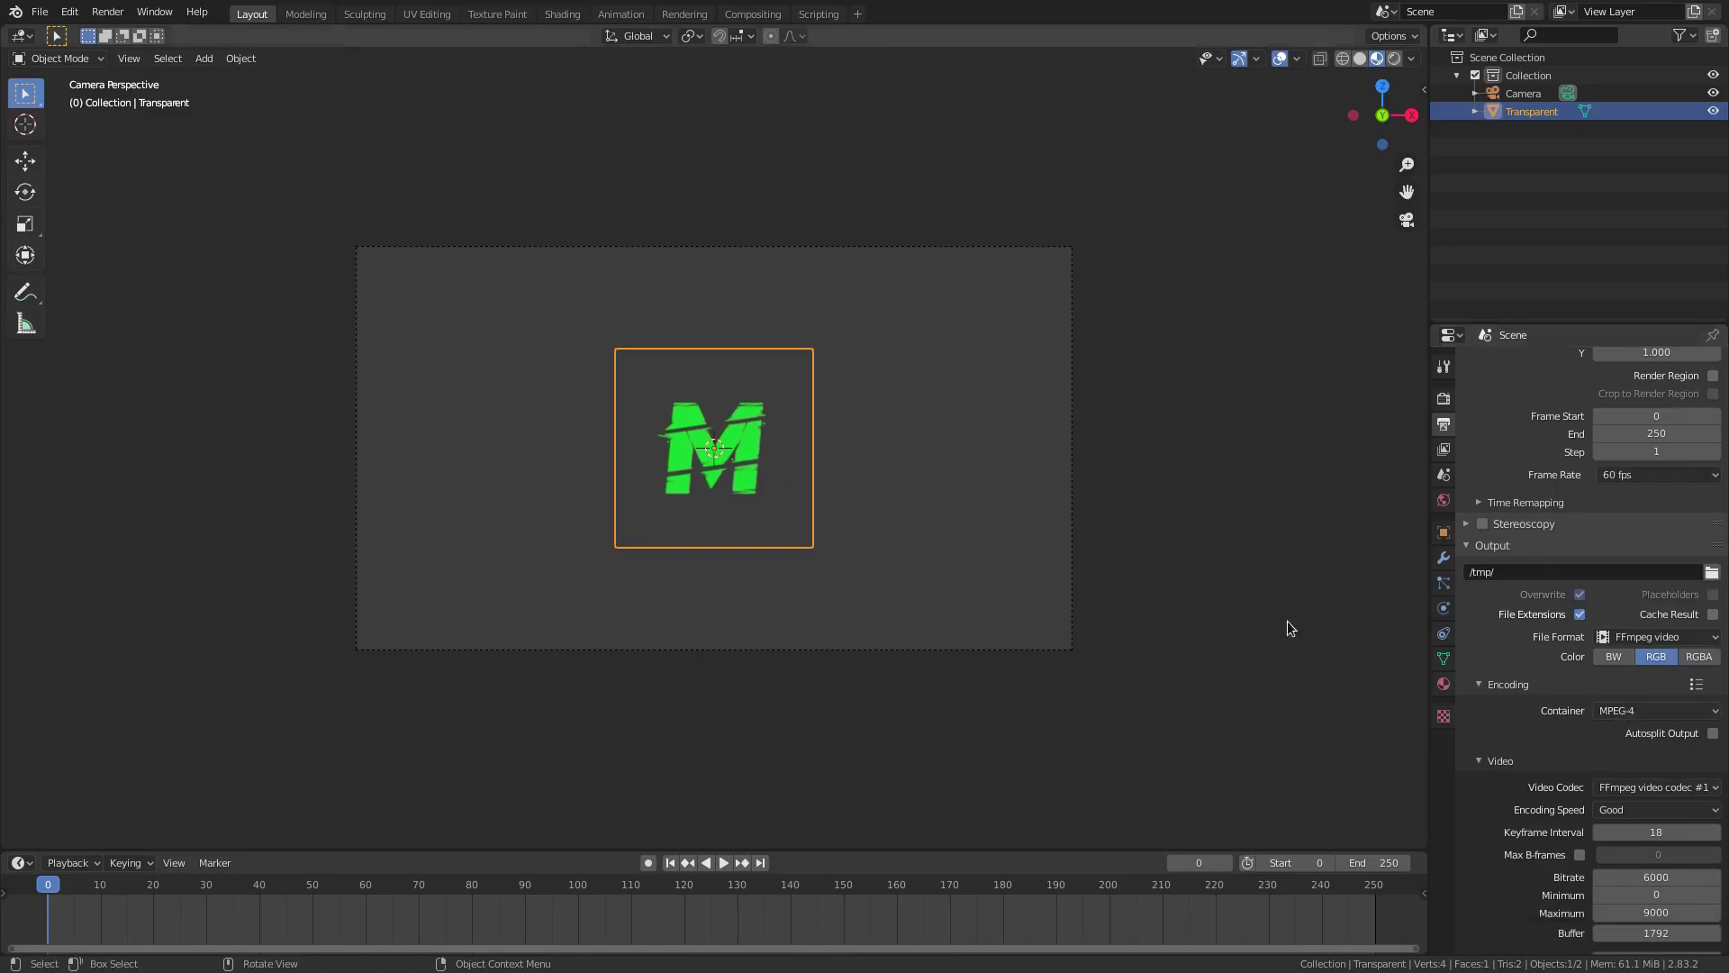
click(1699, 658)
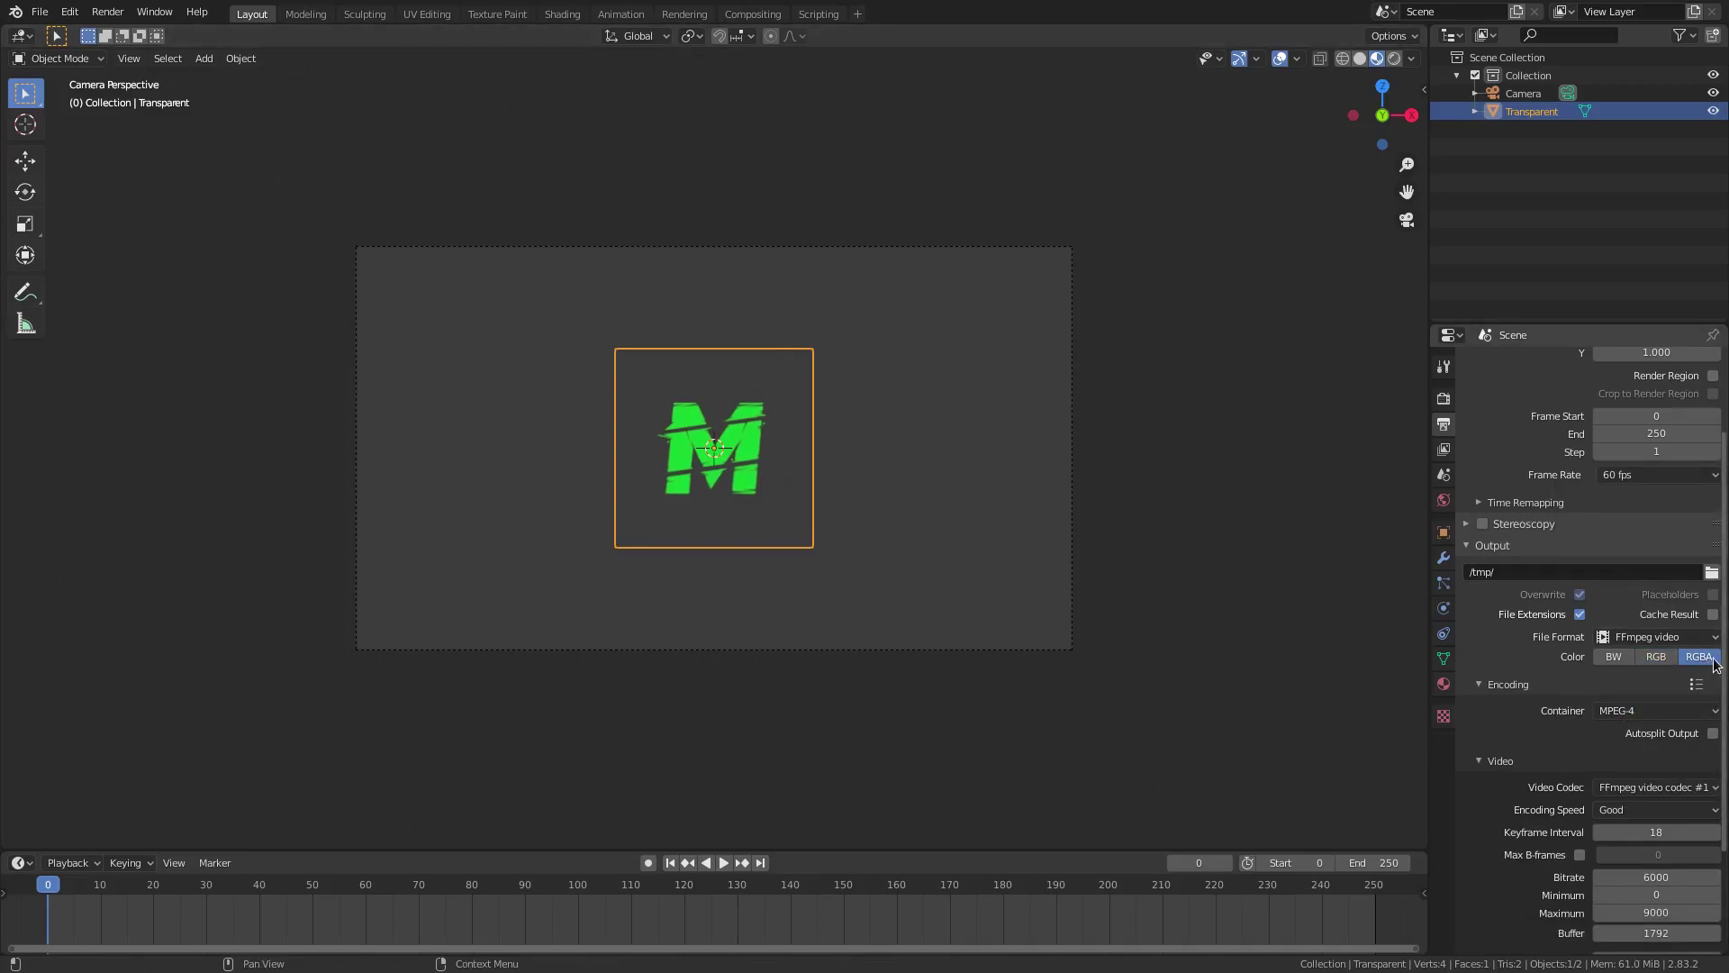
click(733, 647)
scroll(778, 419, up, 2)
Step: Switch to rendered shading and enable a transparent Film background
click(1395, 59)
scroll(1462, 542, down, 4)
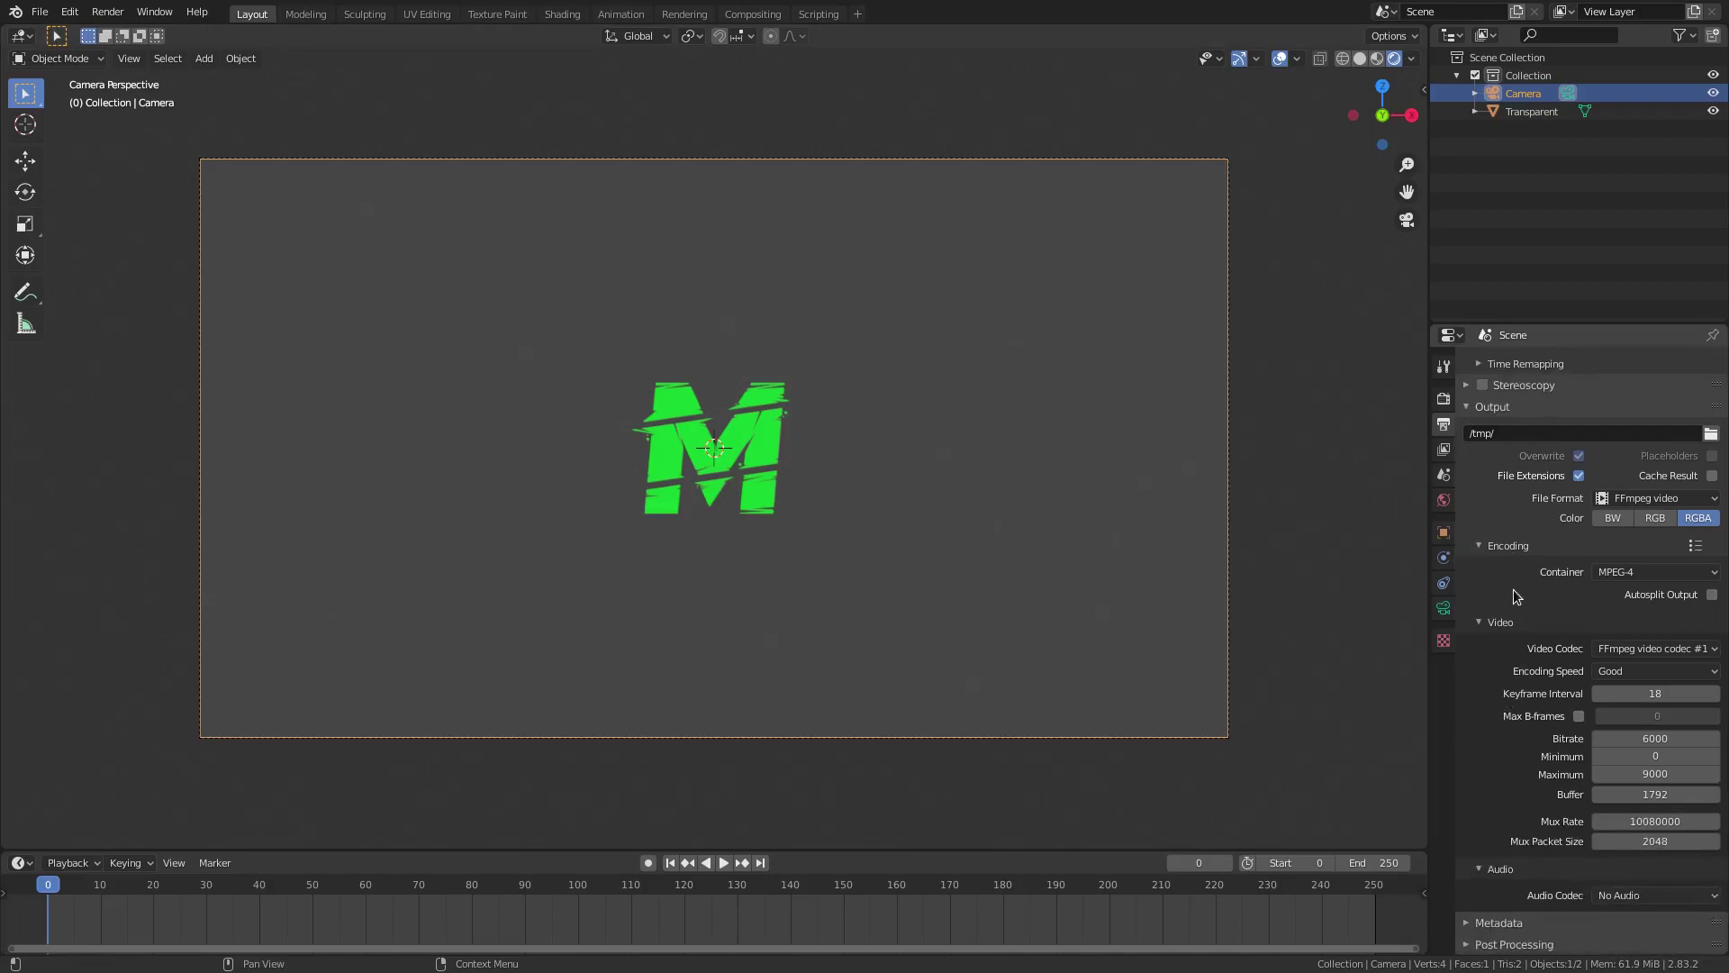
click(1444, 402)
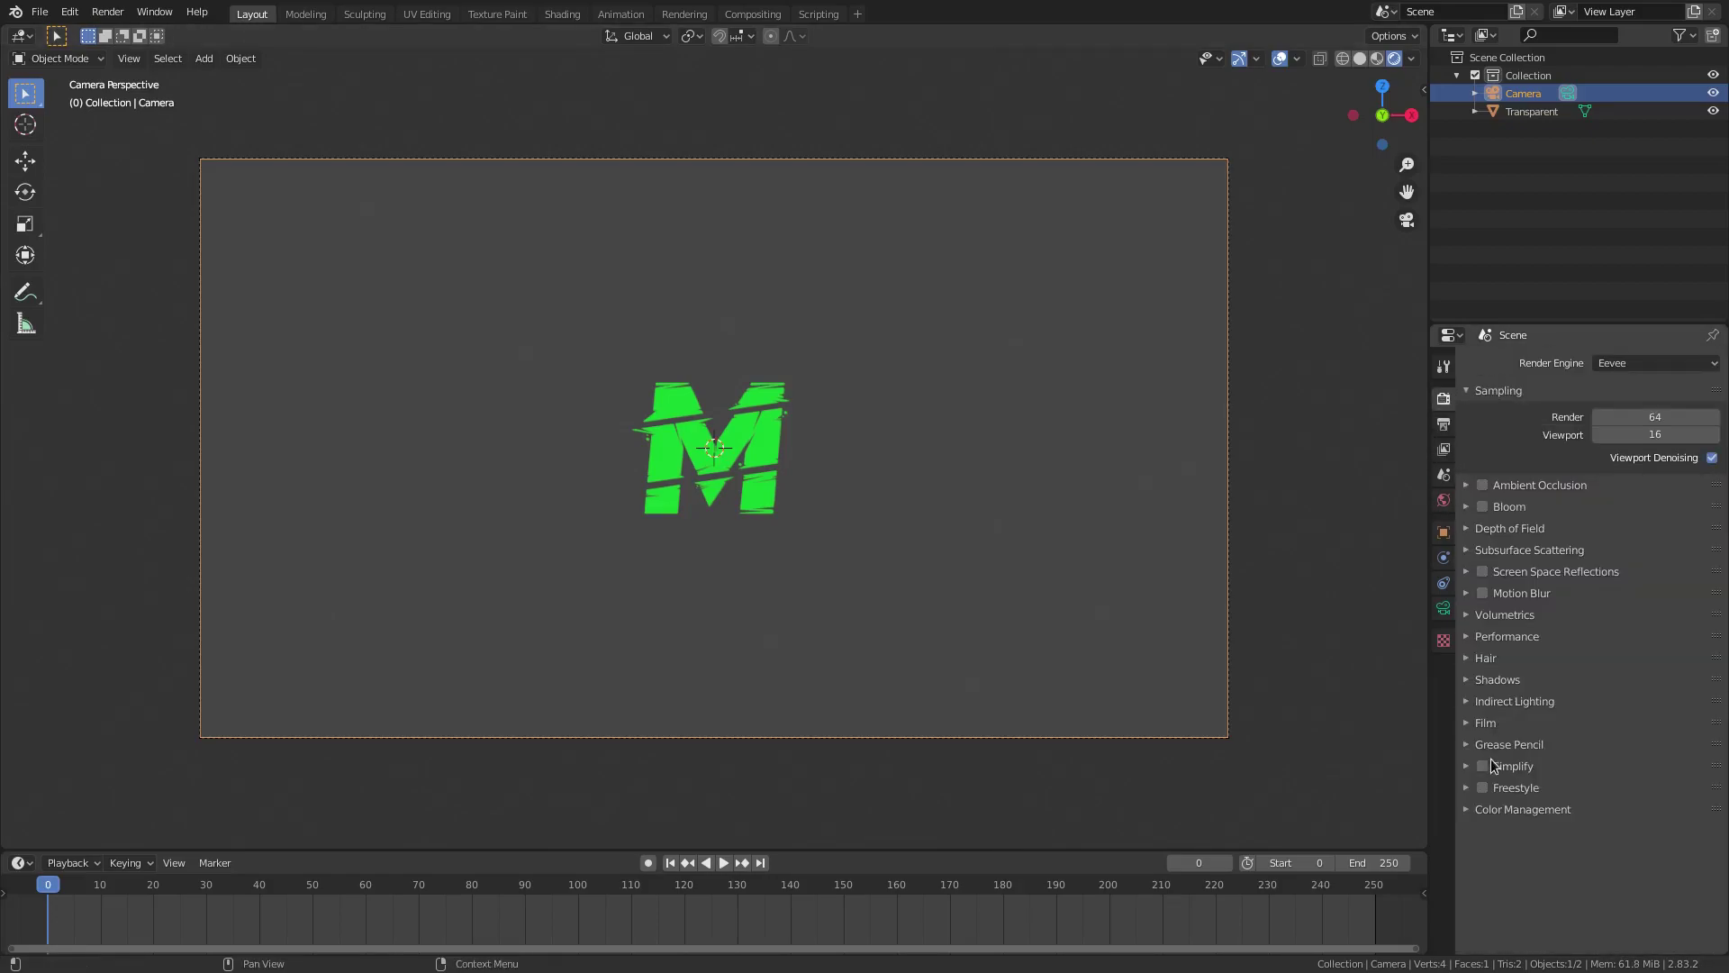
click(1477, 726)
click(1694, 769)
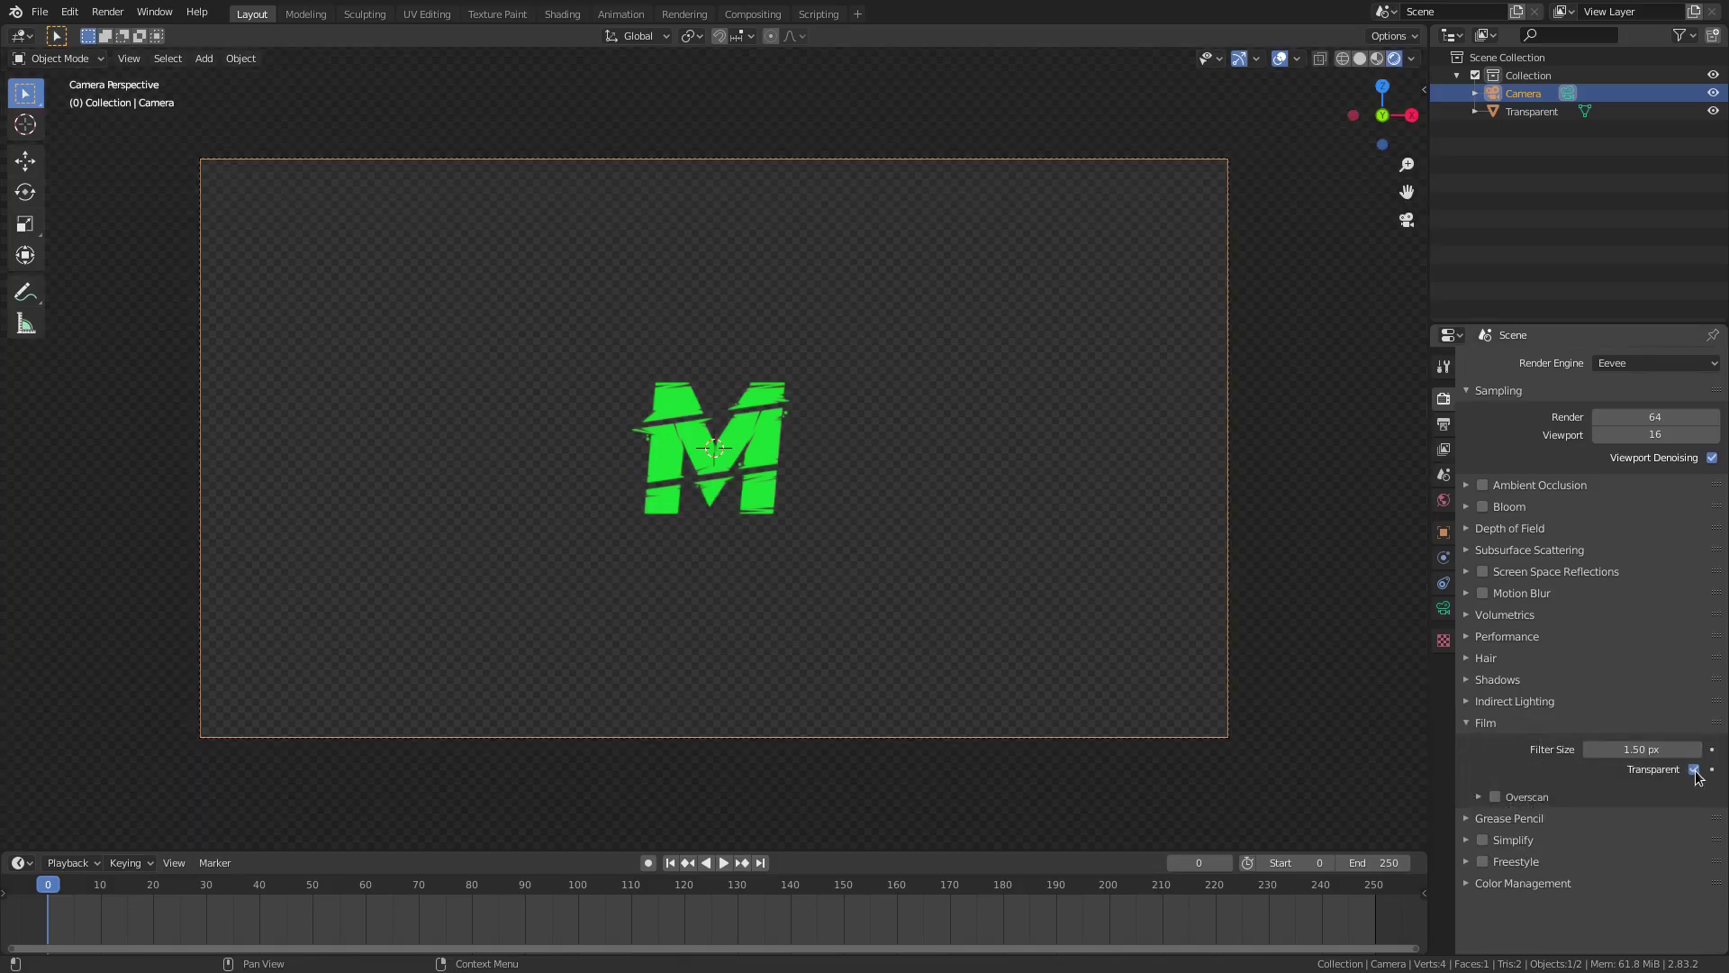
scroll(879, 473, up, 3)
scroll(693, 439, down, 4)
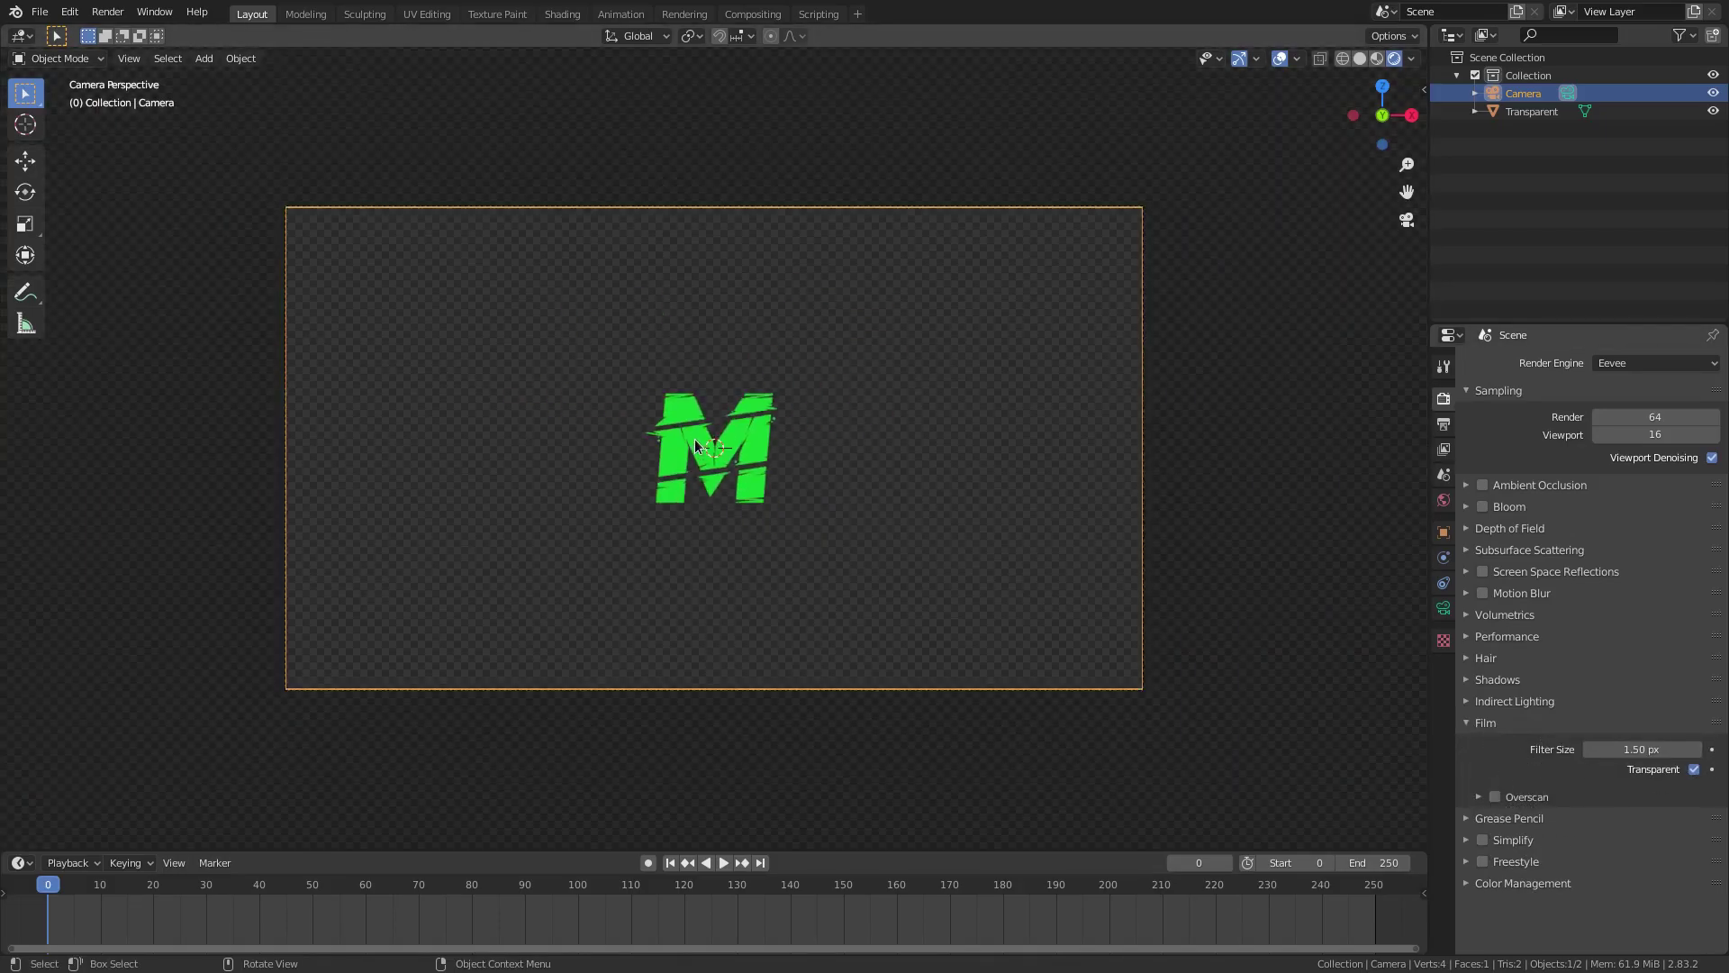
scroll(878, 442, down, 4)
scroll(872, 444, up, 7)
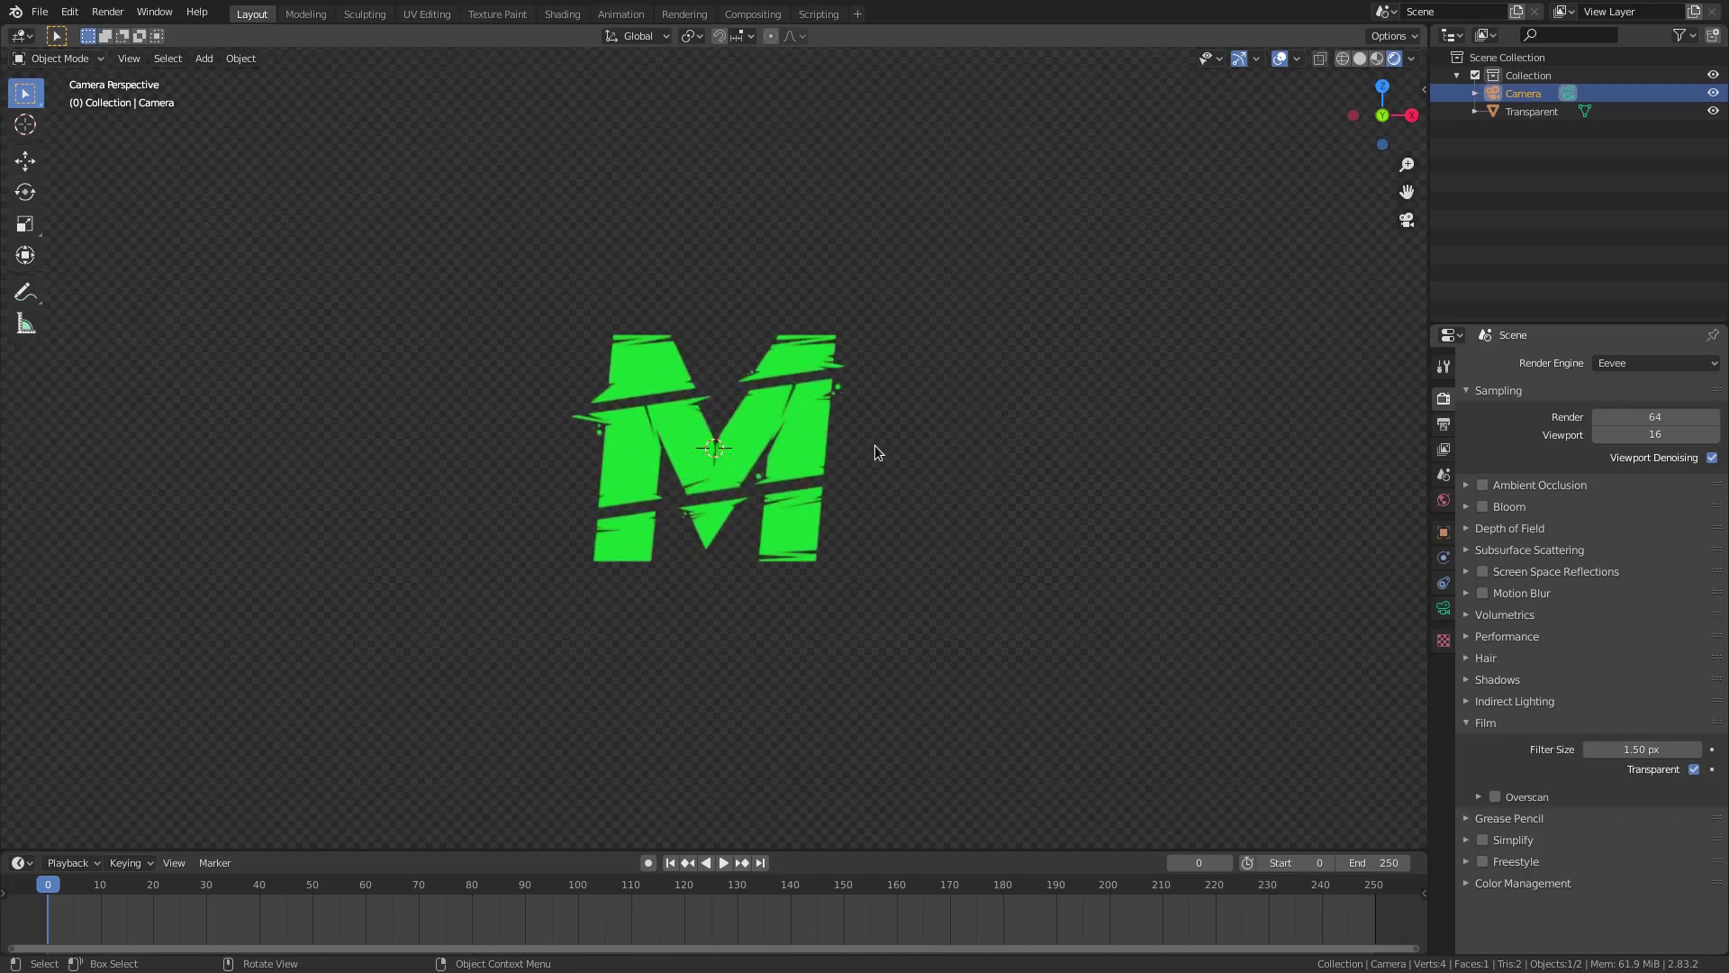
scroll(906, 446, down, 3)
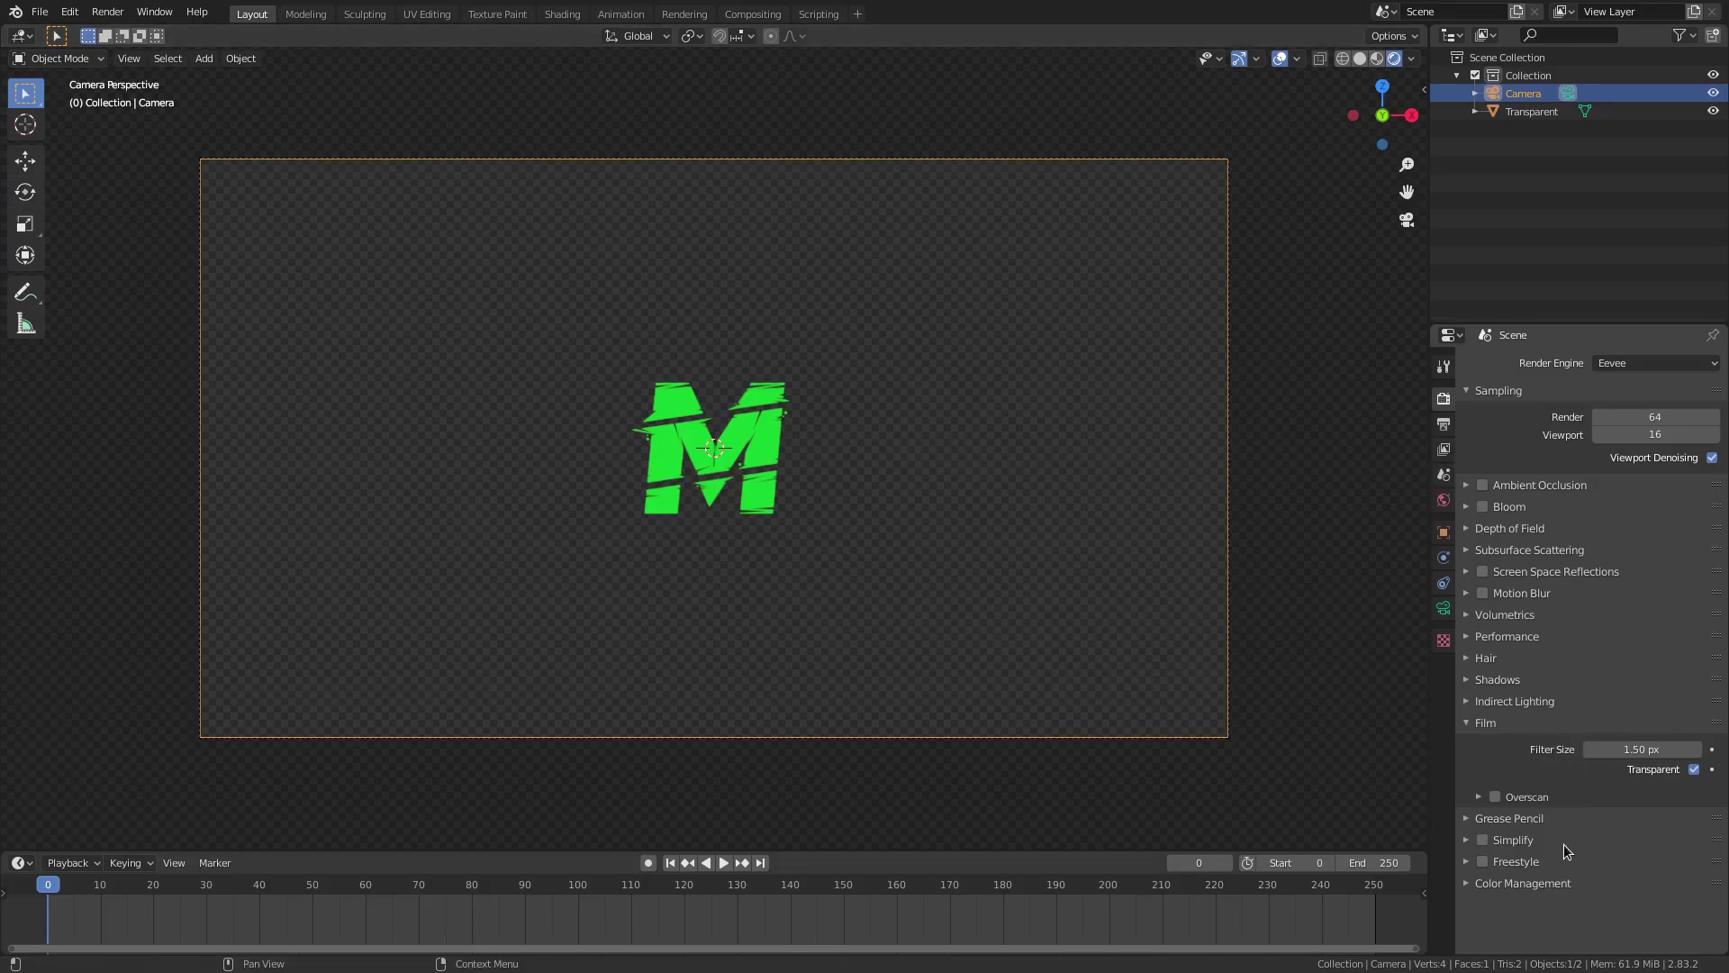
Step: Set the Color Management view transform to Standard, then select the M logo plane
click(1562, 885)
scroll(1563, 889, down, 3)
click(1618, 833)
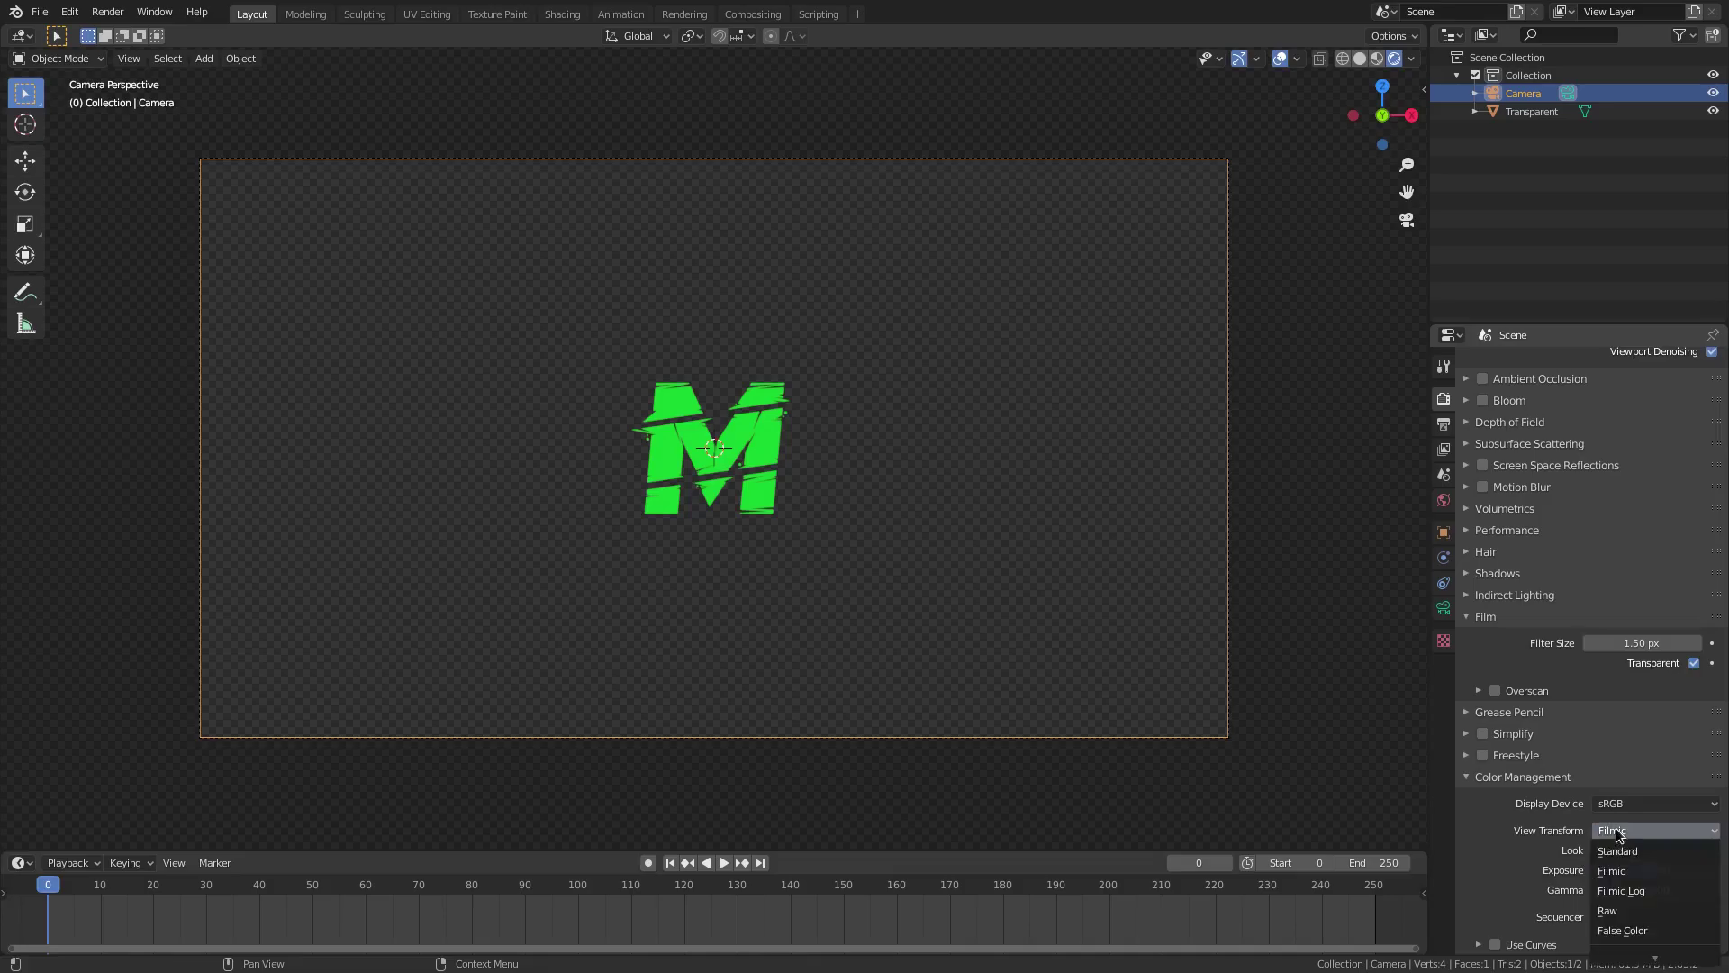
click(1619, 851)
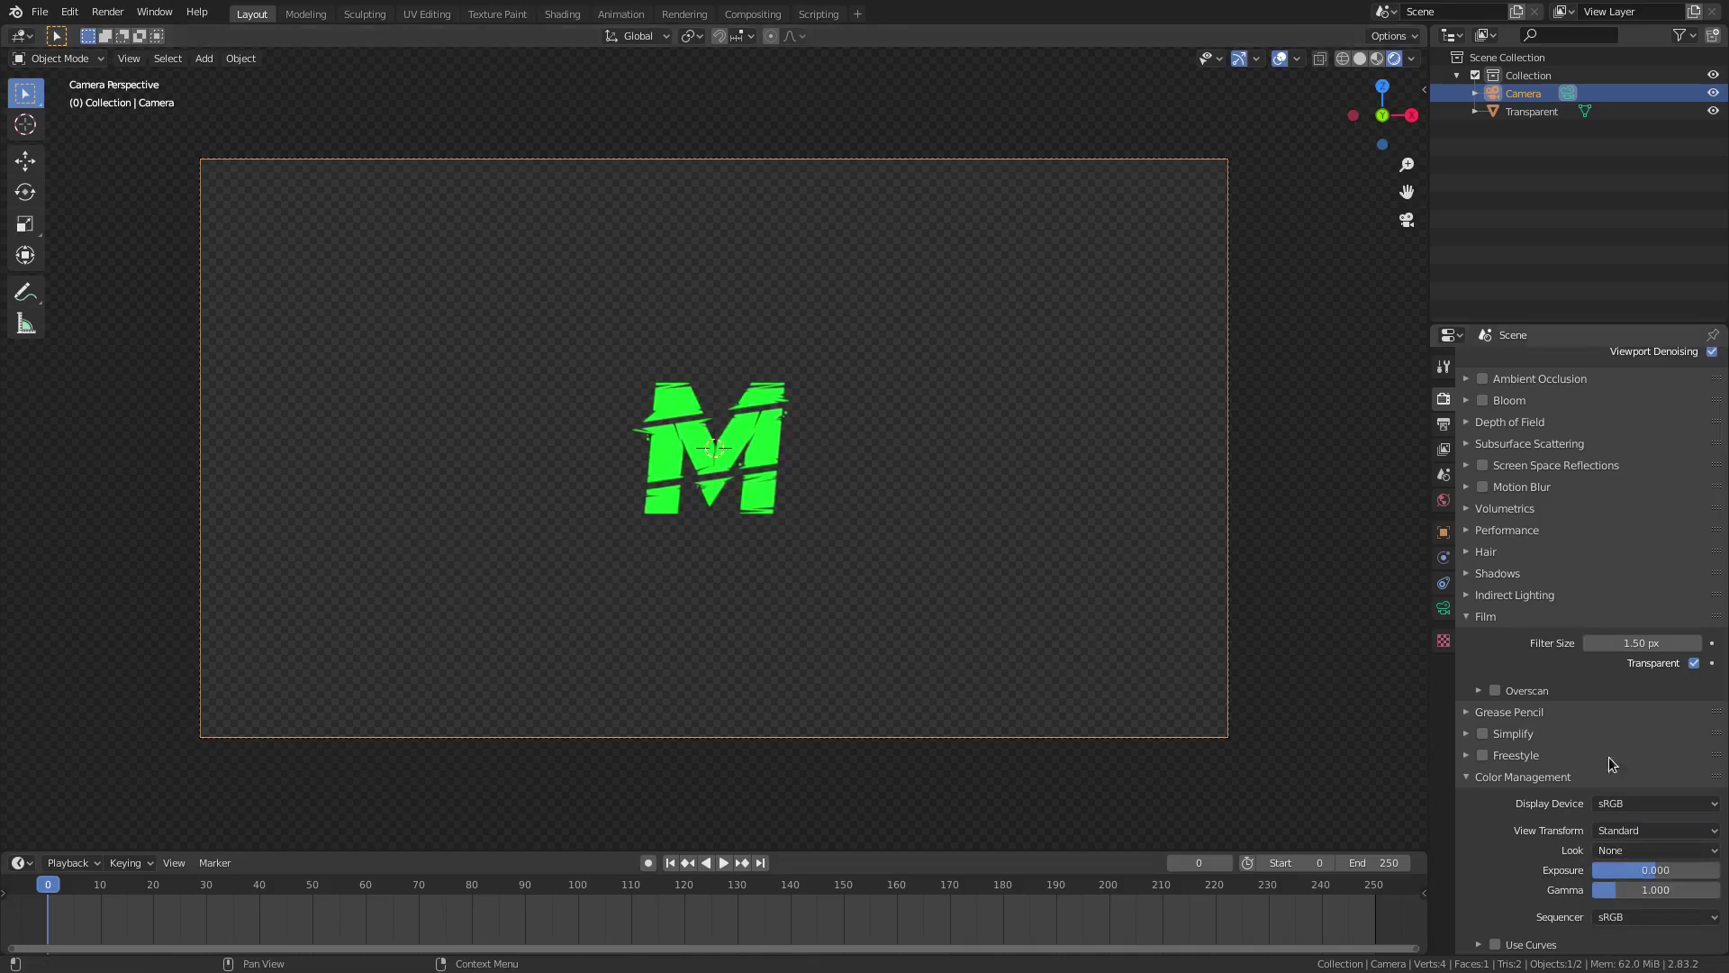
click(1654, 830)
click(1654, 870)
click(1654, 832)
click(1652, 851)
scroll(735, 415, up, 2)
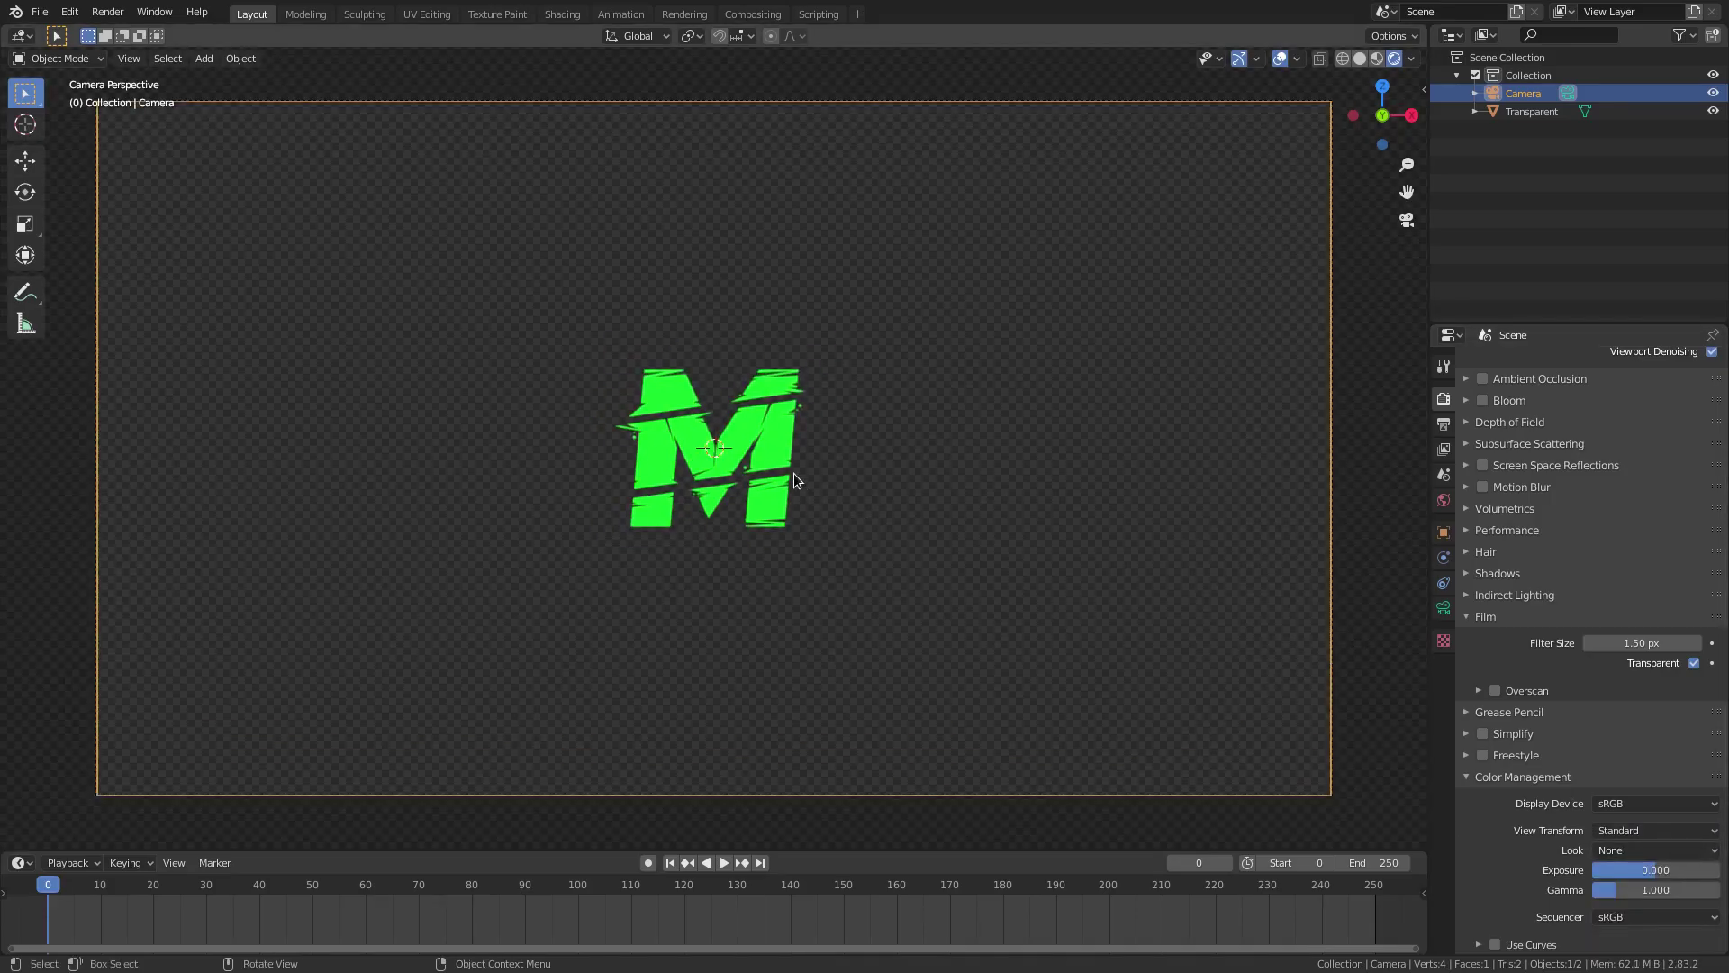
click(794, 478)
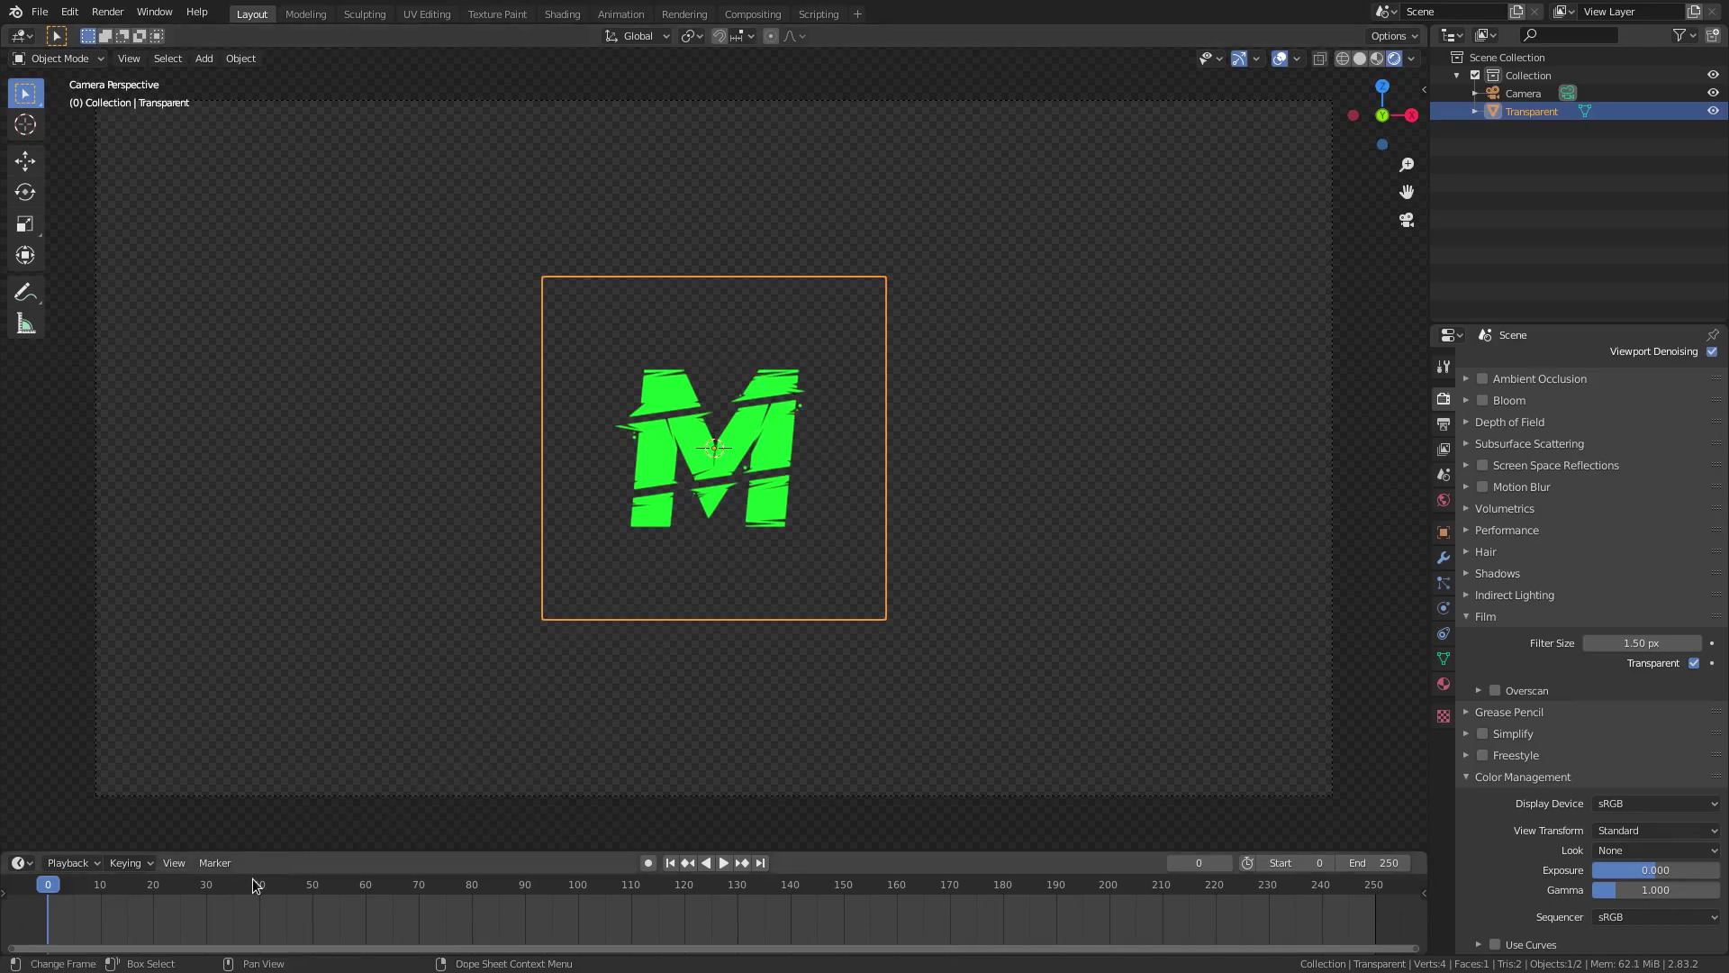
Step: Key the M plane's location at frame 5, then lower it along Z and key again
click(726, 863)
drag(79, 901, 74, 890)
key(space)
key(i)
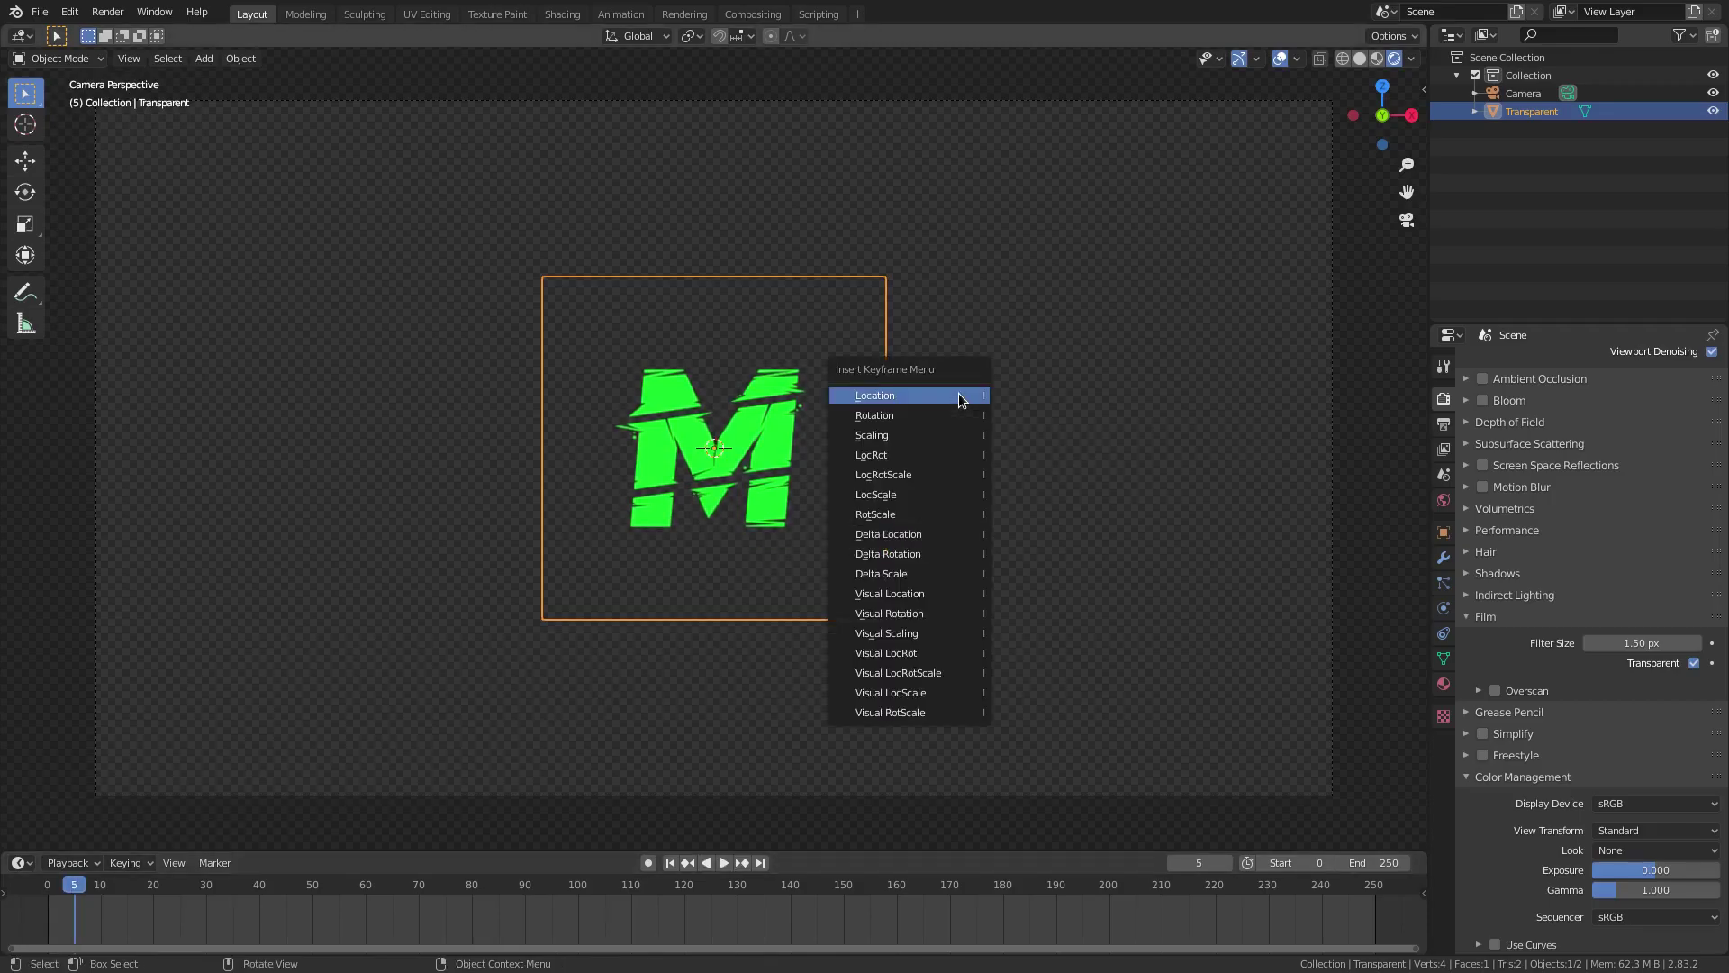
click(962, 399)
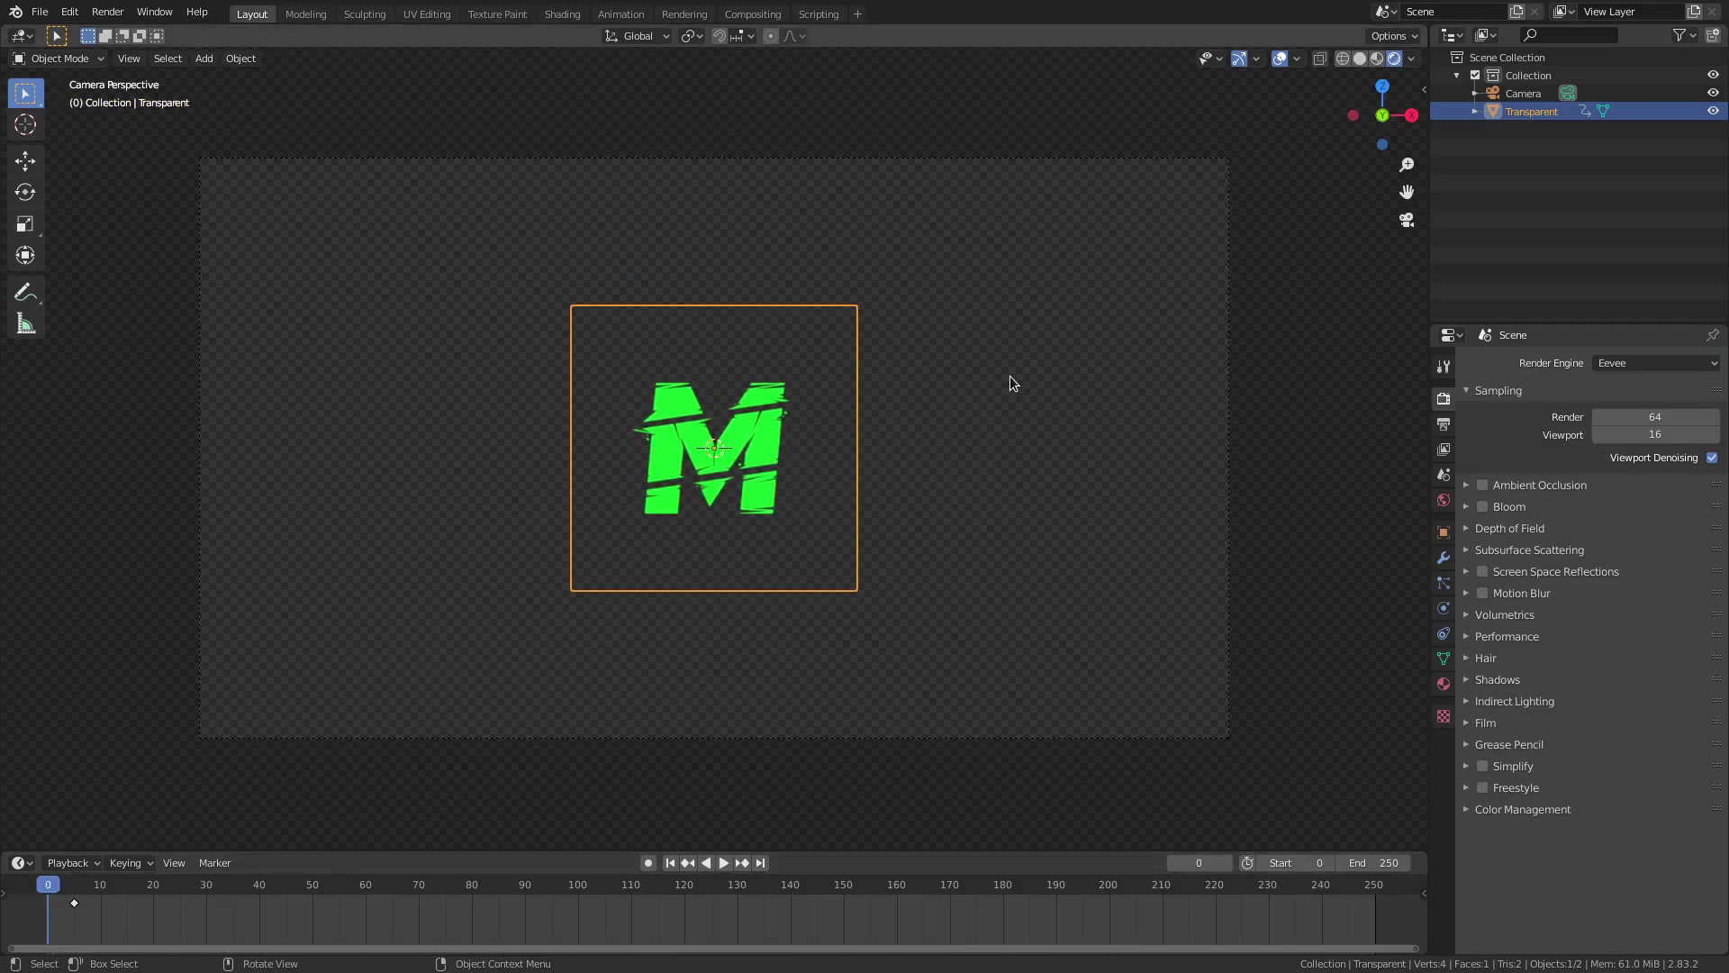
key(g)
key(z)
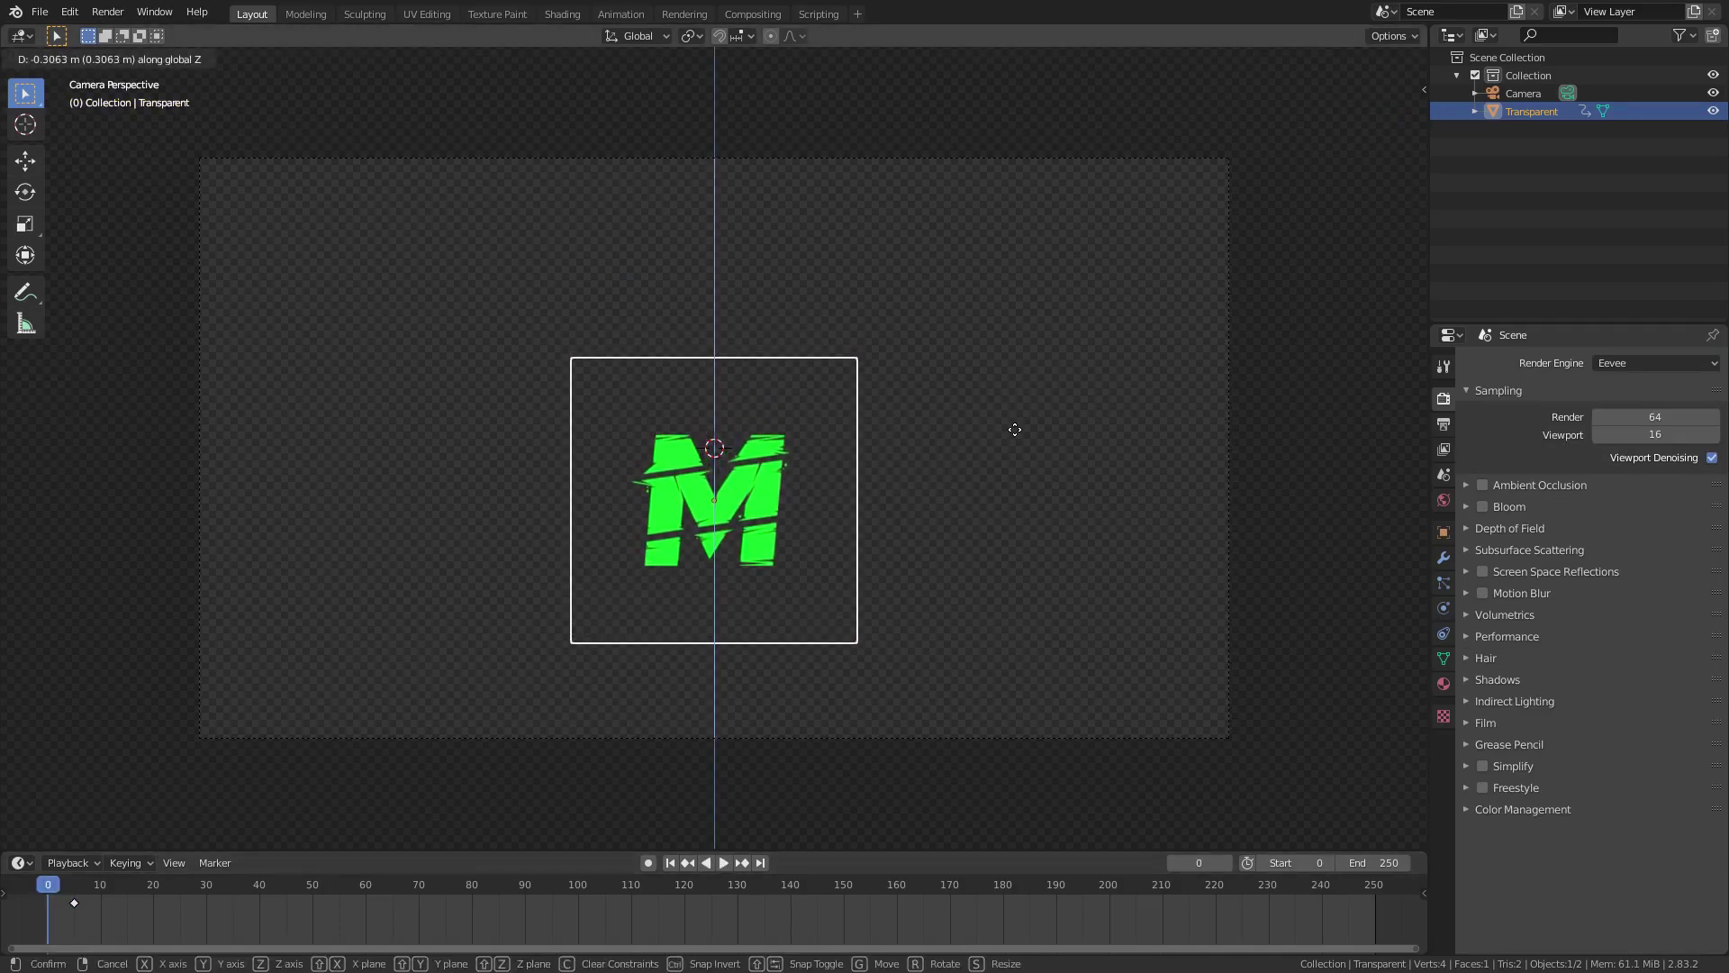
click(1018, 425)
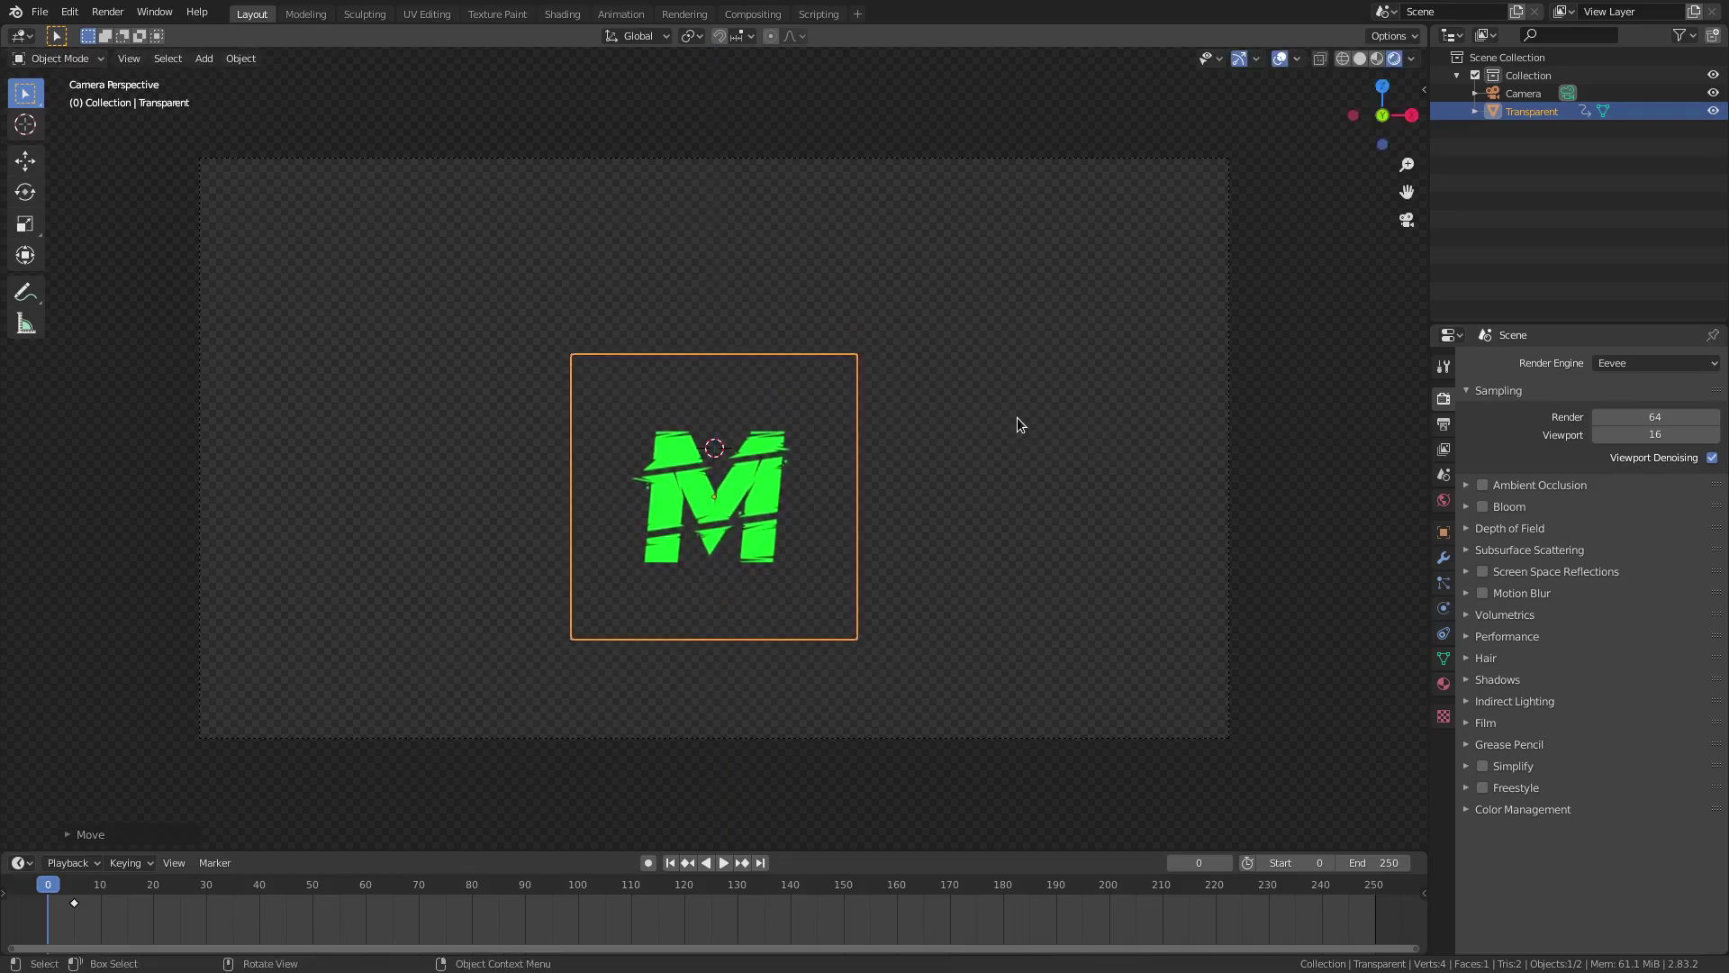
key(i)
click(1018, 418)
Step: Move the frame-5 location keyframe to frame 50 and preview the playback
click(723, 863)
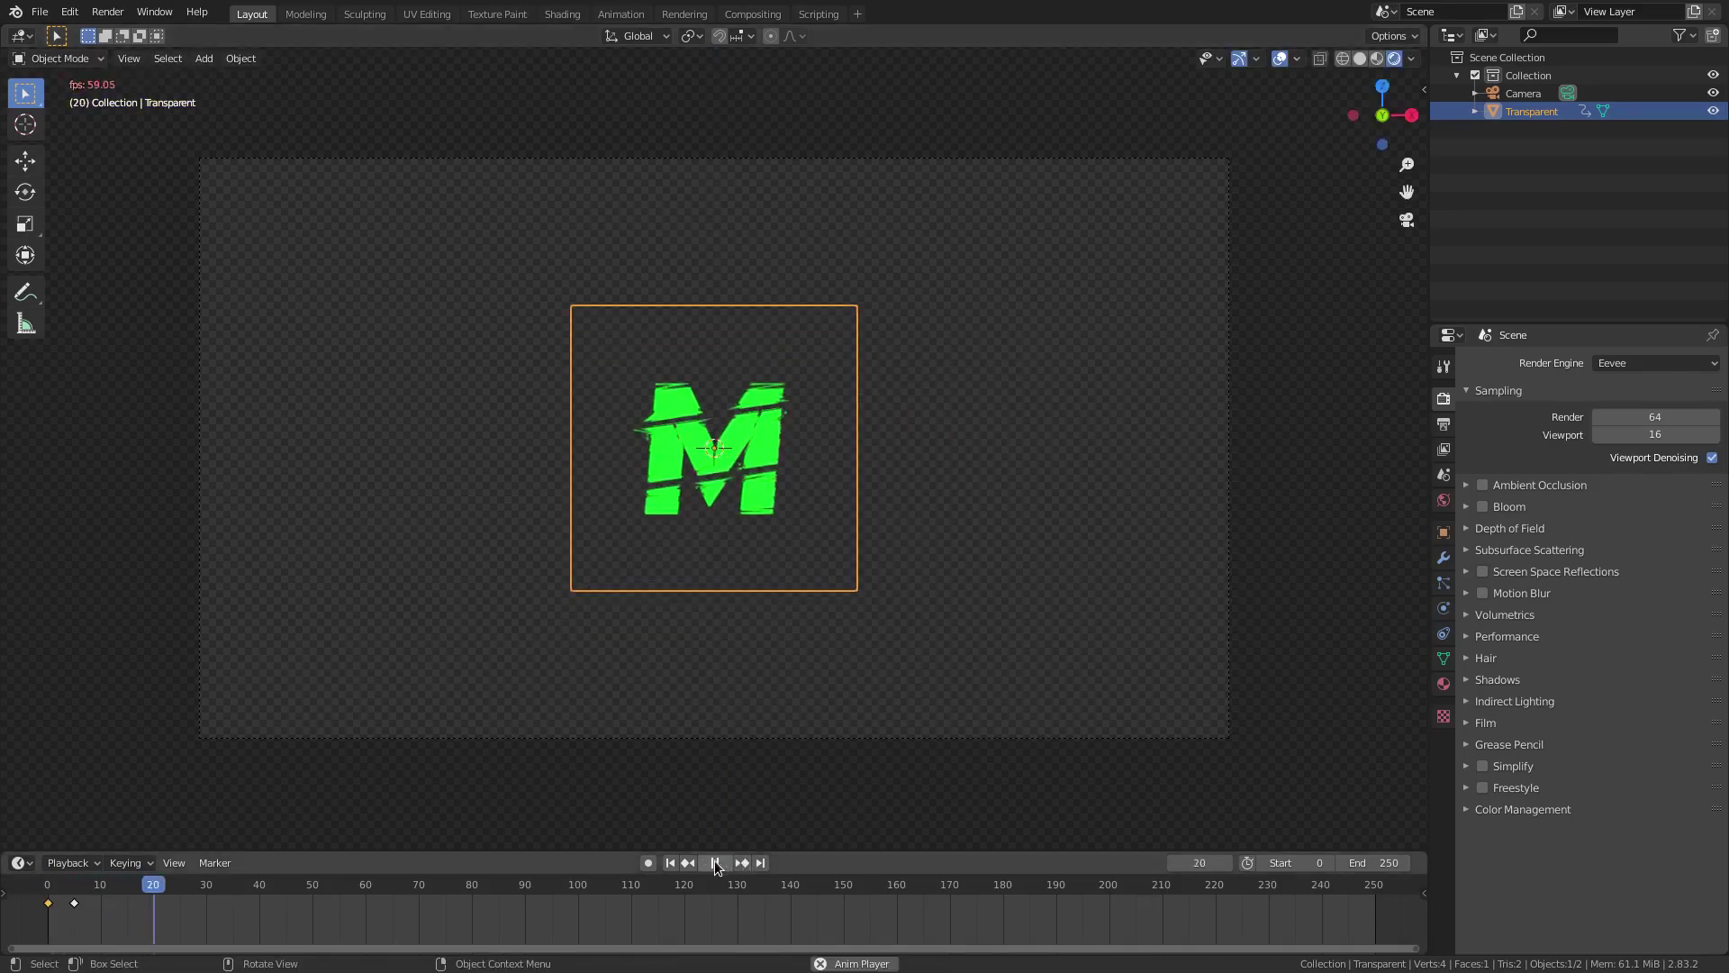
click(670, 862)
click(723, 863)
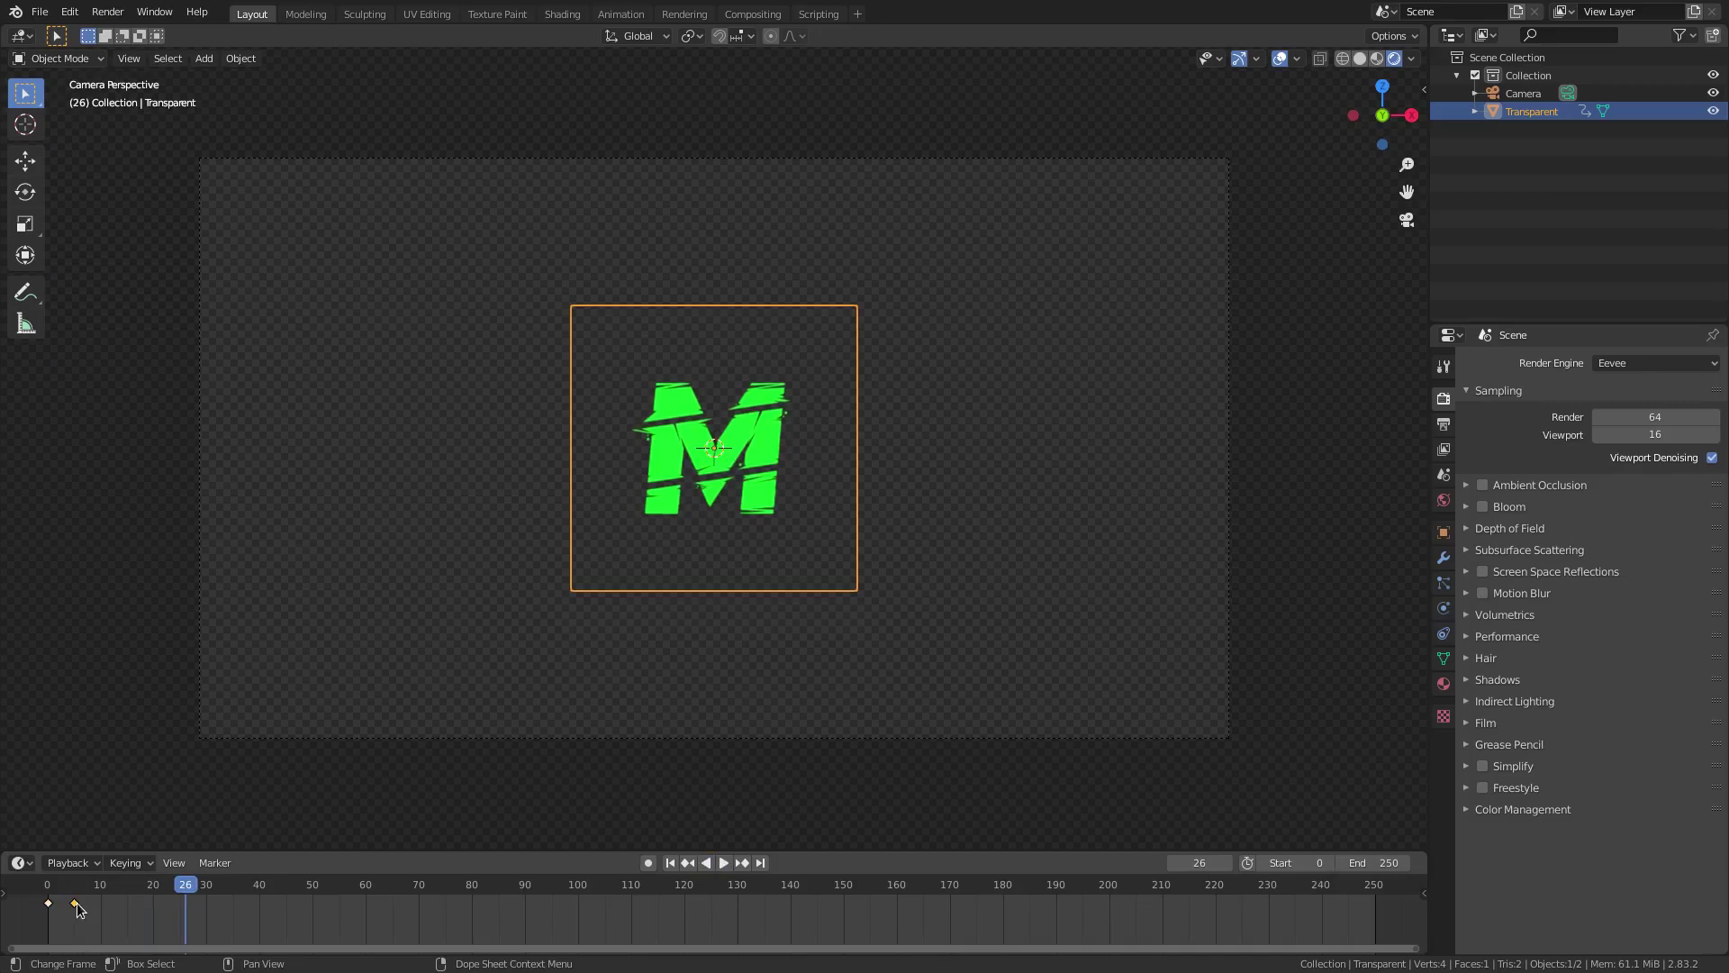
click(76, 906)
drag(75, 904, 343, 915)
click(670, 863)
click(723, 862)
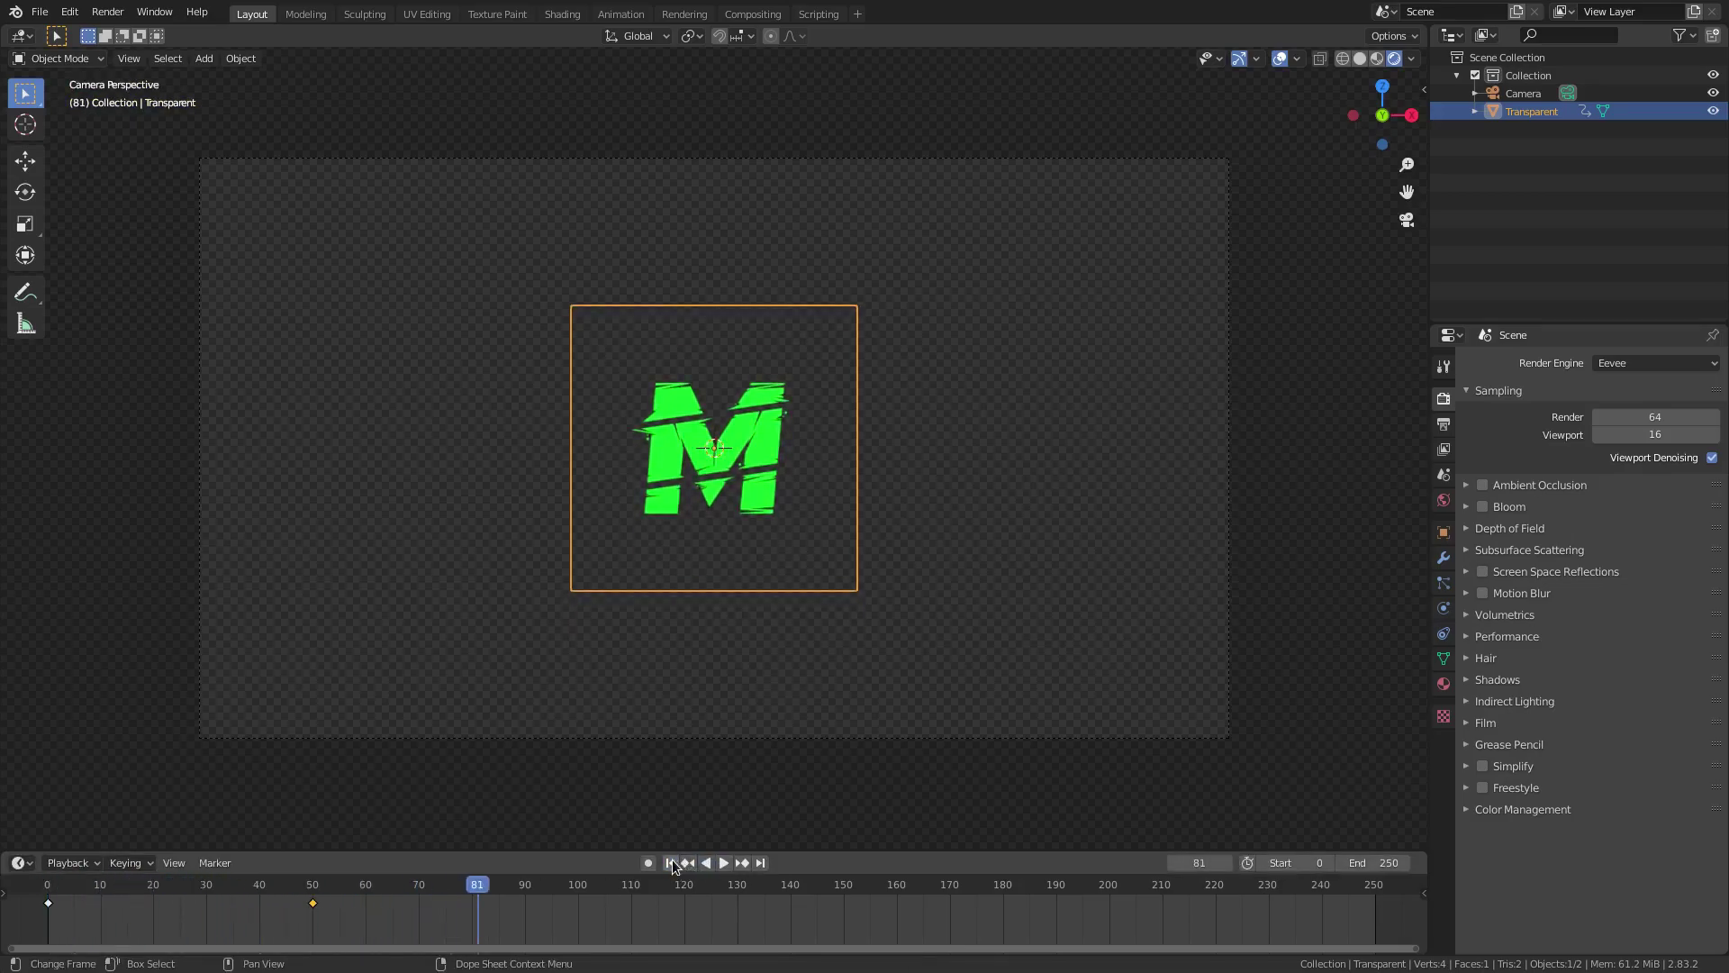
click(670, 862)
click(716, 864)
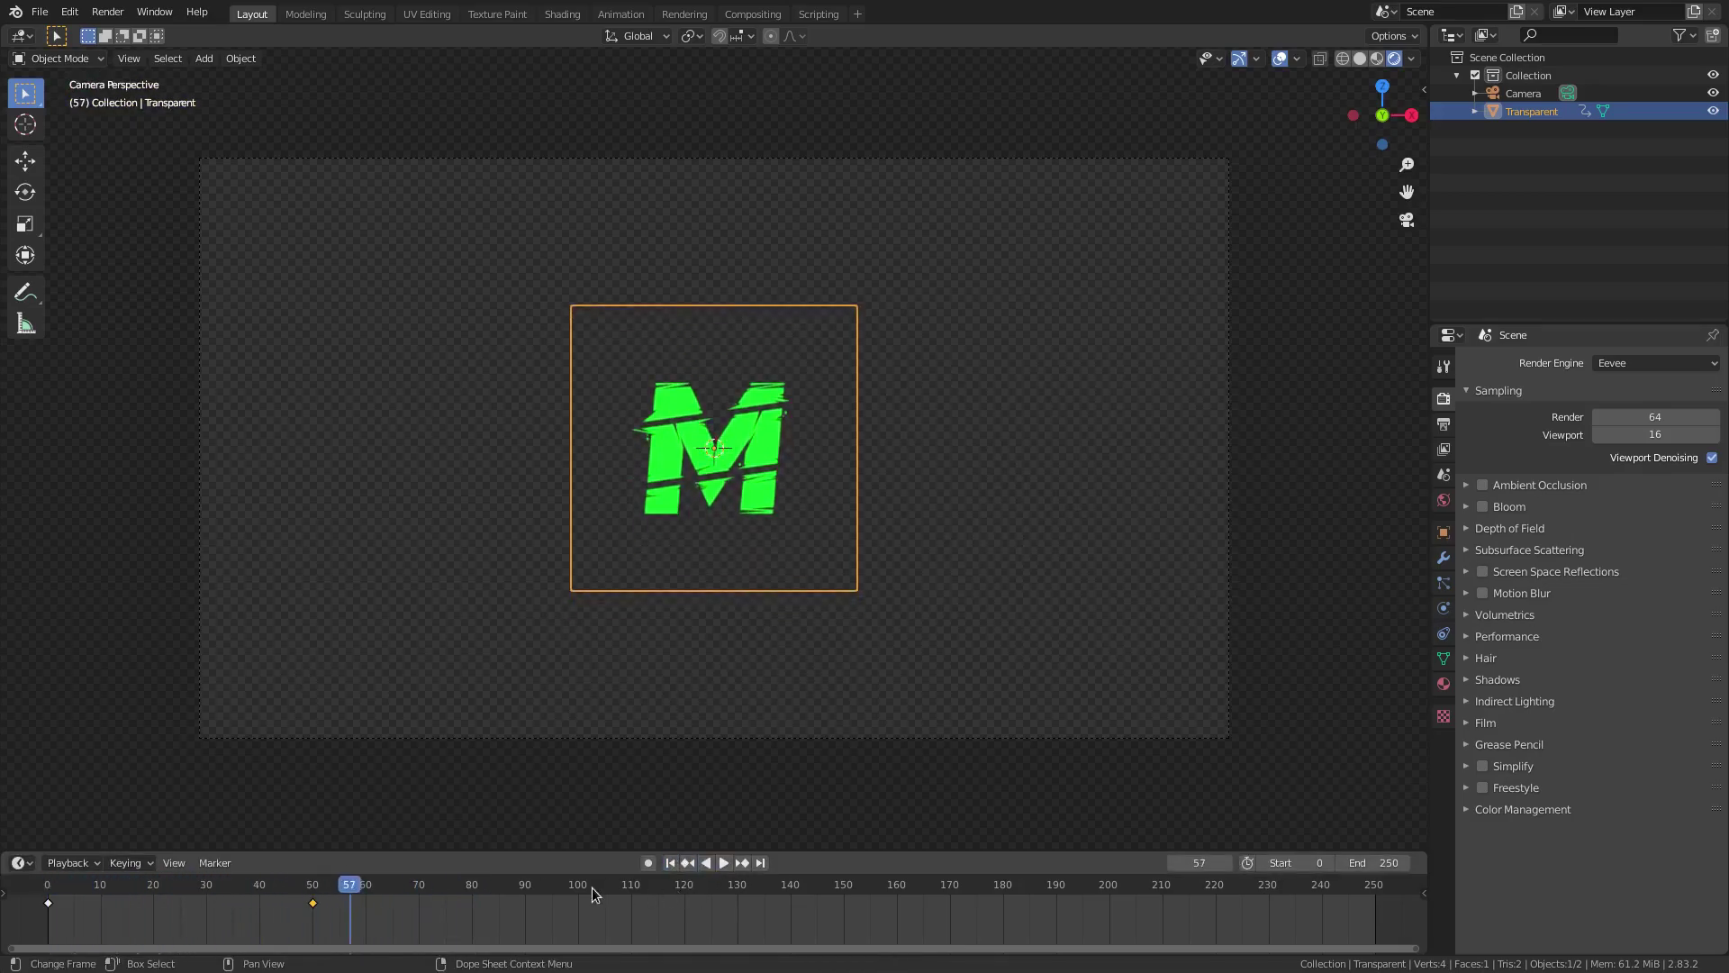
Step: Key the location at frame 100, then move the plane toward the camera and key it at frame 50
click(578, 889)
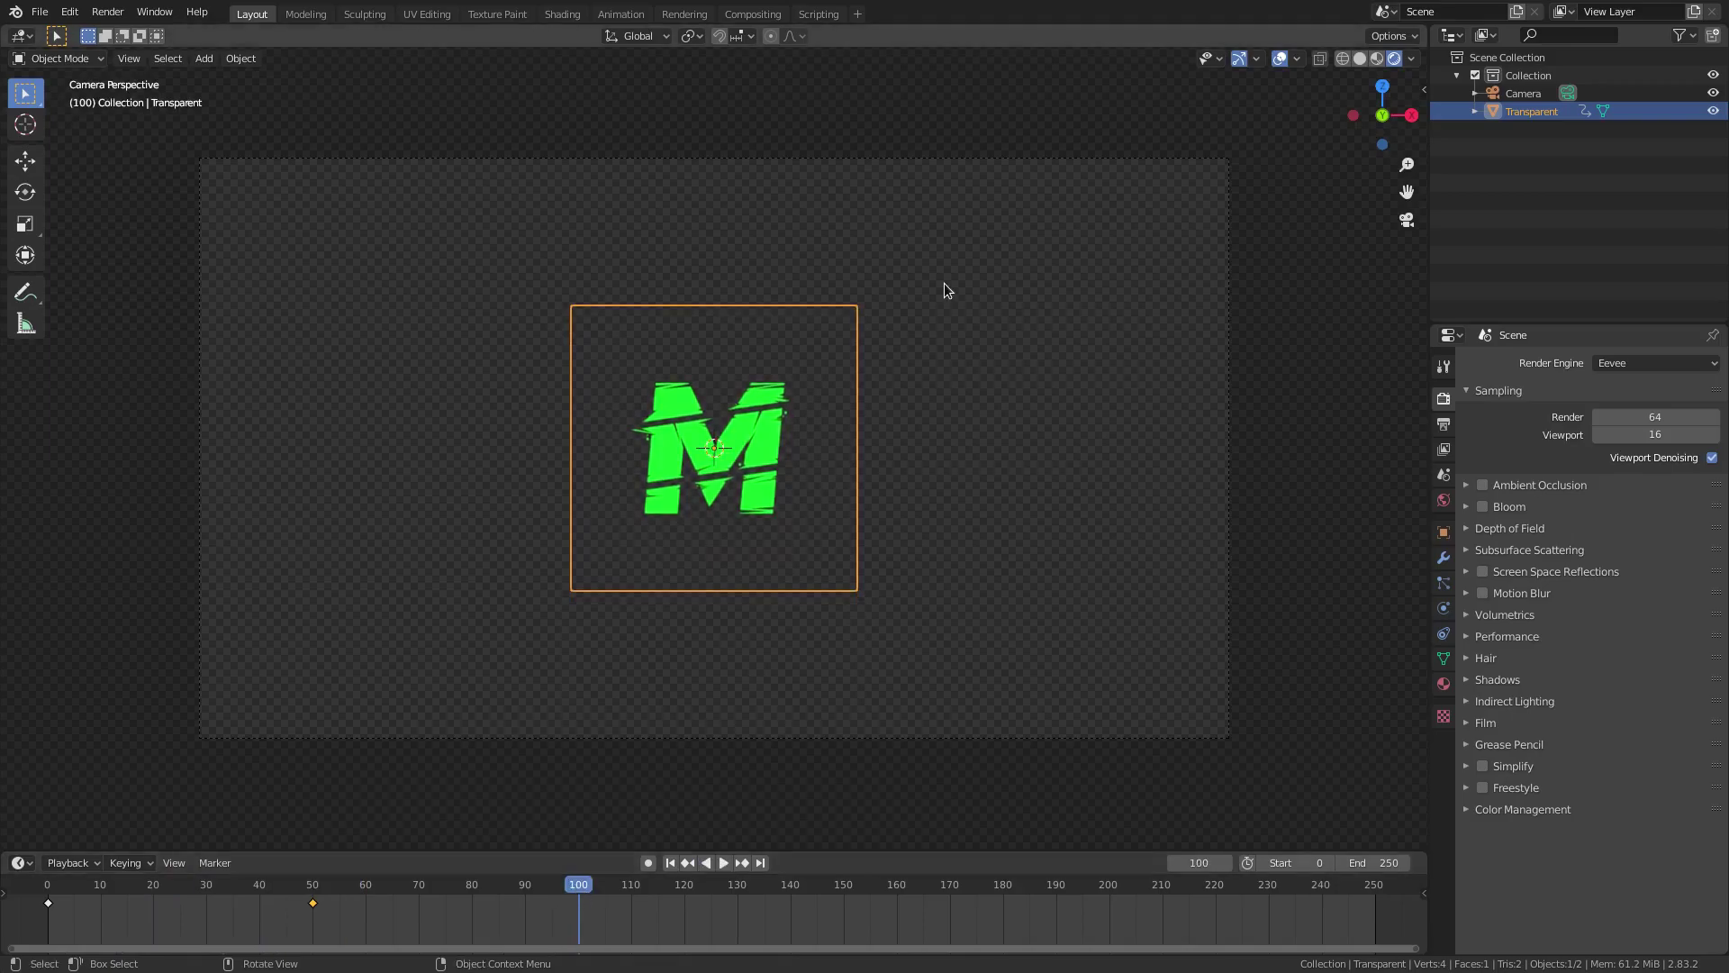
key(i)
click(869, 372)
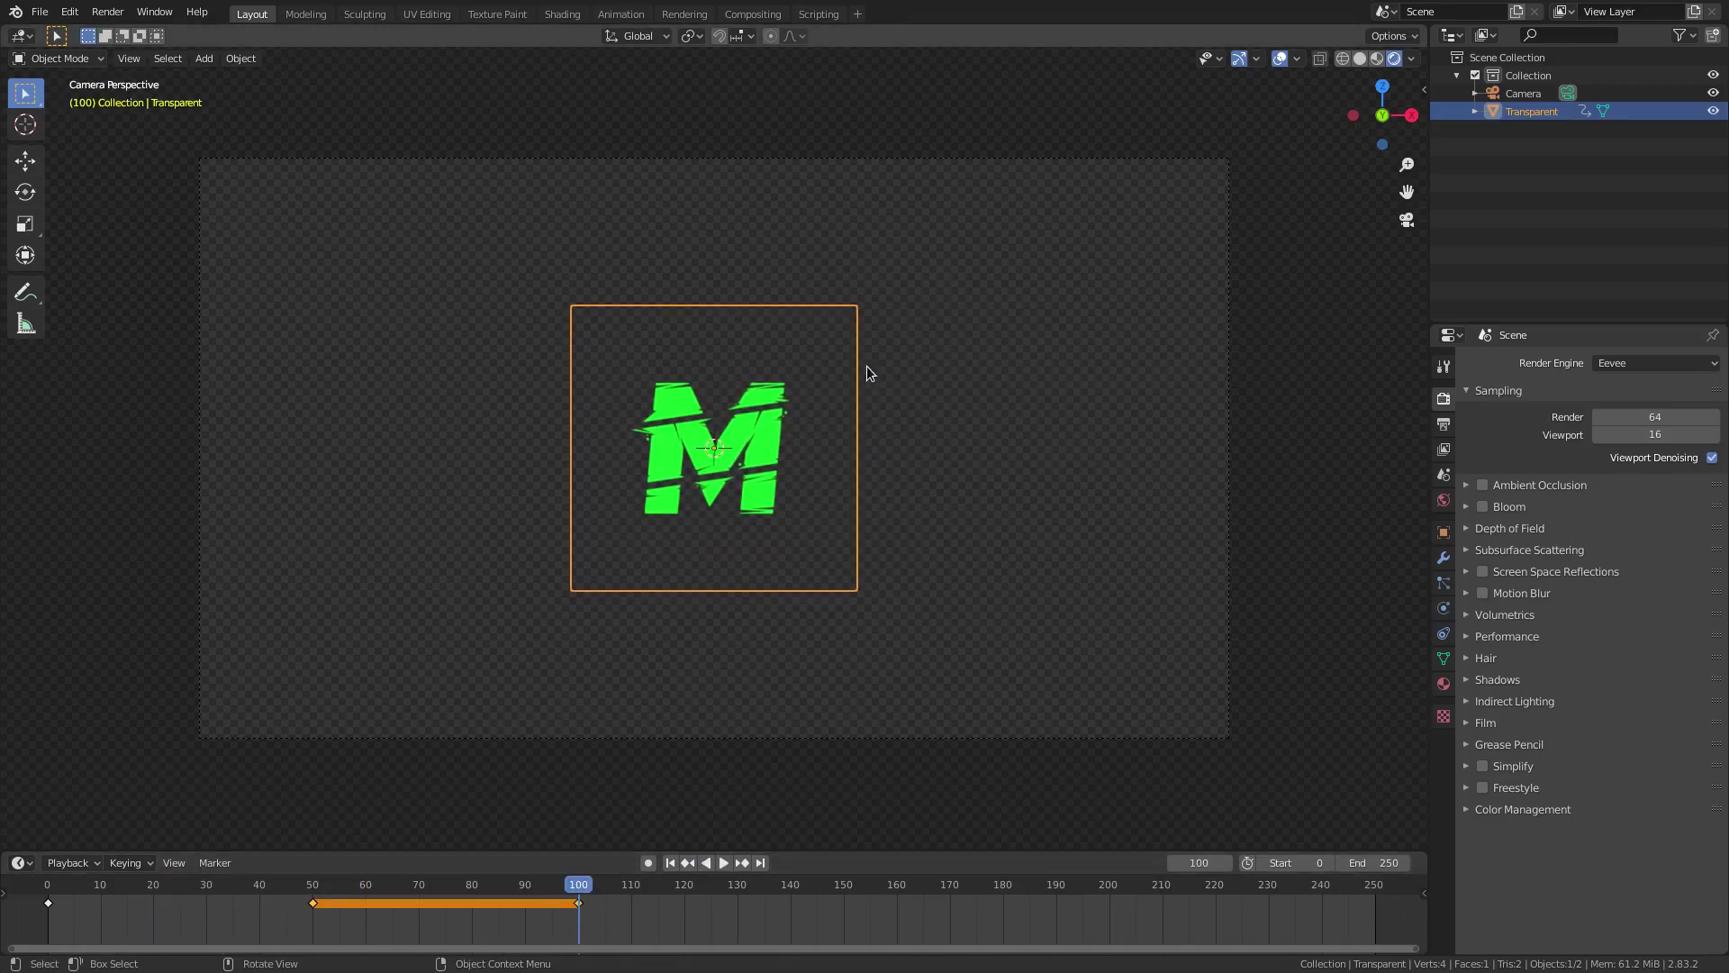
click(311, 896)
scroll(873, 463, up, 3)
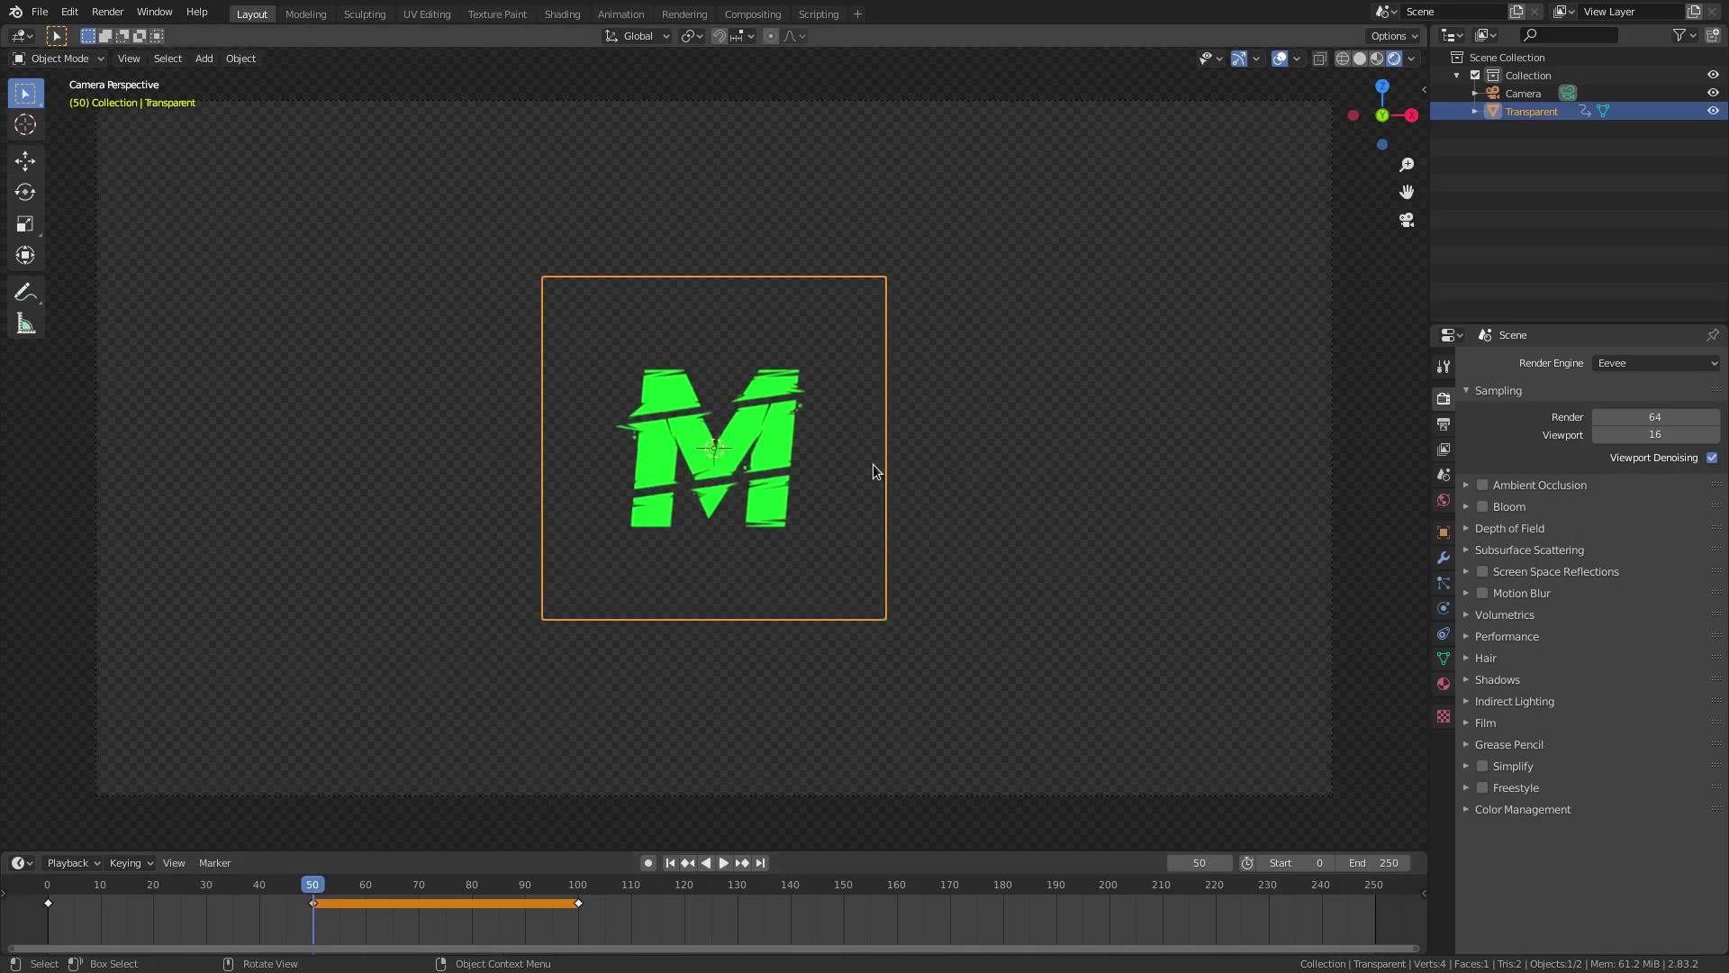
key(g)
key(z)
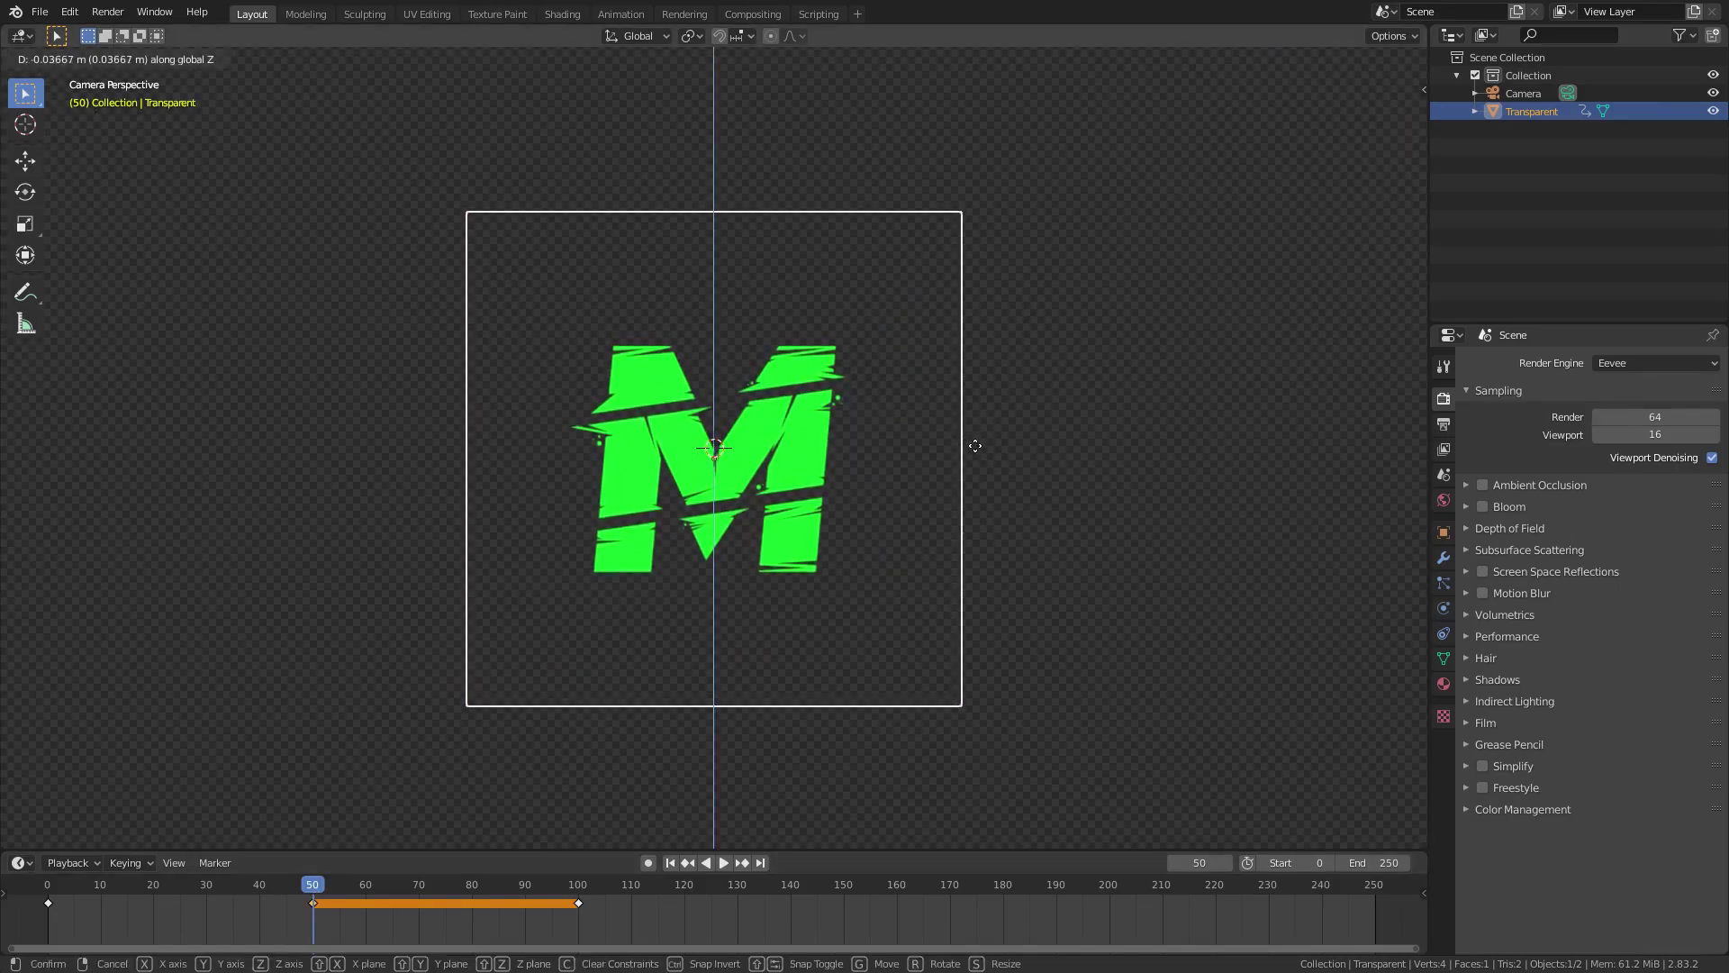
click(973, 446)
key(i)
click(1102, 300)
key(shift+Left)
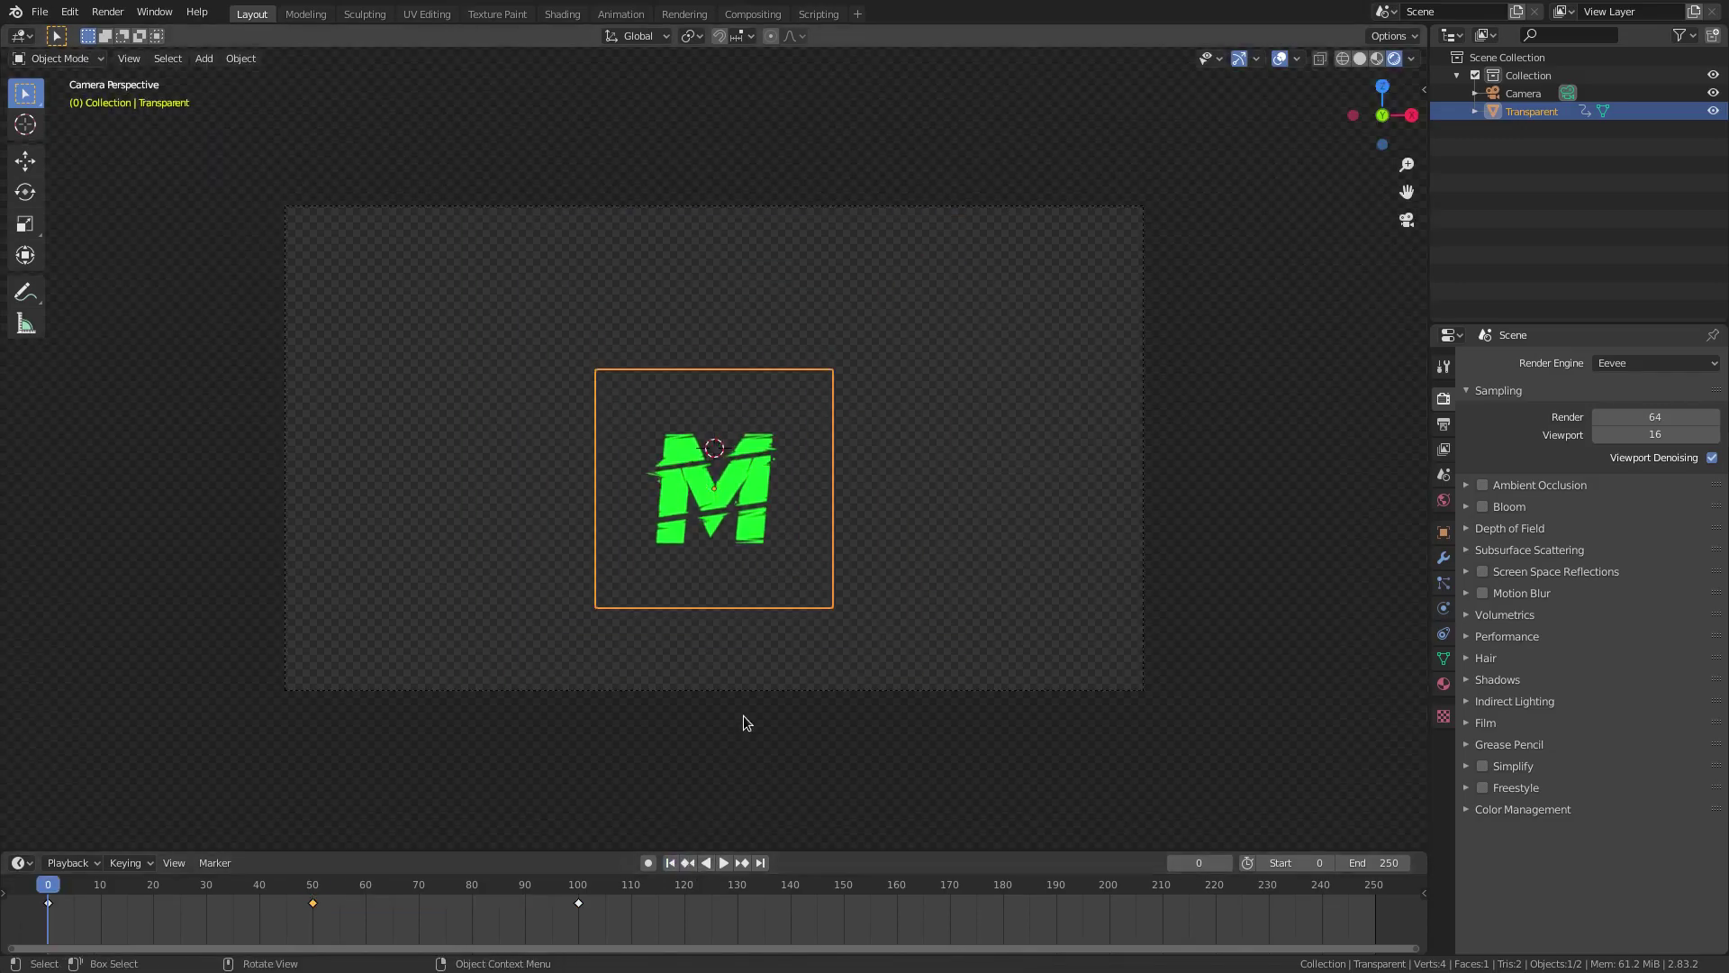
Step: Preview the animation playback and select the M logo plane
click(742, 705)
click(725, 861)
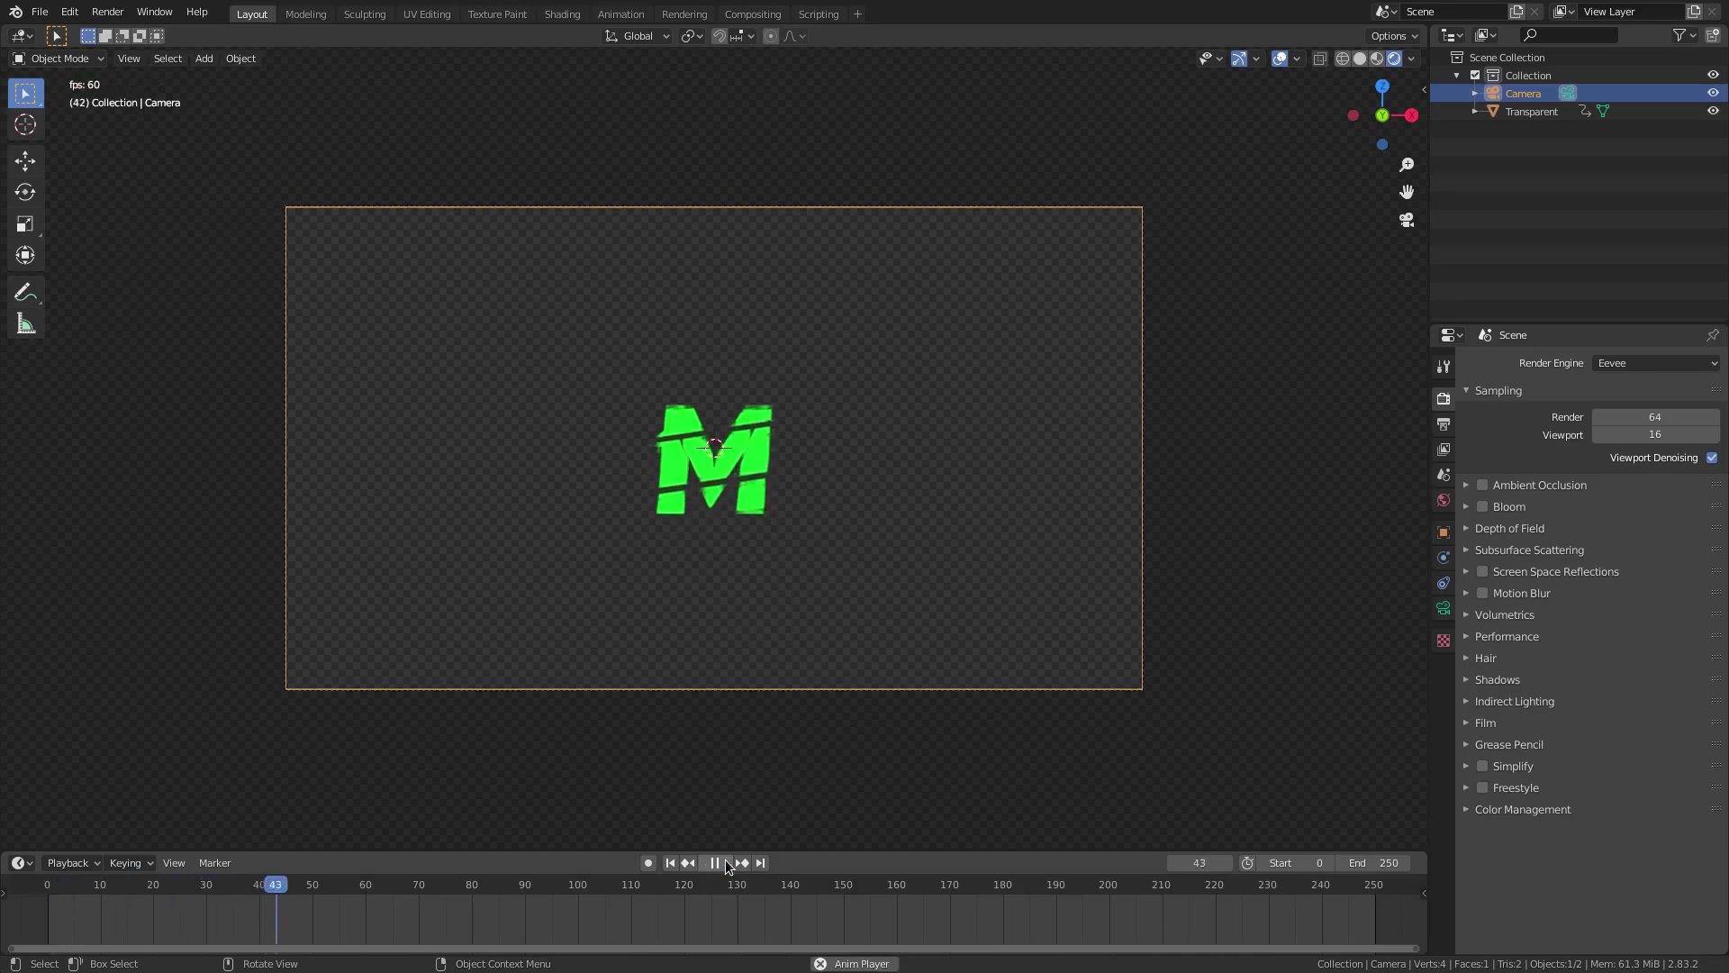
click(672, 862)
click(672, 862)
click(702, 461)
key(space)
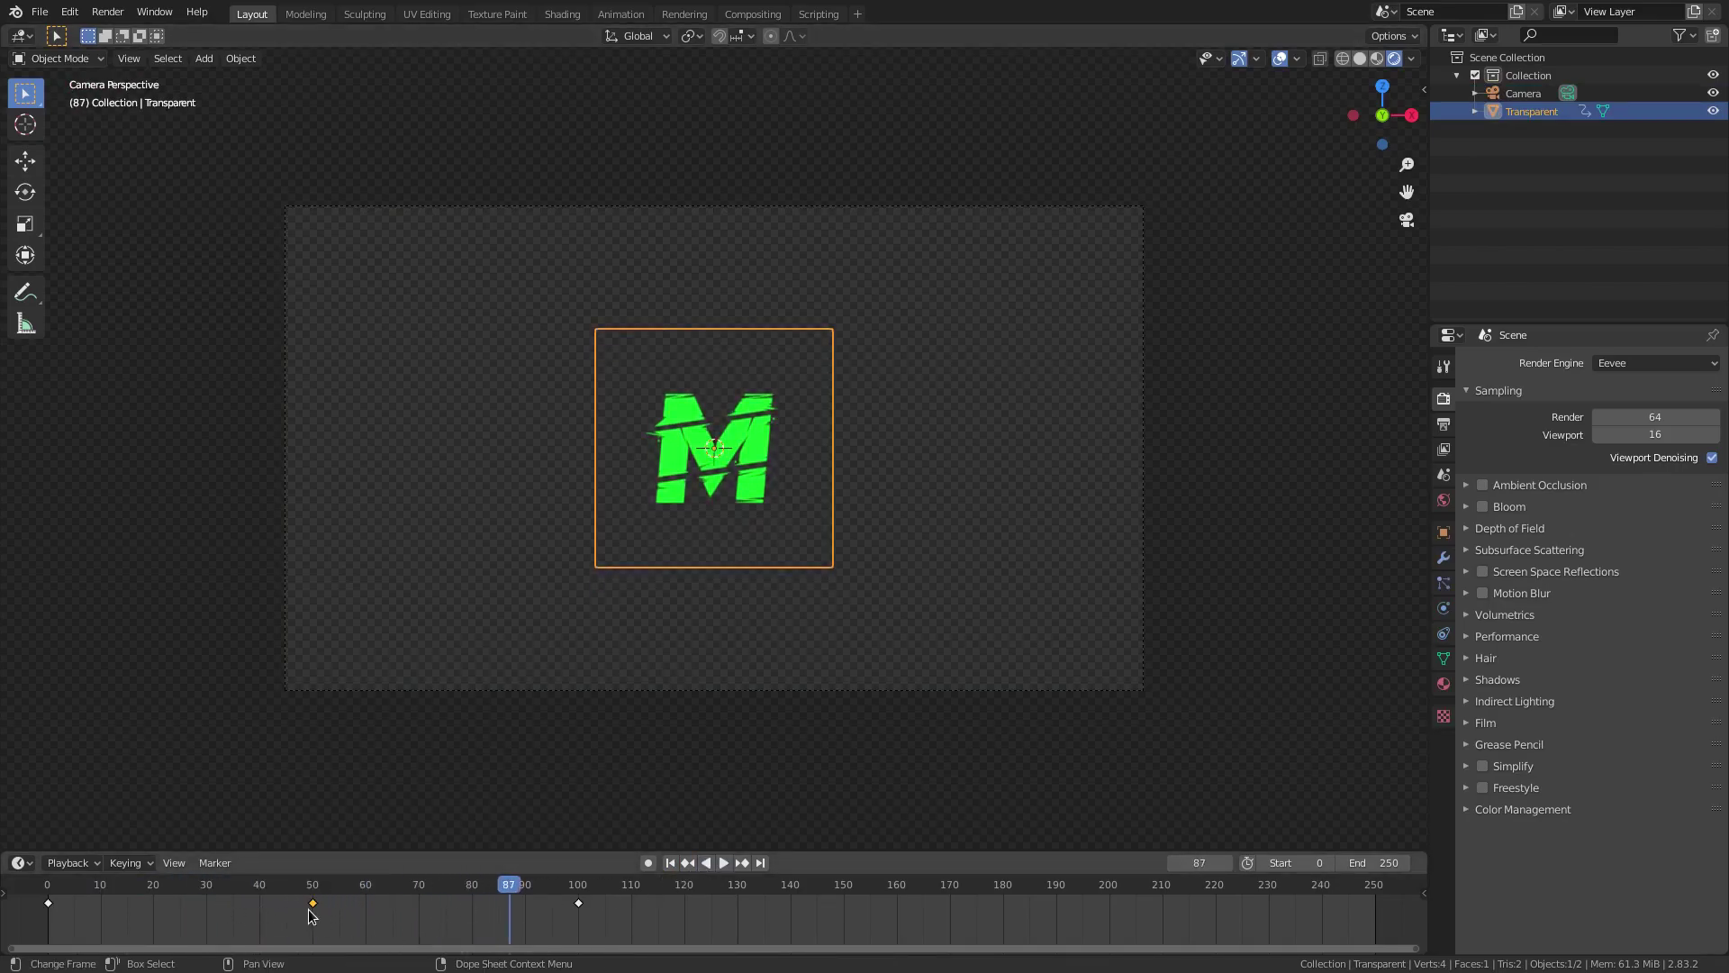
Step: Move the frame-50 keyframe to frame 25, duplicate it to frame 50, and replay
key(g)
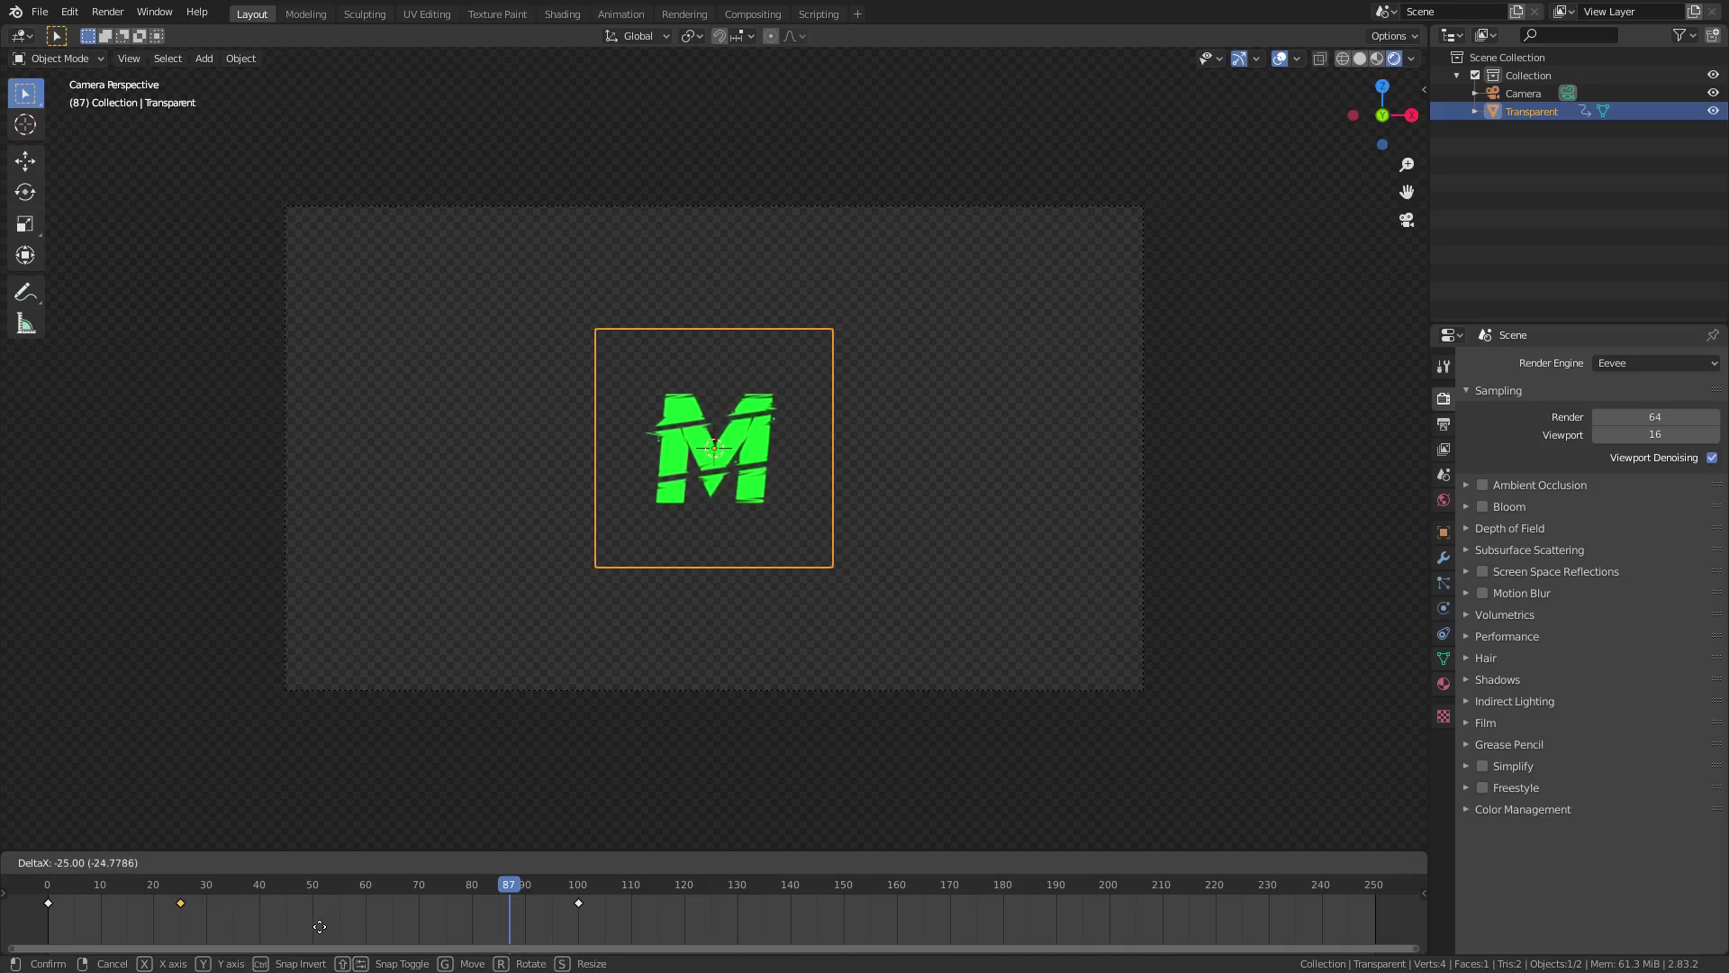
click(318, 927)
key(shift+d)
click(313, 910)
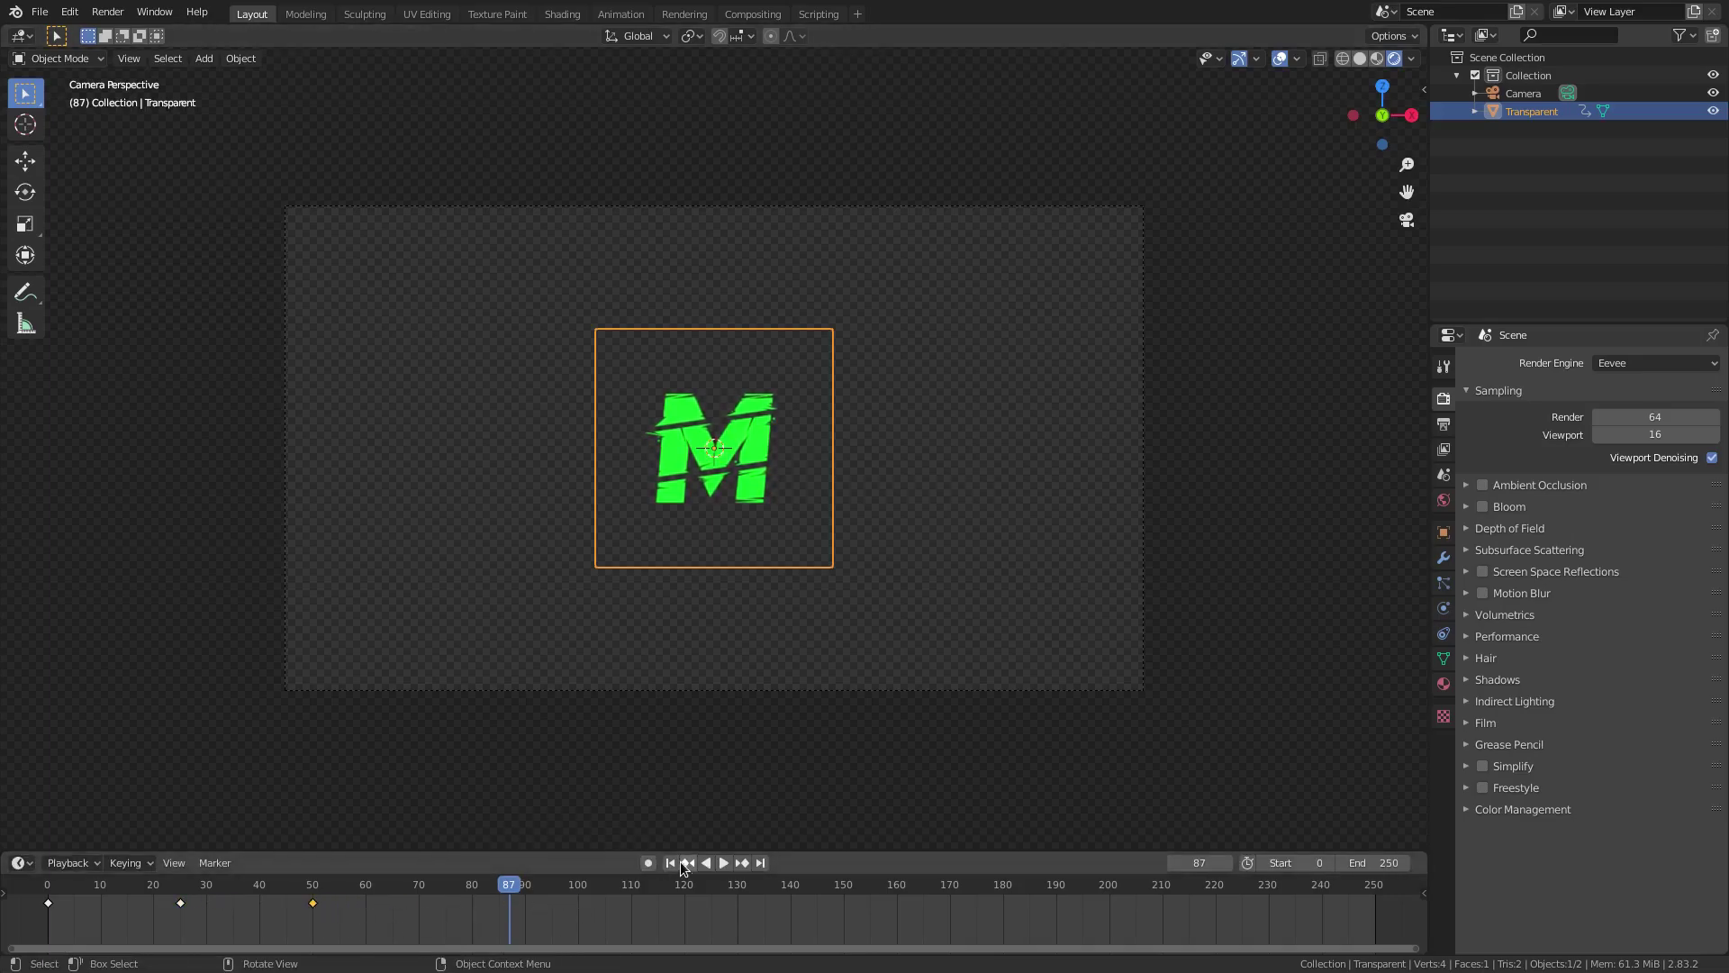
click(670, 862)
click(719, 861)
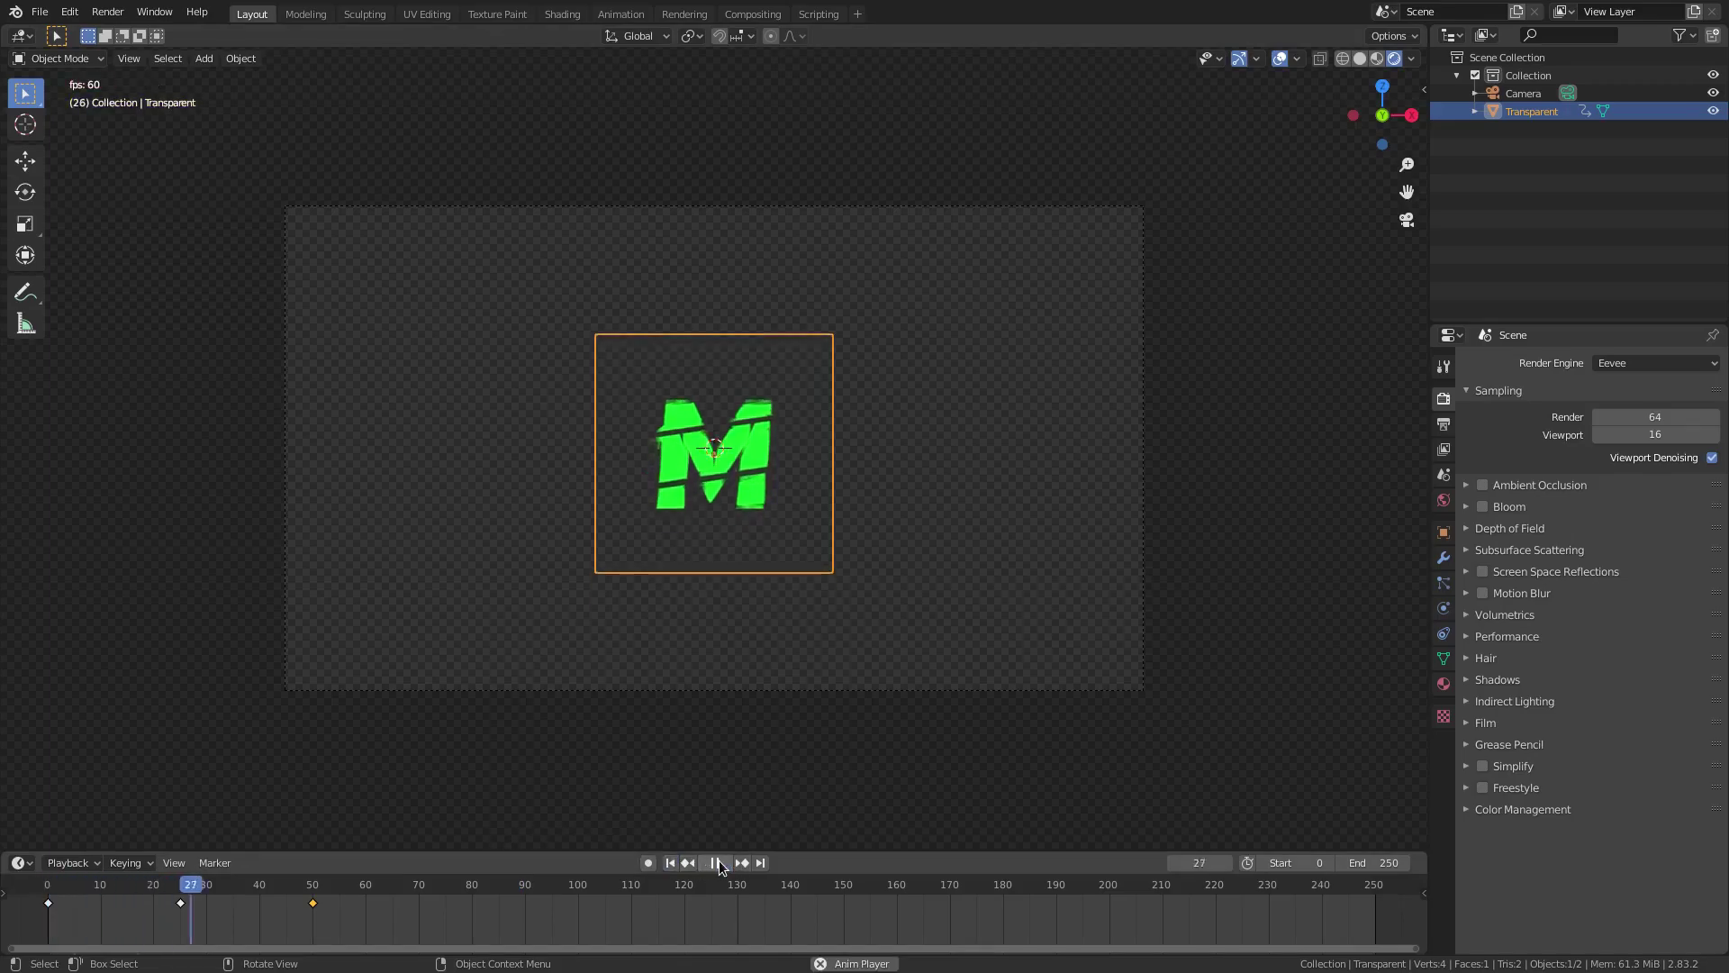
click(739, 693)
click(670, 863)
Step: Compare the animation playback with Viewport Denoising off and back on
scroll(741, 584, up, 3)
scroll(737, 595, down, 1)
click(1712, 457)
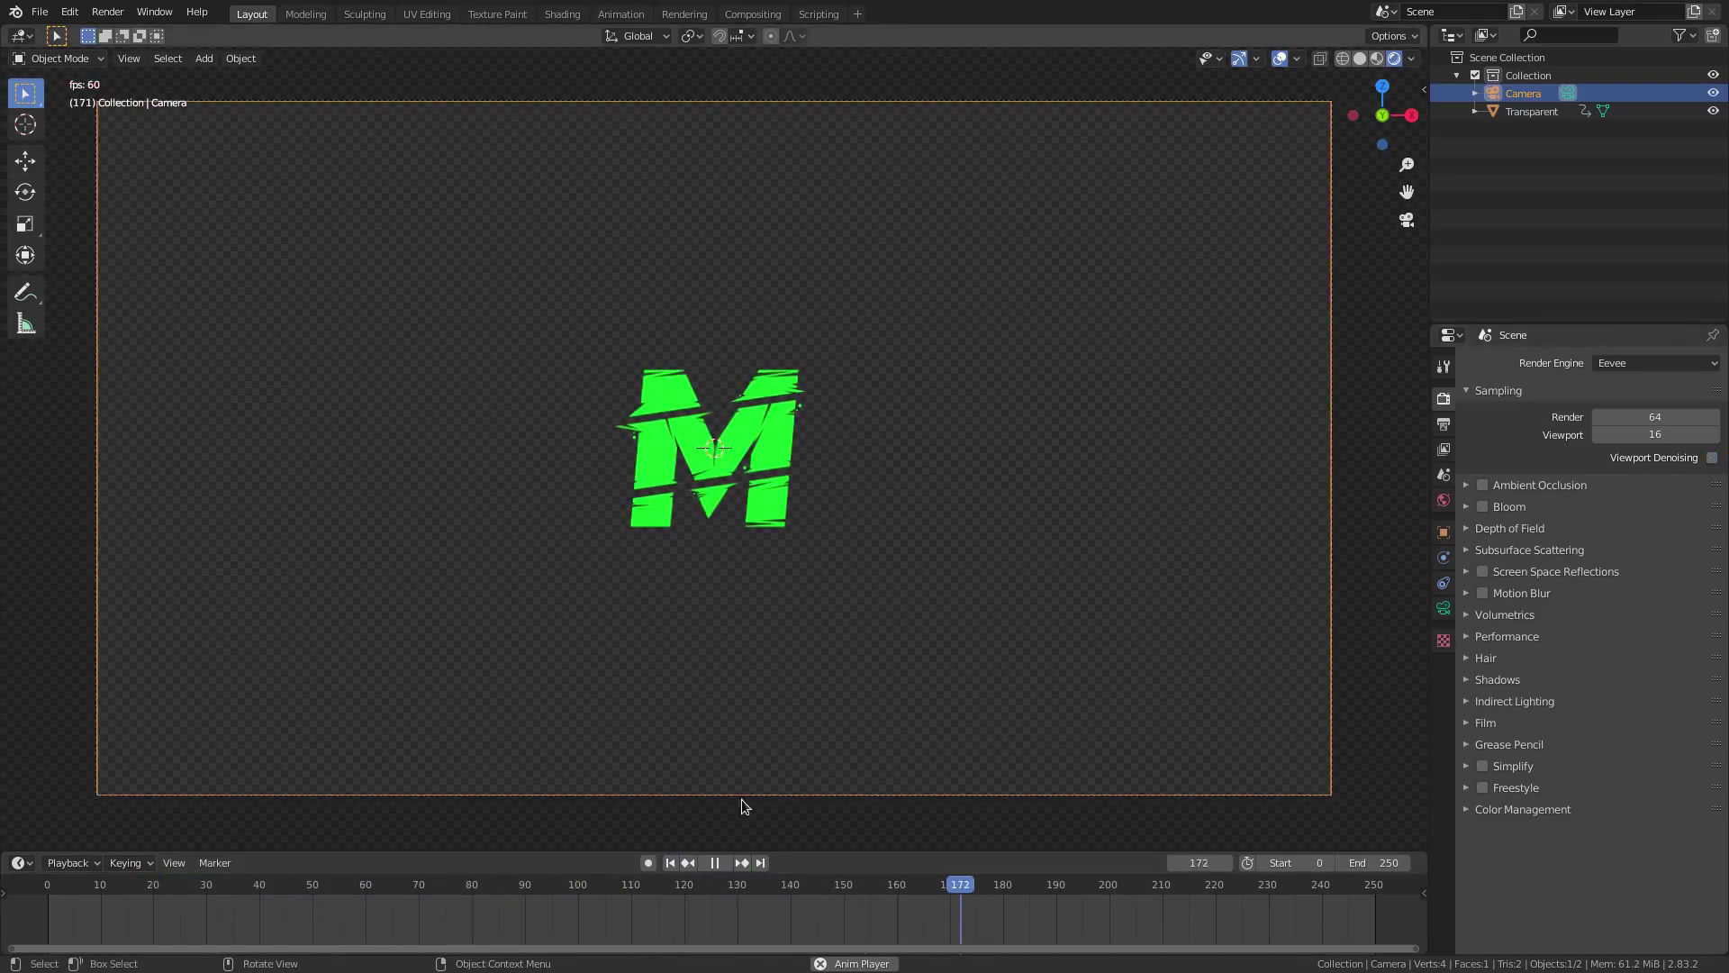
click(672, 863)
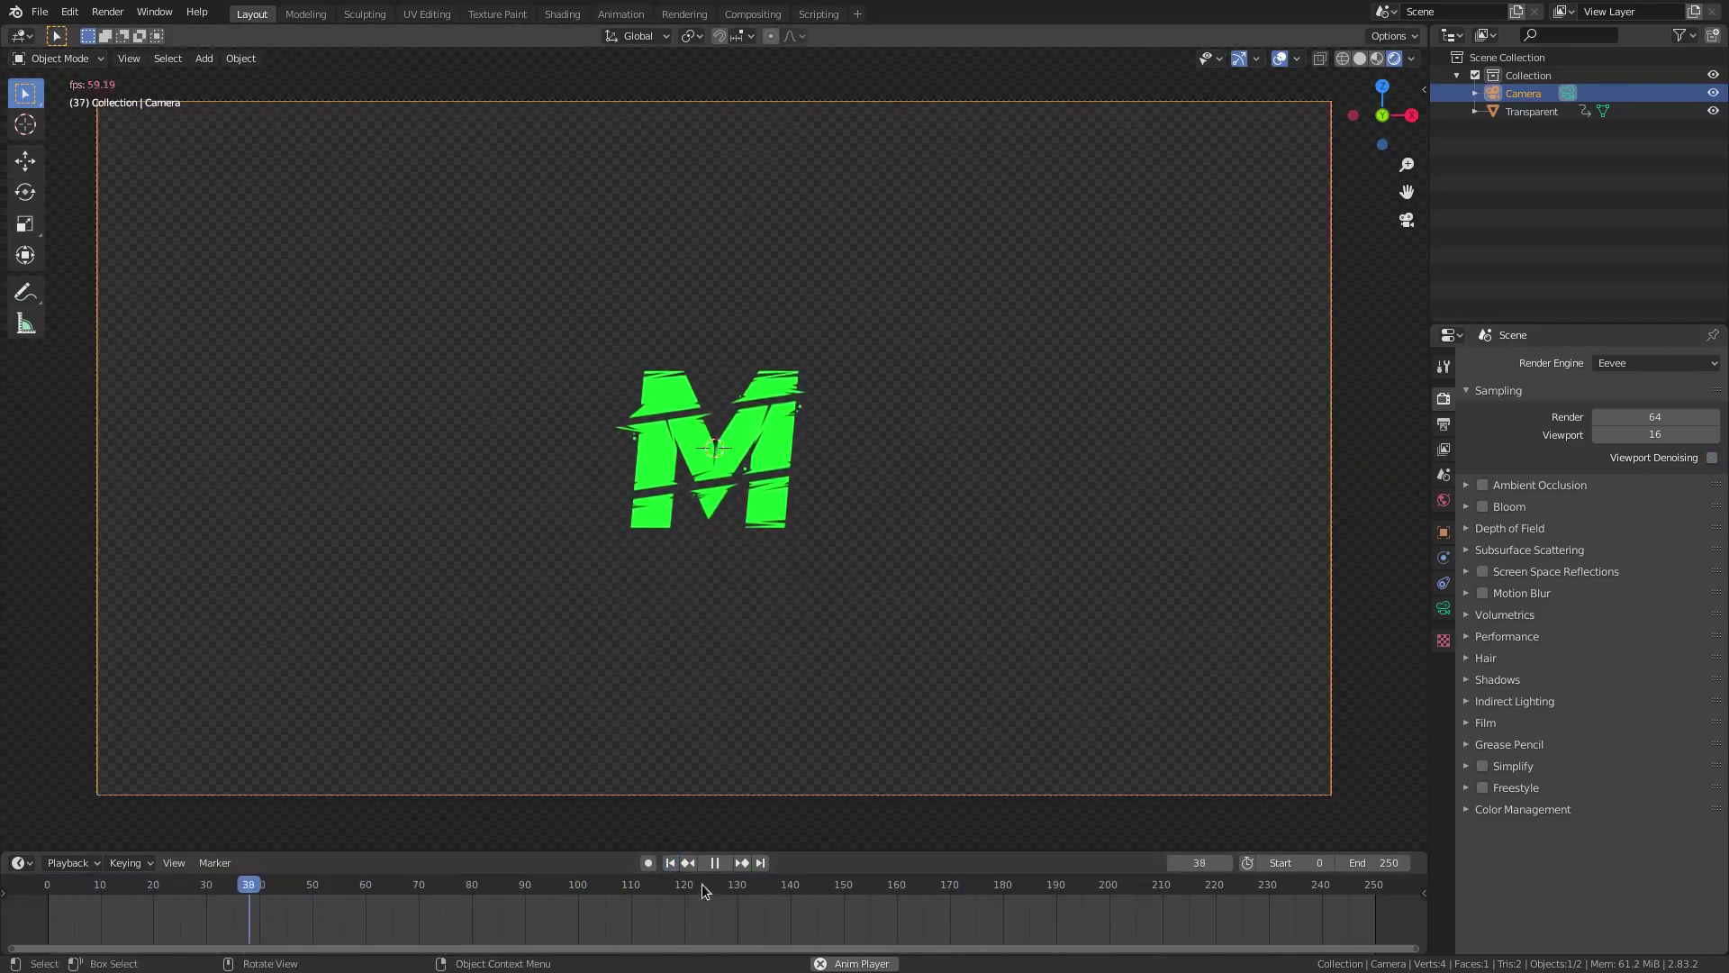
key(space)
click(1712, 458)
key(space)
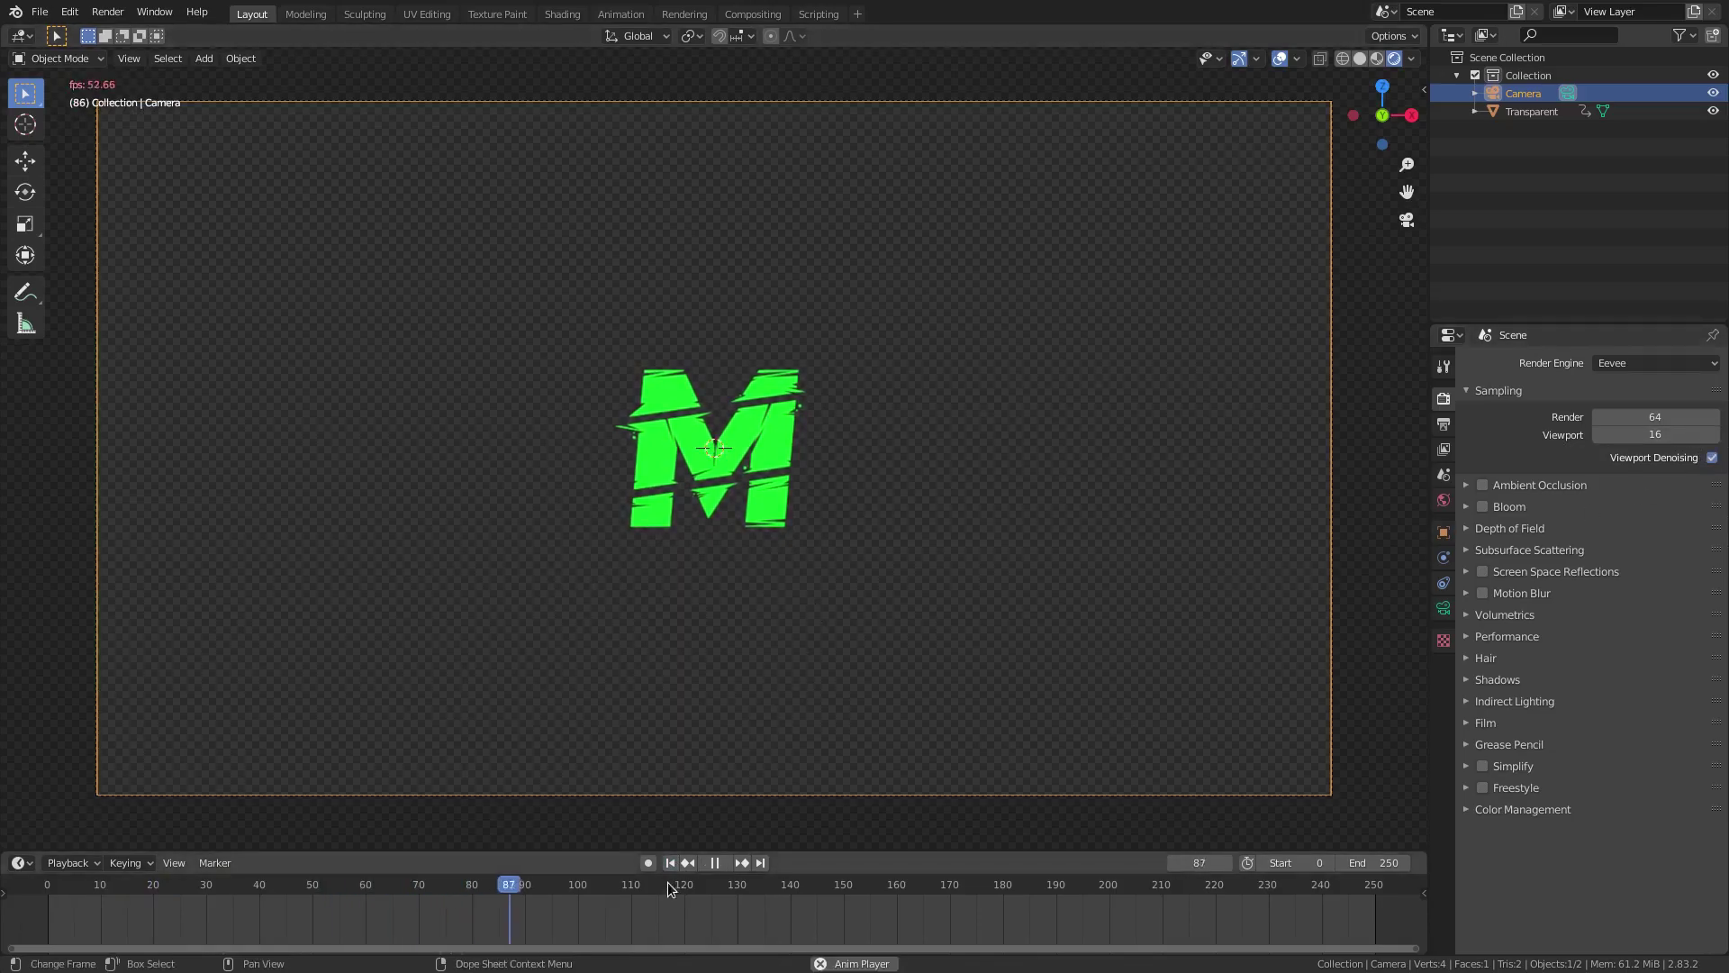
Step: Replay the M logo animation from the start several times
click(670, 863)
click(670, 863)
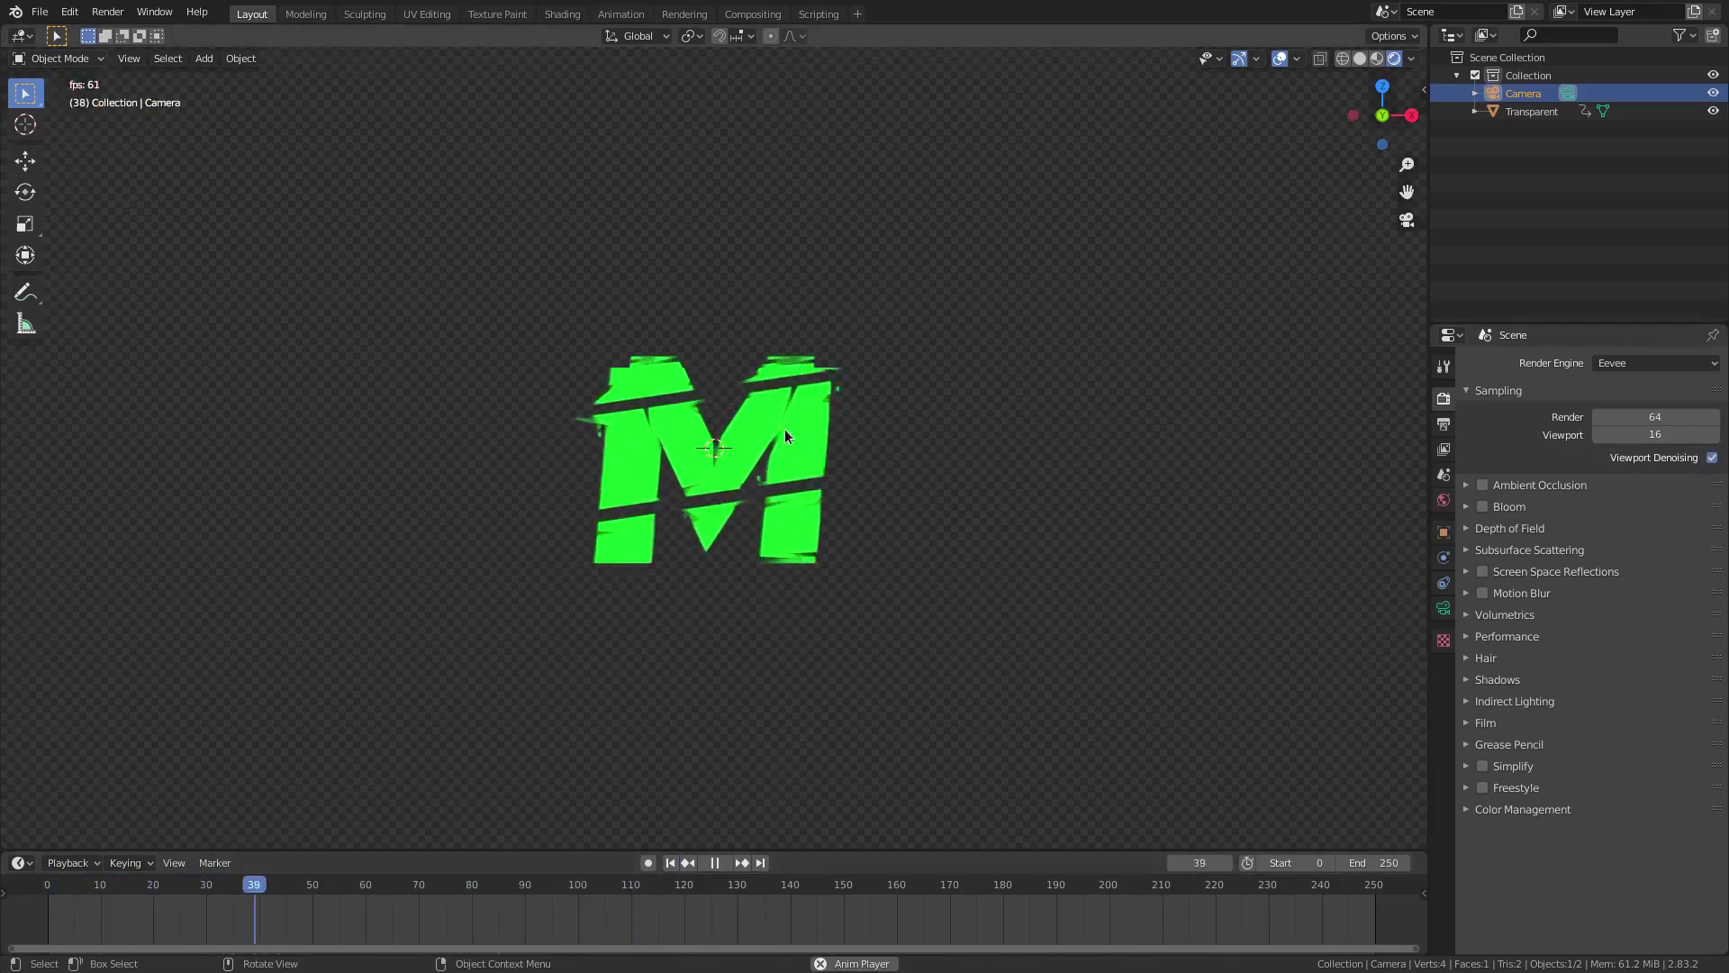
click(671, 863)
click(671, 863)
click(671, 863)
click(671, 863)
Step: Turn Viewport Denoising off for good and keep replaying the animation from frame one
click(1712, 458)
click(670, 862)
click(670, 863)
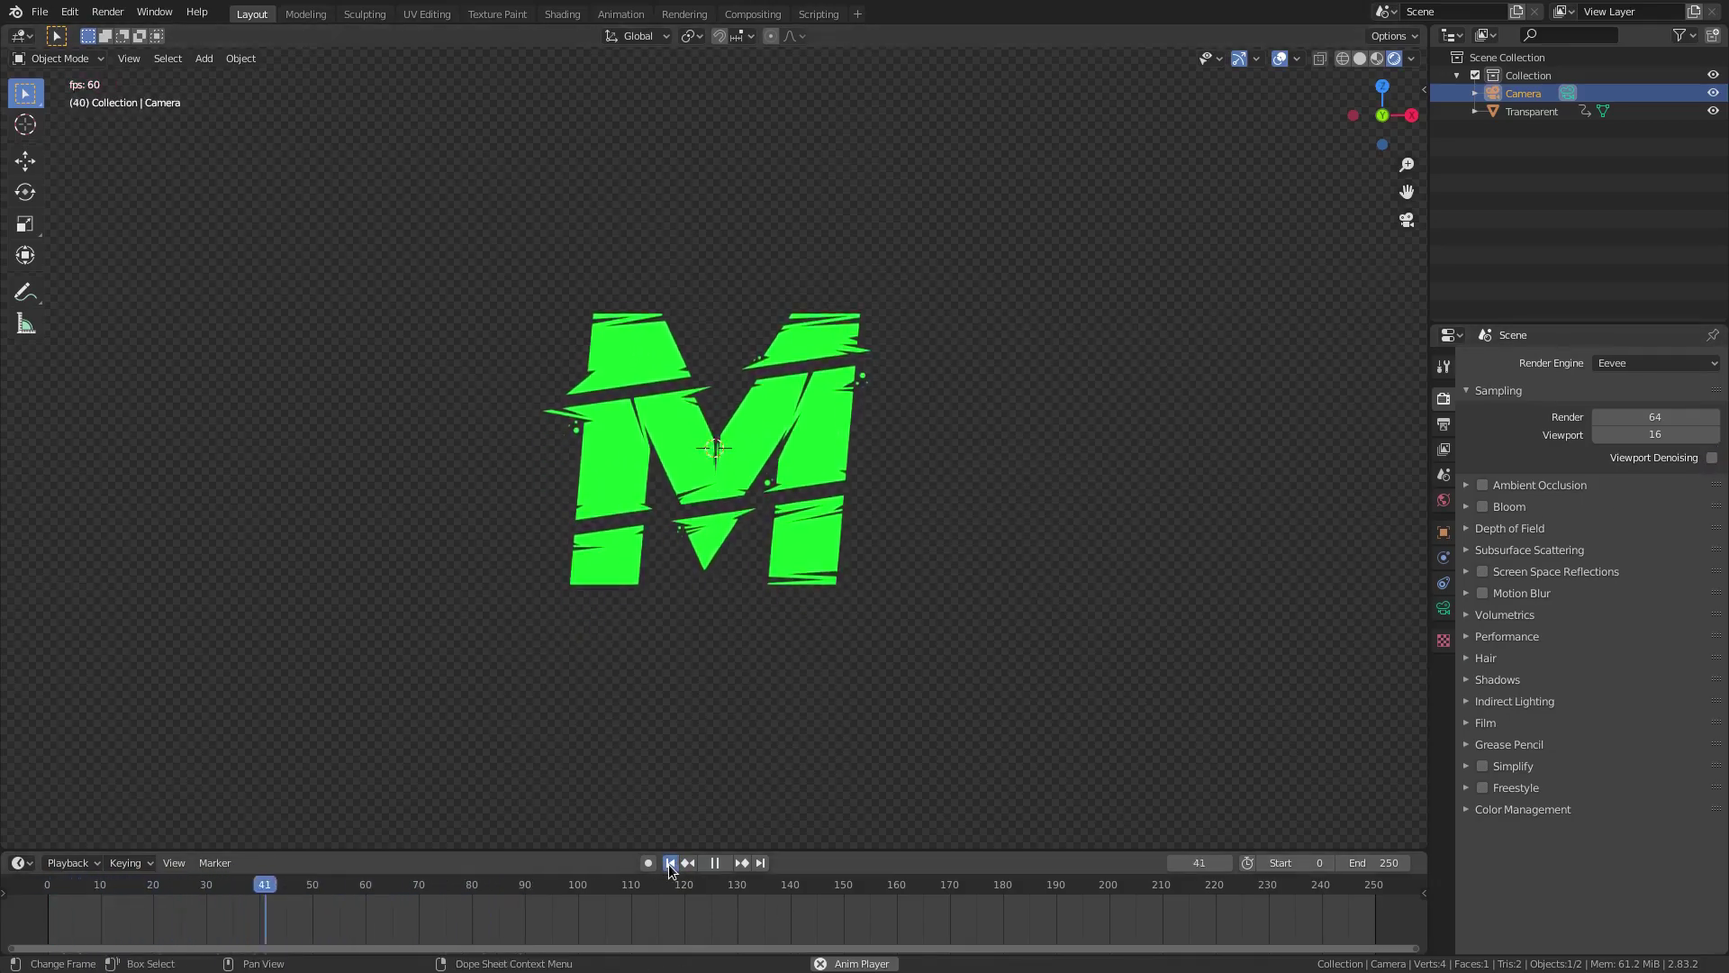
click(670, 863)
click(670, 863)
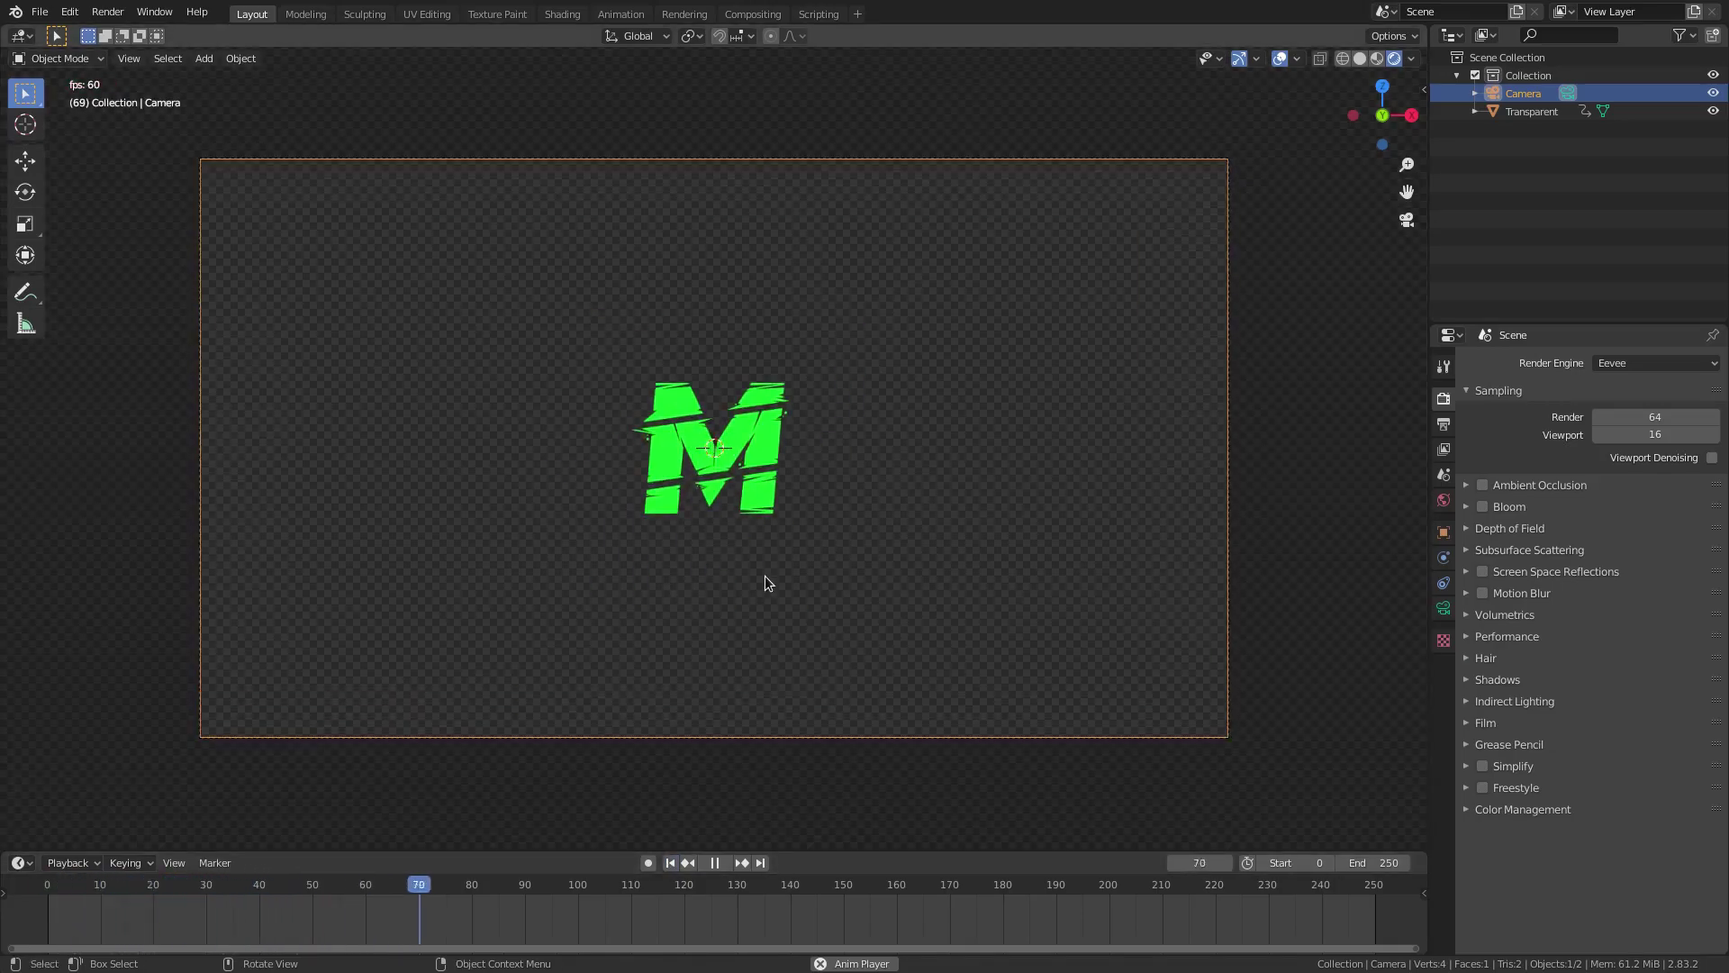
click(671, 863)
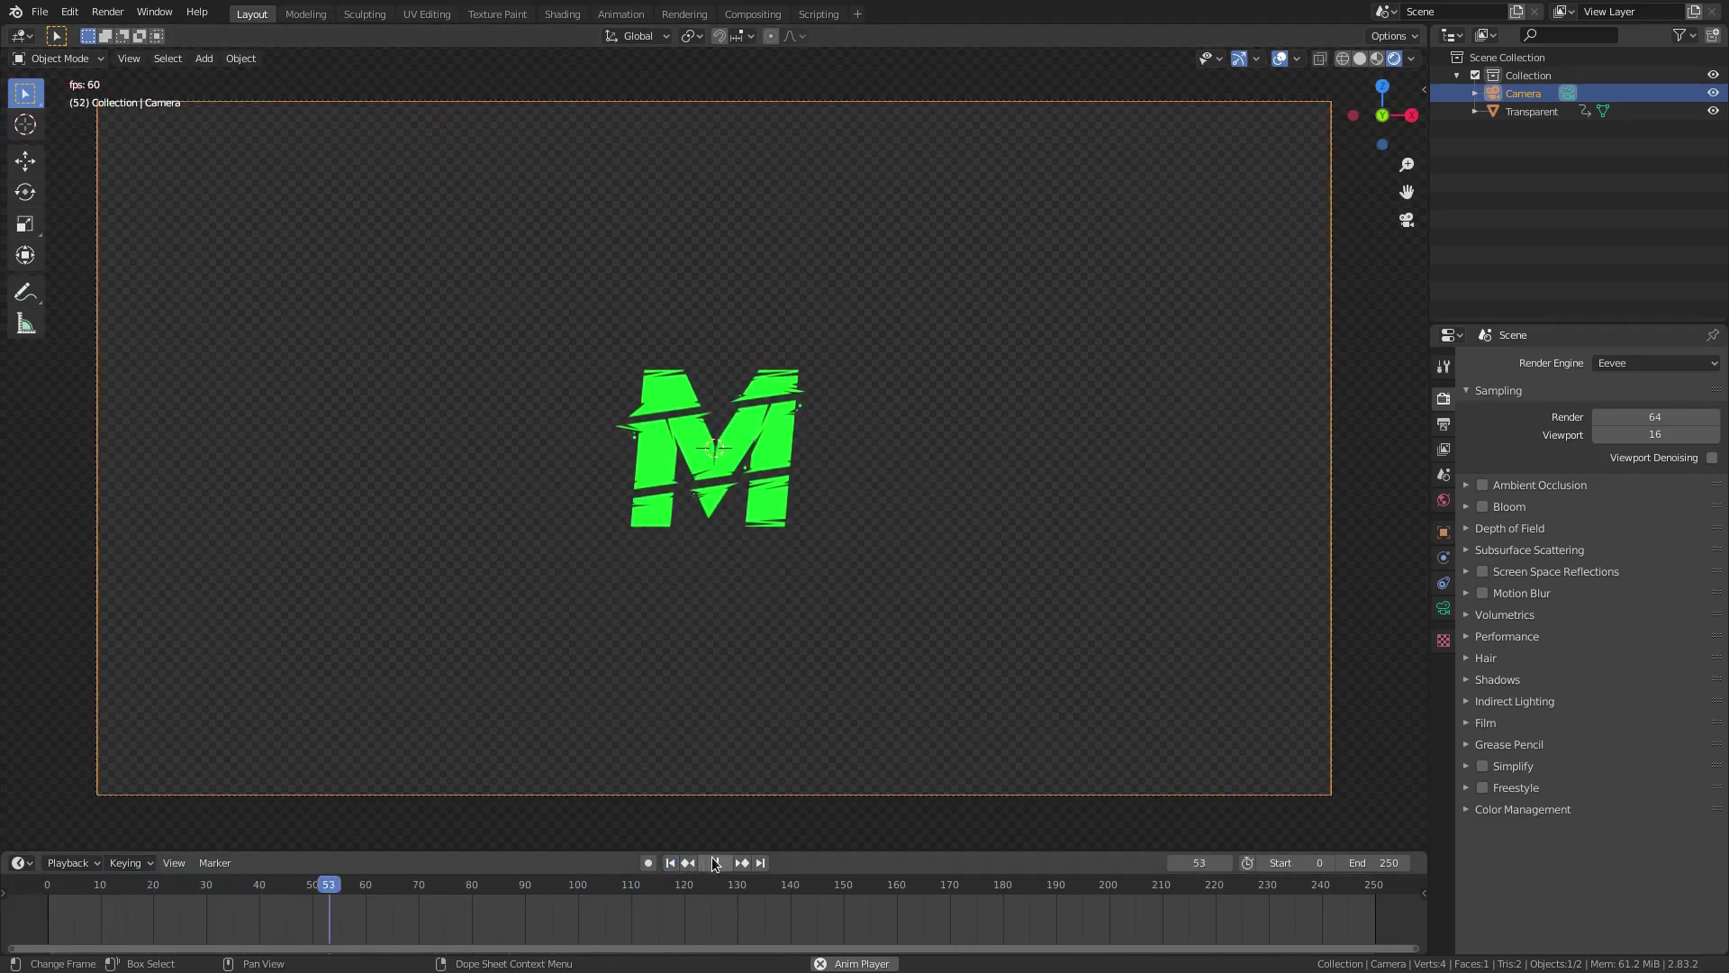
Step: Stop playback and inspect the M logo plane's Transparent material and Fac image texture
click(714, 863)
click(720, 447)
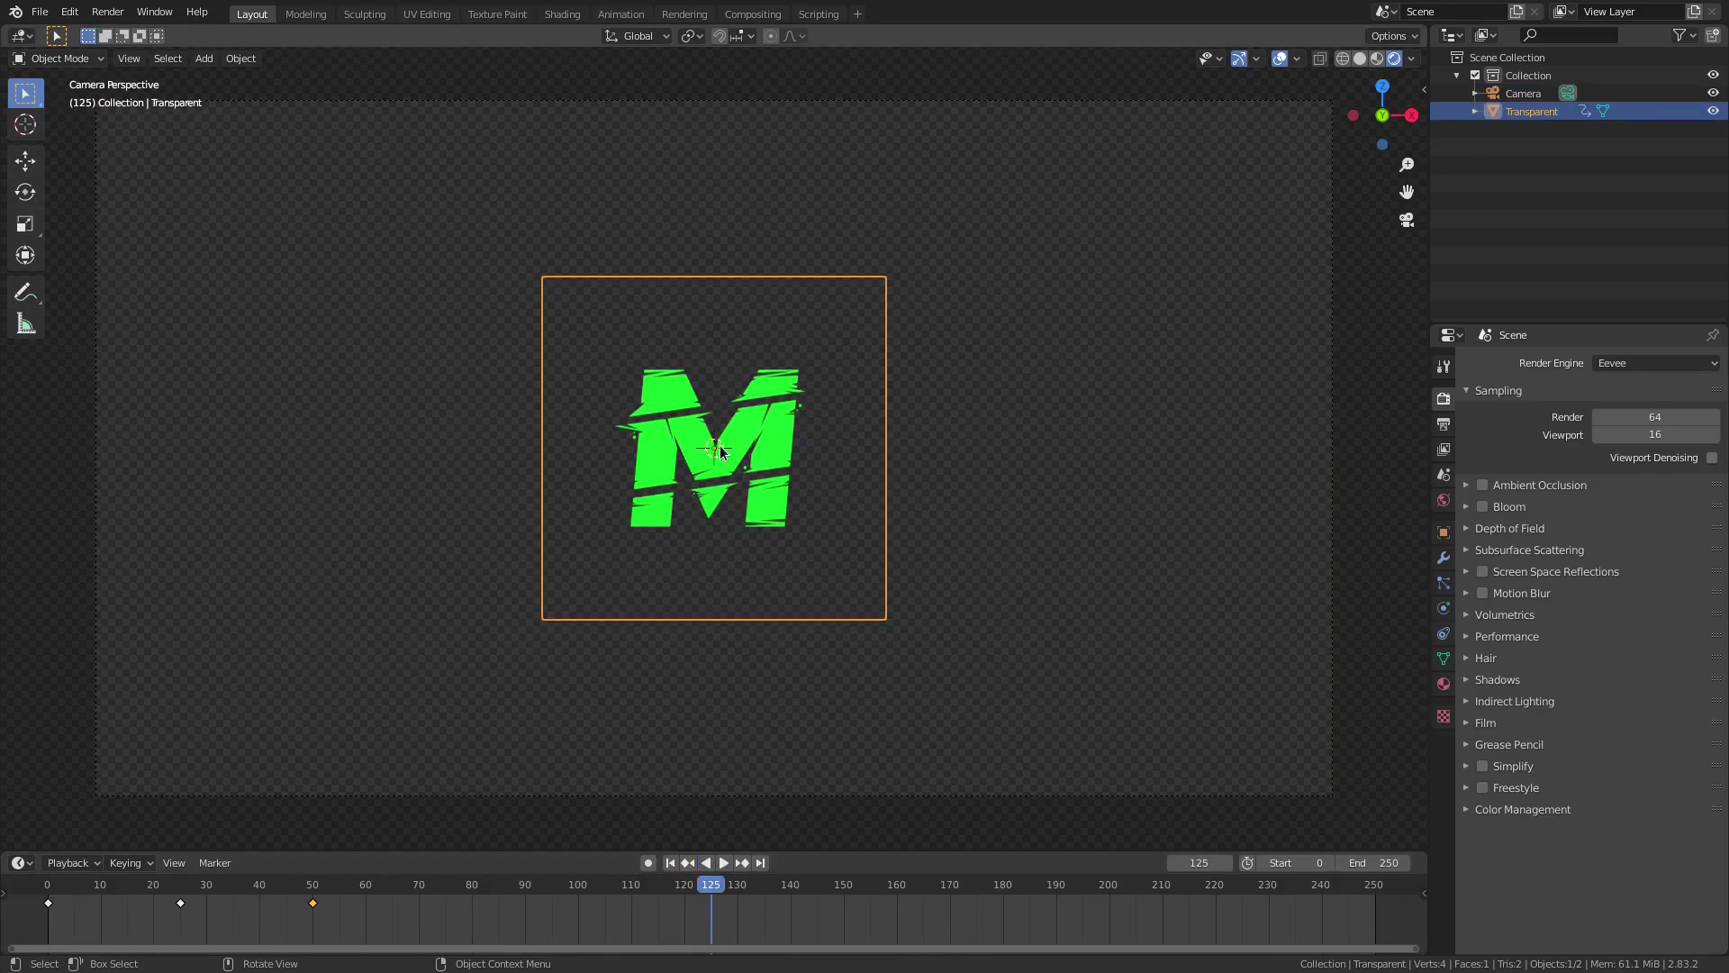
click(1443, 684)
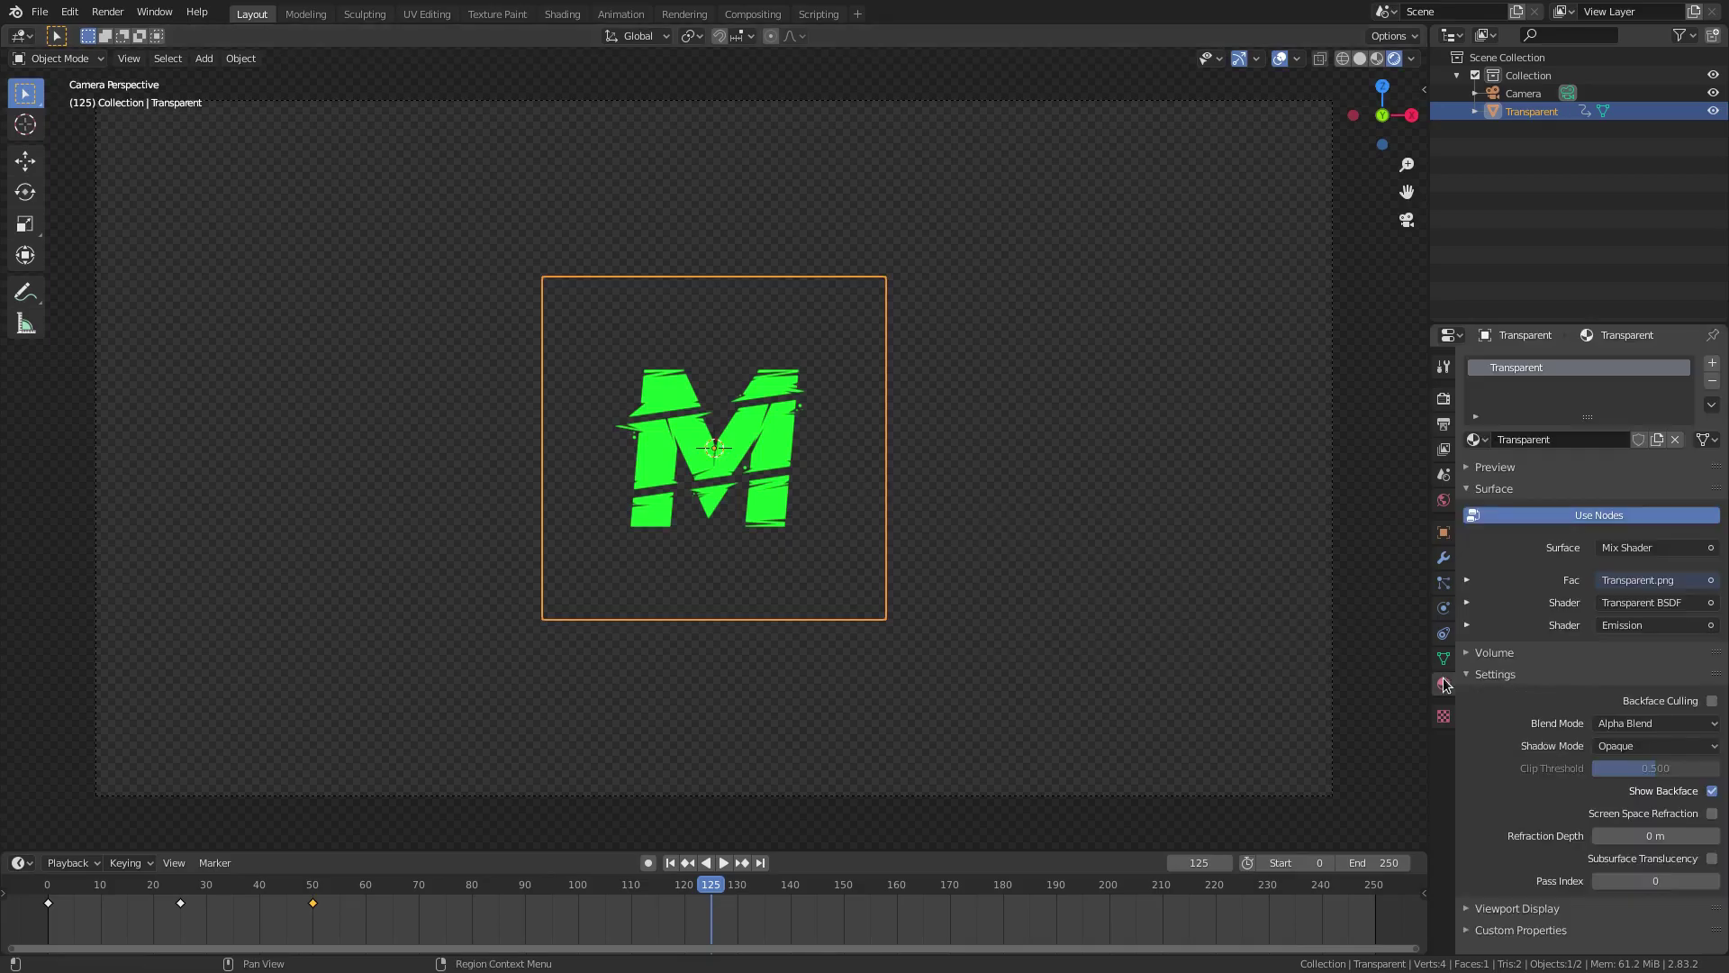
click(1467, 580)
click(1468, 580)
Step: Set the current frame to 90
key(shift+a)
mouse_move(739, 338)
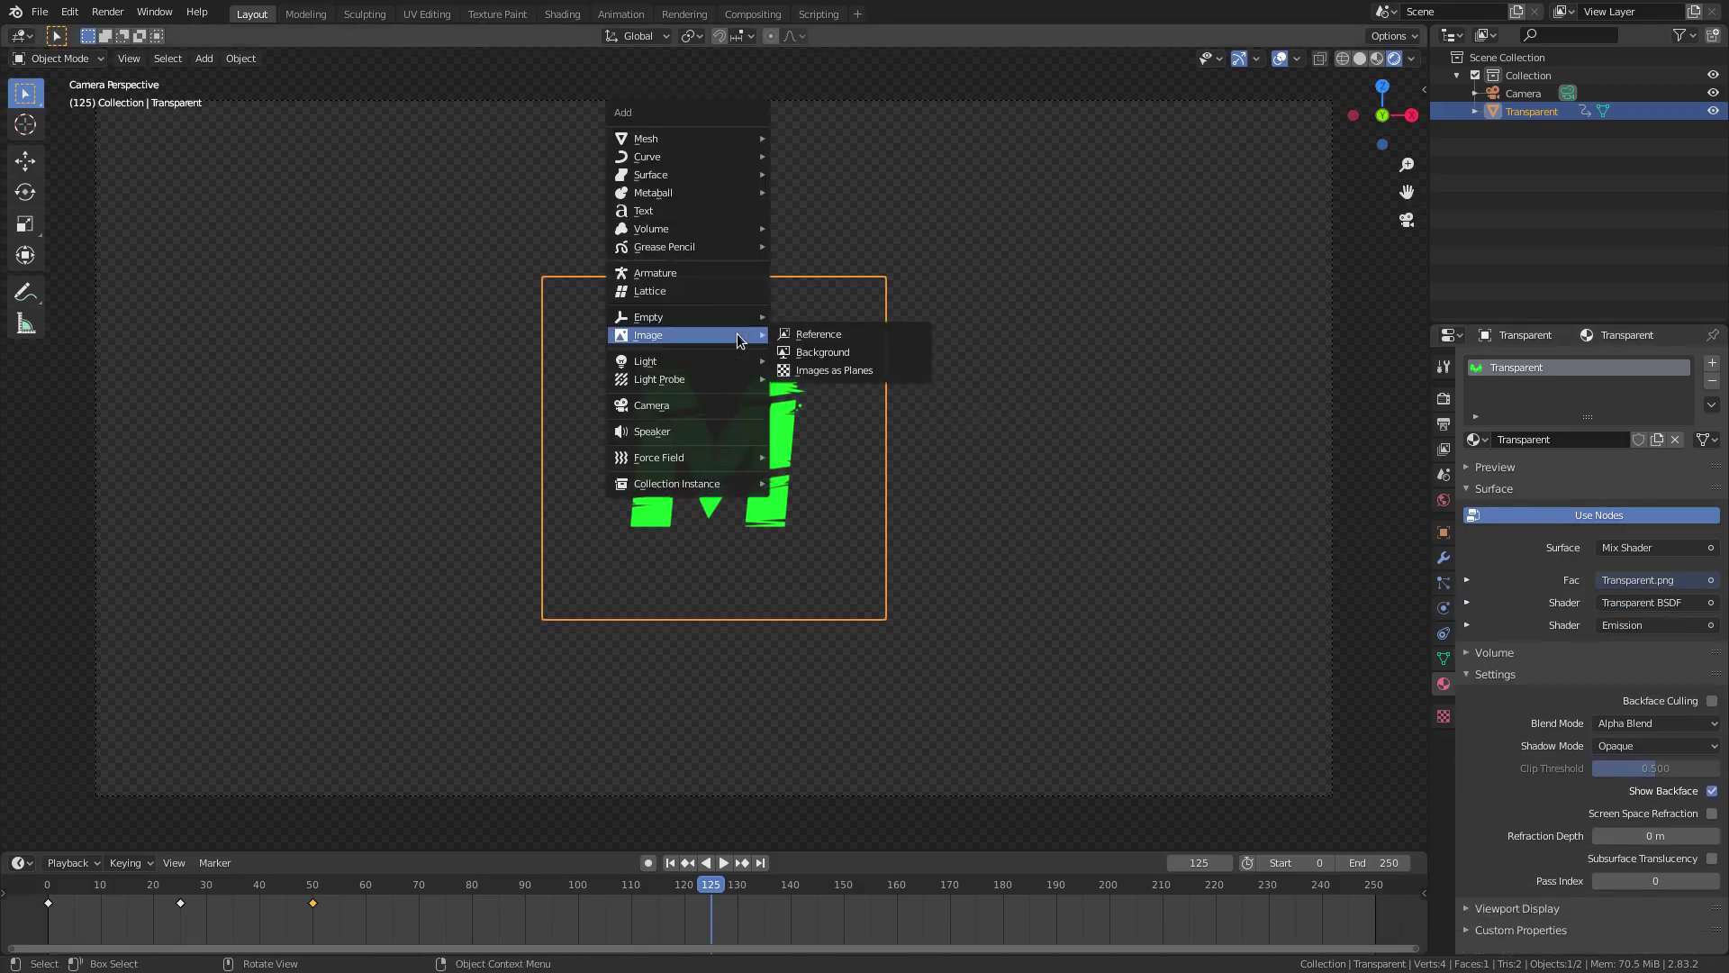
key(space)
click(527, 887)
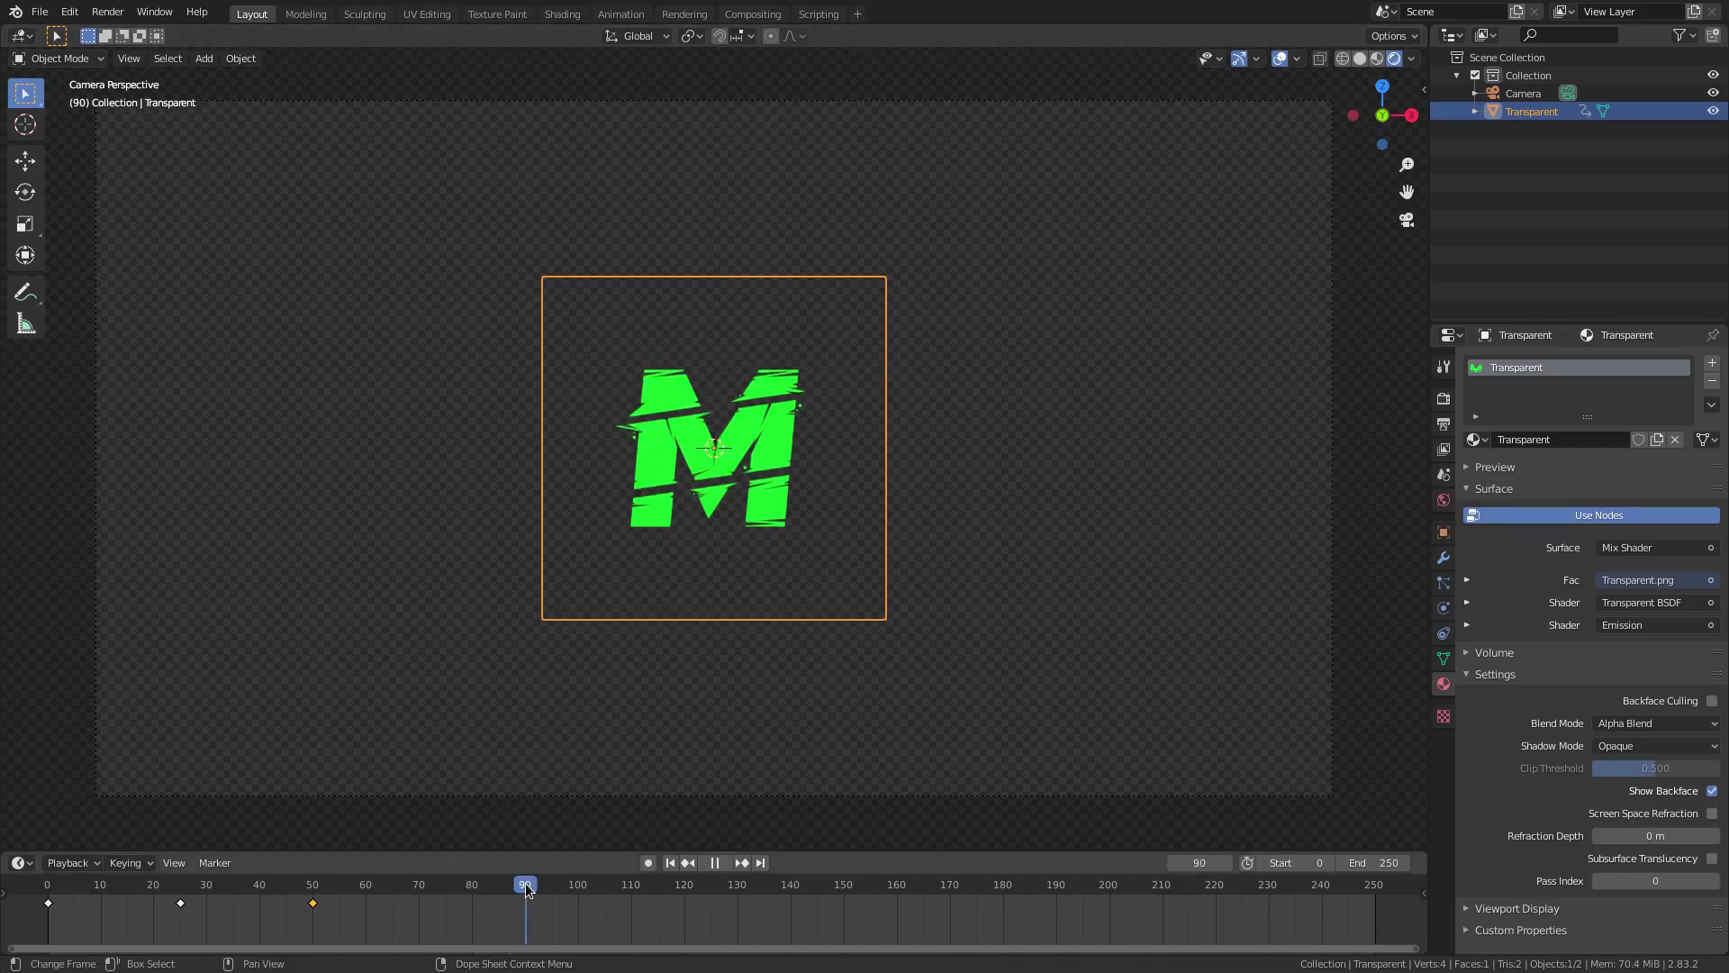
key(space)
Step: Add a mesh plane and rotate it 90° on X so it stands upright
key(shift+a)
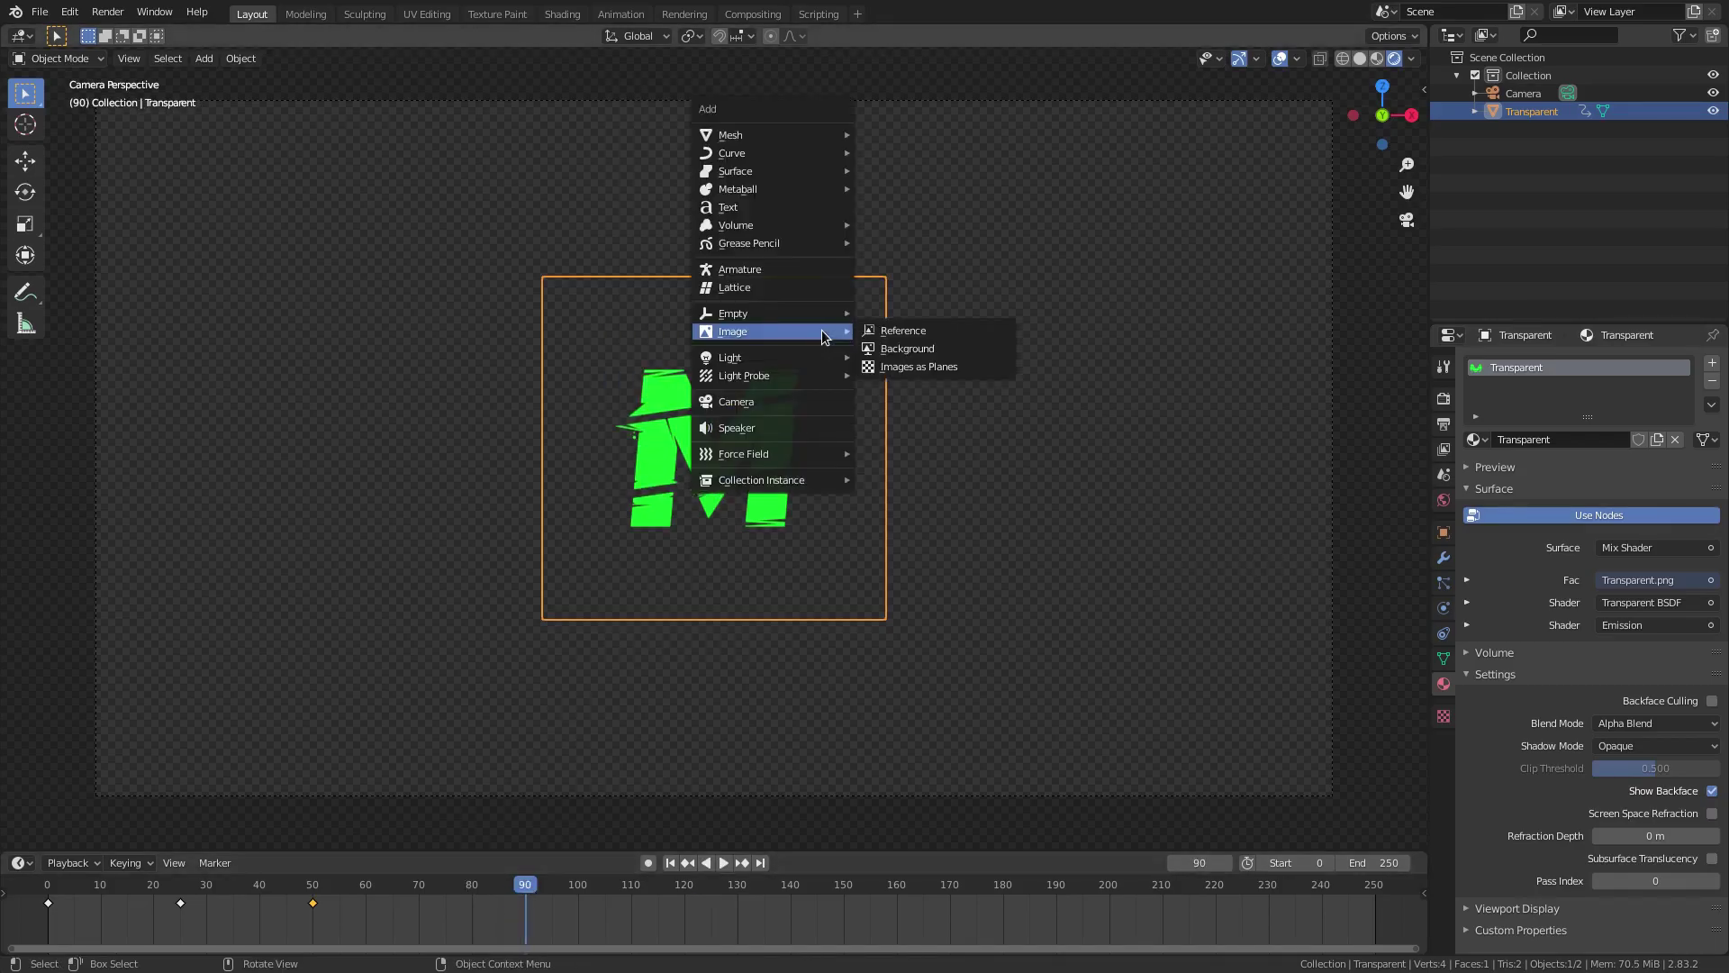
mouse_move(783, 144)
click(932, 145)
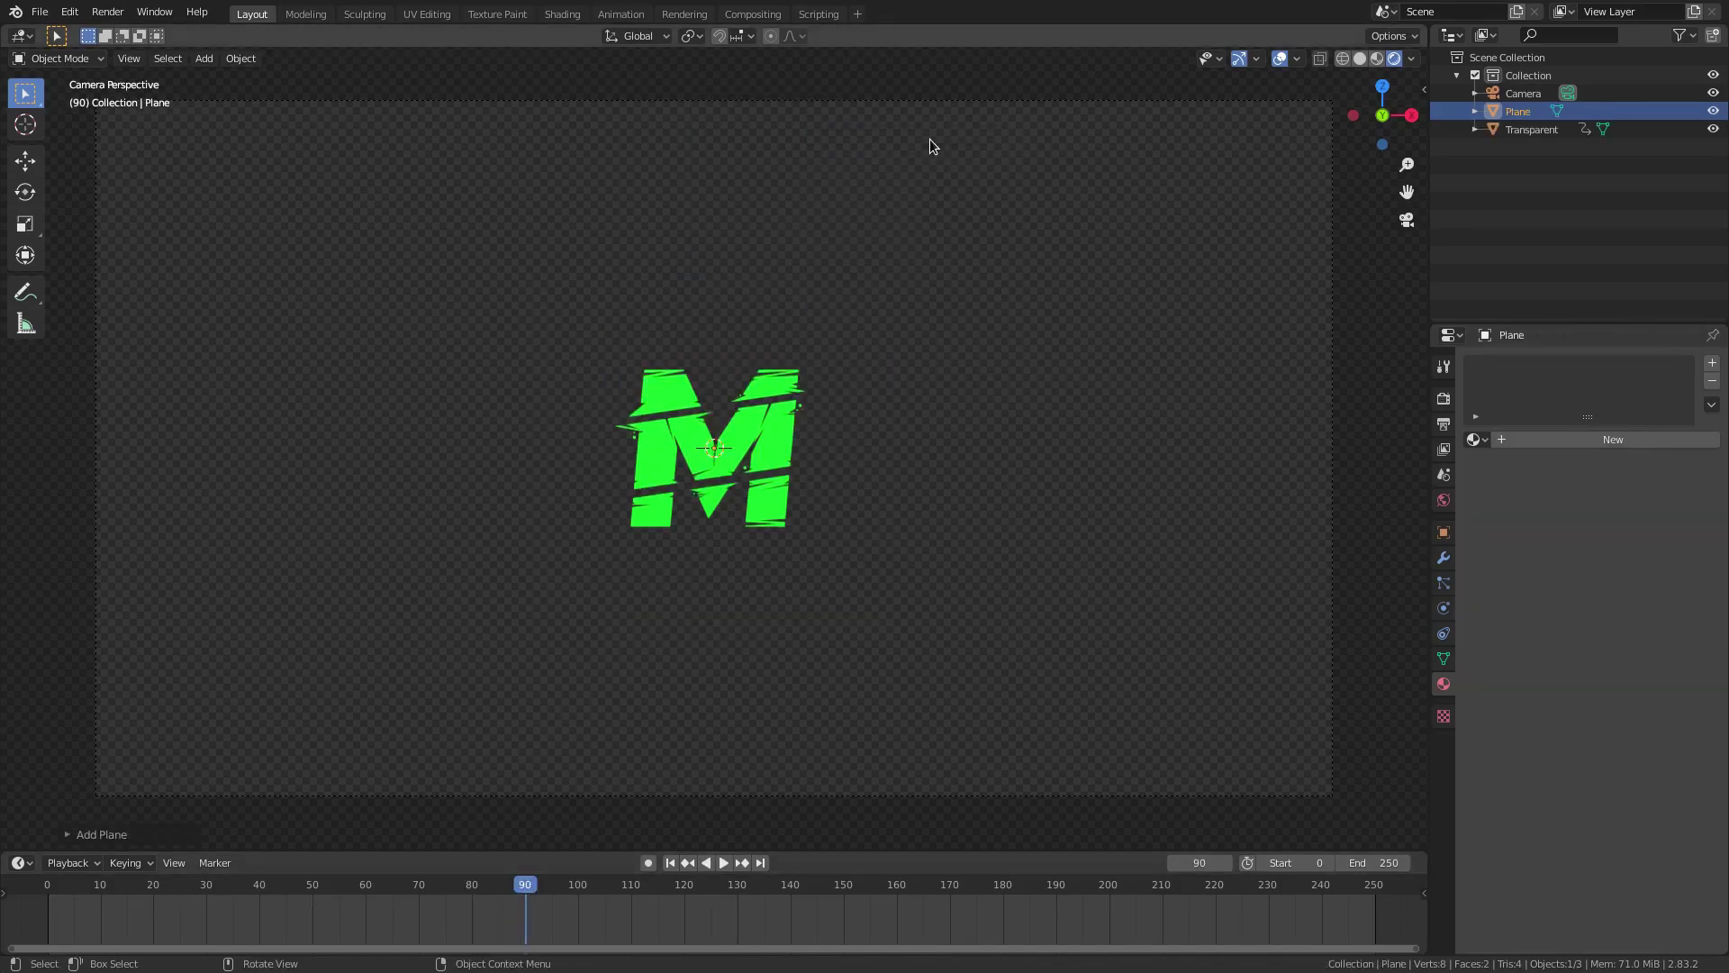
key(r)
key(x)
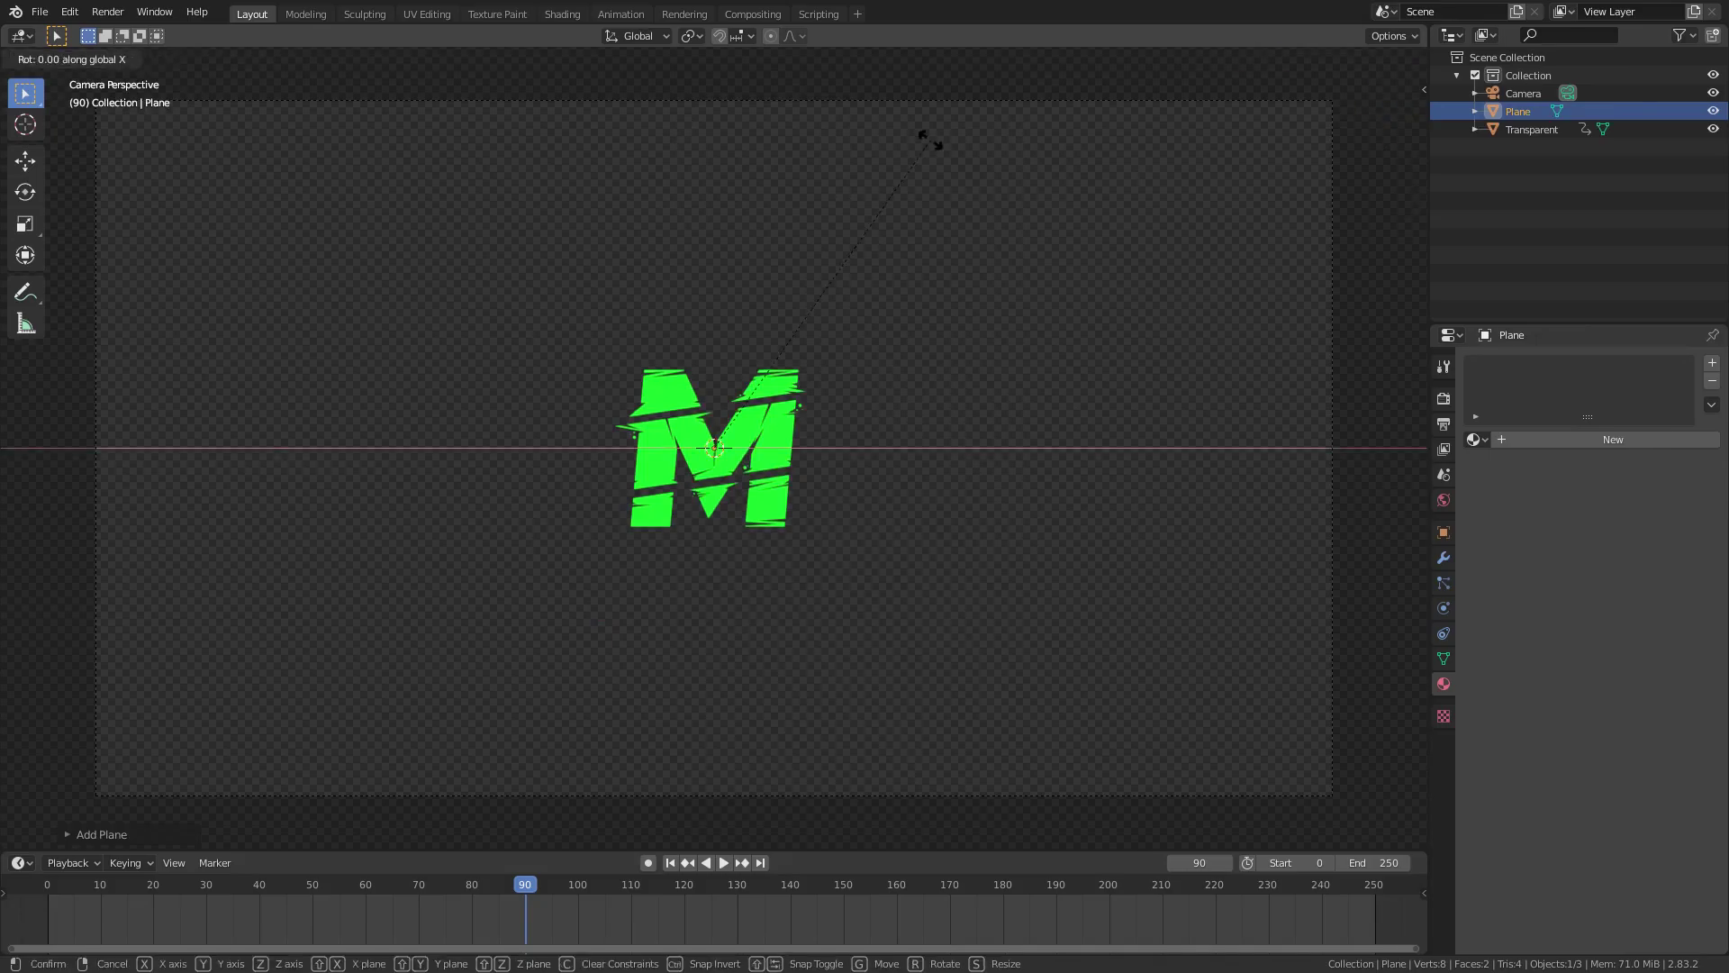
key(9)
key(0)
key(Return)
Step: Move the plane along Y in front of the M logo and check it through the camera
key(g)
key(y)
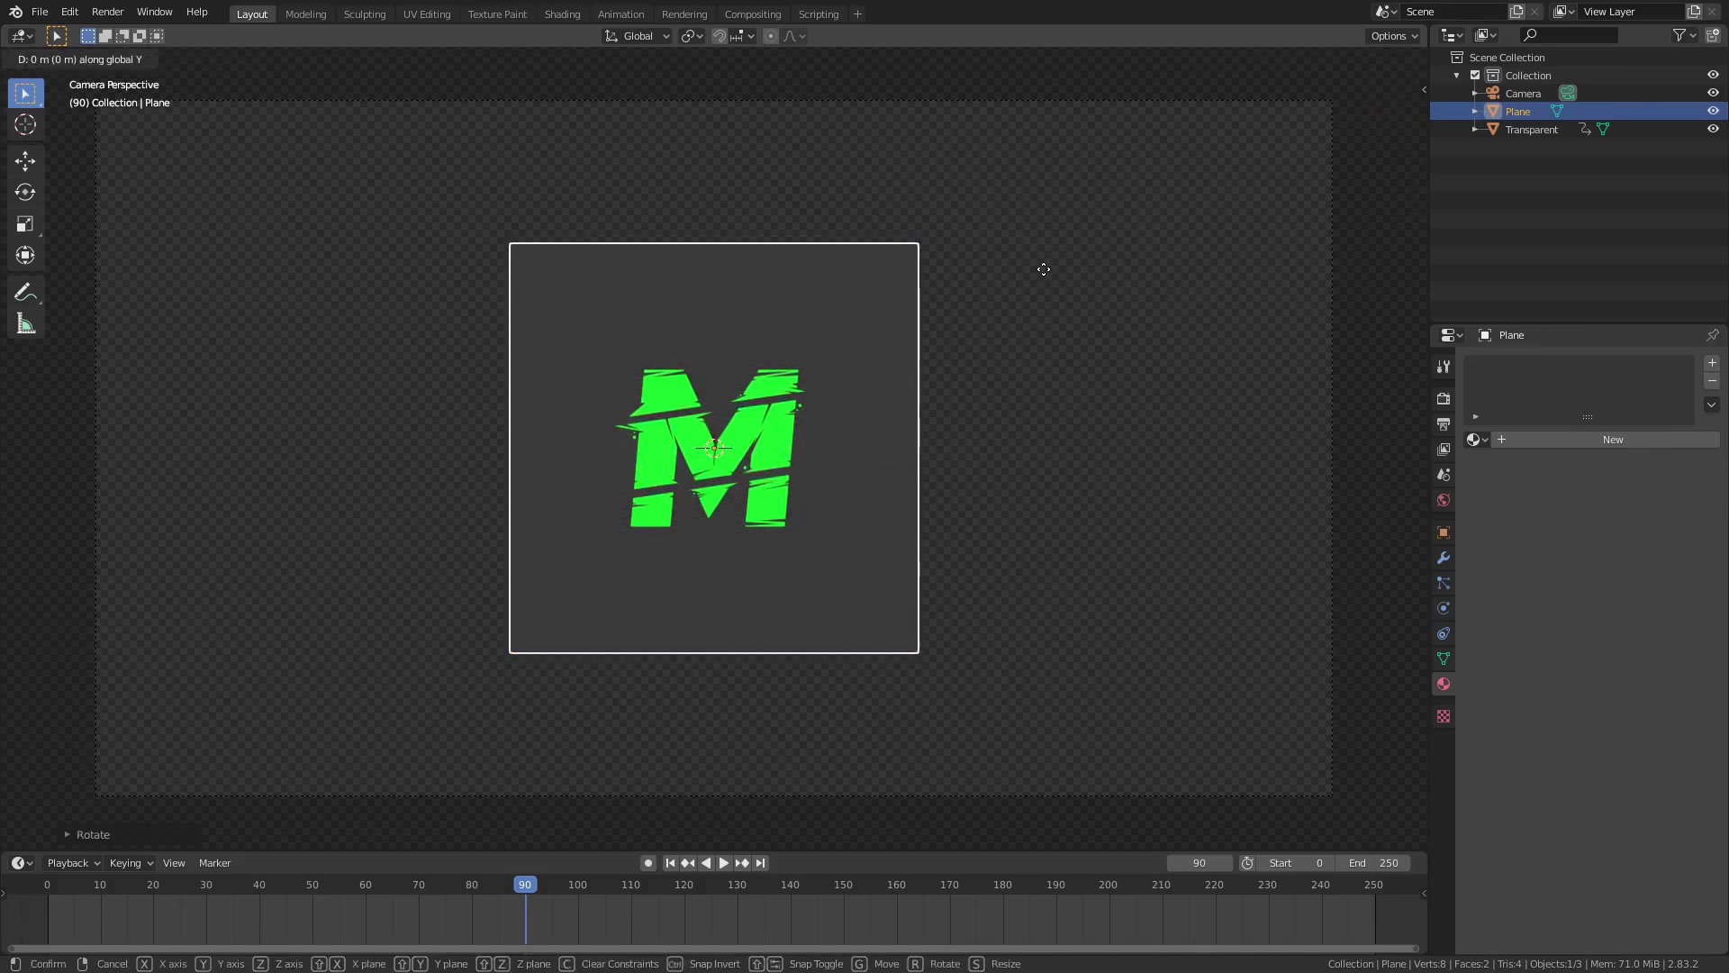
click(1033, 247)
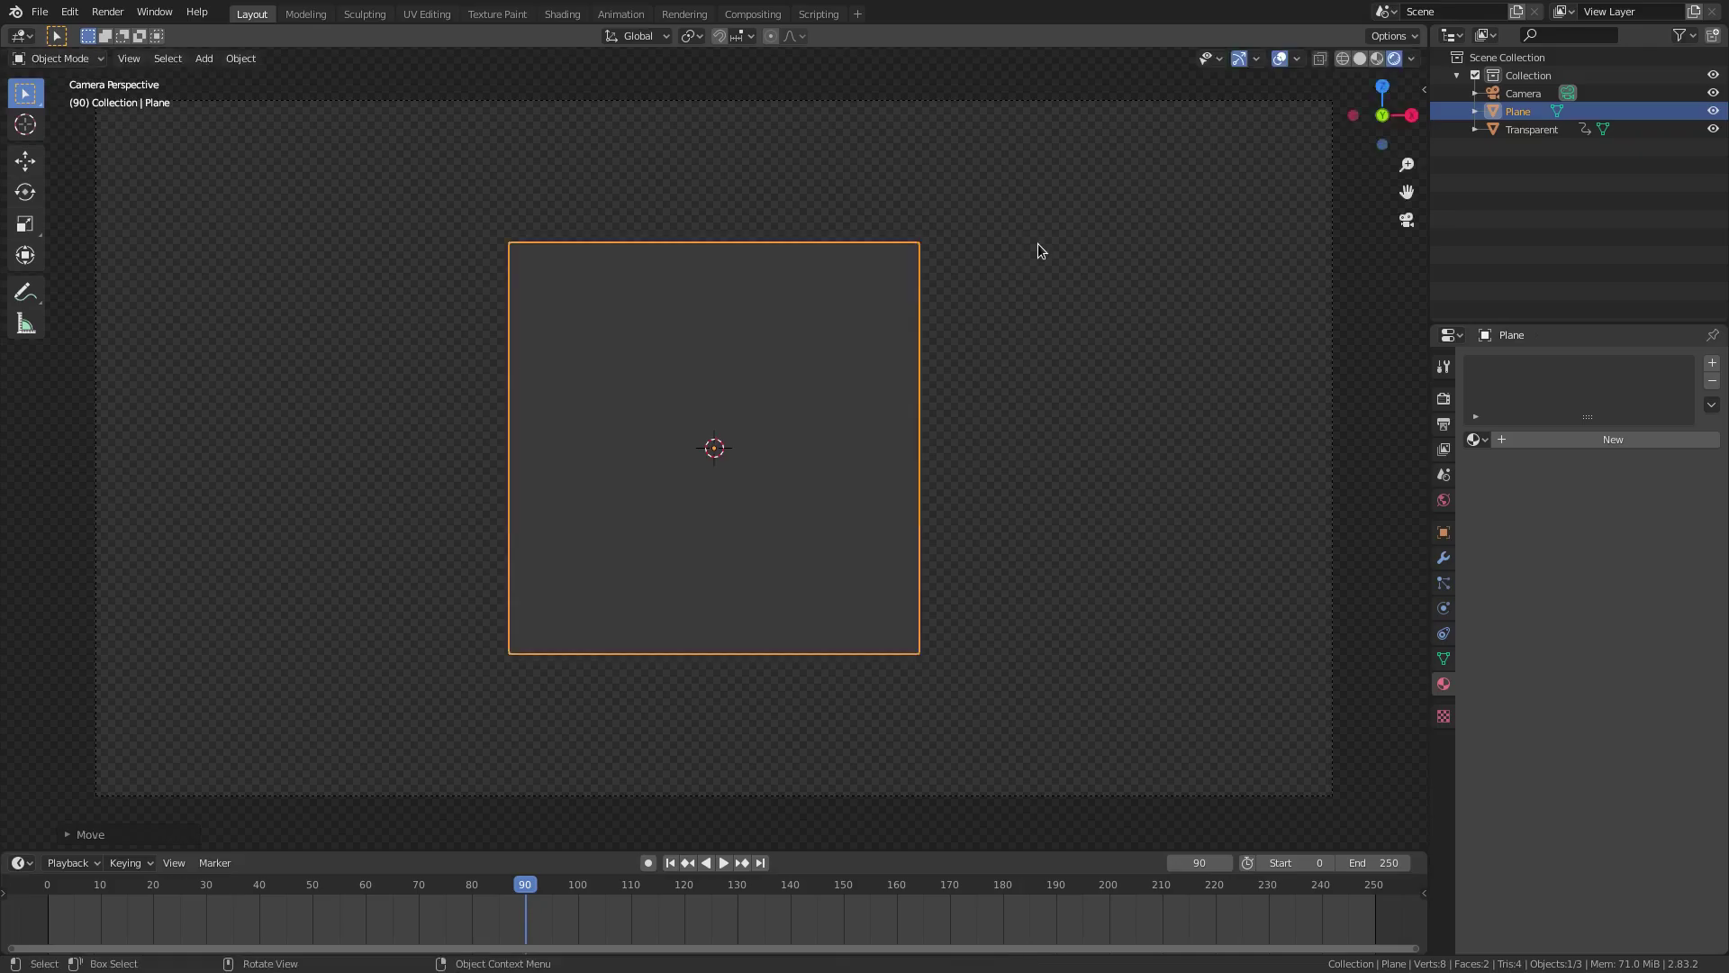
key(KP_0)
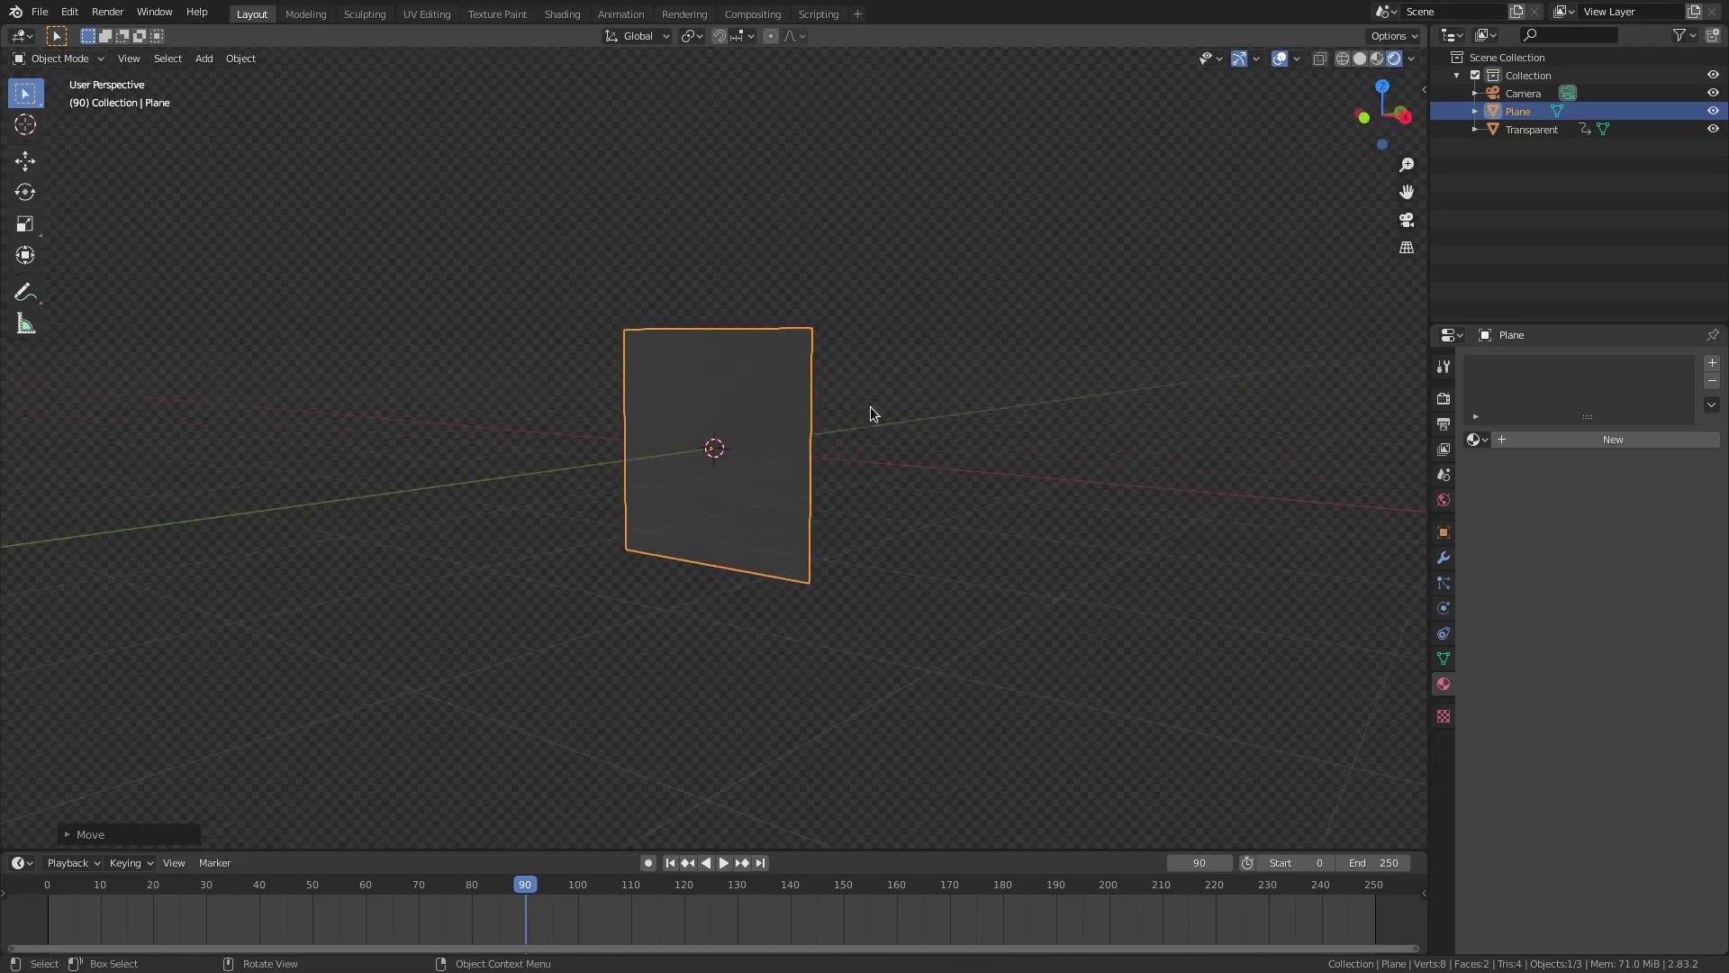
key(KP_0)
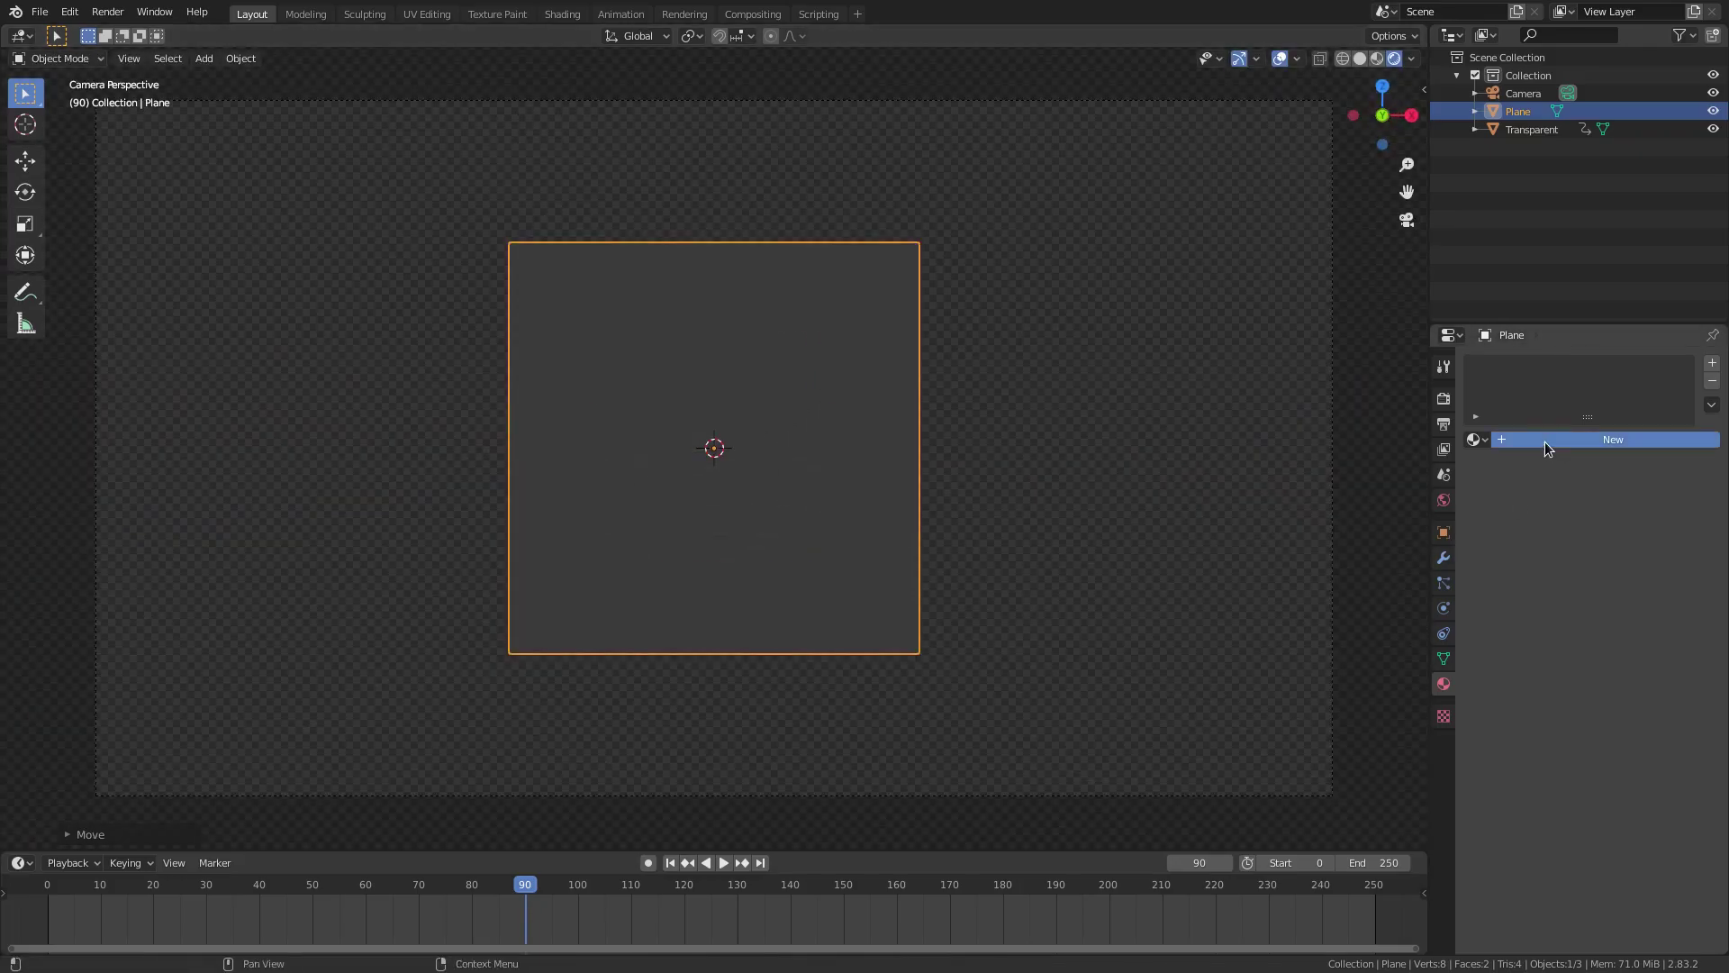
Step: Create Material.001 with a Holdout surface and test it by briefly moving the plane
click(1543, 441)
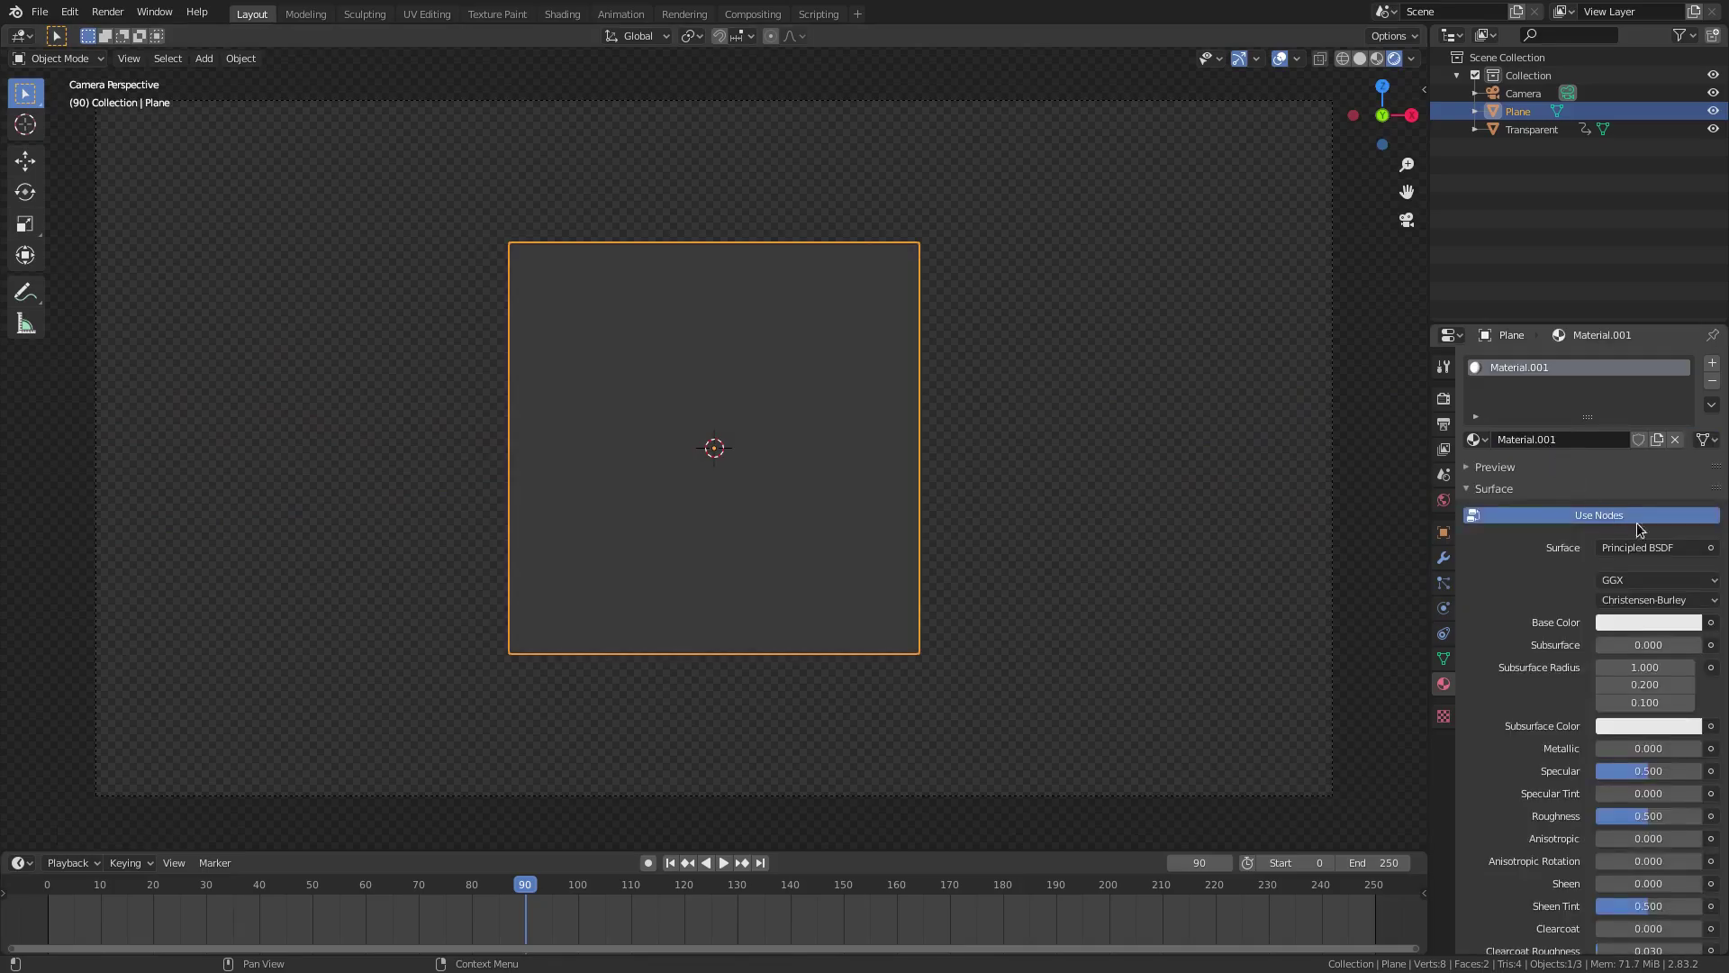
click(1689, 549)
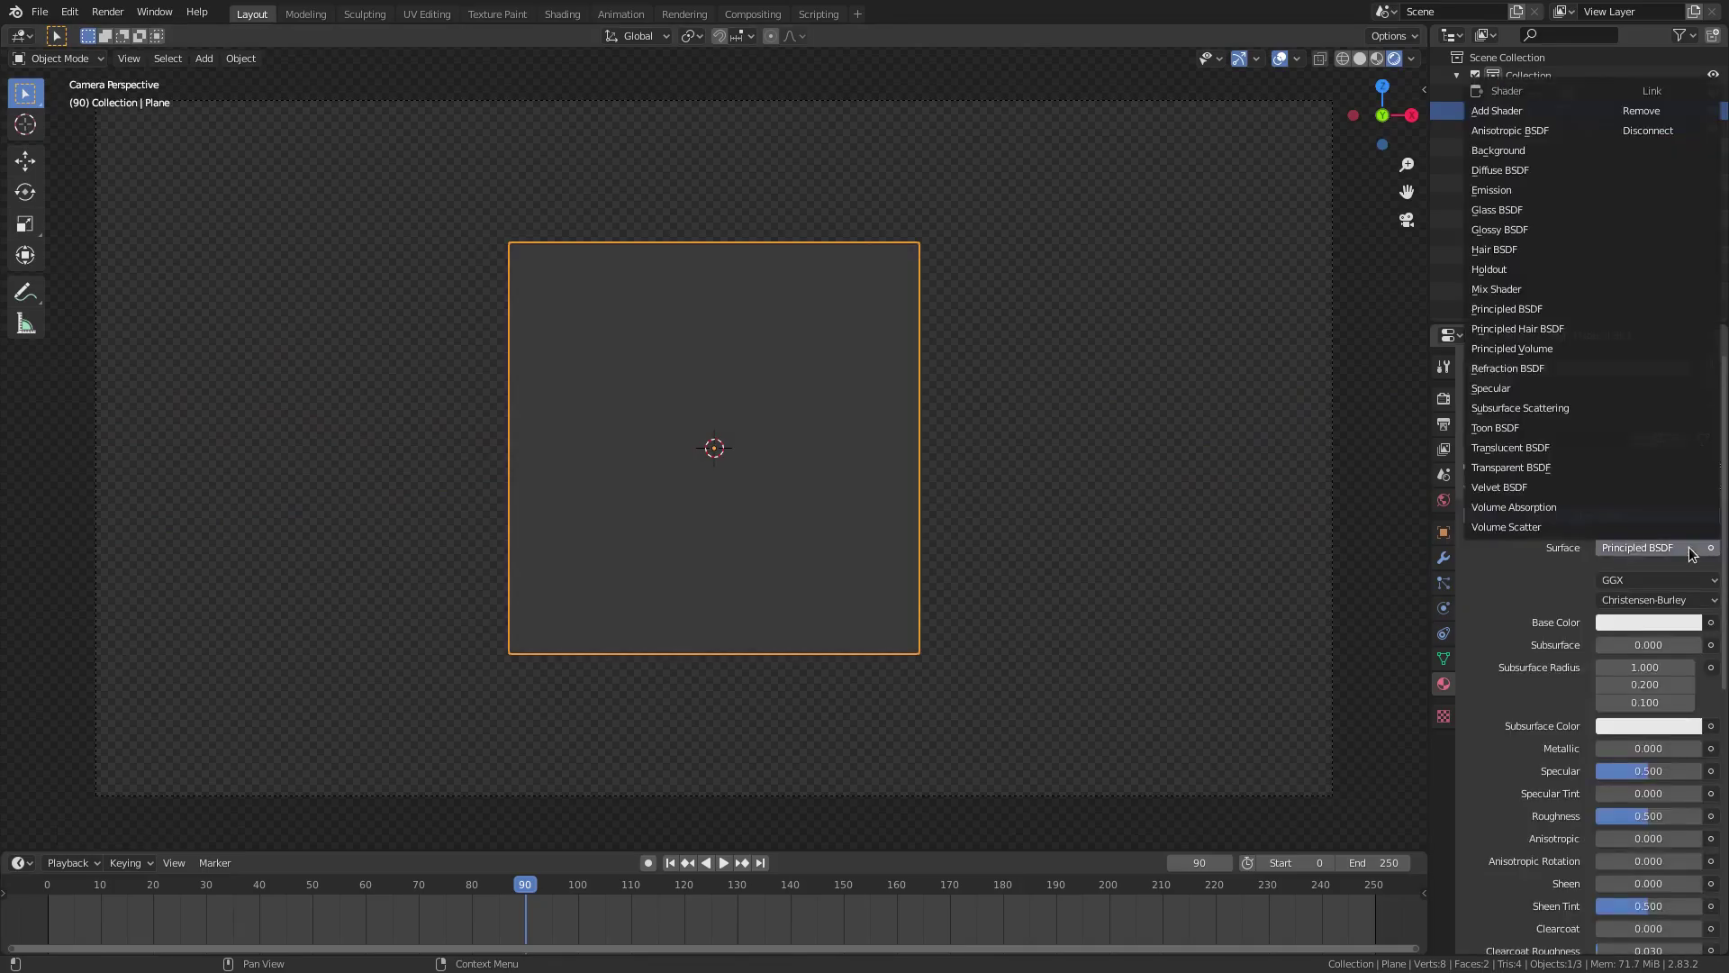
click(1498, 270)
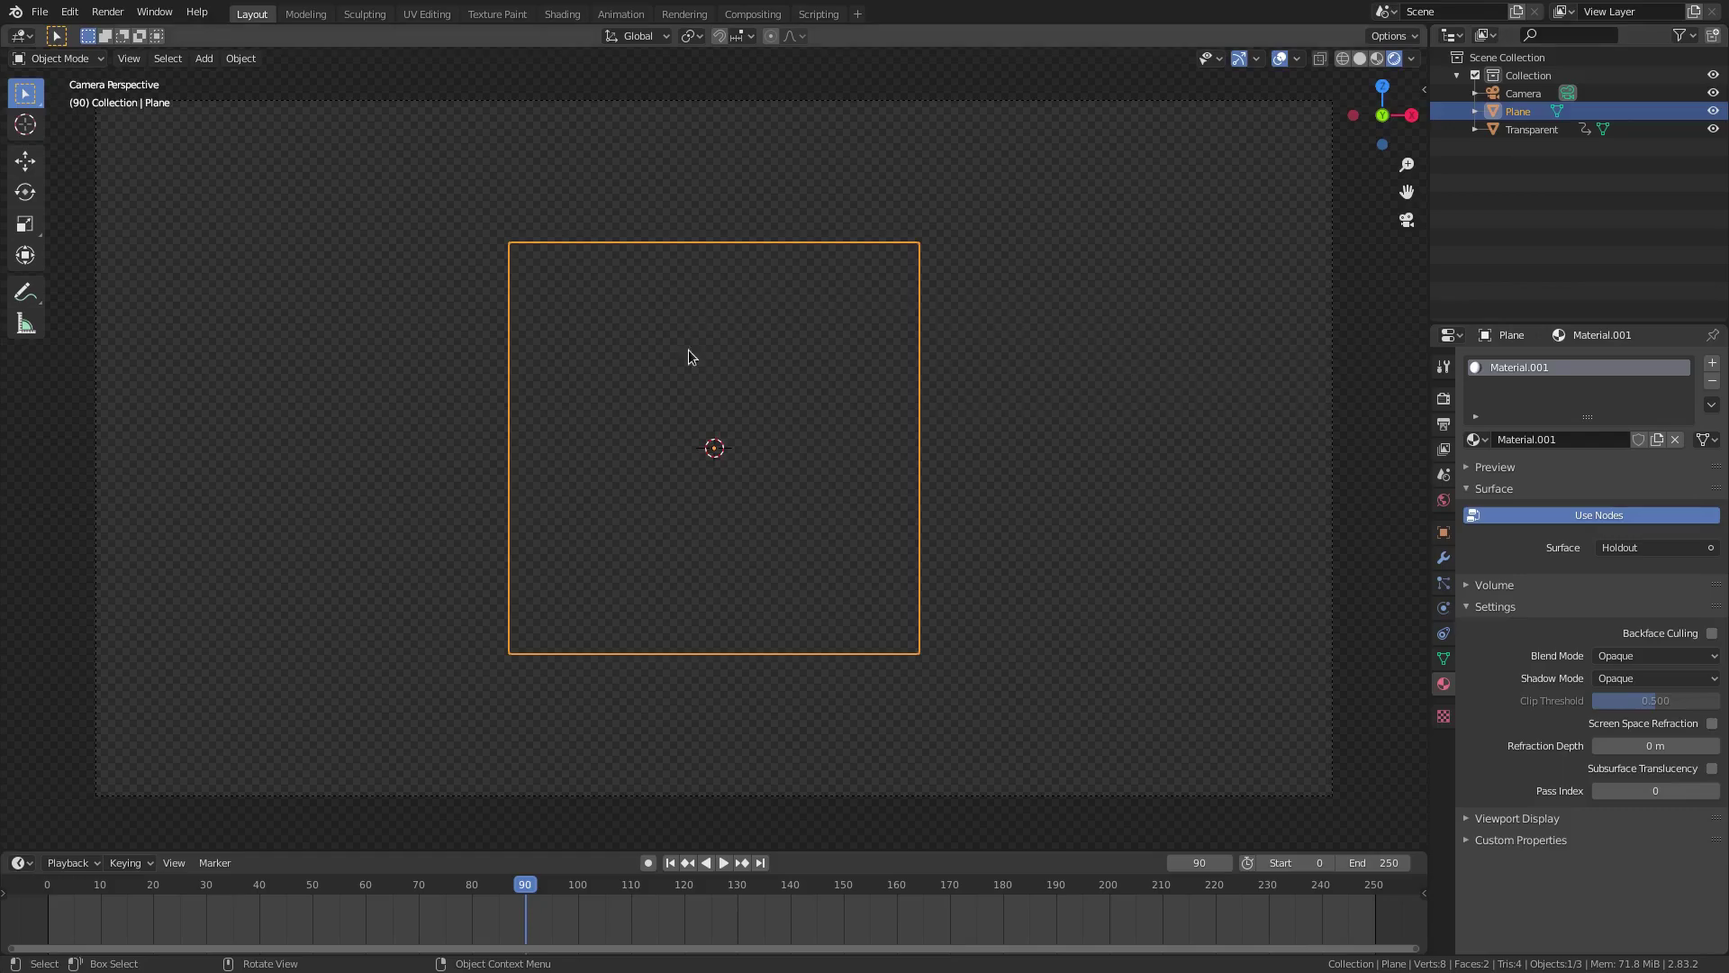
key(g)
key(Escape)
key(g)
key(Escape)
Step: Scale the plane along Z into a thin strip across the M's middle, then scrub to frame 100
key(s)
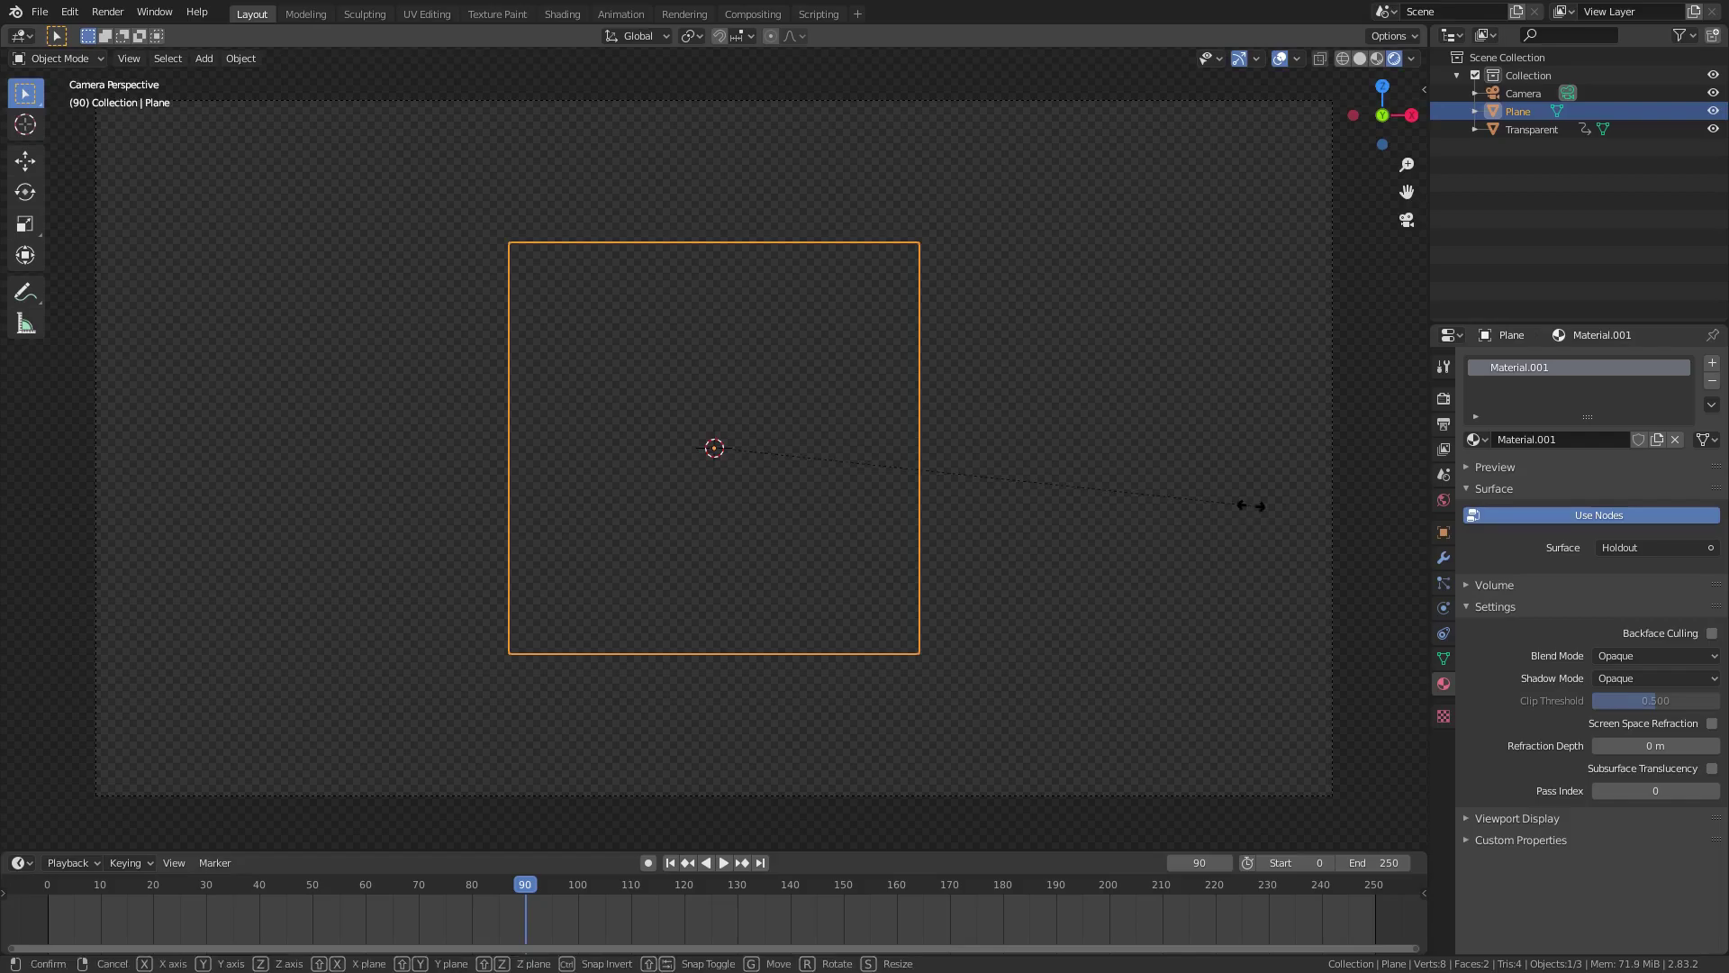
key(z)
click(742, 460)
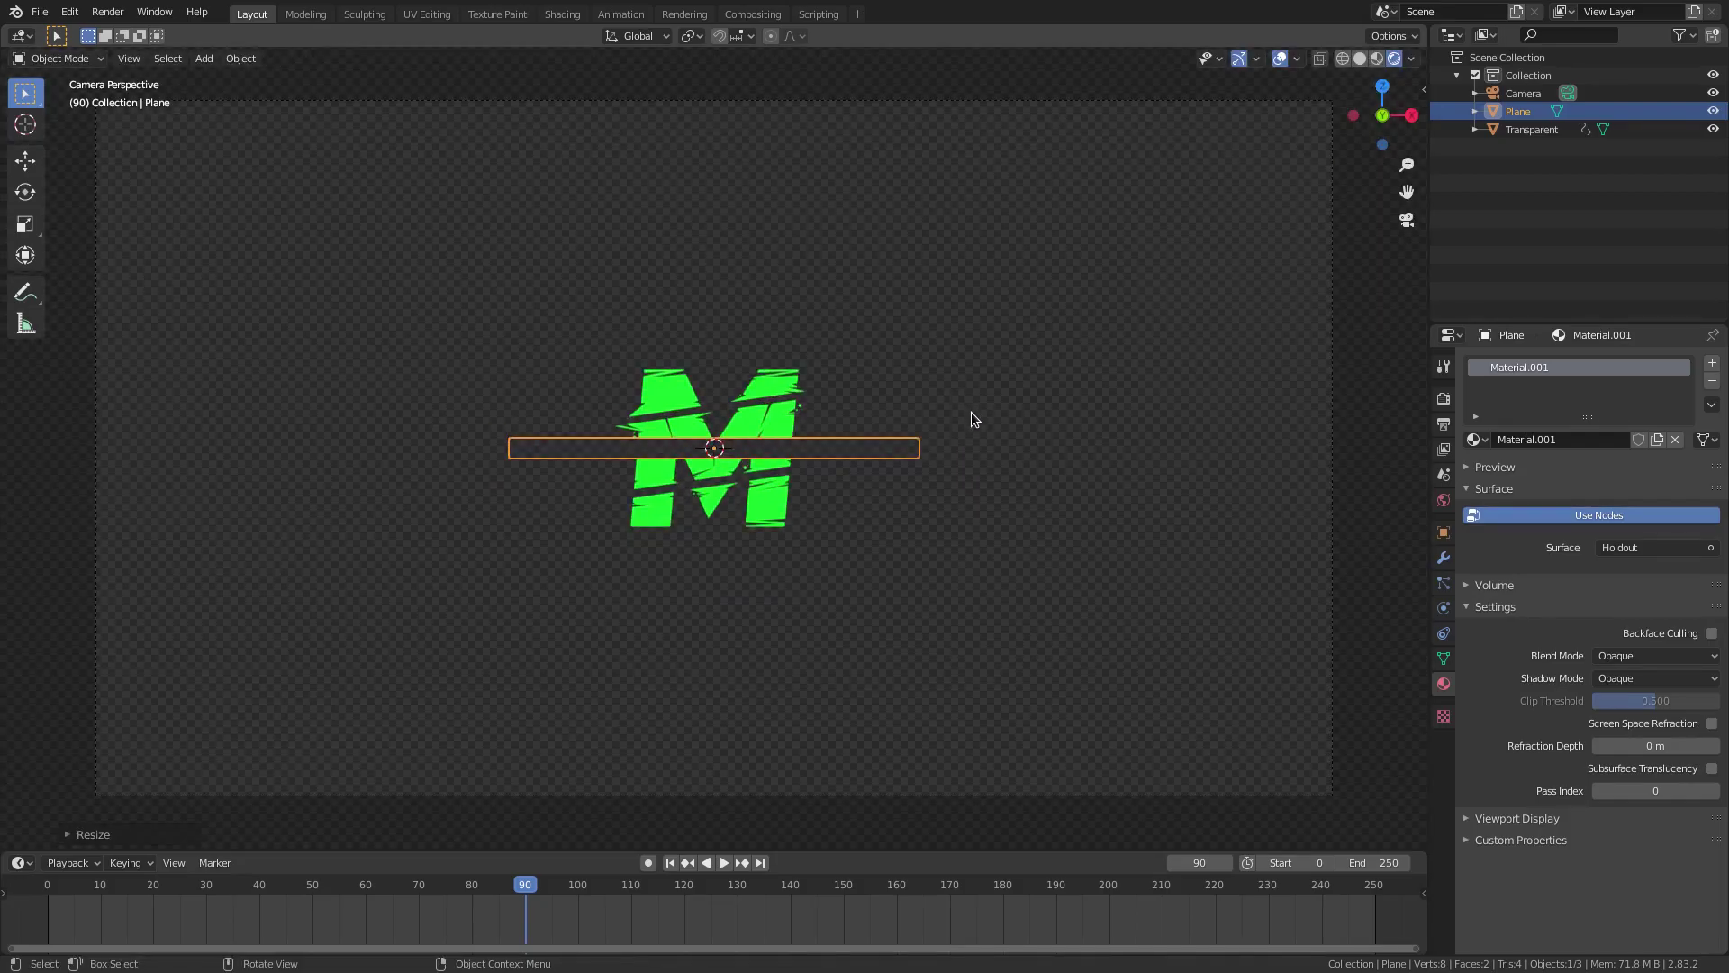
key(s)
key(z)
click(944, 415)
drag(505, 887, 580, 866)
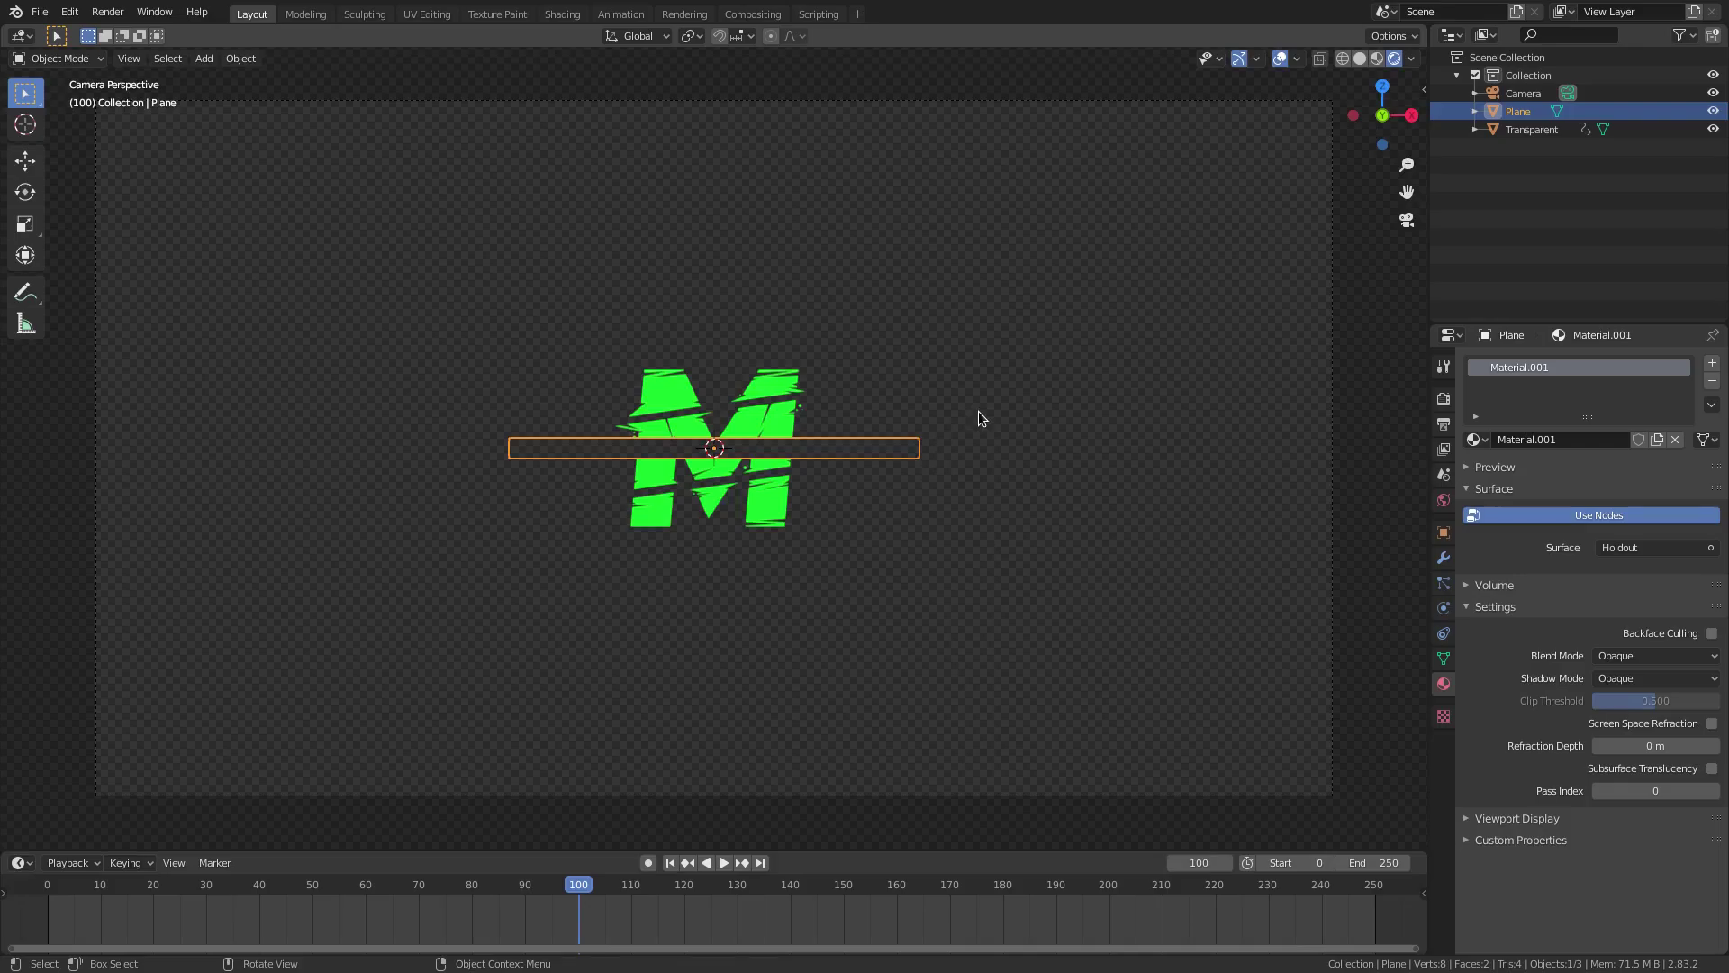
Step: Key the bar's scaling at frames 100, 110, 150 and 200
key(i)
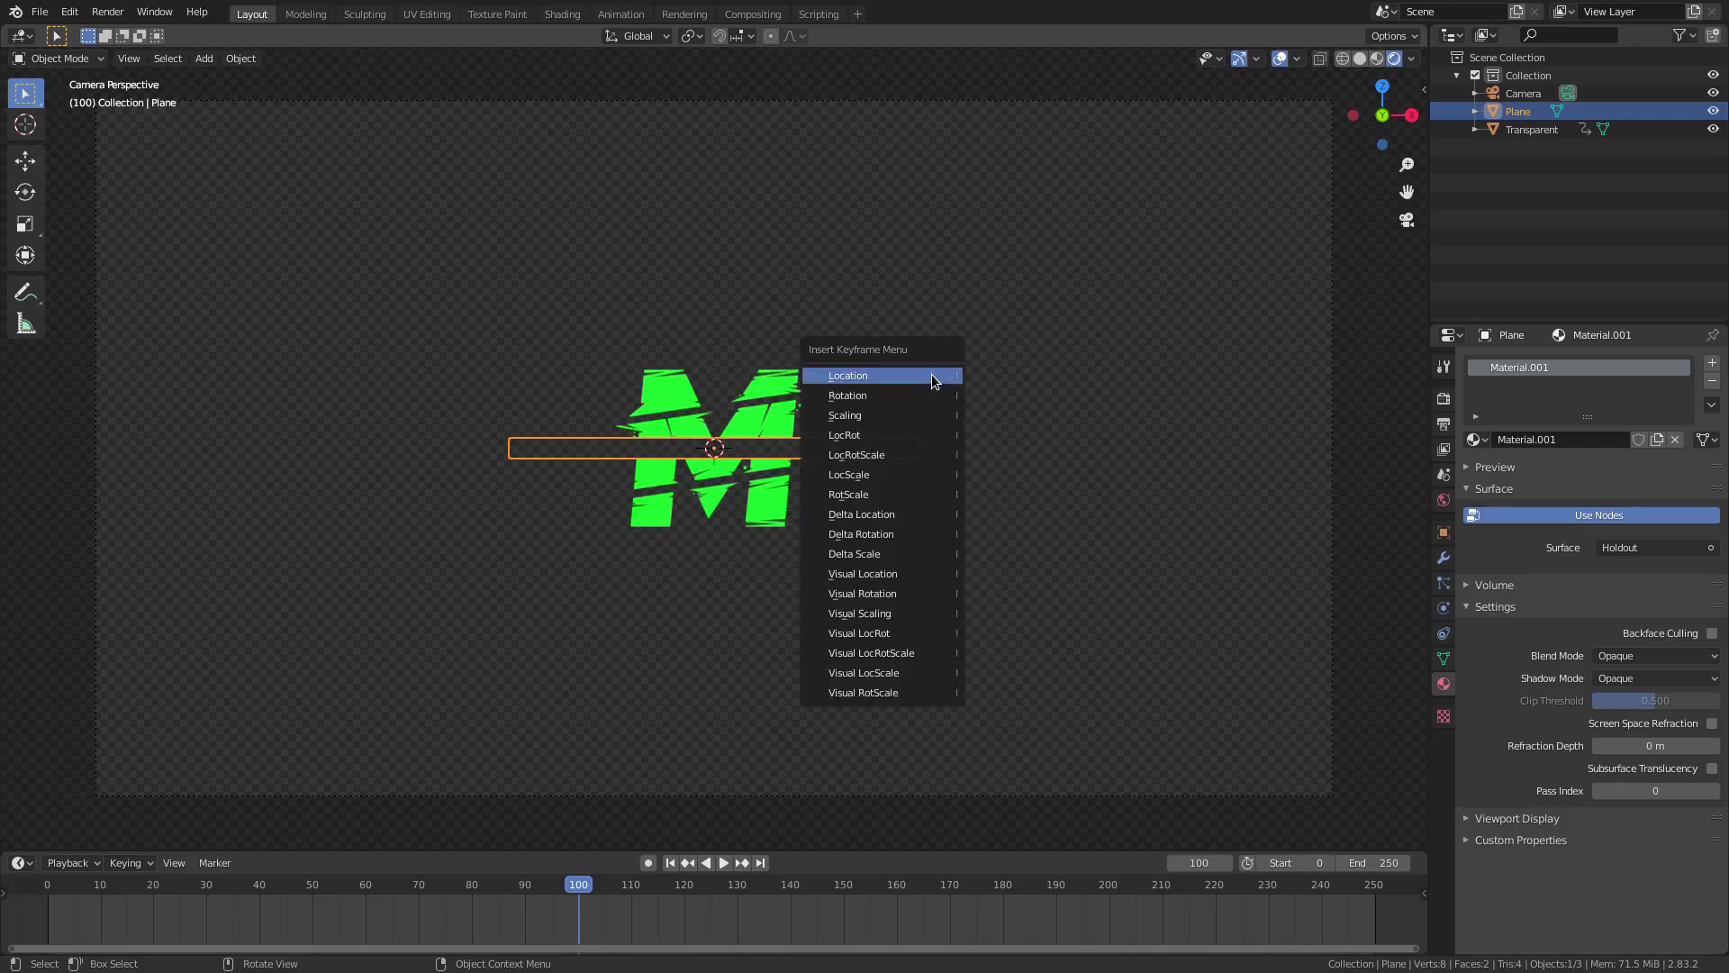
click(933, 415)
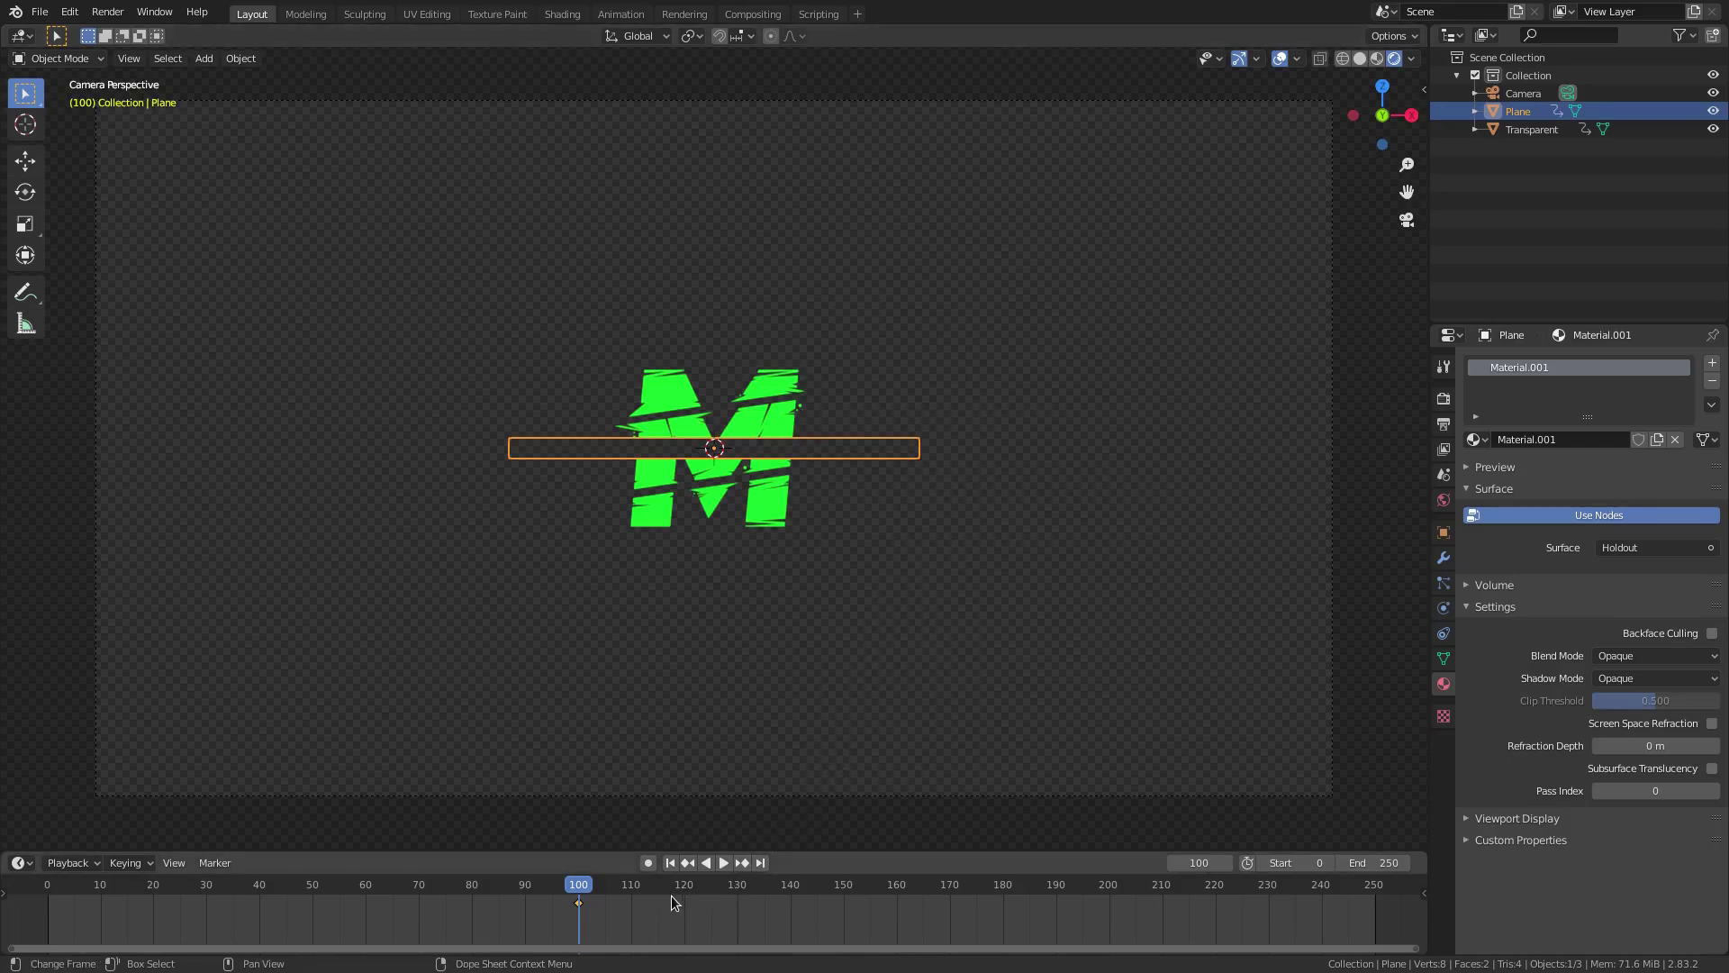
click(632, 890)
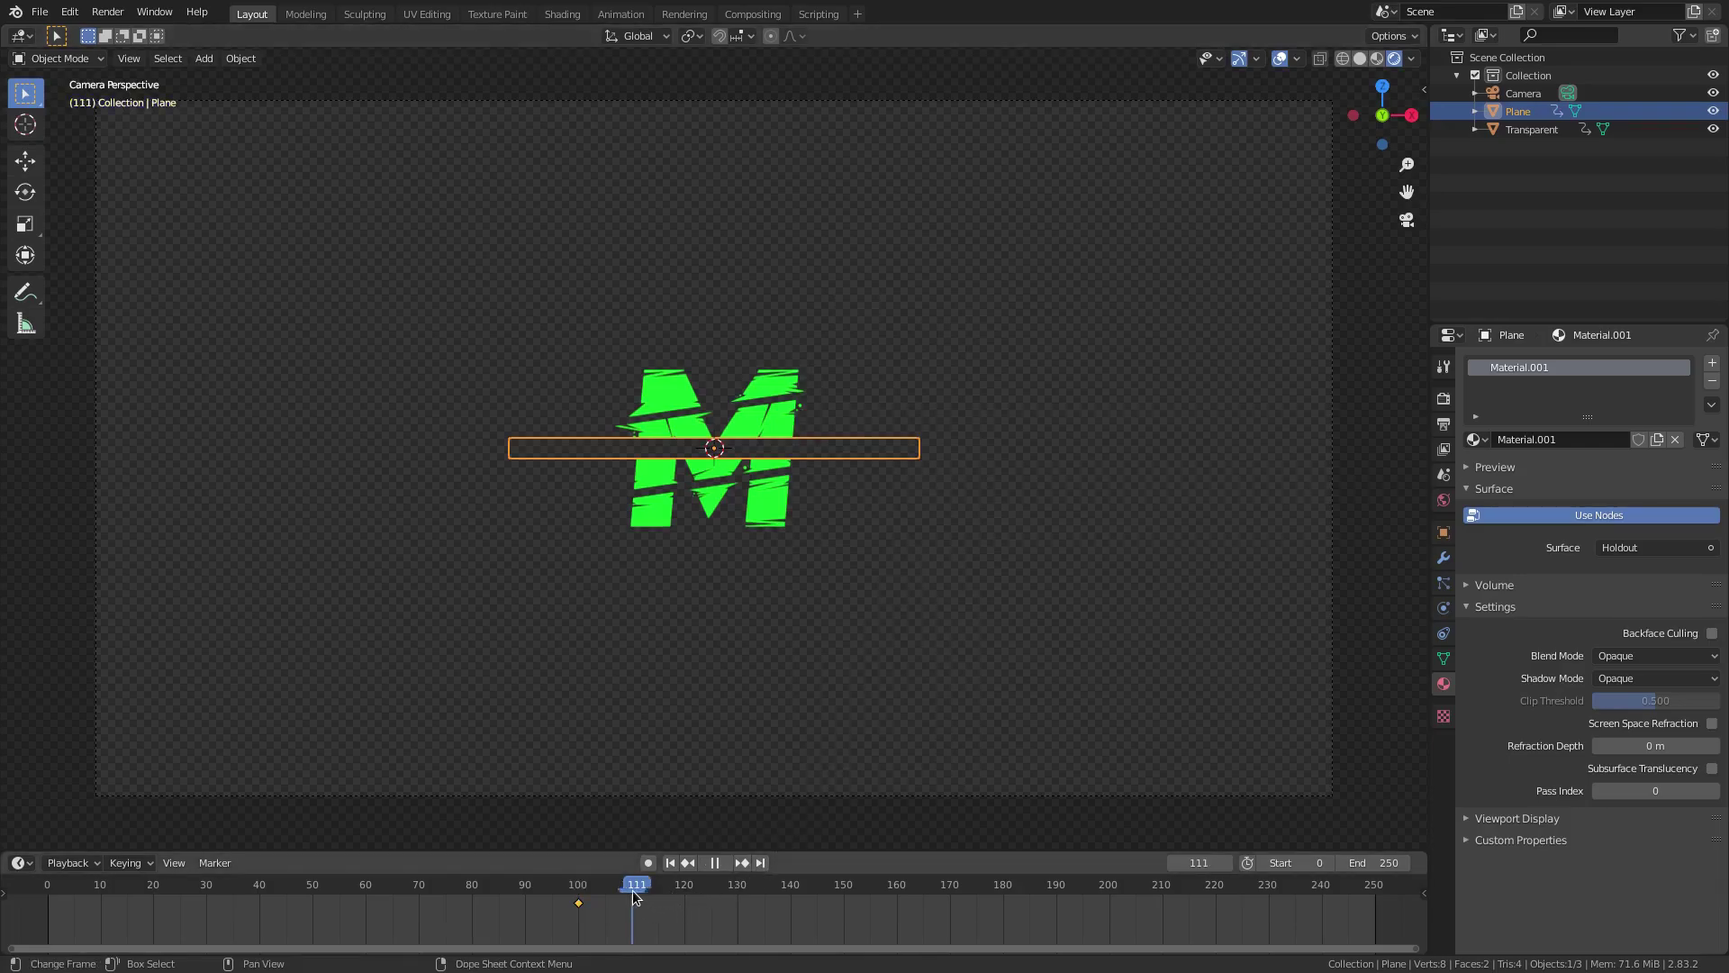
key(i)
click(879, 422)
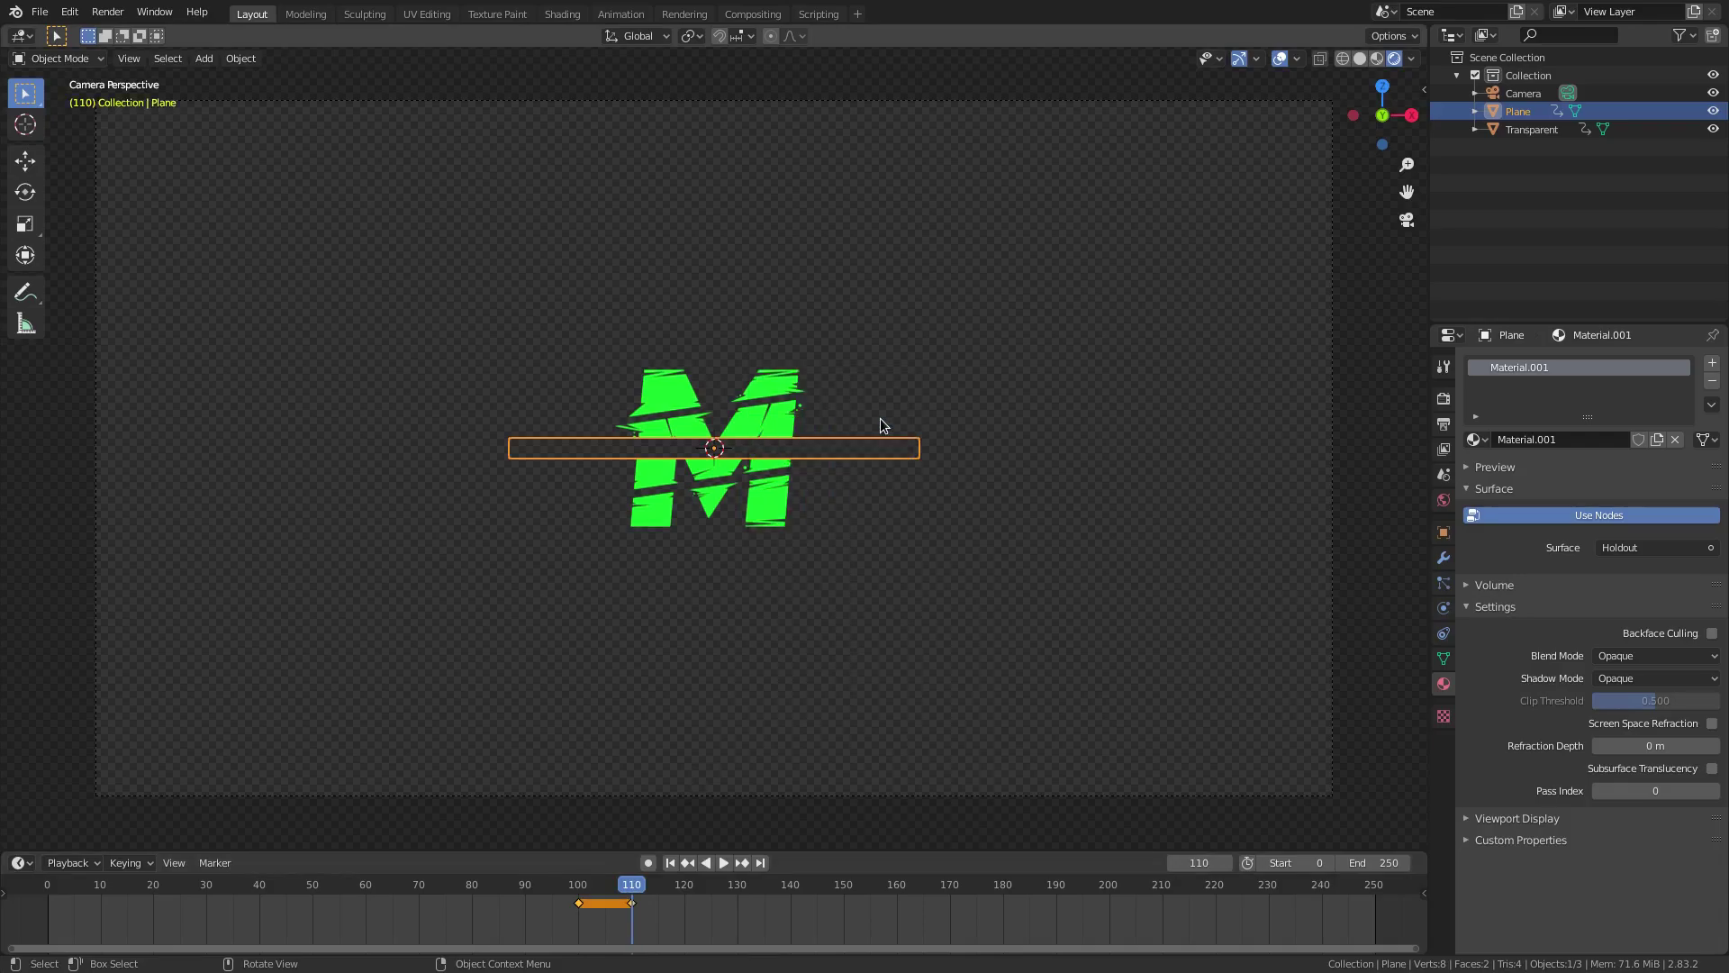
click(843, 889)
key(i)
click(887, 358)
click(1108, 889)
key(i)
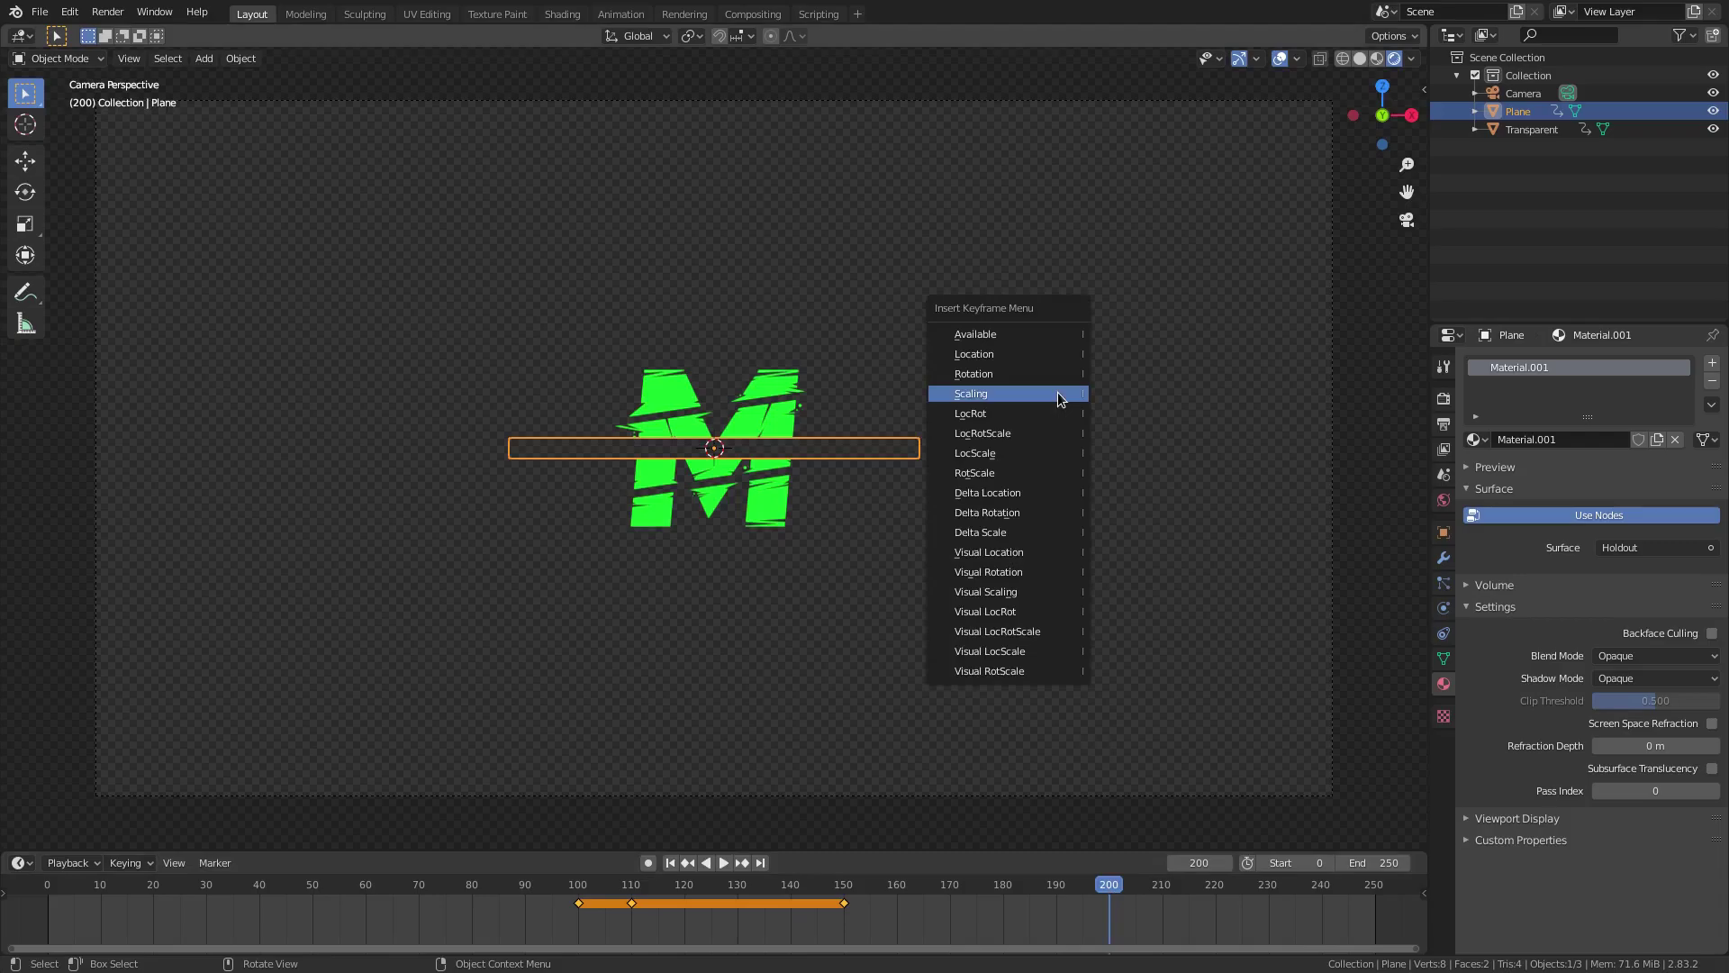
click(1060, 399)
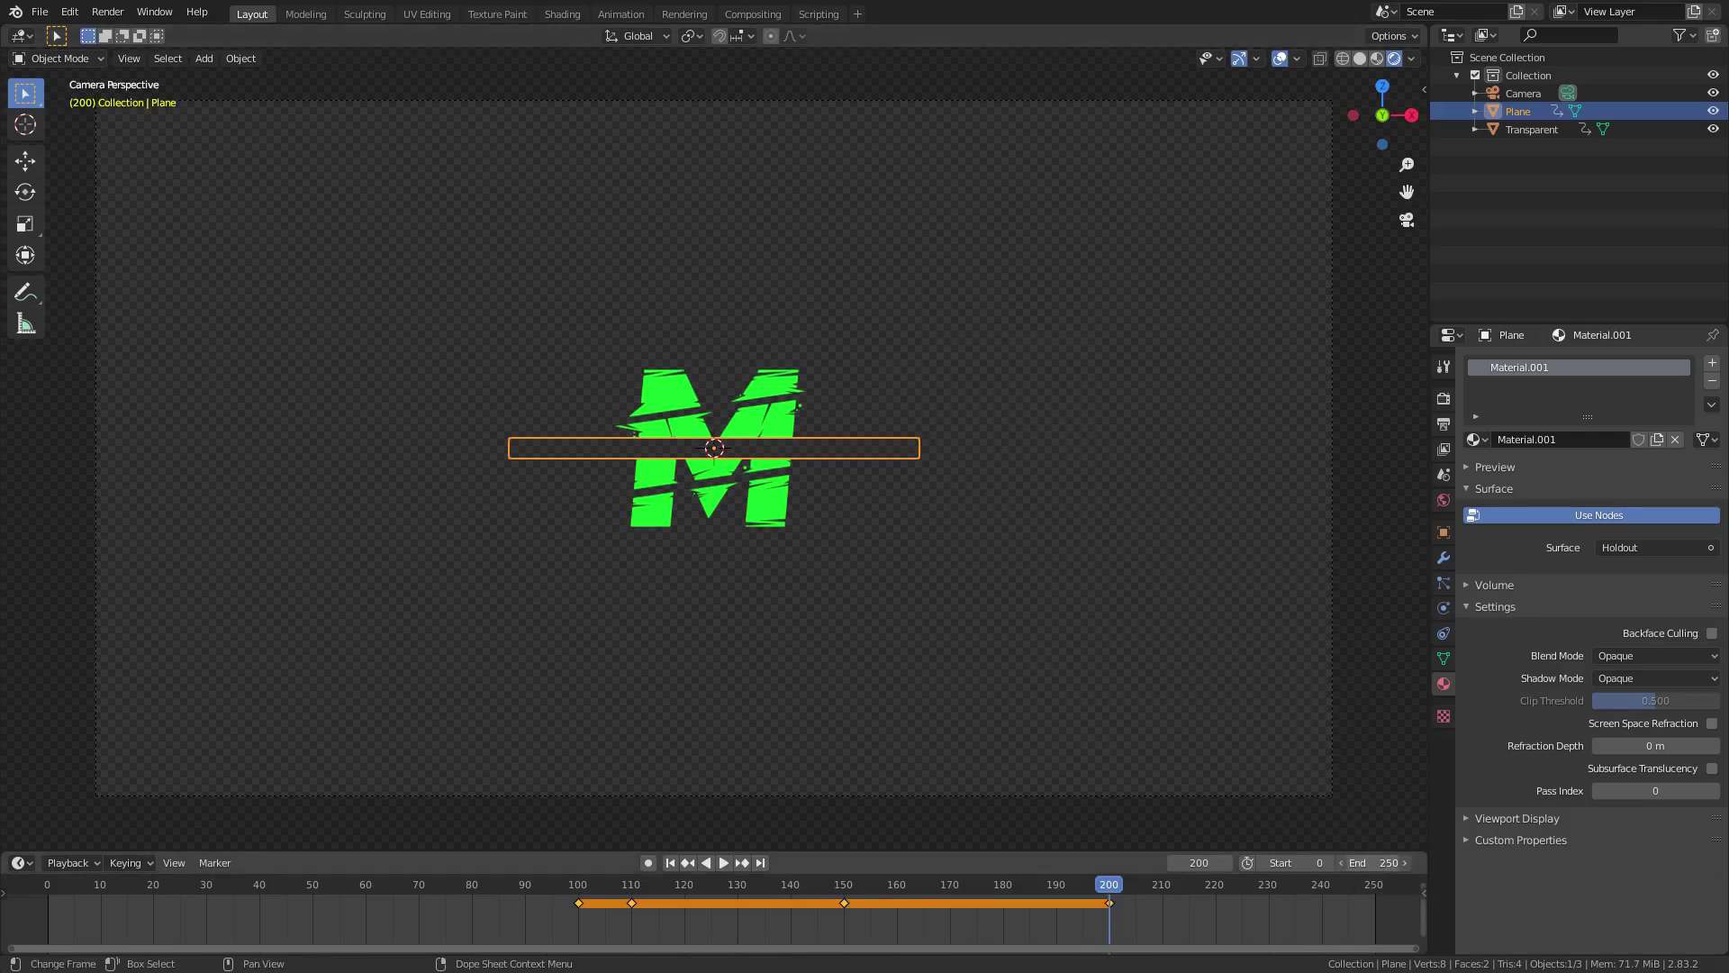
Step: Set the animation End frame to 200 and scrub back to frame 100
click(1378, 861)
text(200)
key(Return)
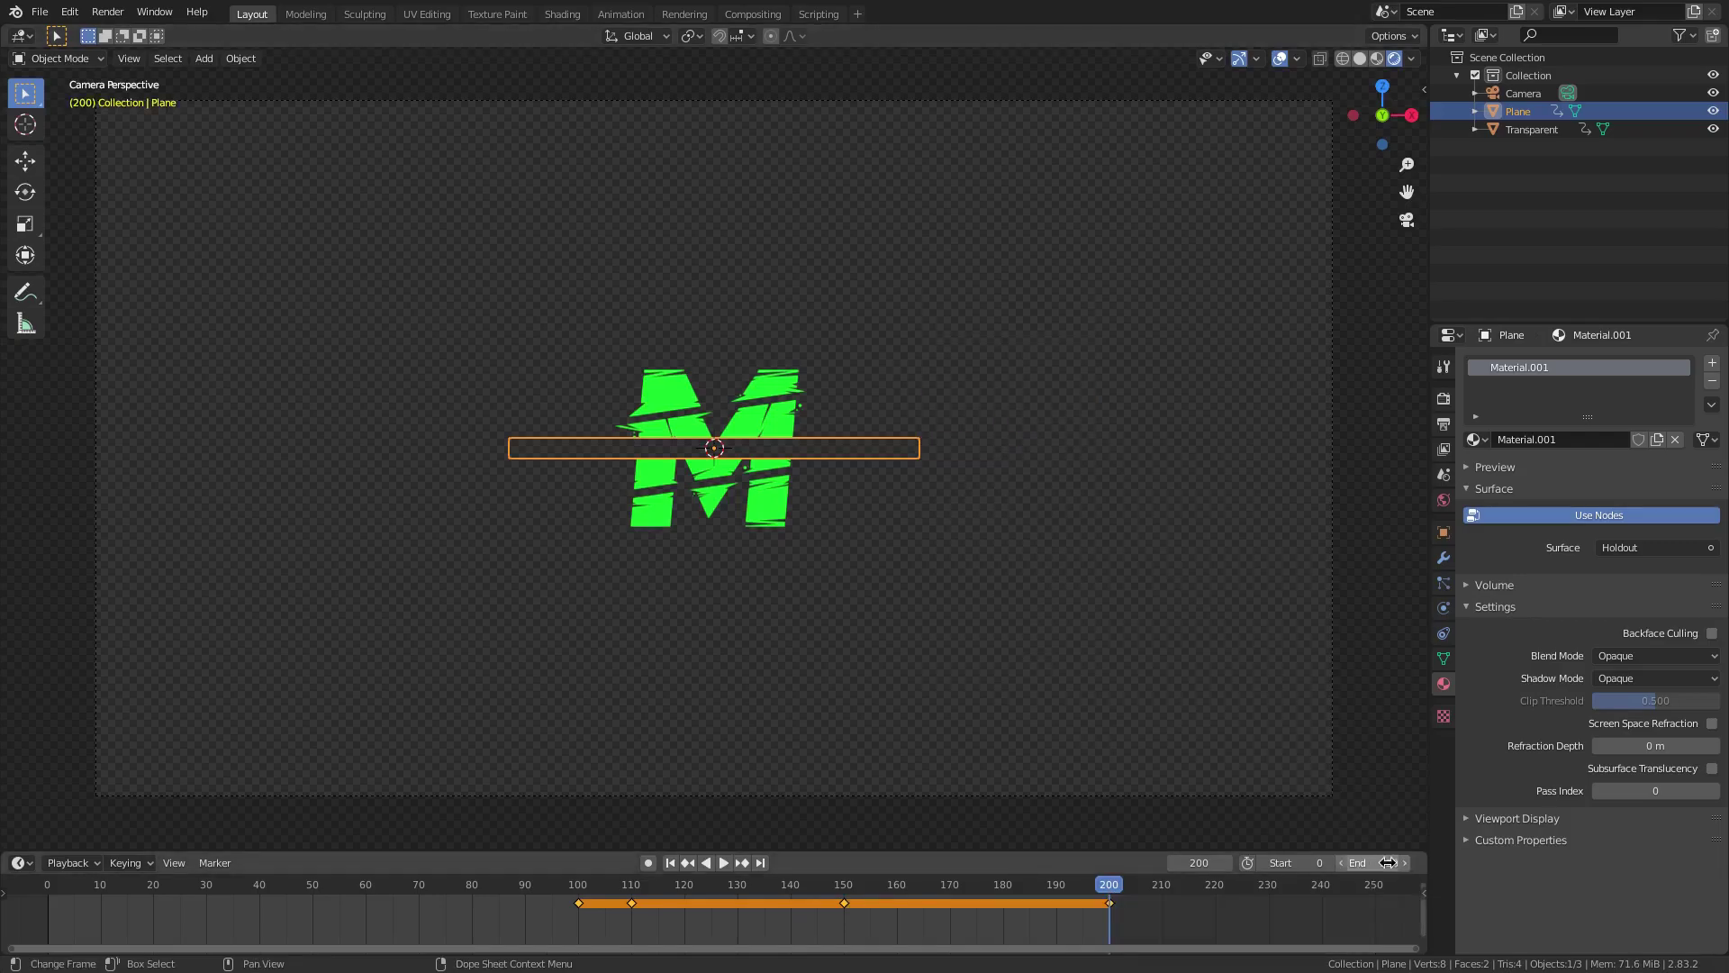
mouse_move(579, 892)
mouse_down()
mouse_move(924, 887)
mouse_move(578, 881)
mouse_up()
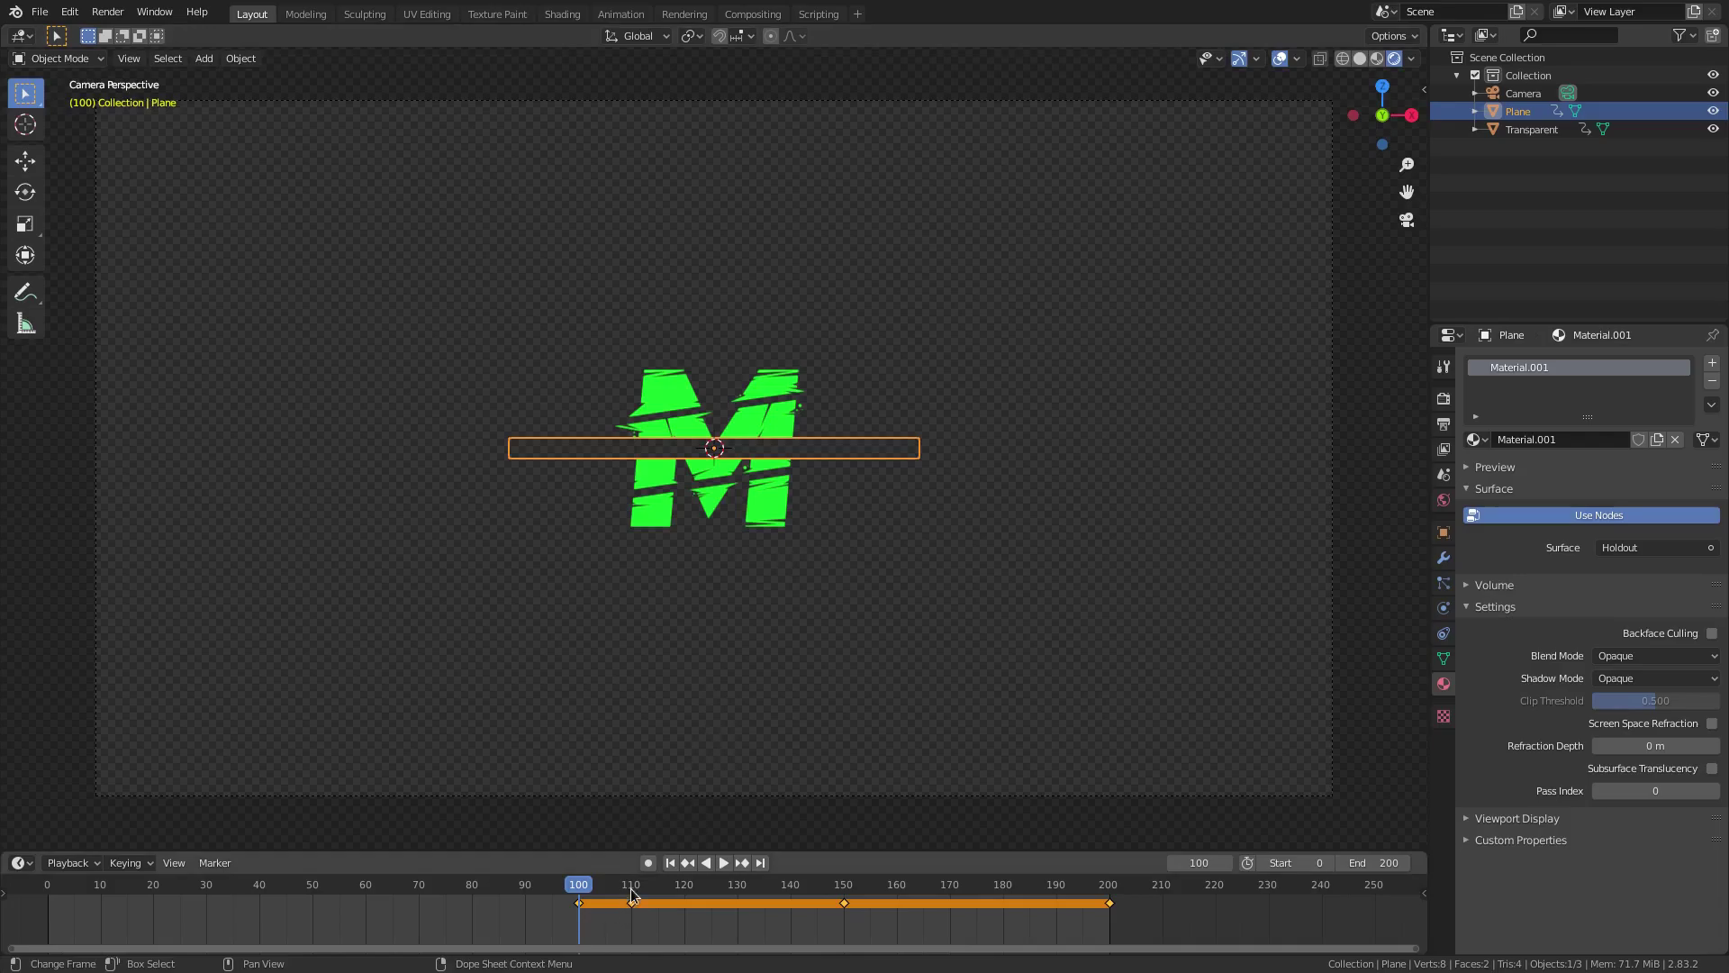
Step: Flatten the bar to zero height with S Z 0 and key its scale at frame 100
text(s)
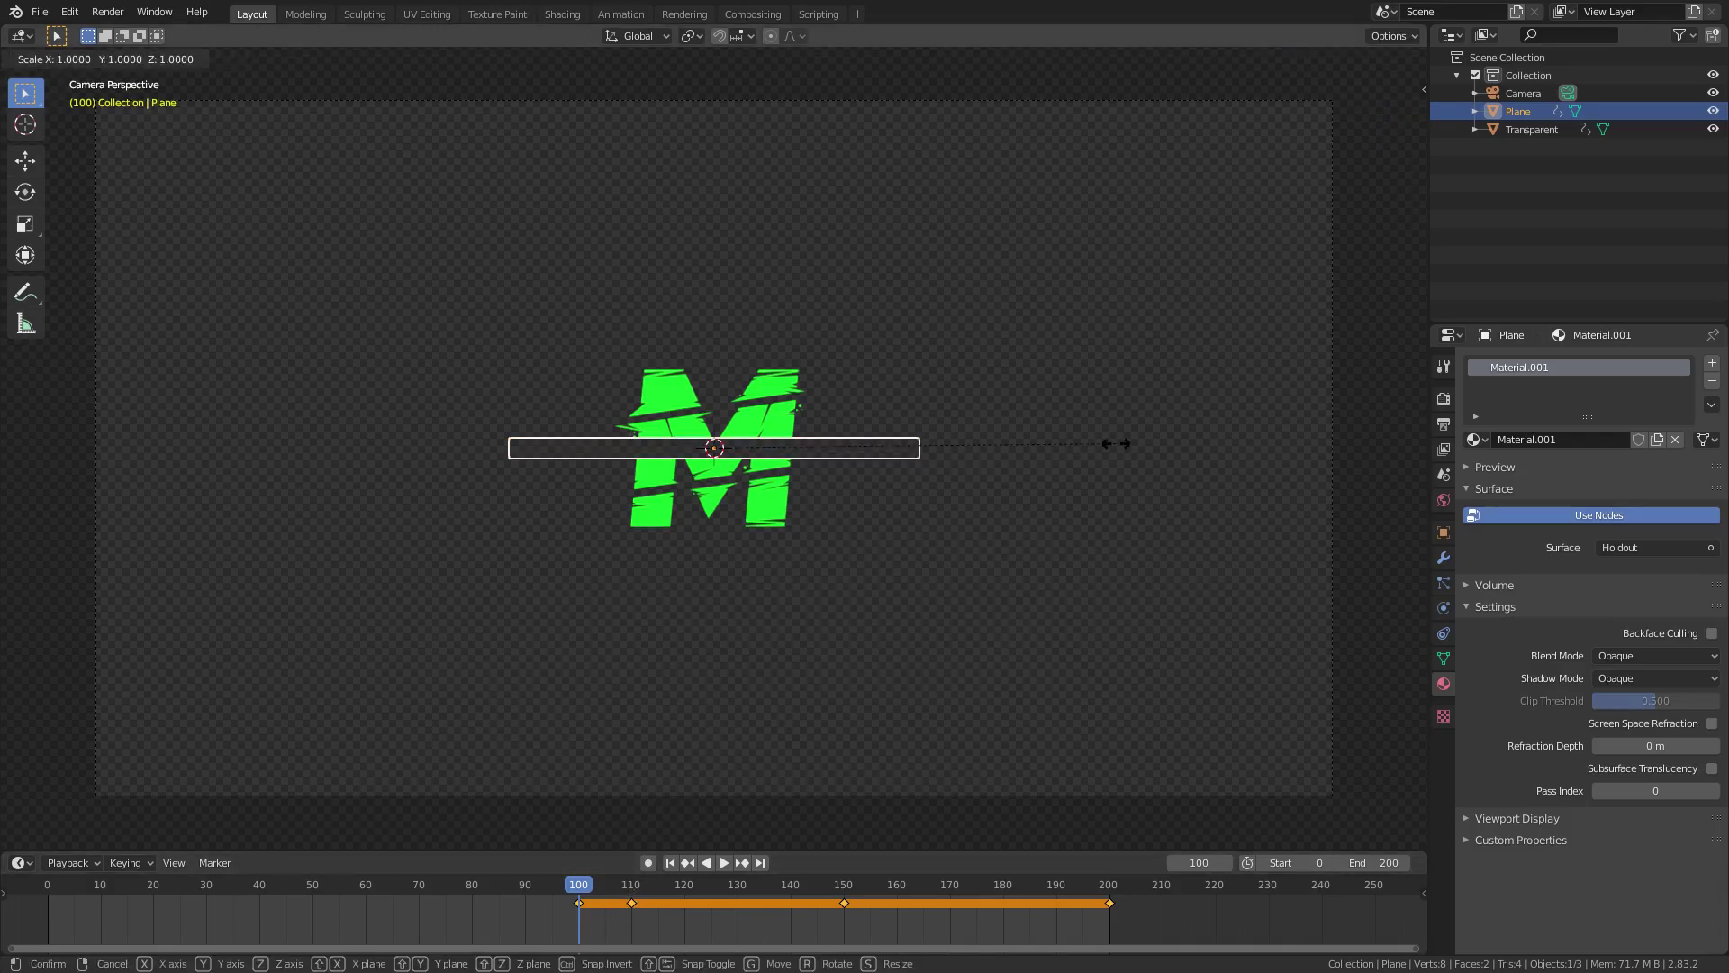
text(z)
text(0)
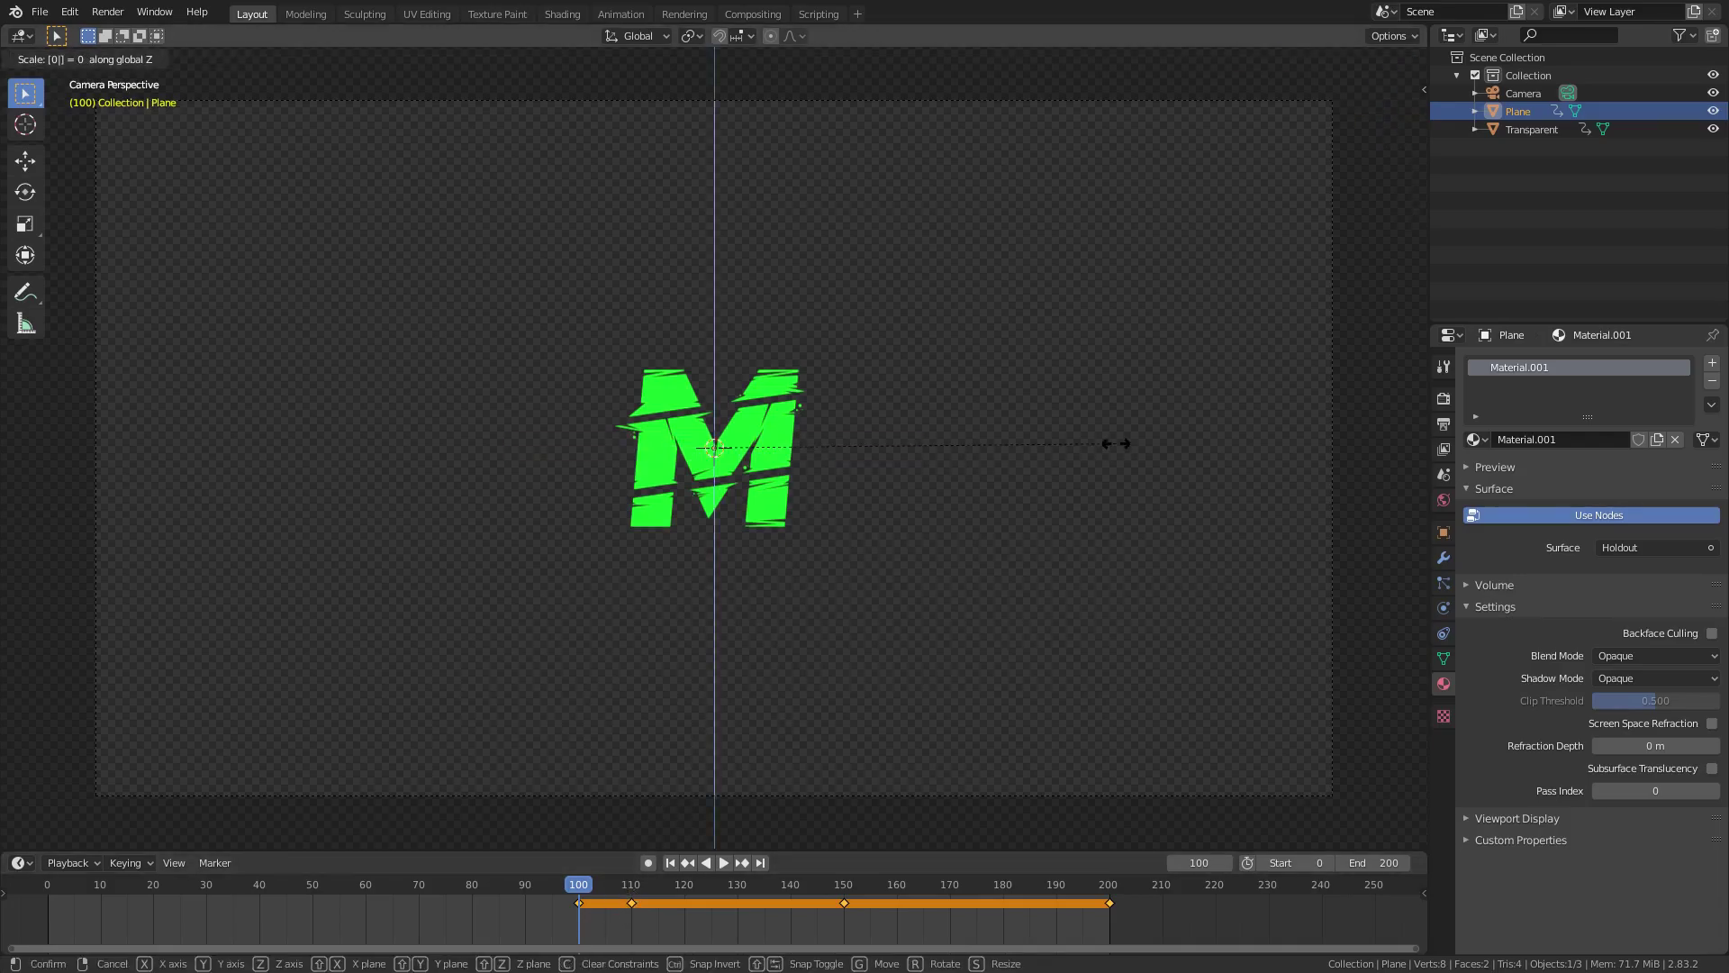
key(Return)
scroll(335, 462, up, 5)
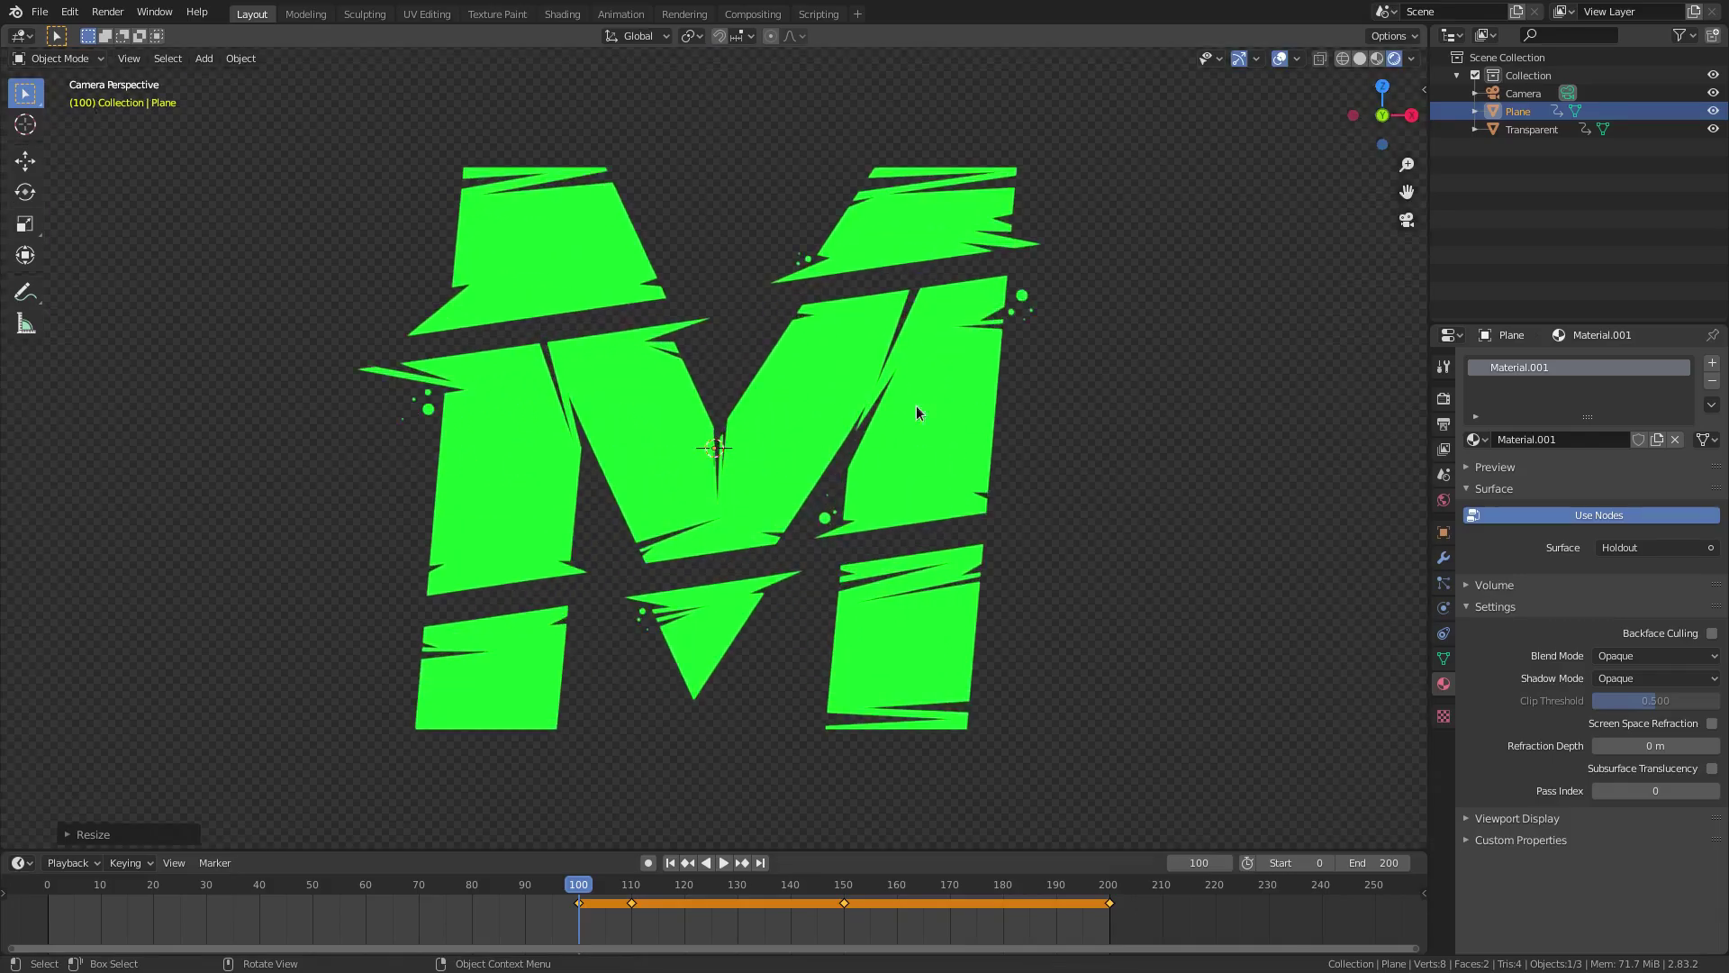
scroll(916, 412, down, 5)
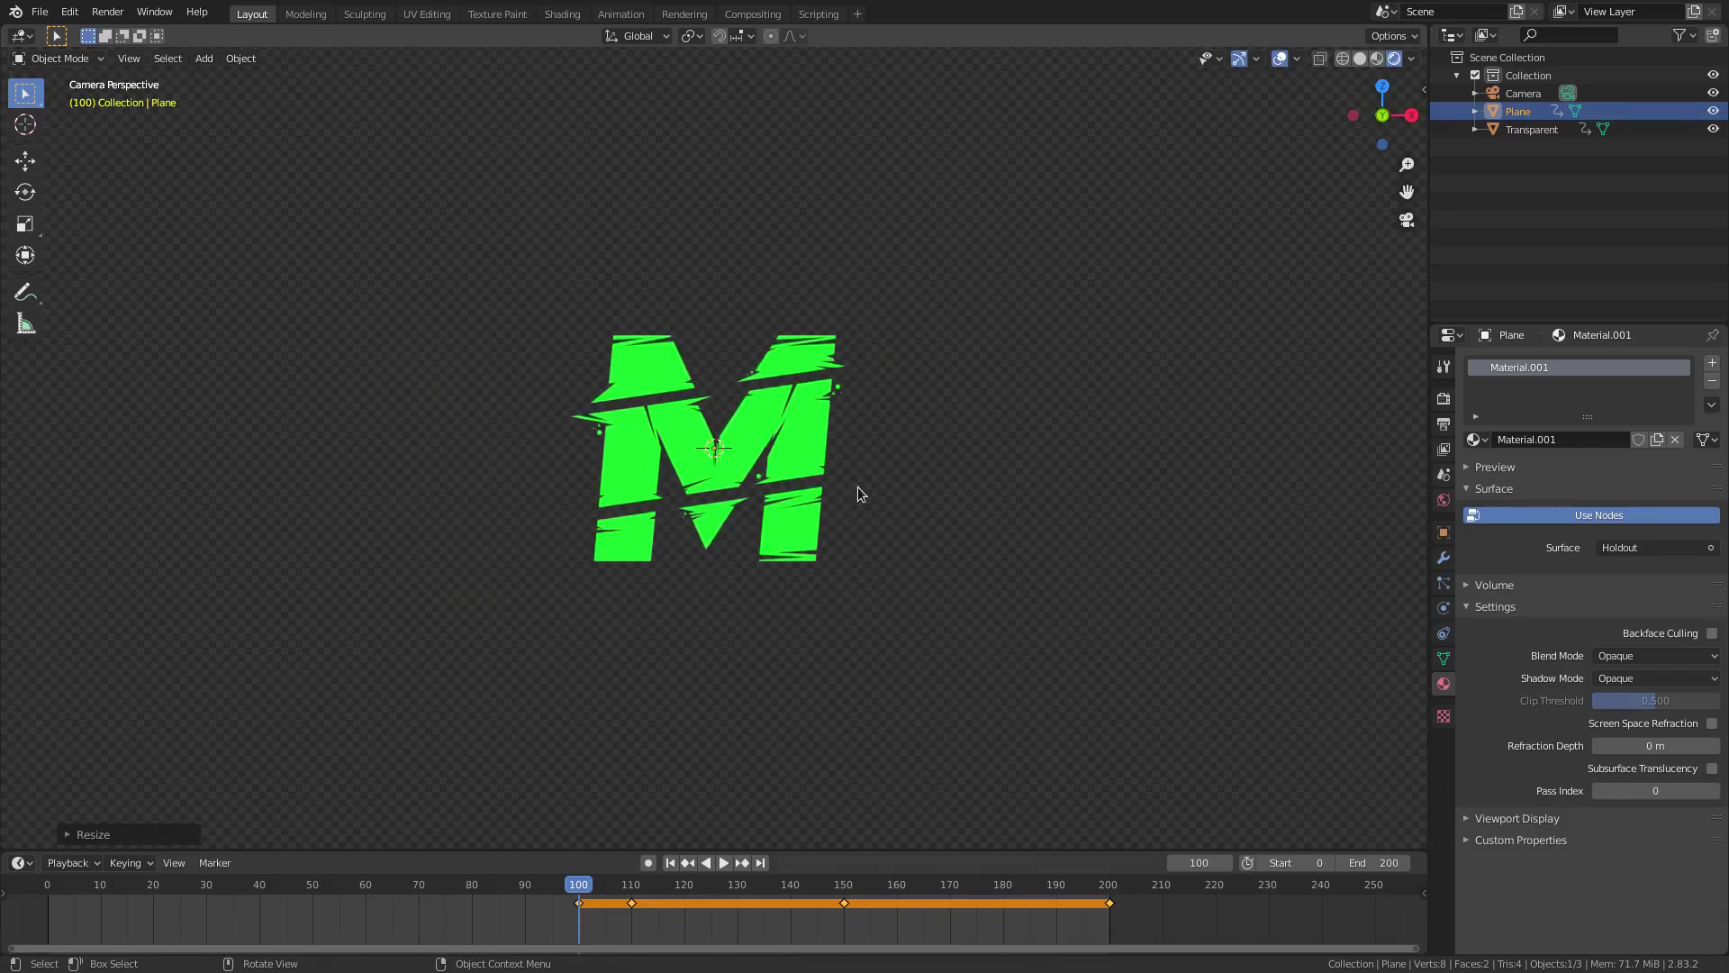
key(i)
click(888, 406)
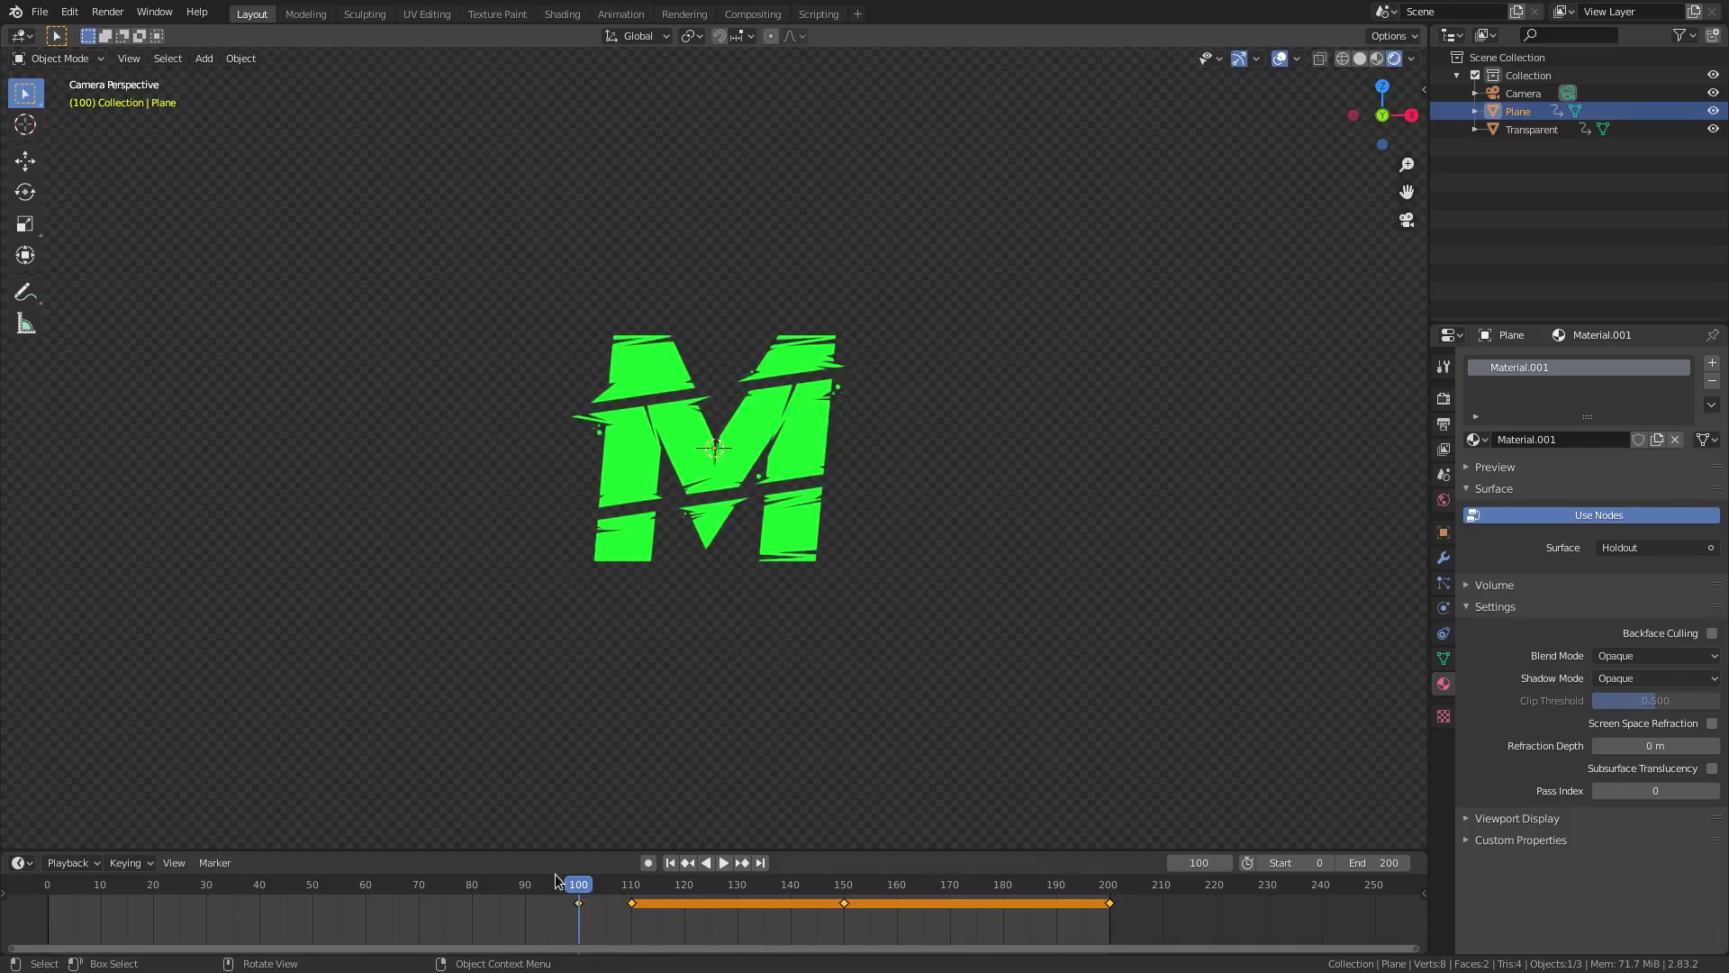
drag(577, 883, 634, 887)
Step: At frame 110, stretch the bar vertically over the M's middle and key its scale
click(723, 862)
click(635, 886)
key(s)
key(Escape)
key(space)
key(s)
key(z)
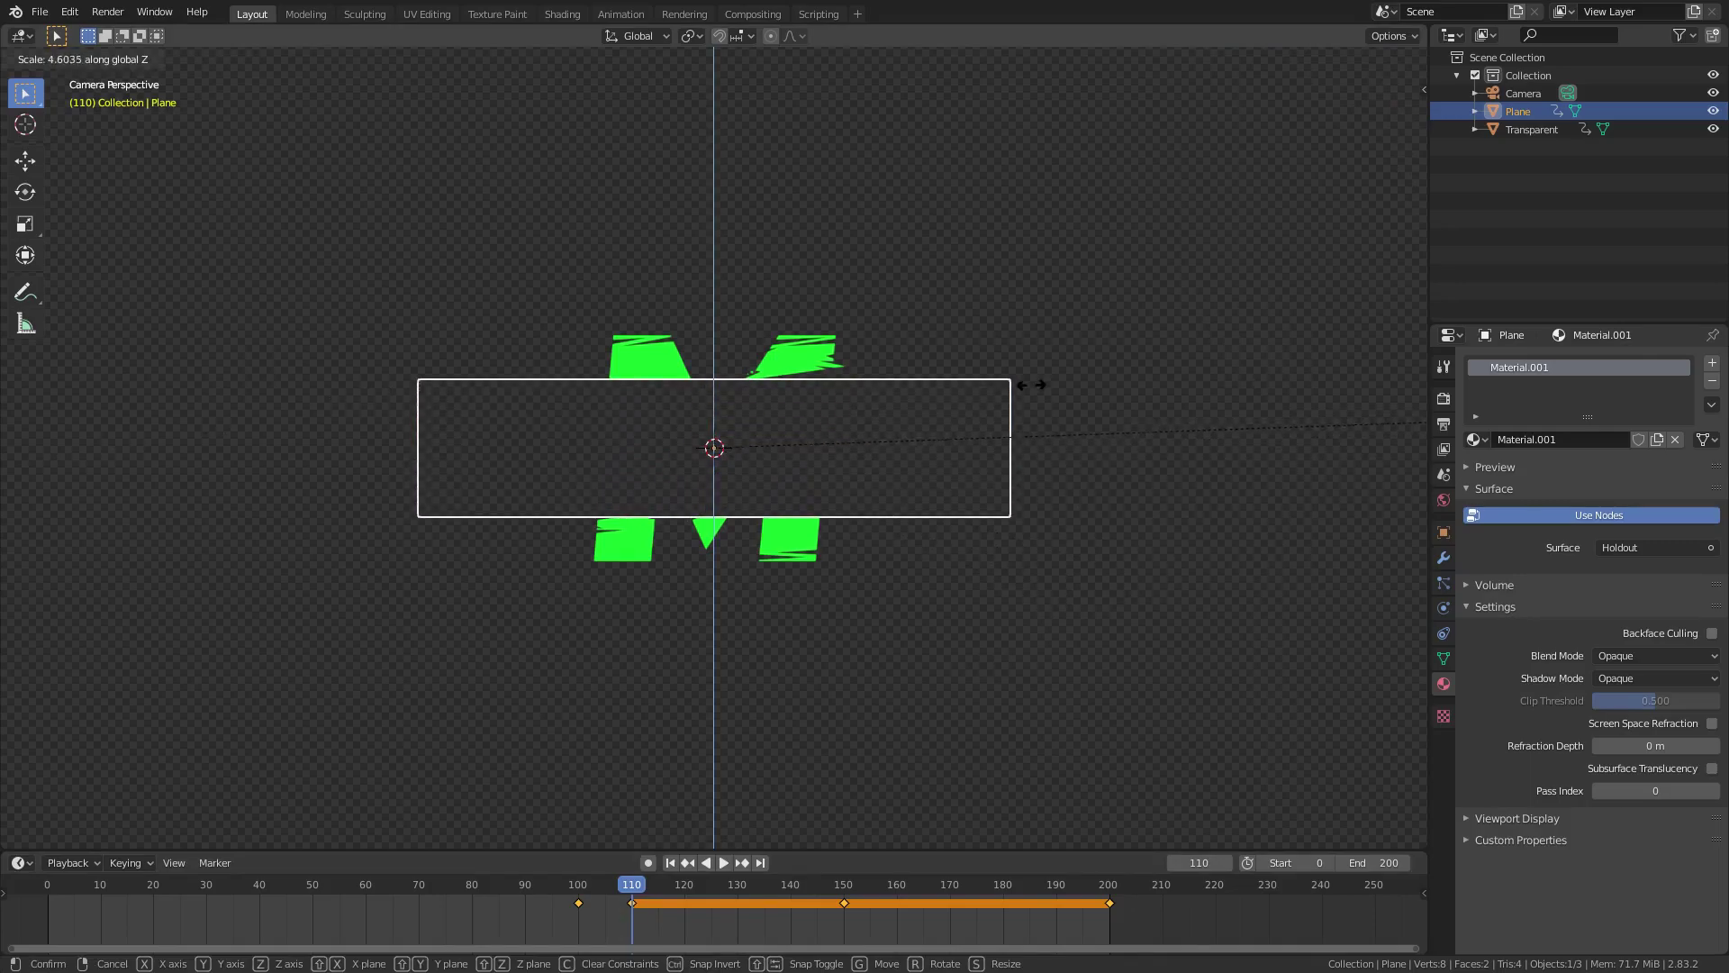
click(682, 411)
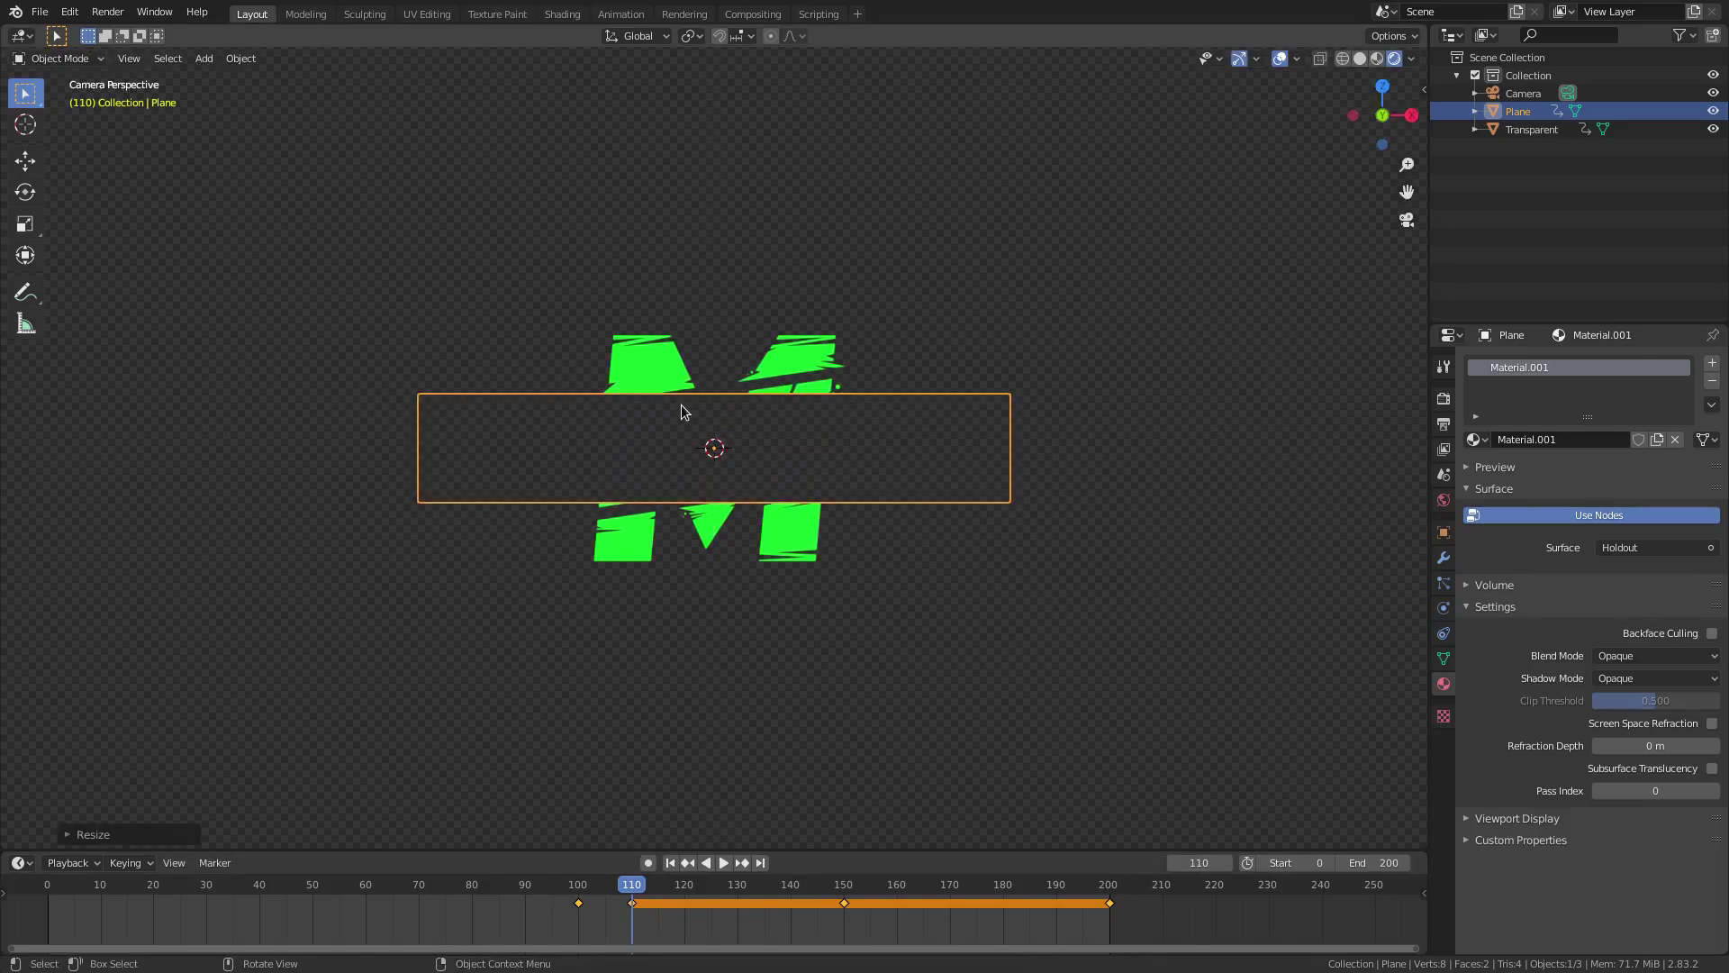
key(i)
click(1111, 338)
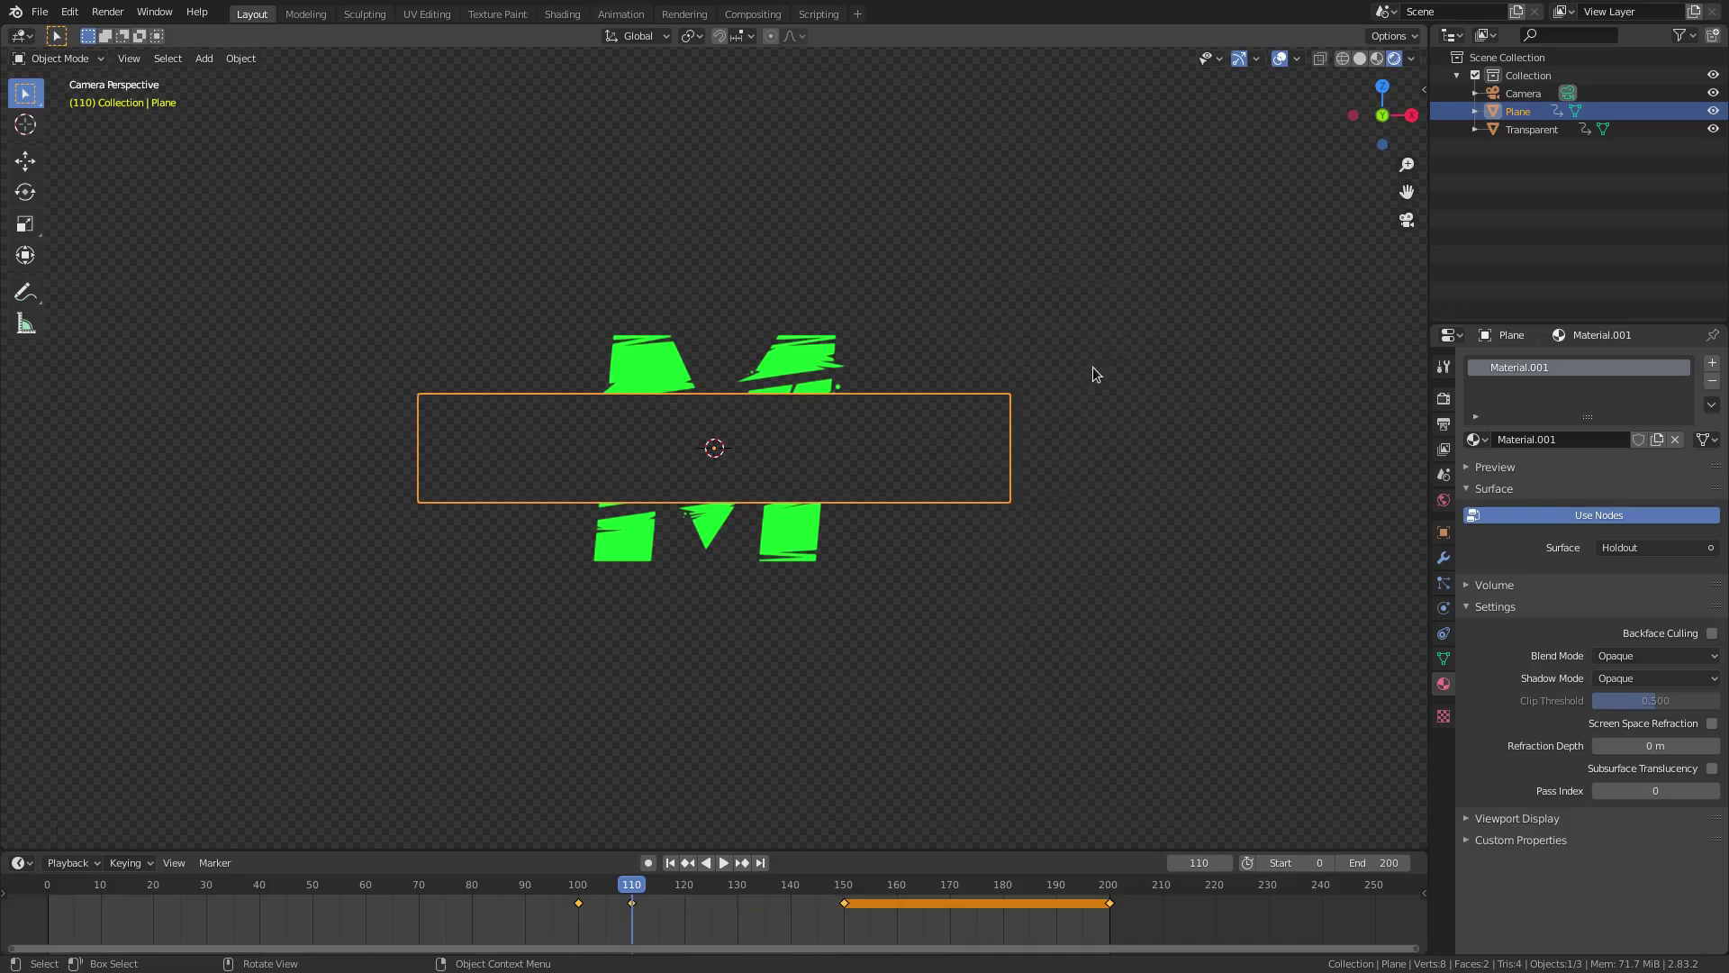
Step: At frame 150, stretch the bar to cover most of the M and key its scale
click(845, 891)
key(s)
key(z)
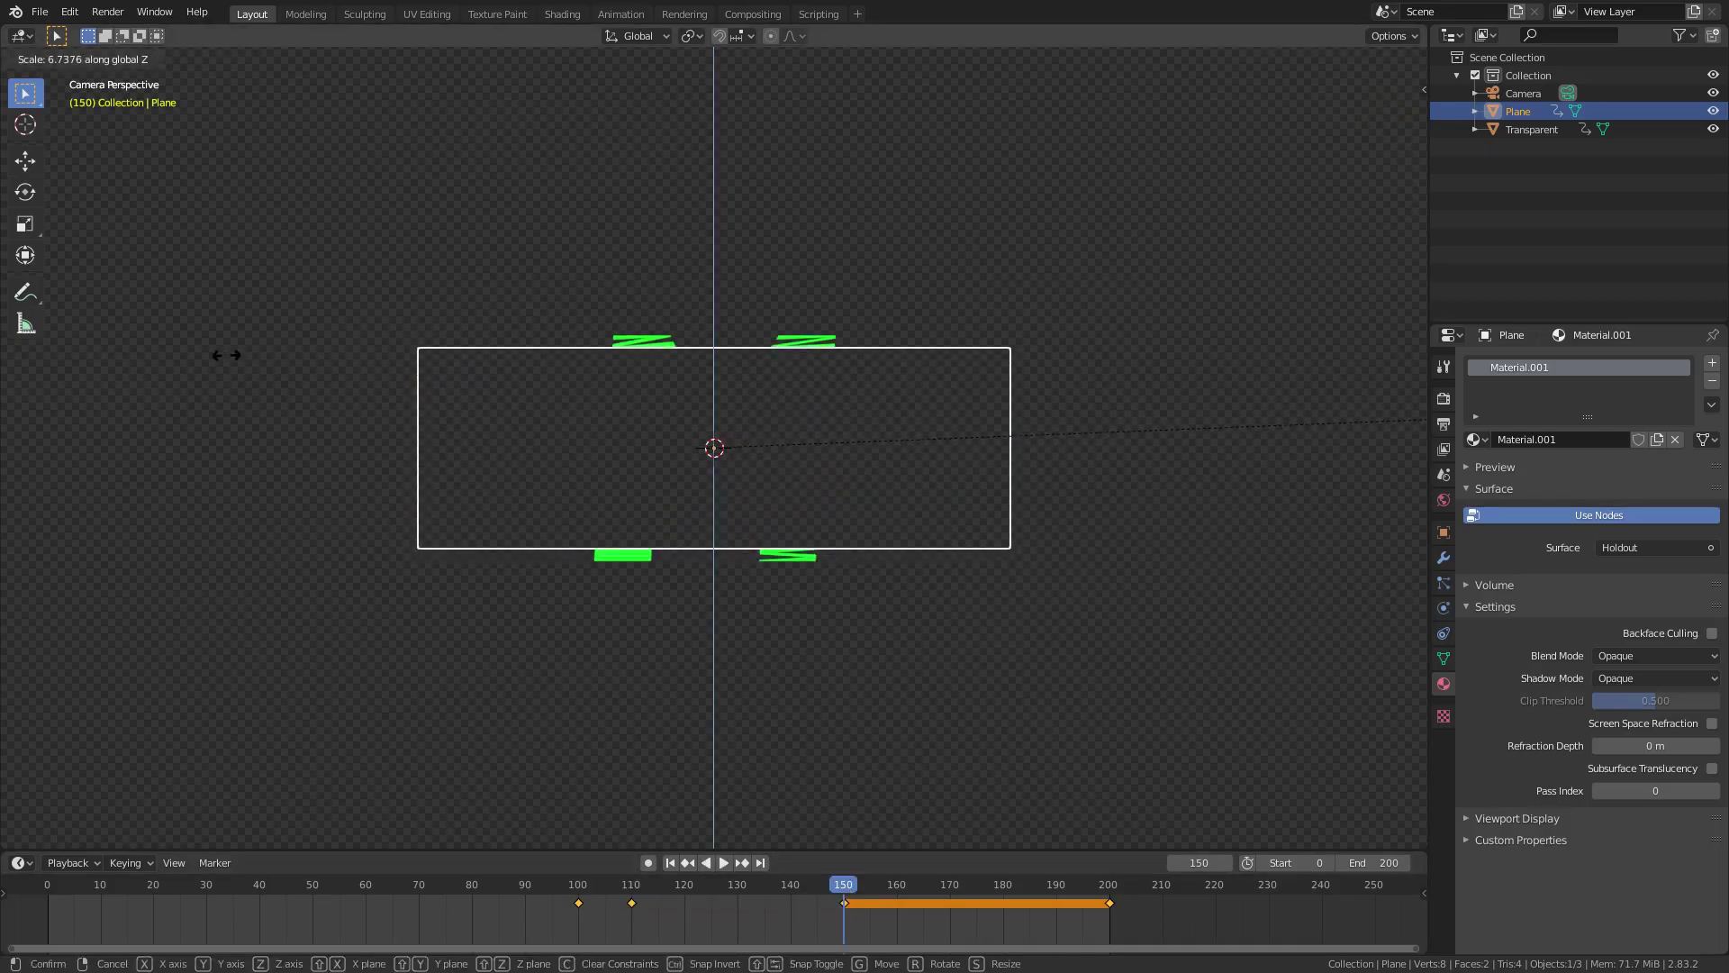
click(189, 419)
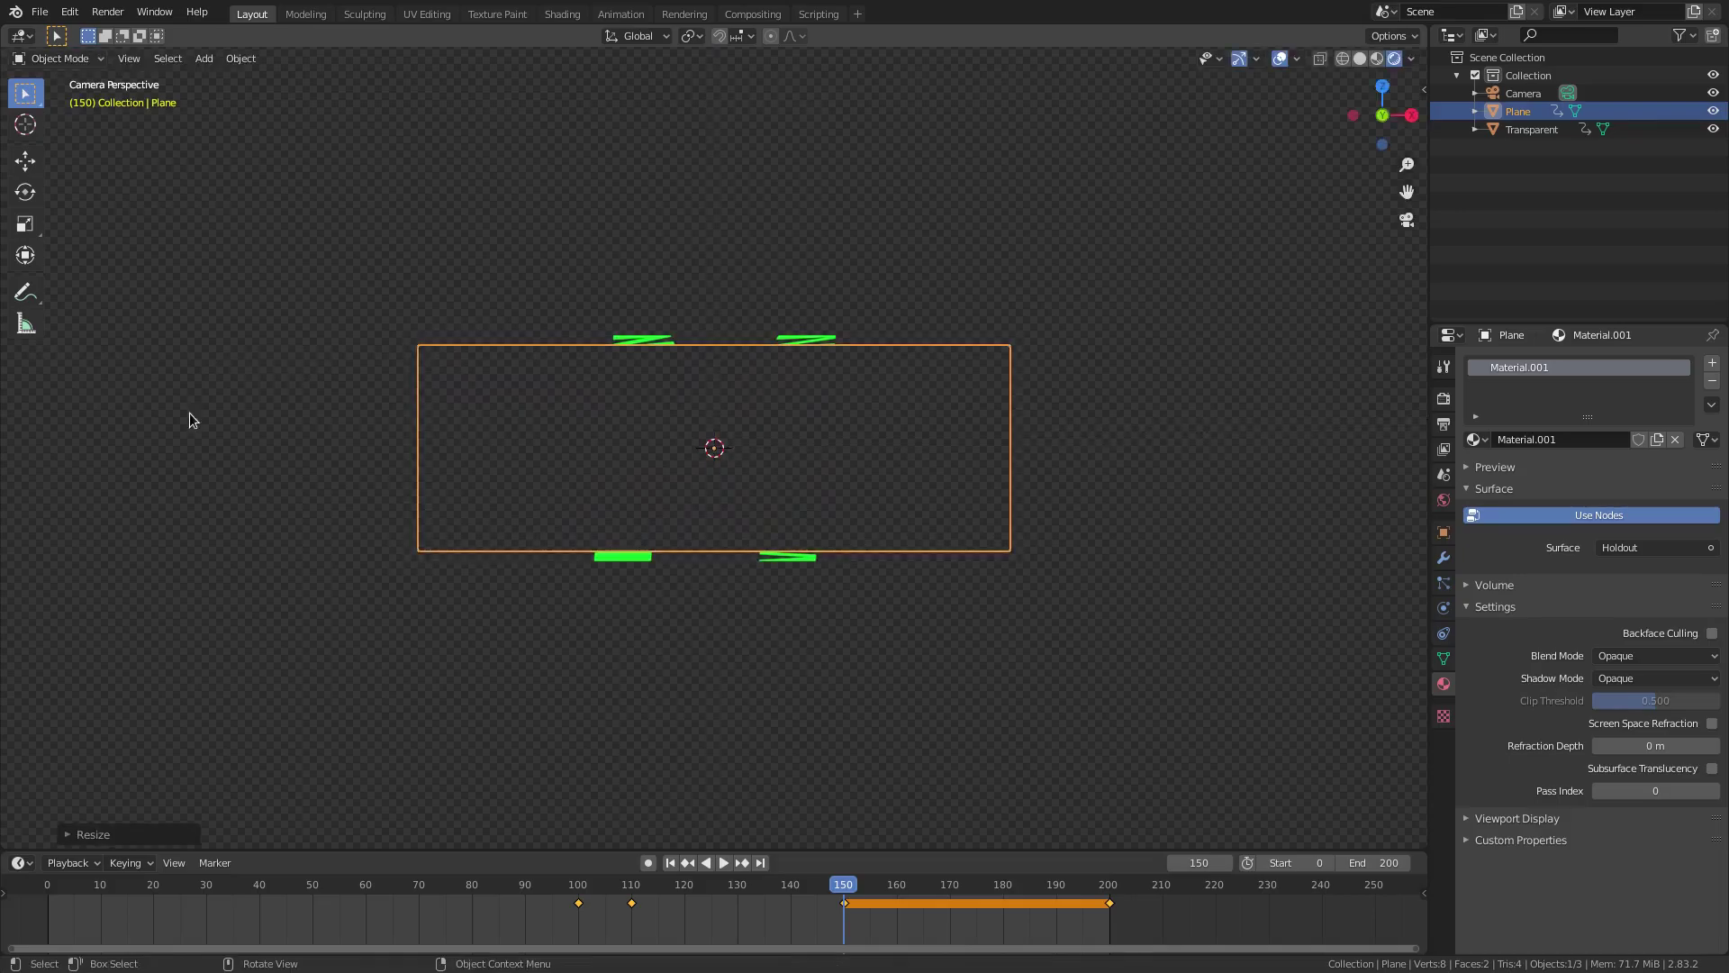
key(i)
click(905, 221)
Step: Go to frame 200 and begin scaling the bar vertically again
click(768, 863)
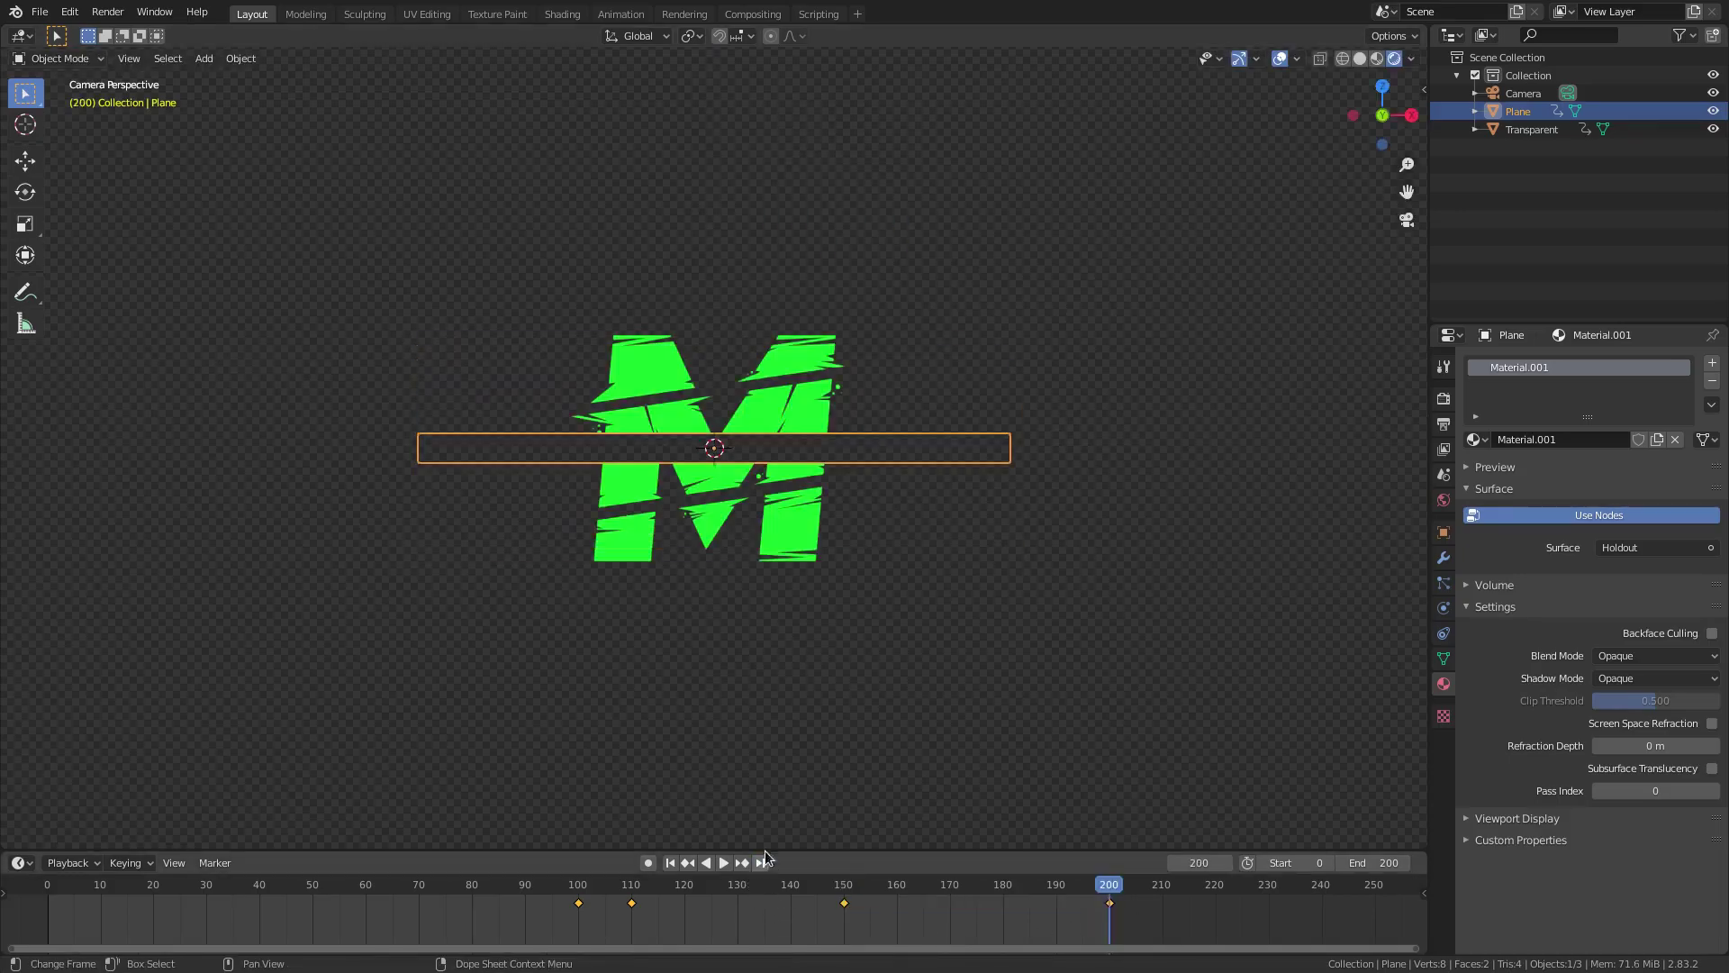
key(s)
key(z)
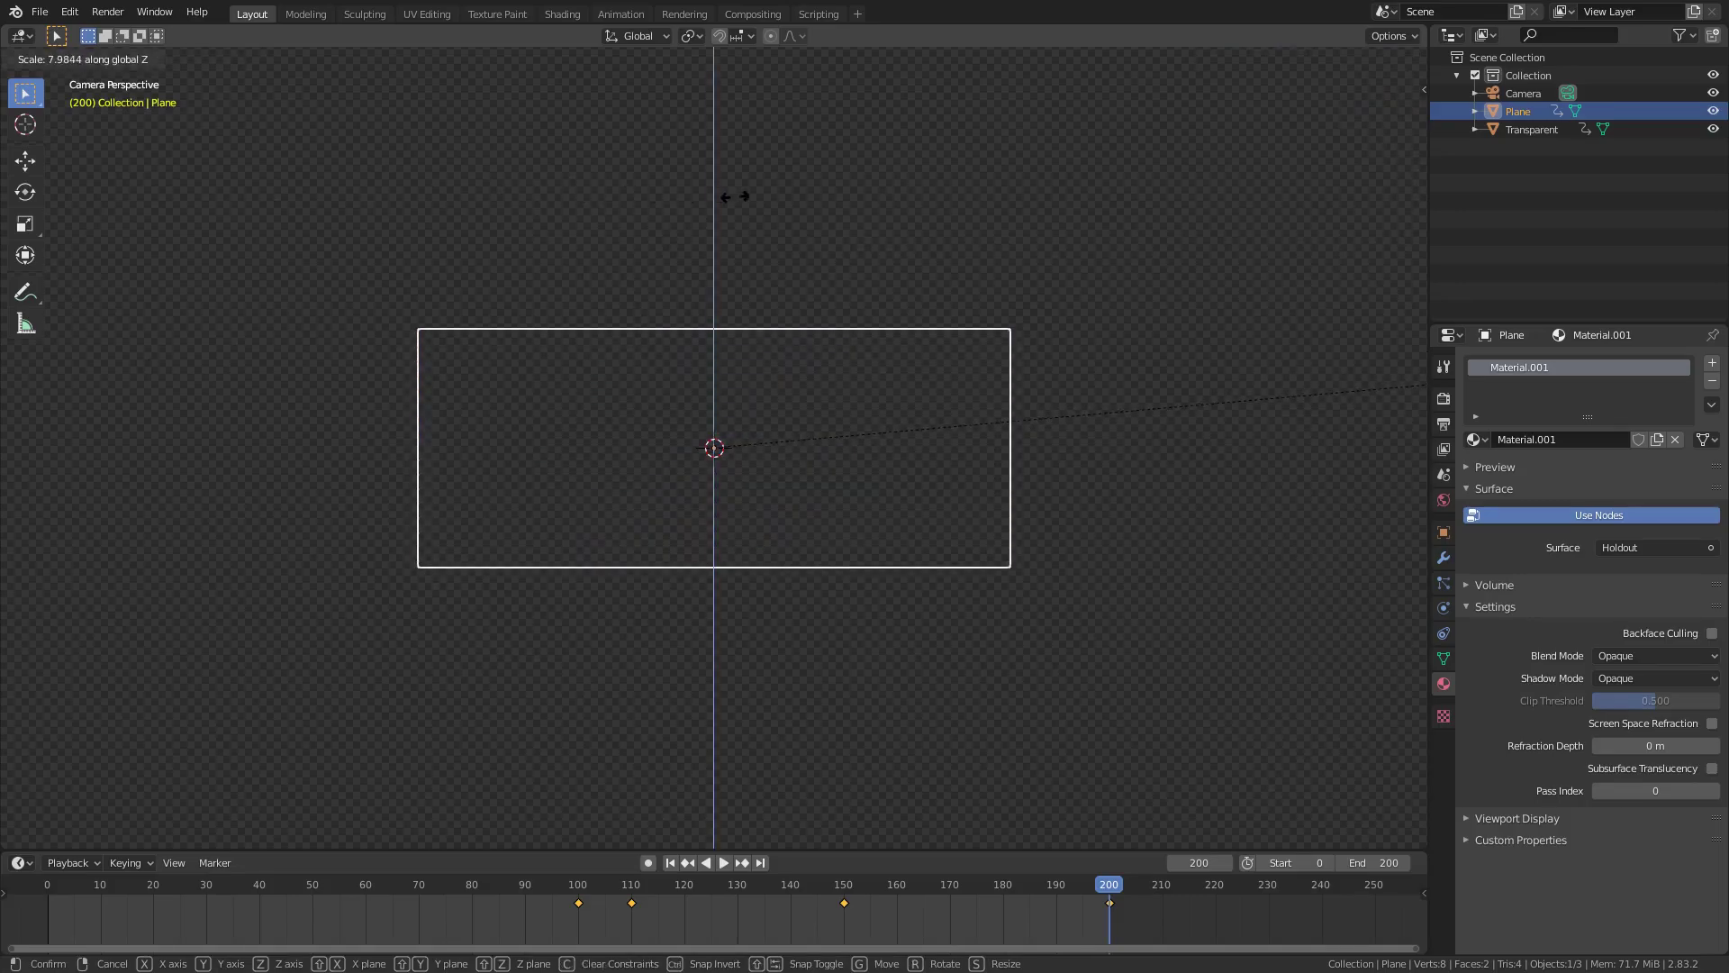
Step: Stretch the bar over the whole M and key its scale at frame 200
click(811, 210)
key(s)
key(z)
click(1042, 205)
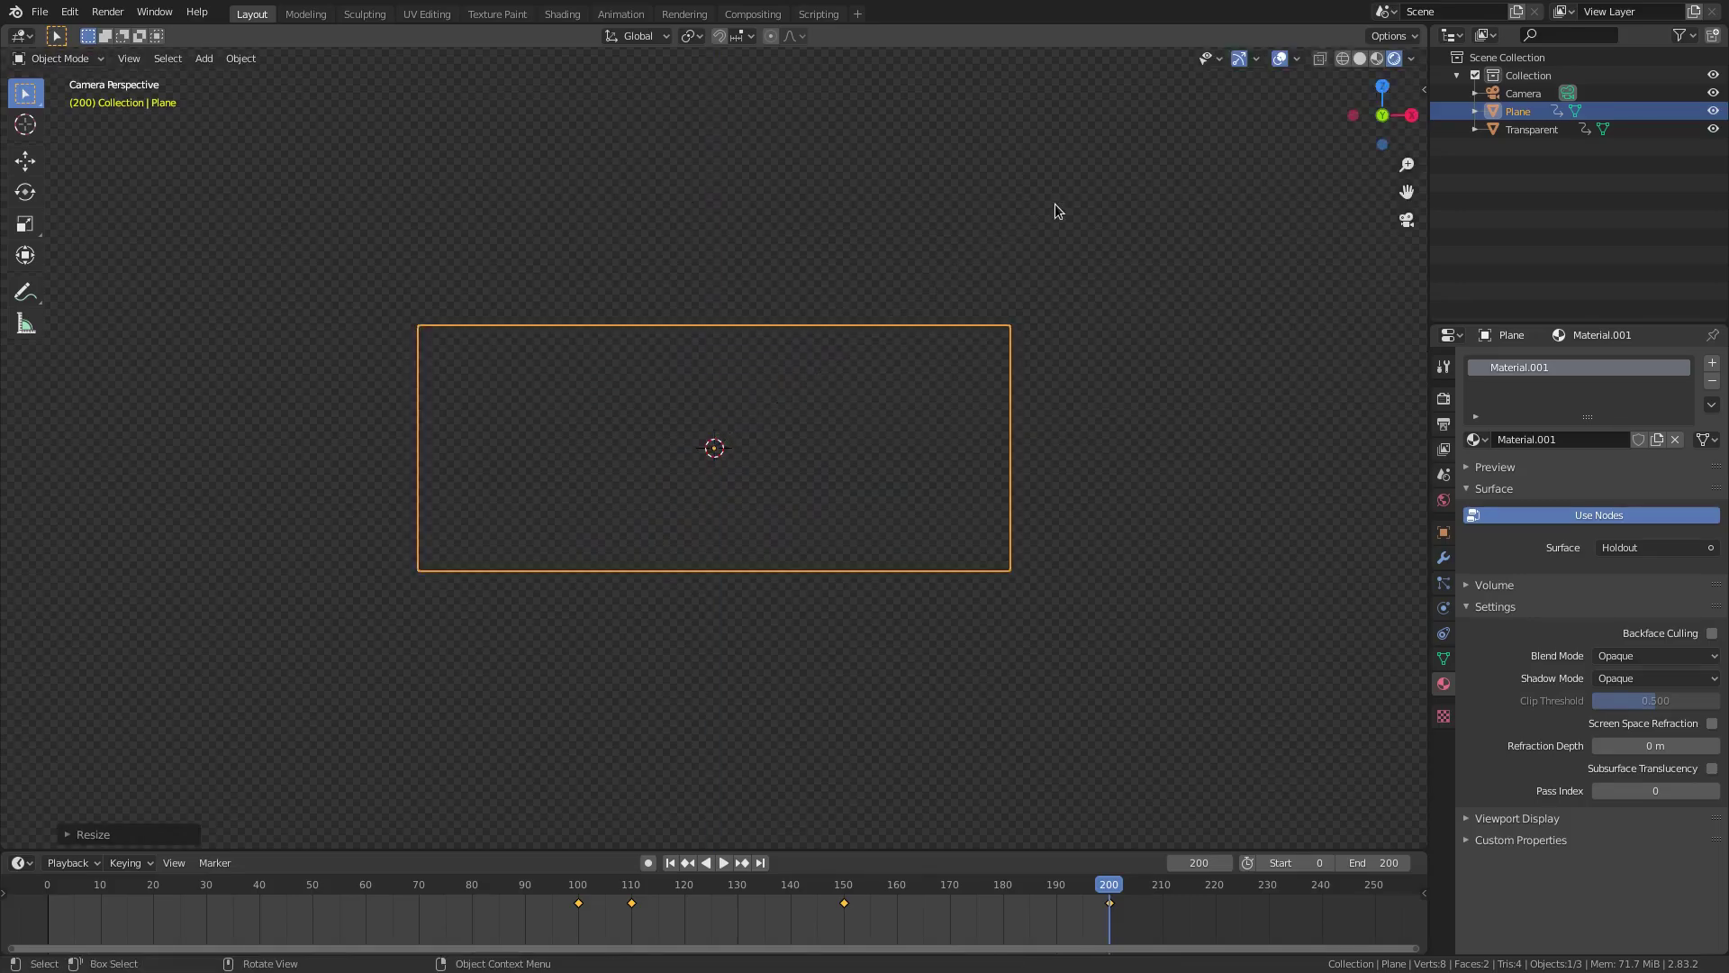
key(i)
click(1053, 203)
Step: Return to the first frame, select the camera and hide viewport overlays
scroll(721, 815, down, 3)
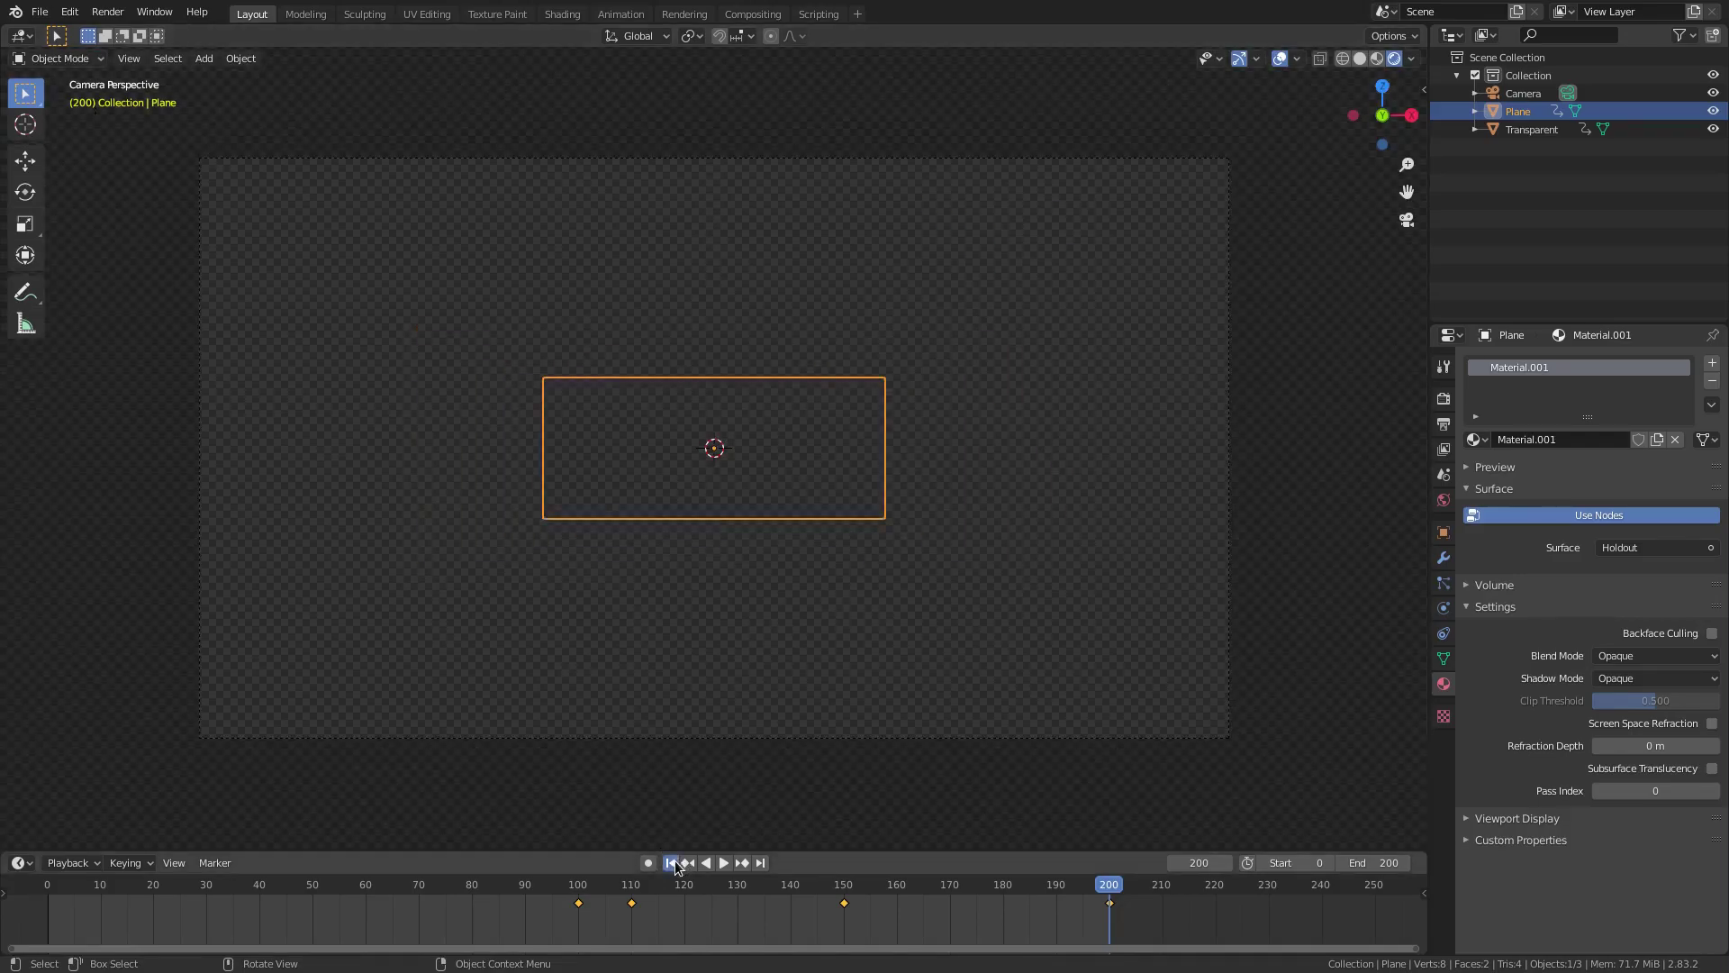
click(670, 863)
click(718, 744)
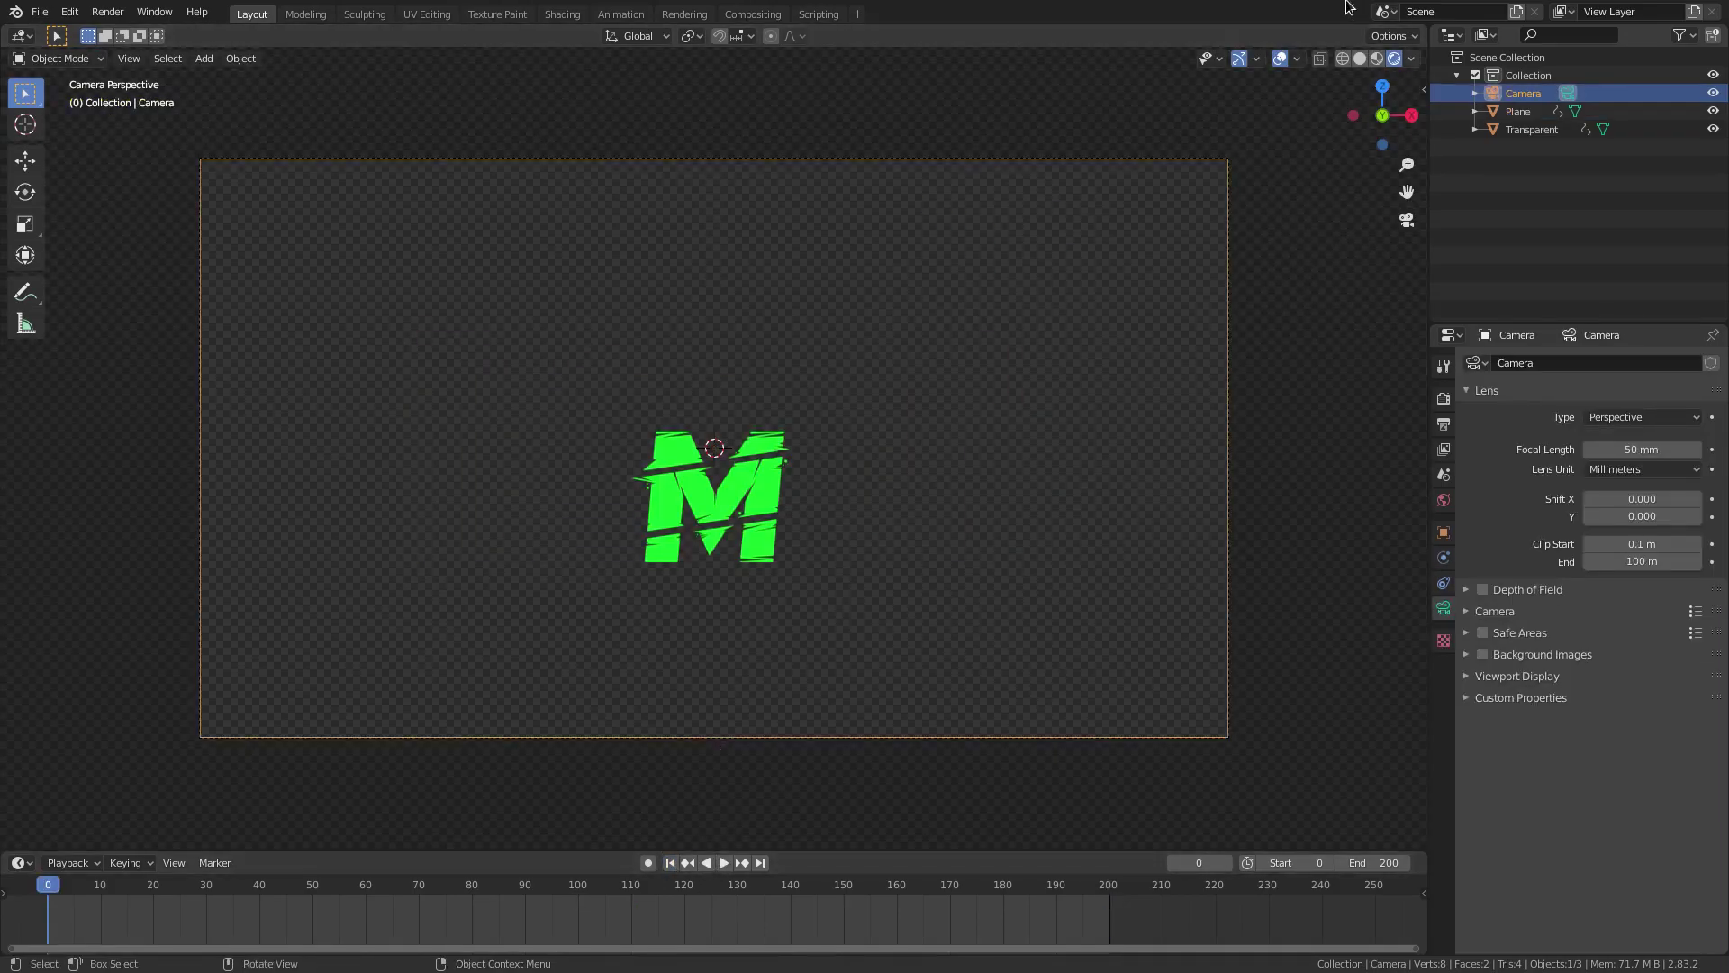
click(1280, 59)
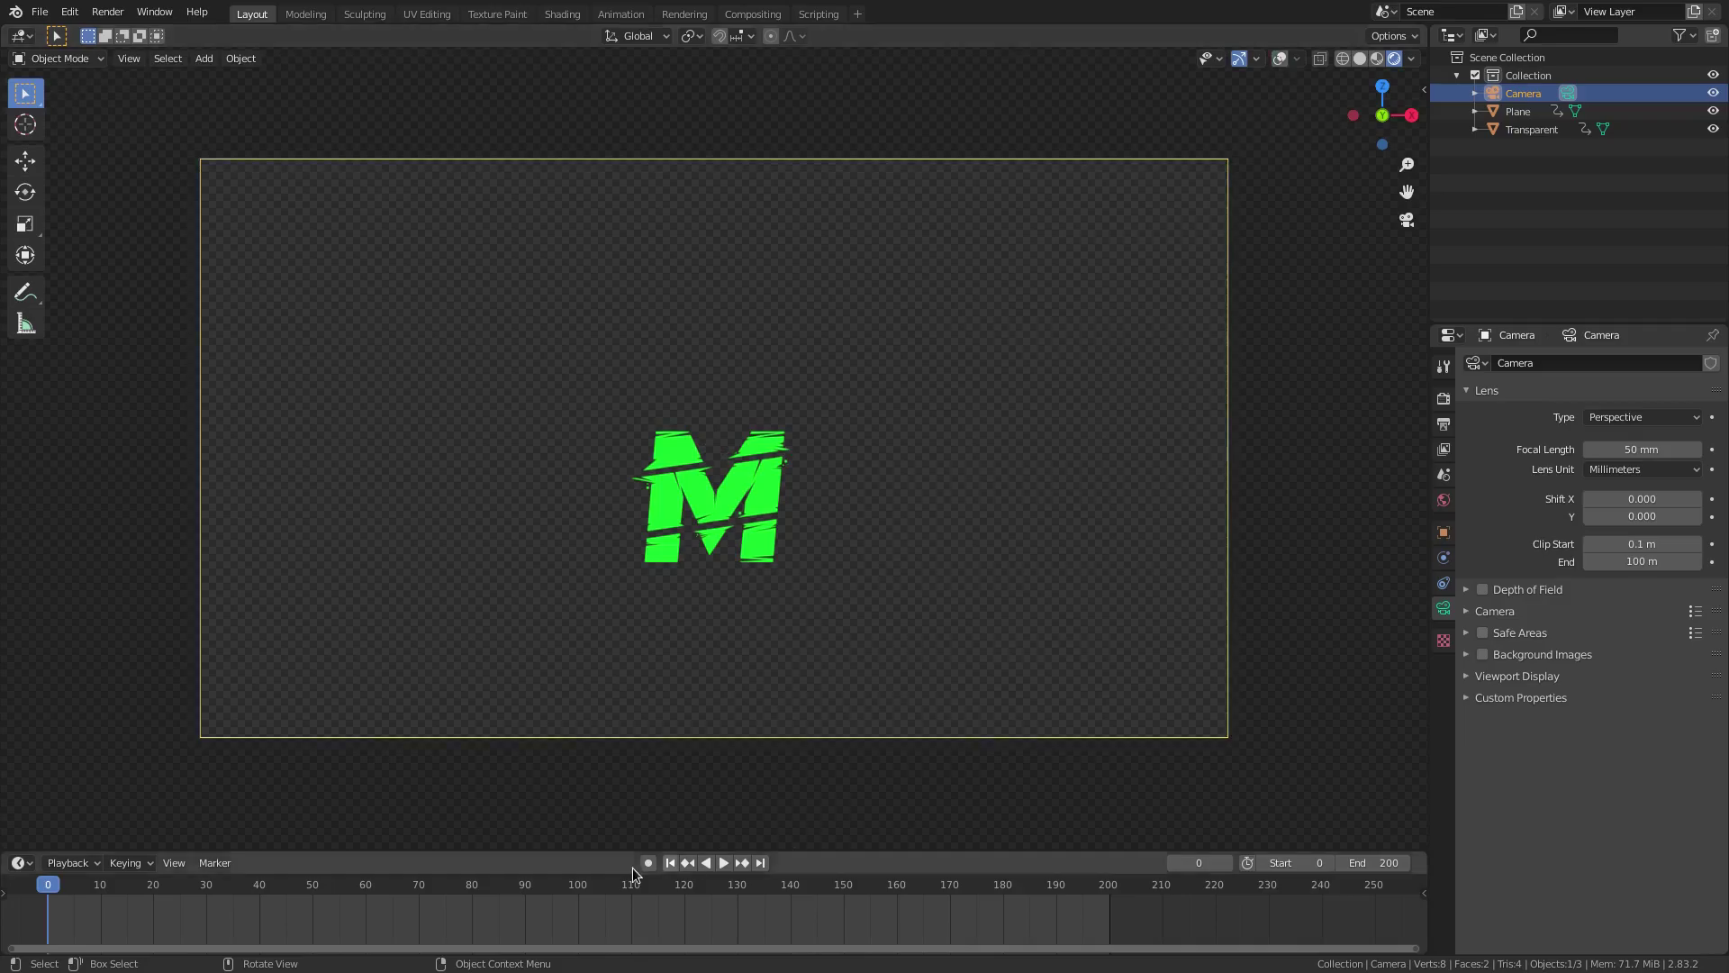
Step: Preview the animation from frame 0 several times
click(725, 863)
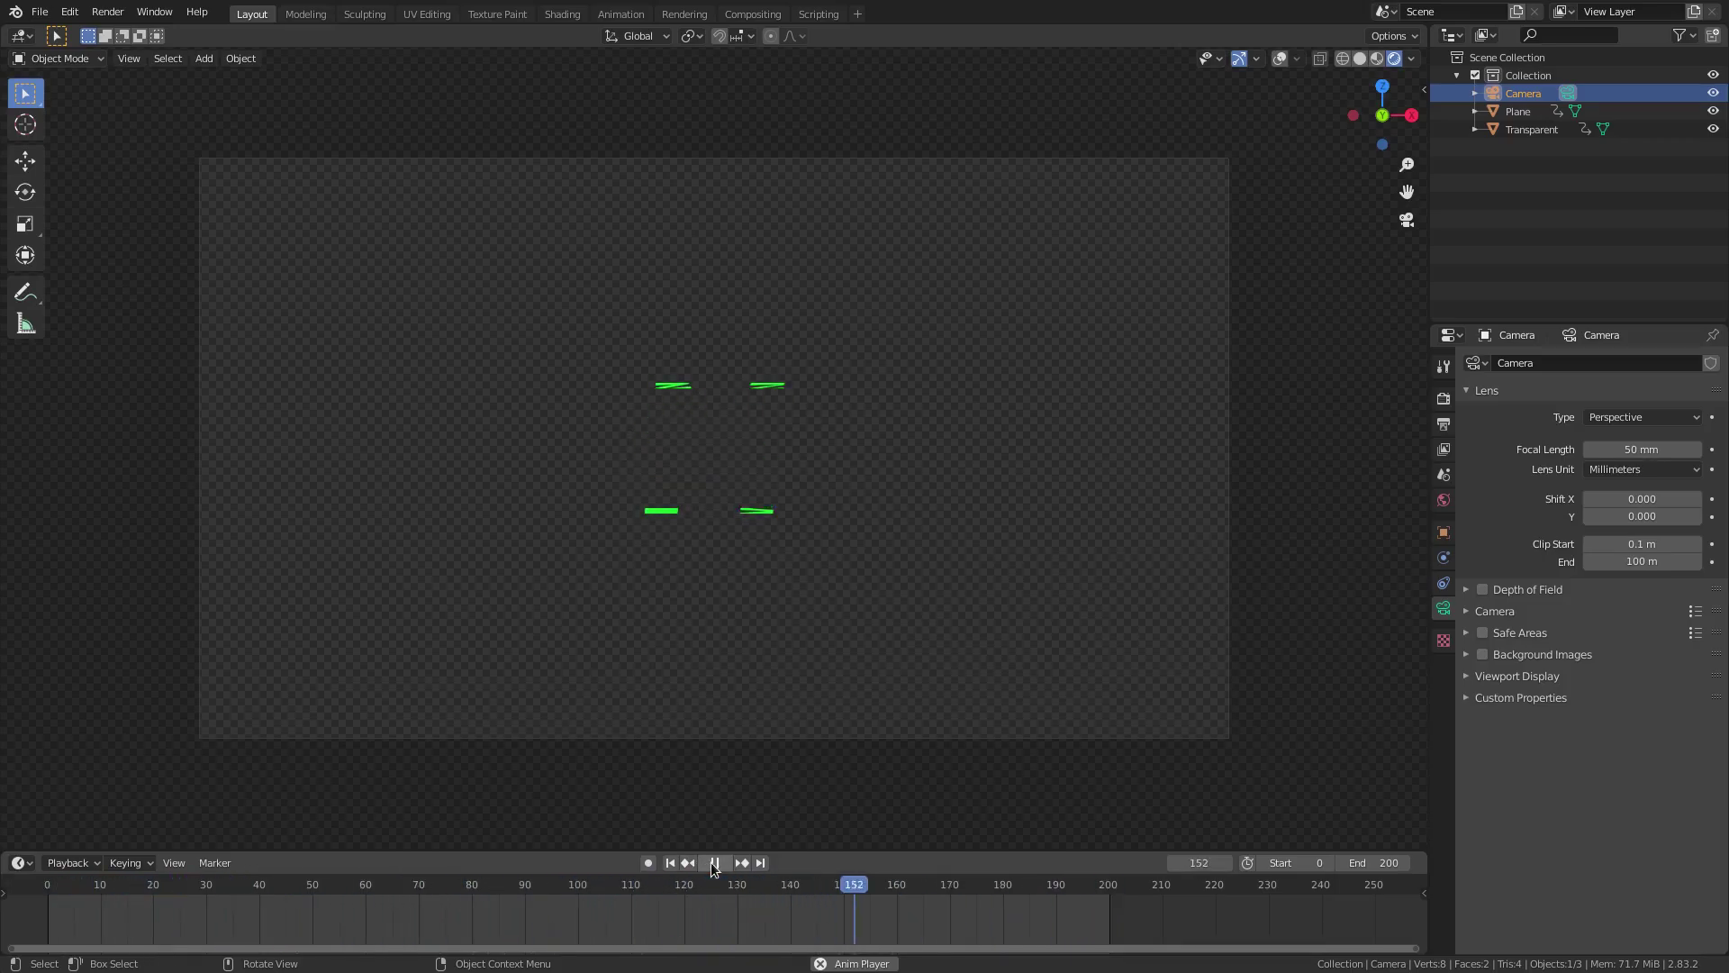
click(710, 862)
click(672, 862)
click(719, 862)
click(718, 862)
key(shift+Left)
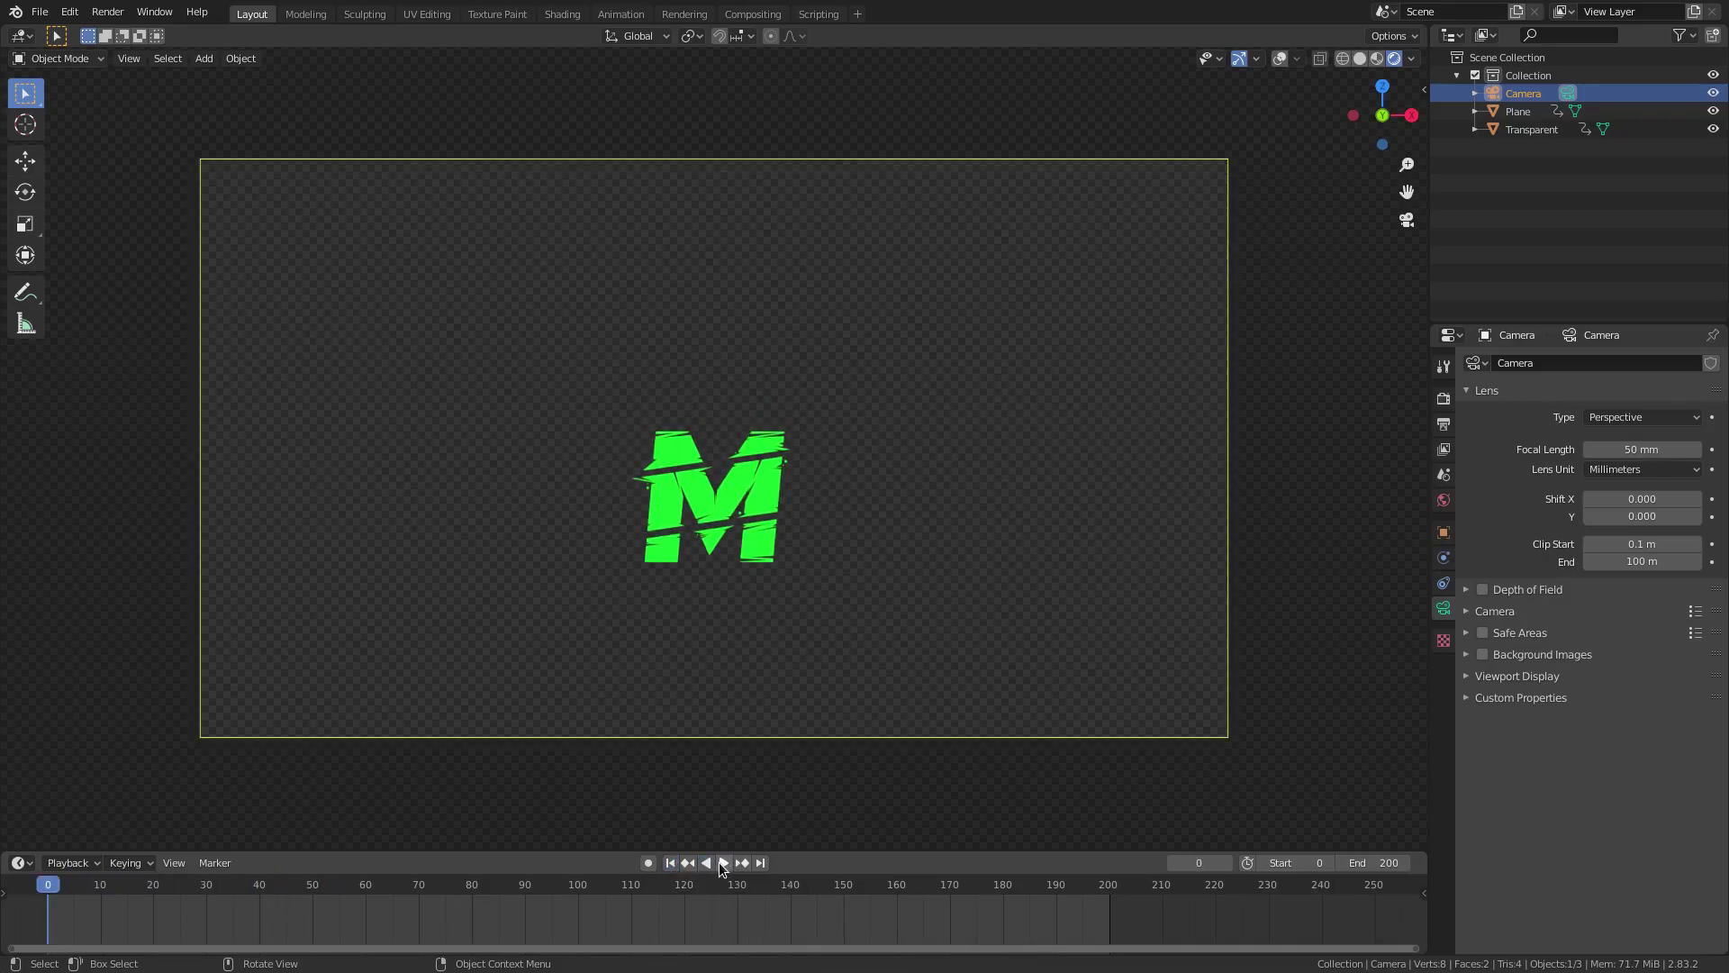
click(726, 862)
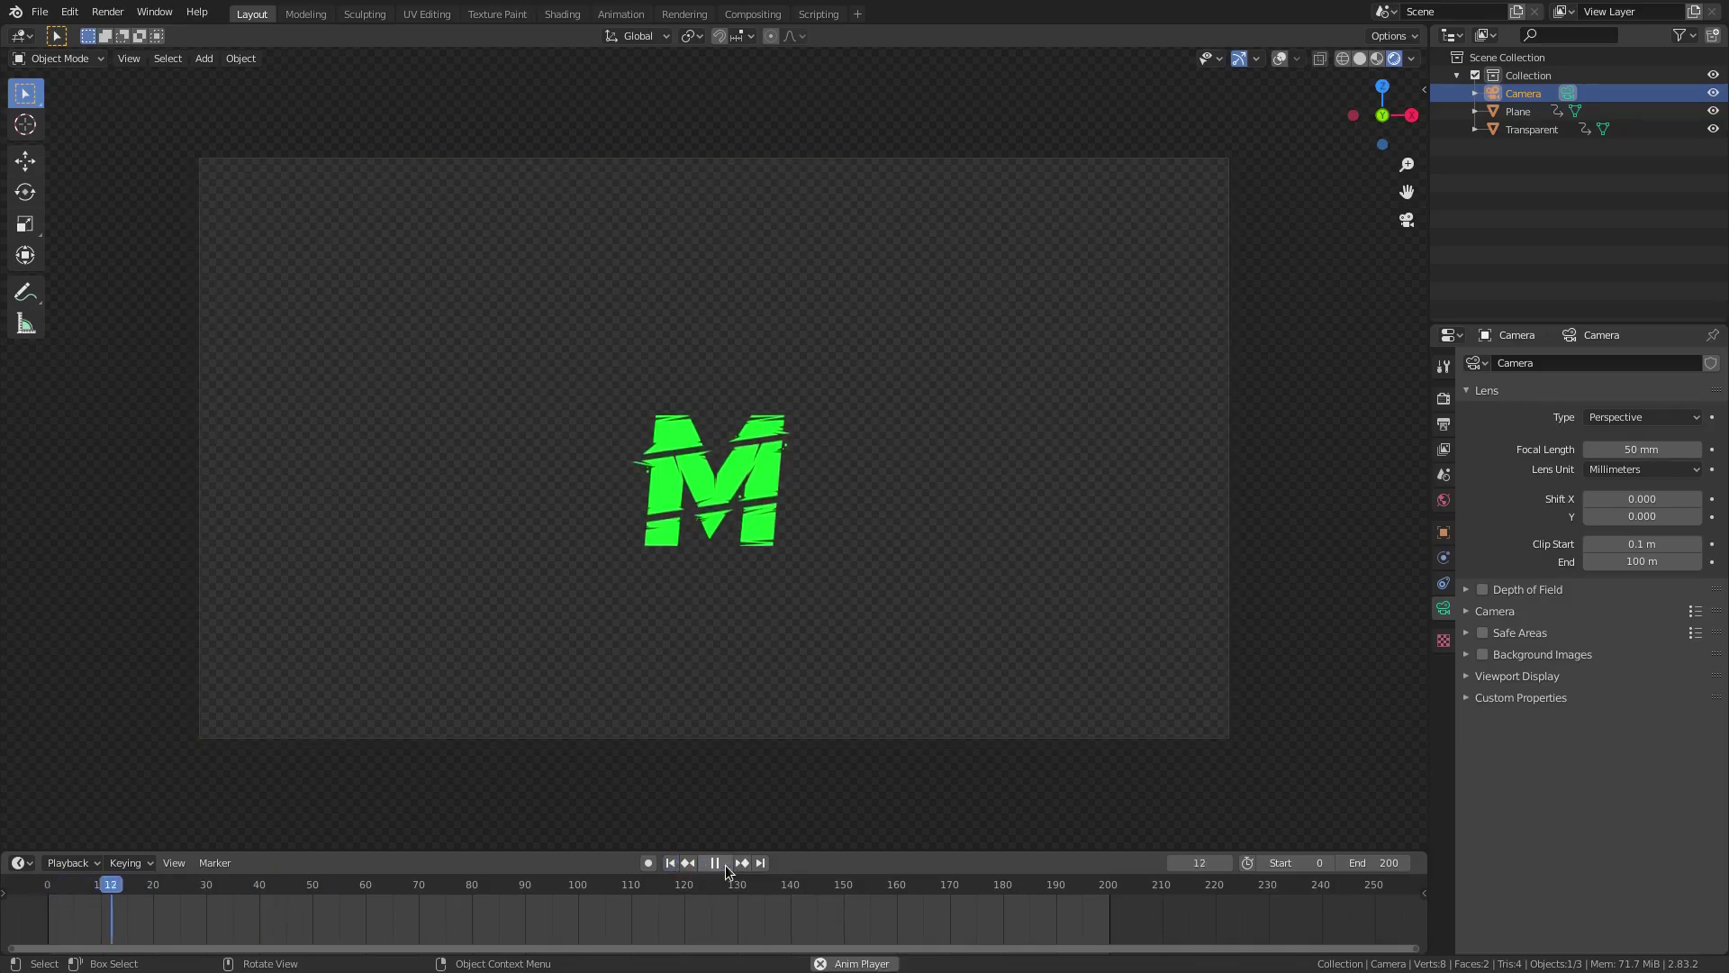
click(669, 862)
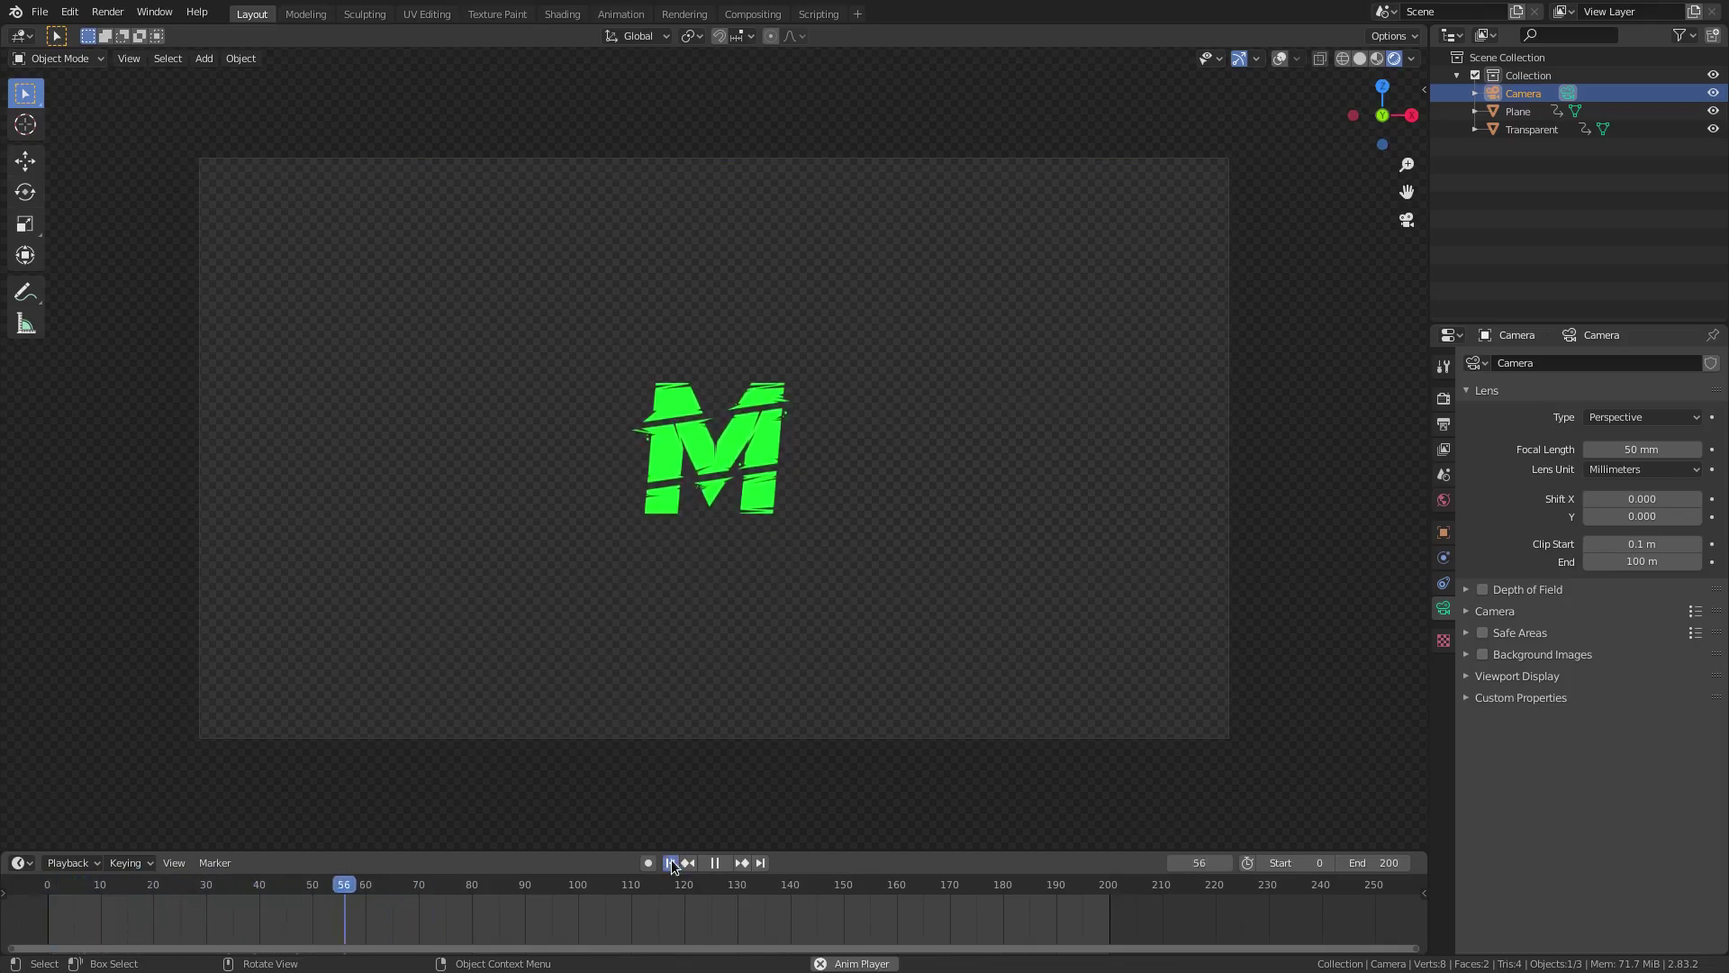
click(670, 863)
click(723, 863)
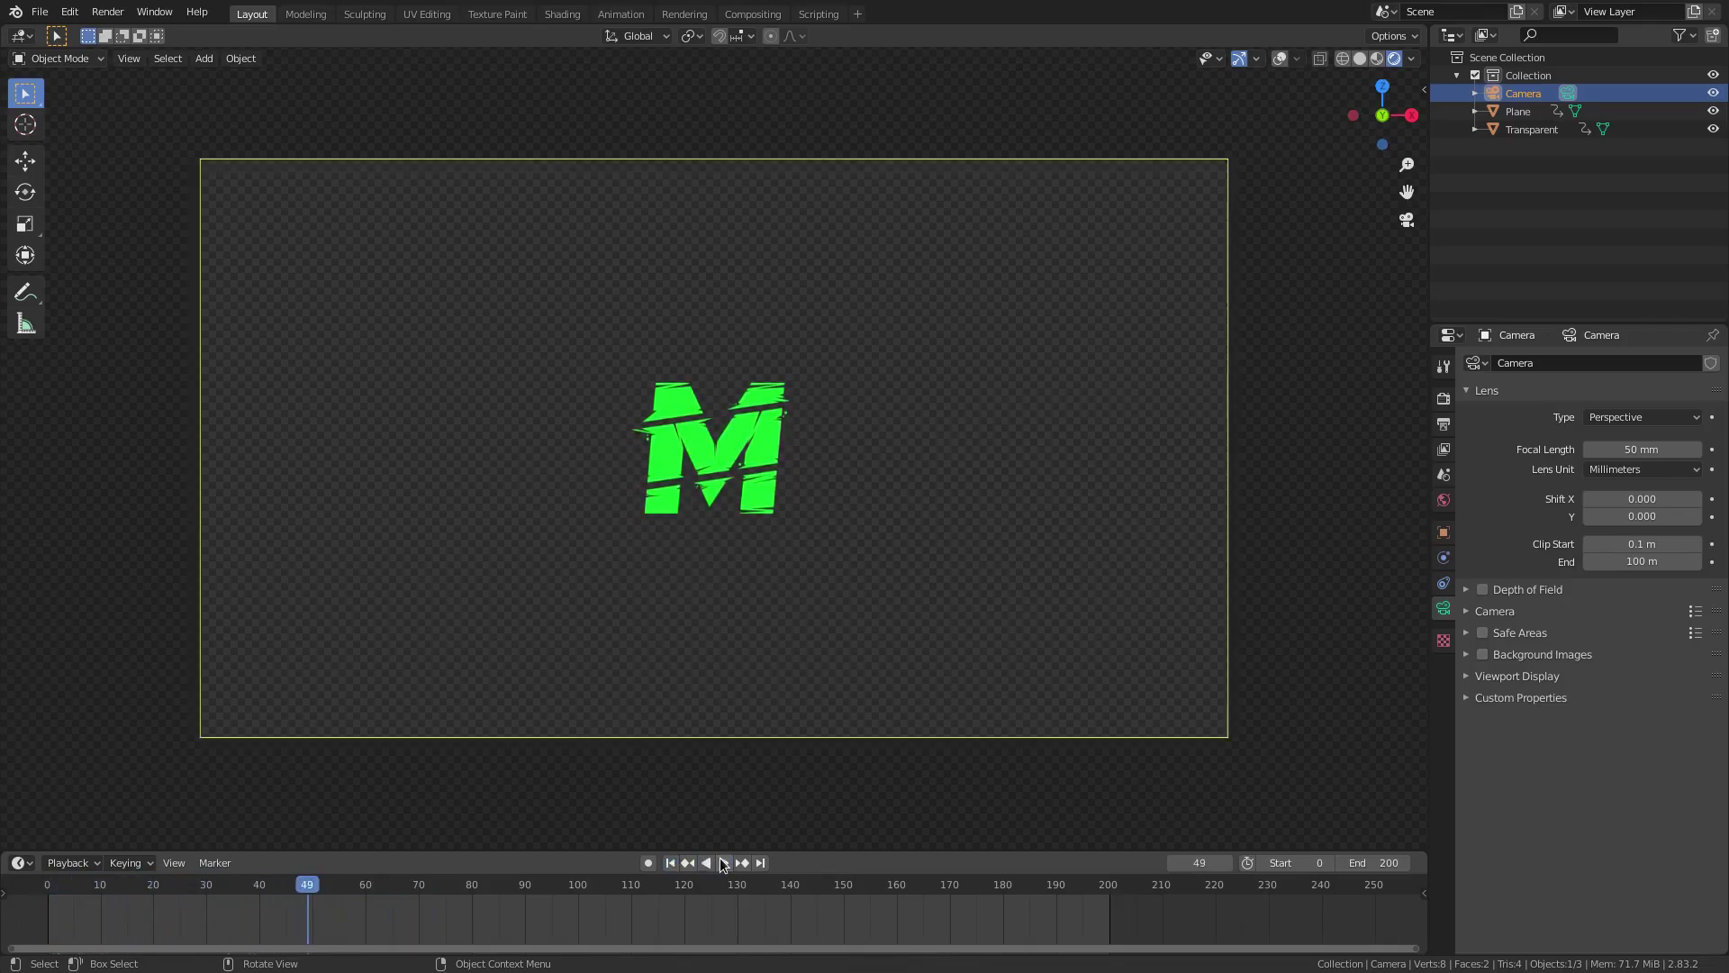
click(671, 862)
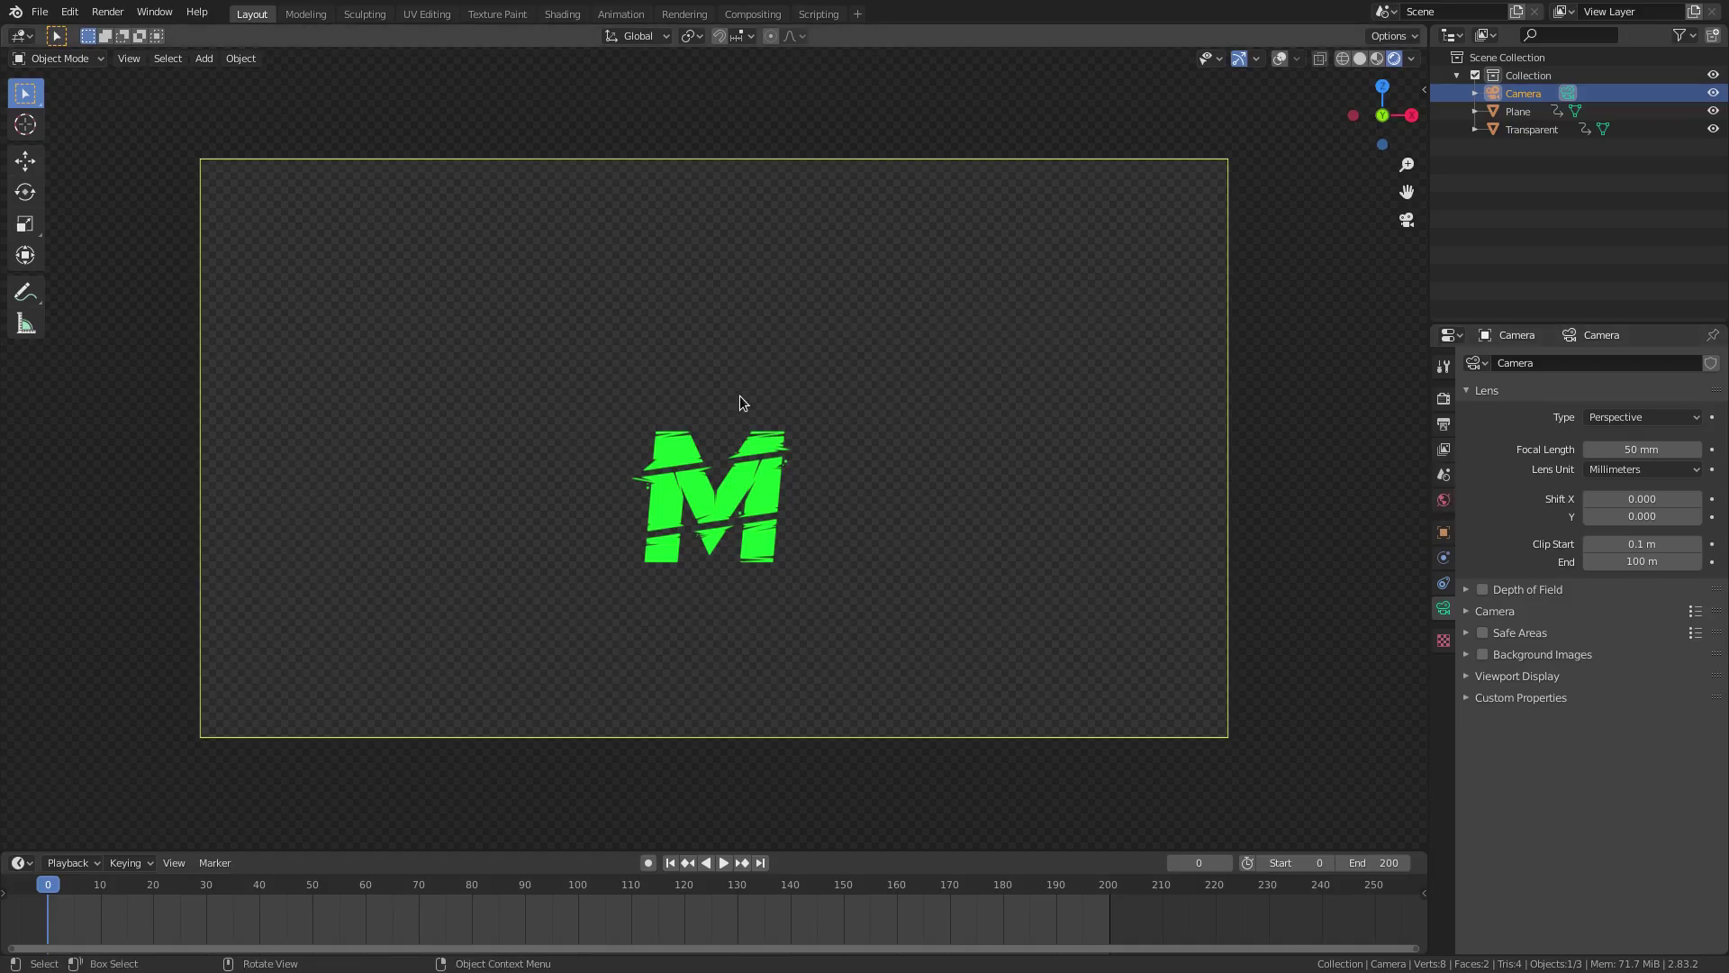
Step: Select the first holdout plane, show overlays again and return to frame 0
click(863, 886)
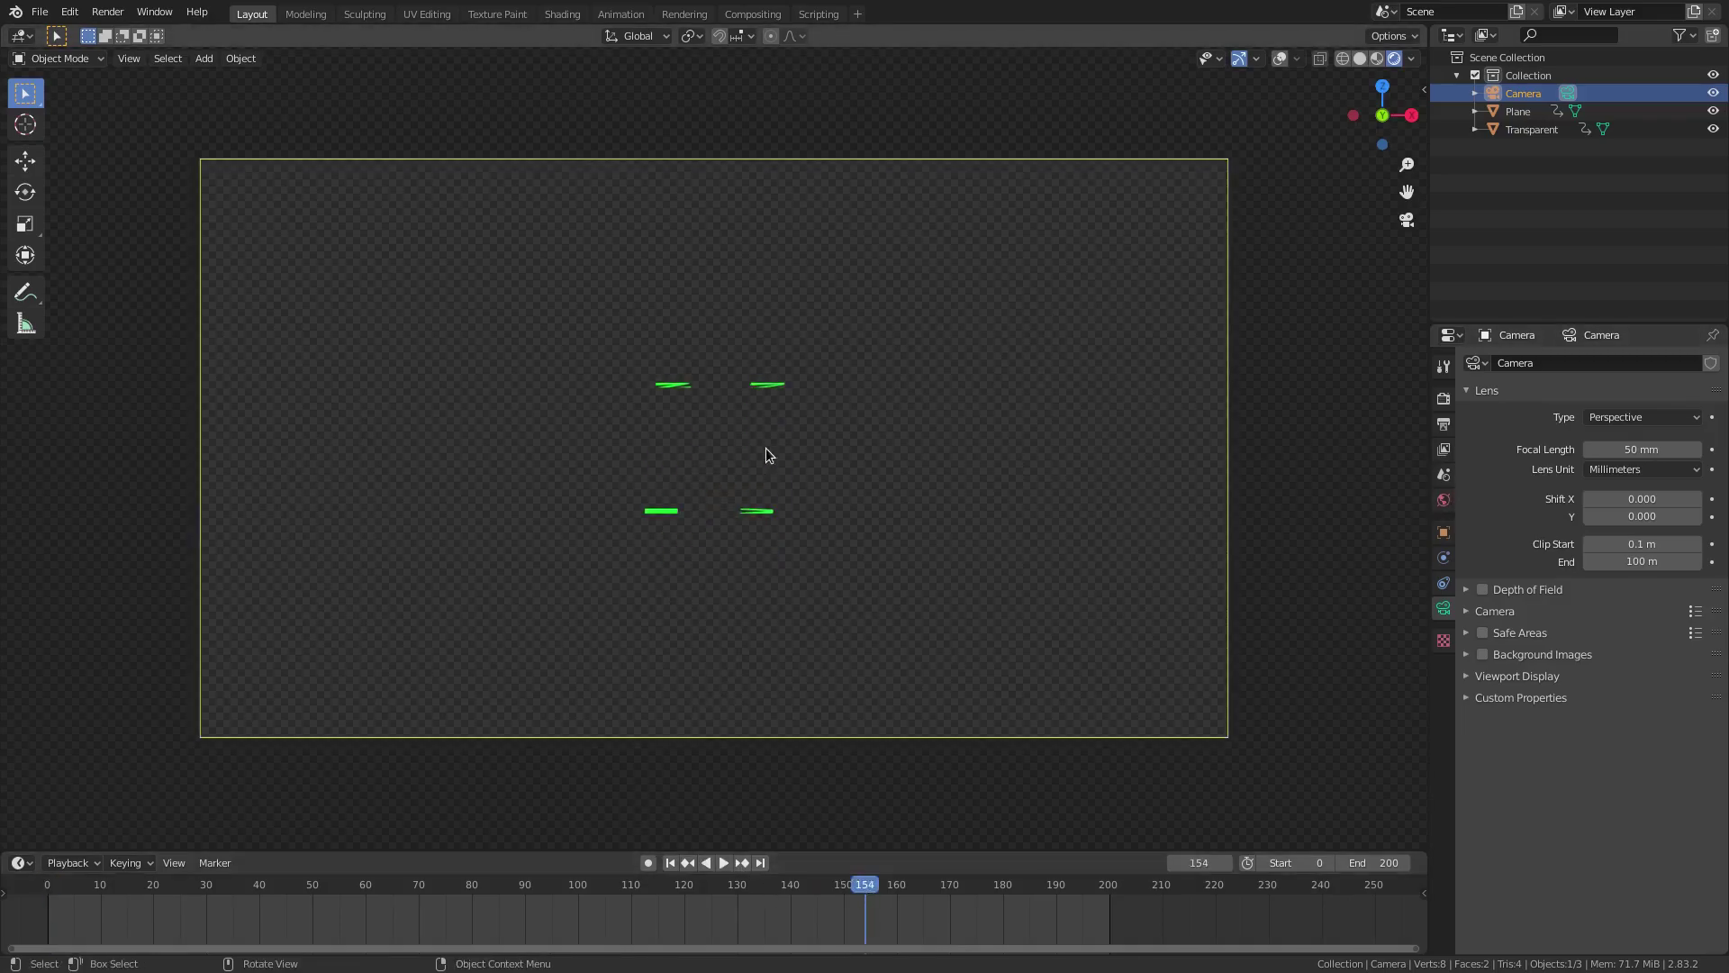
click(679, 428)
click(1280, 58)
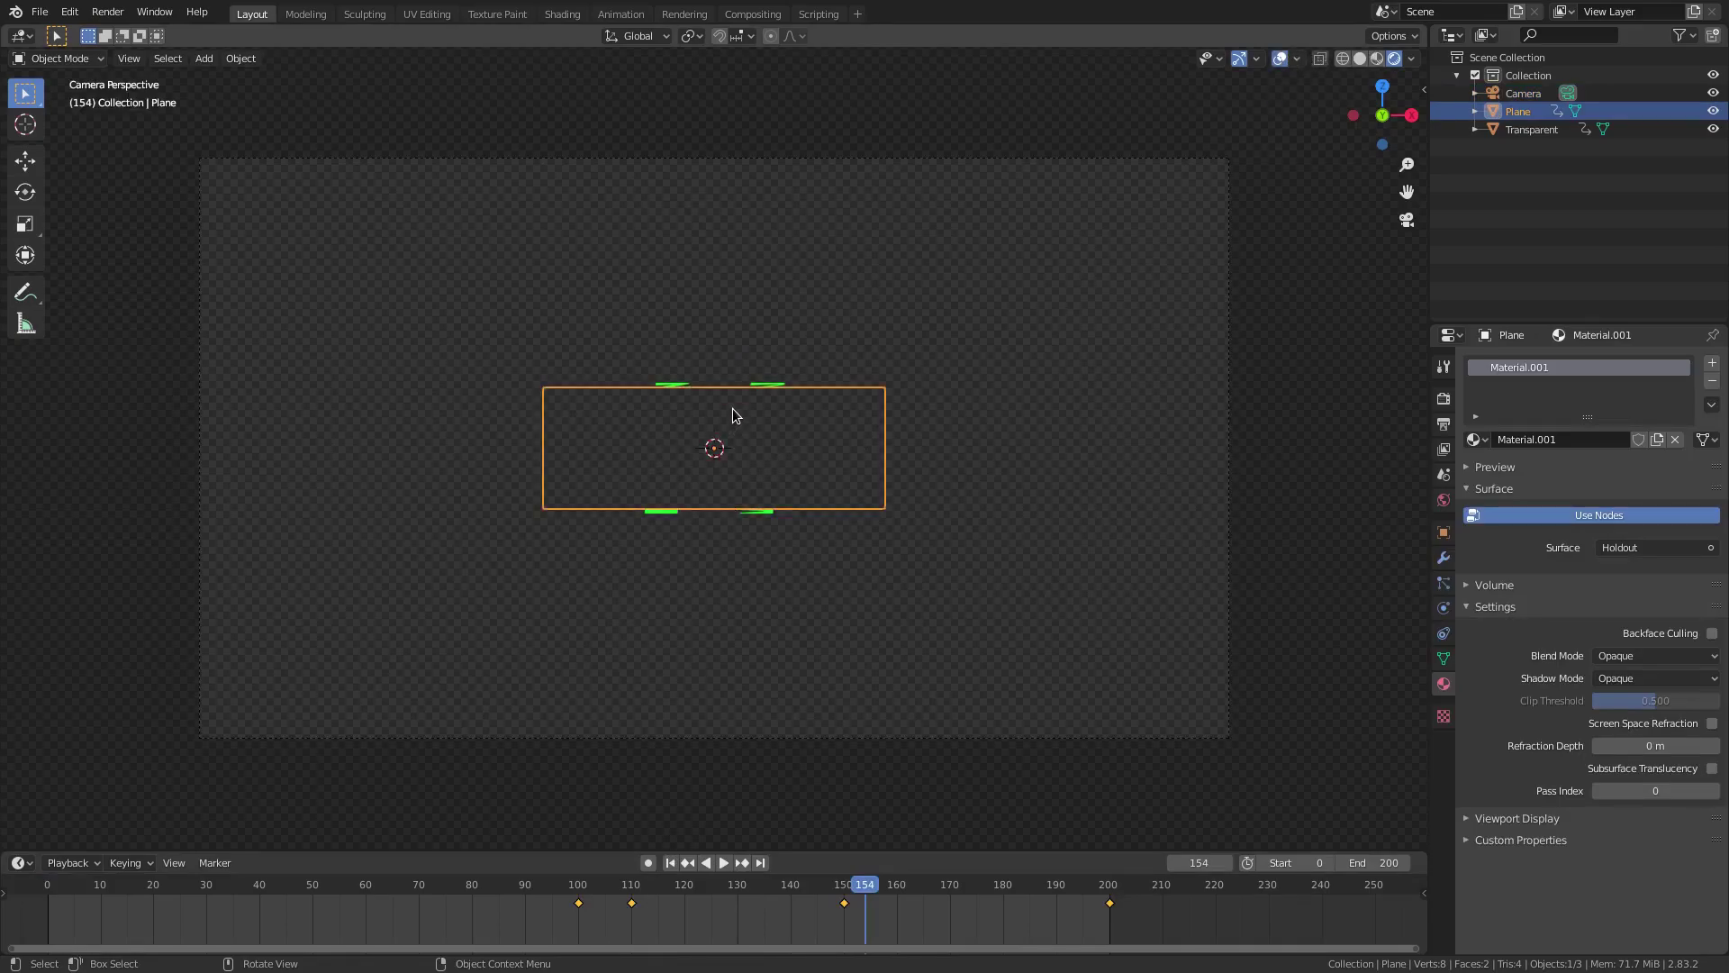
click(670, 862)
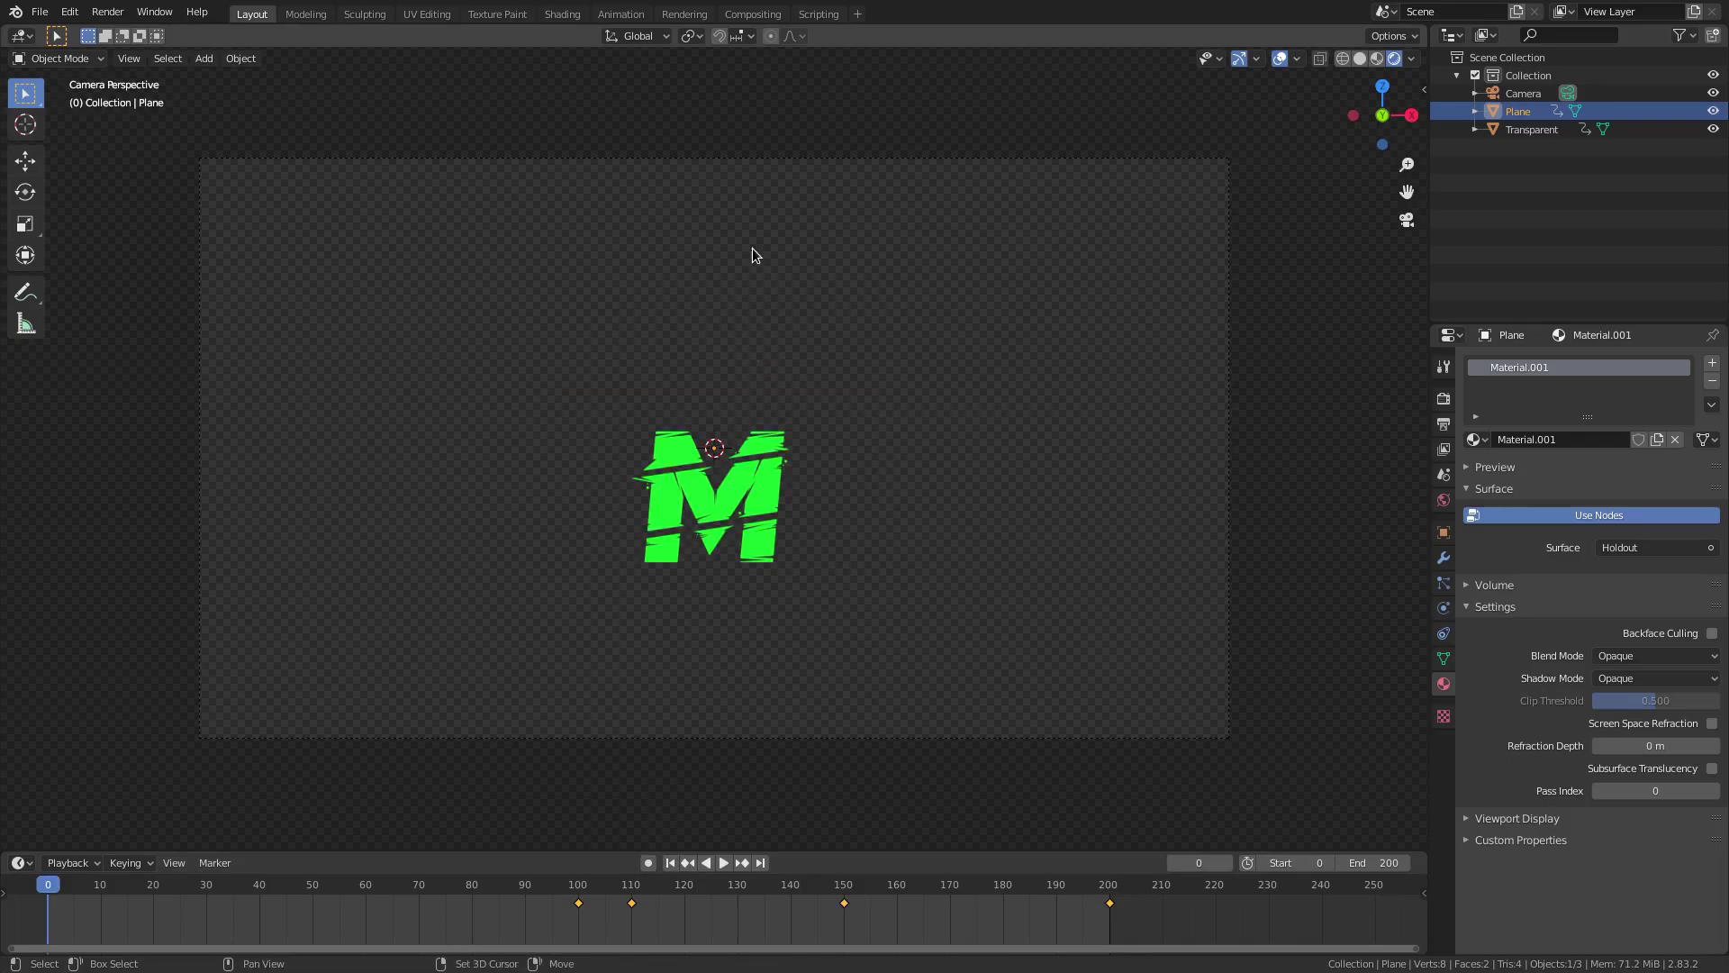
Step: Add a second mesh plane and rotate it 90° on X to stand upright
key(shift+a)
mouse_move(753, 255)
click(836, 241)
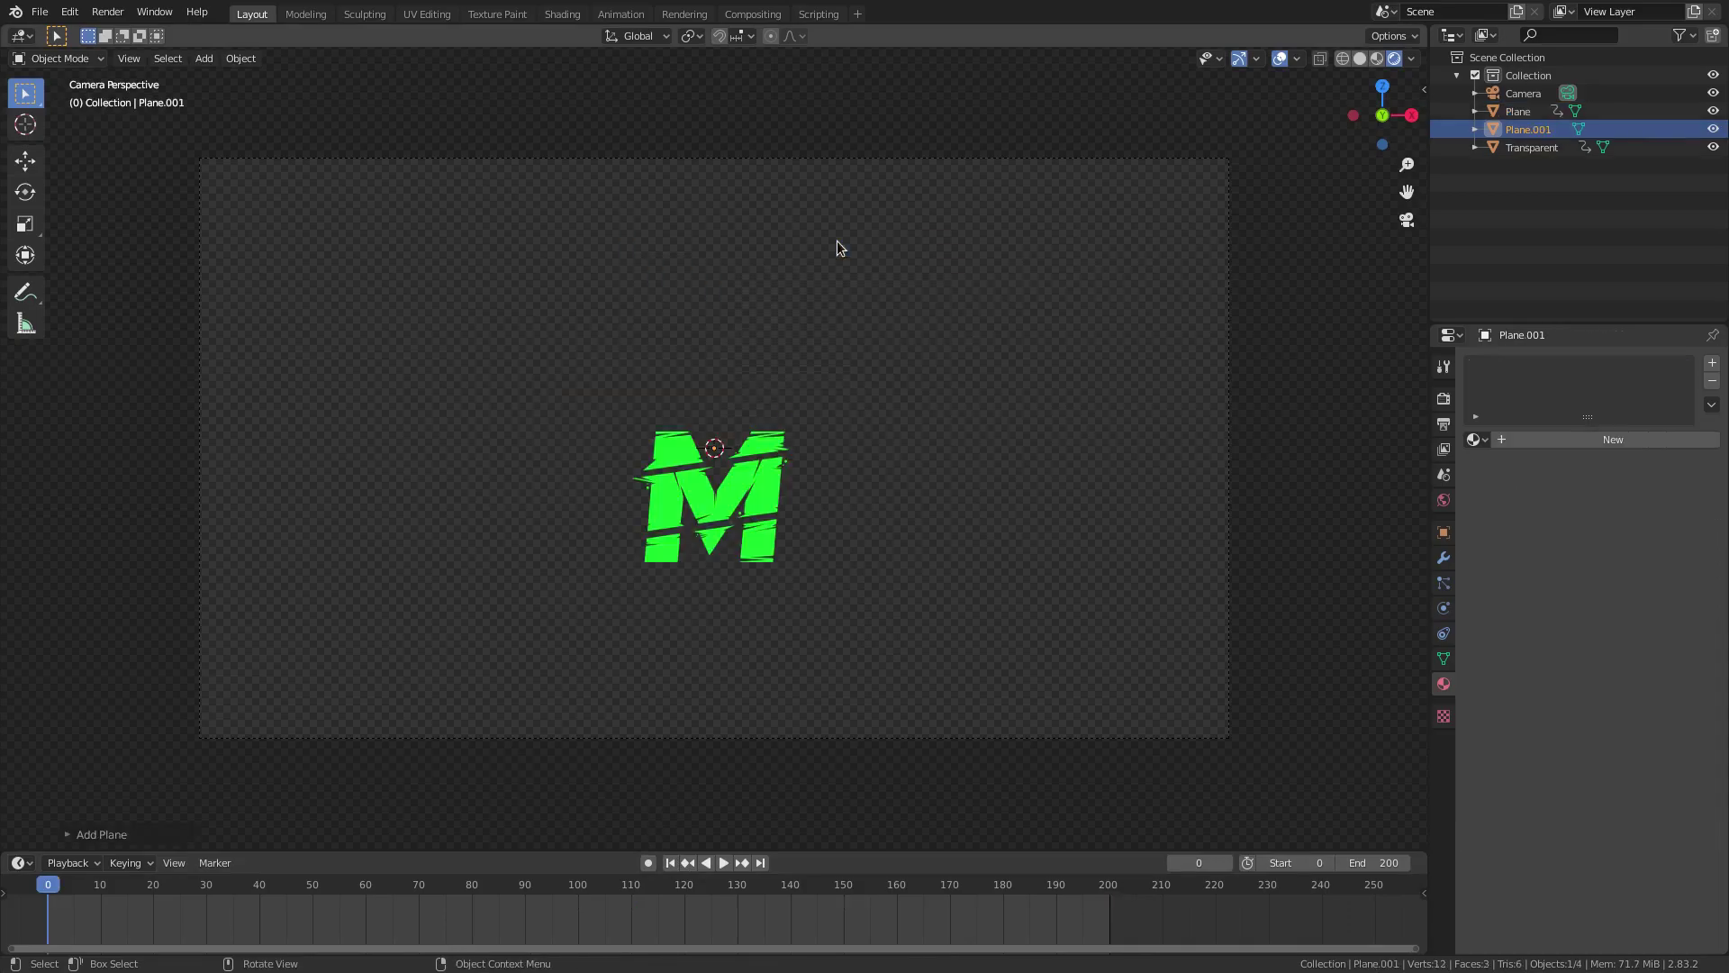
key(r)
key(x)
key(9)
key(0)
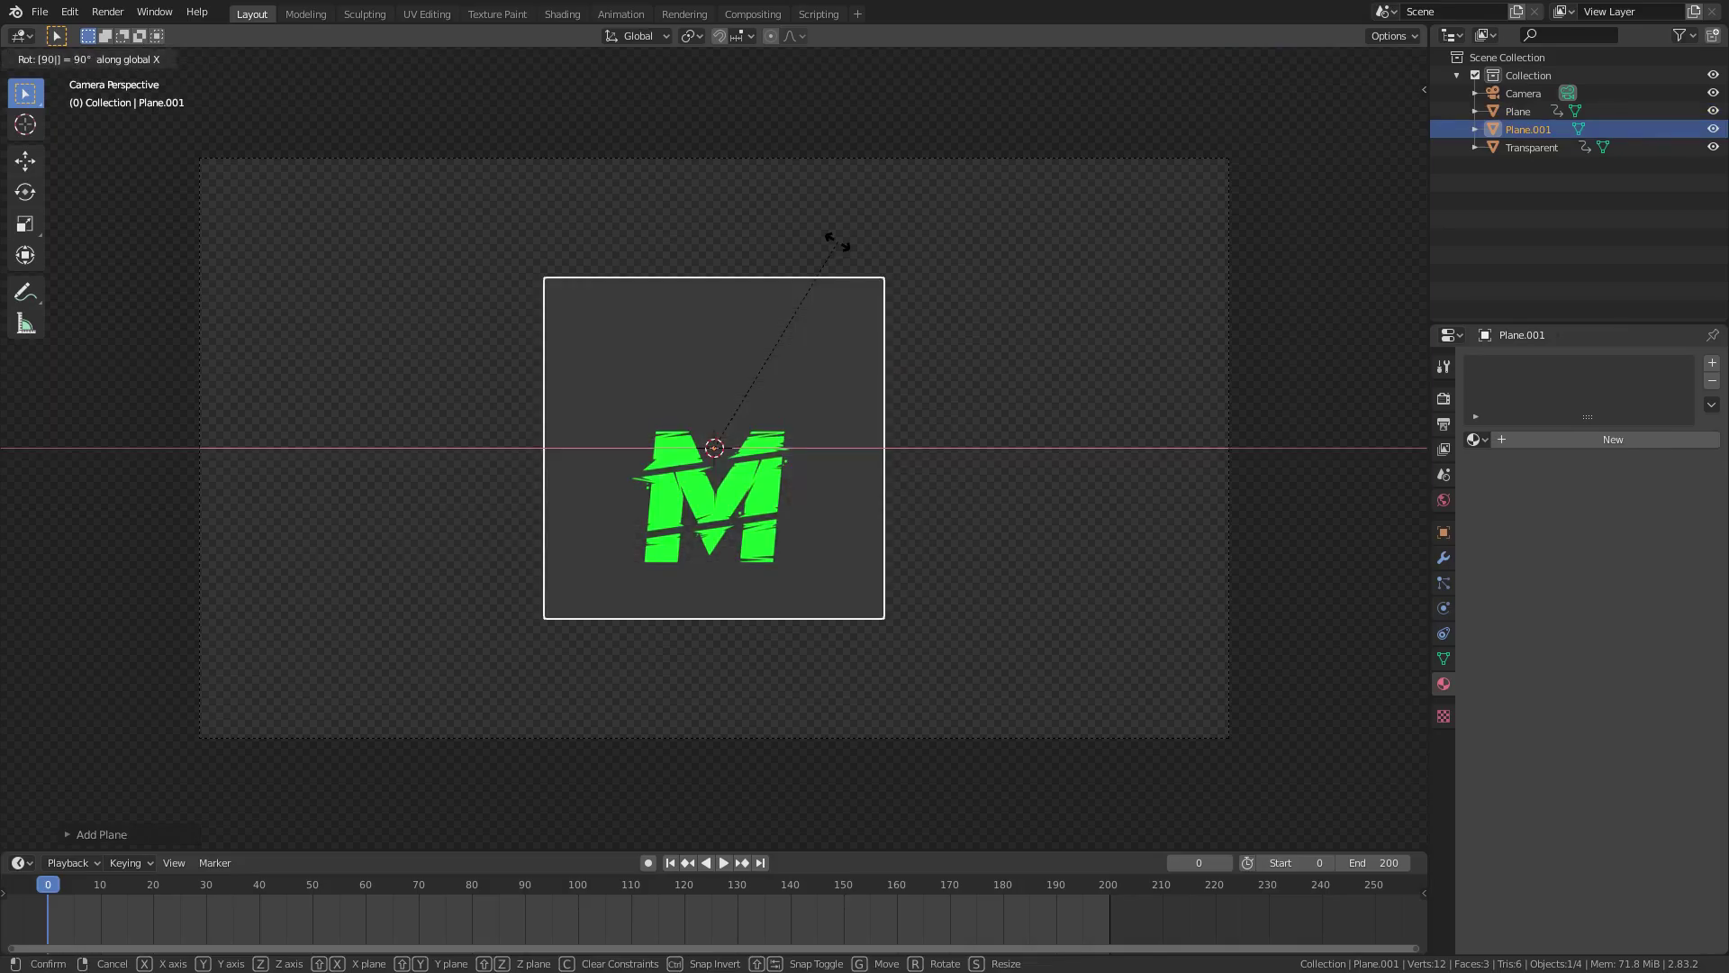
key(Return)
Step: Move the new plane slightly along Y and assign it the Holdout Material.001
key(g)
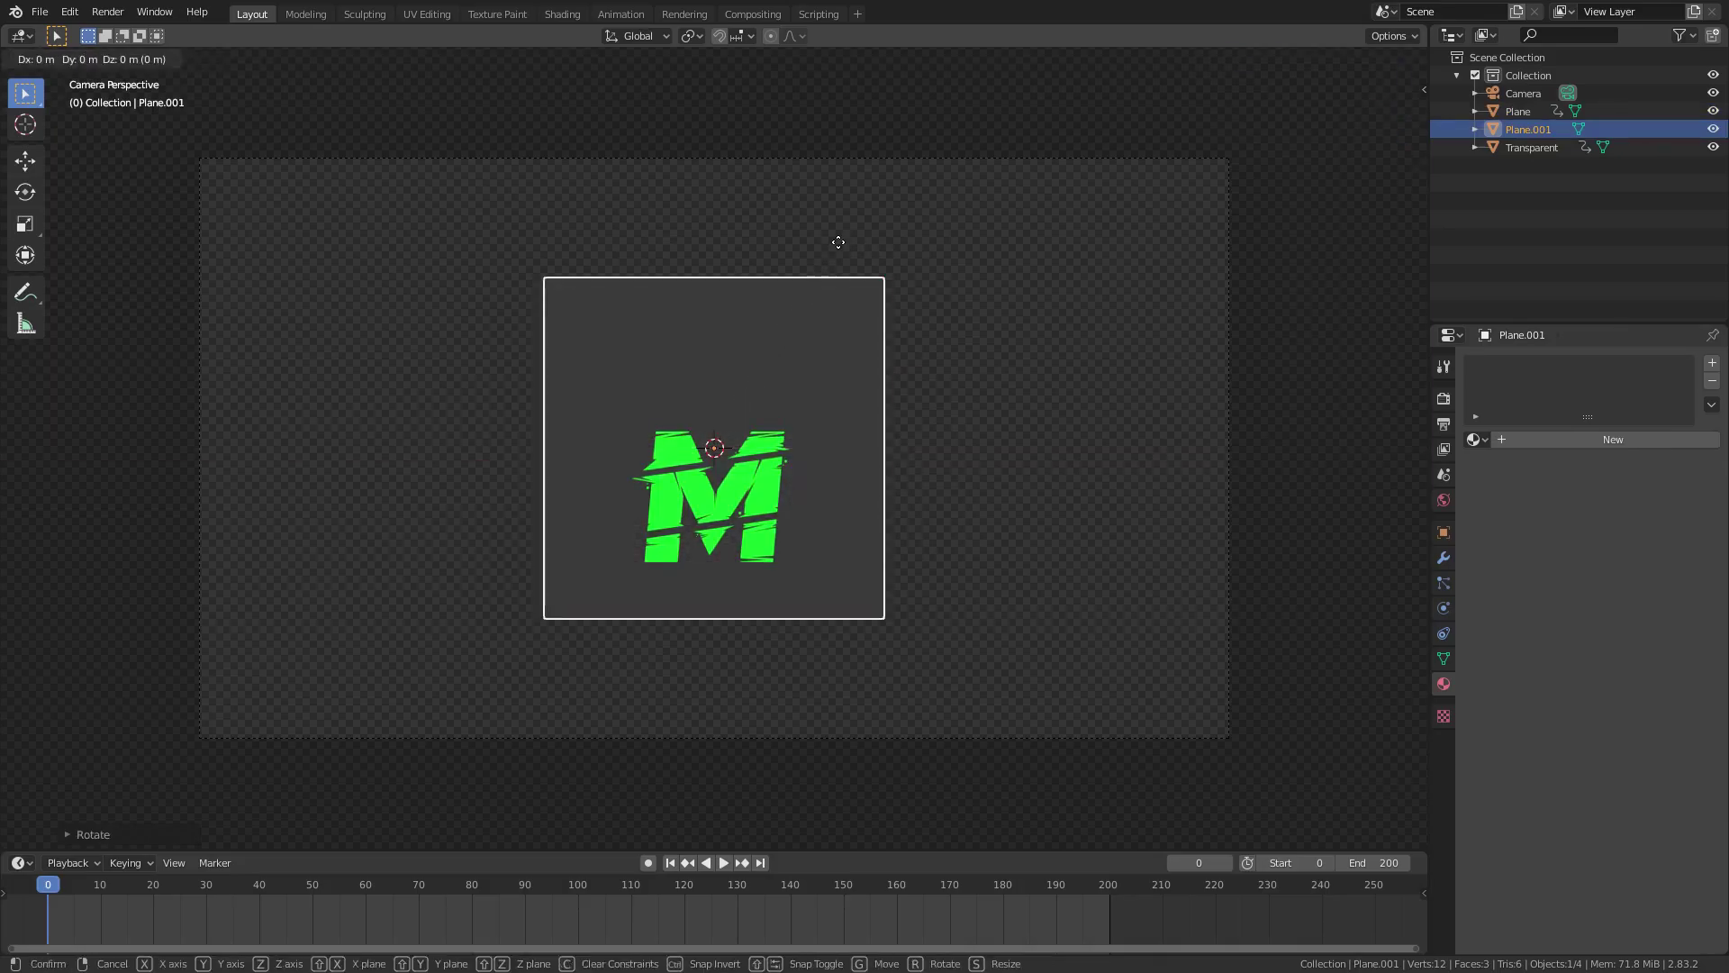
key(y)
click(796, 277)
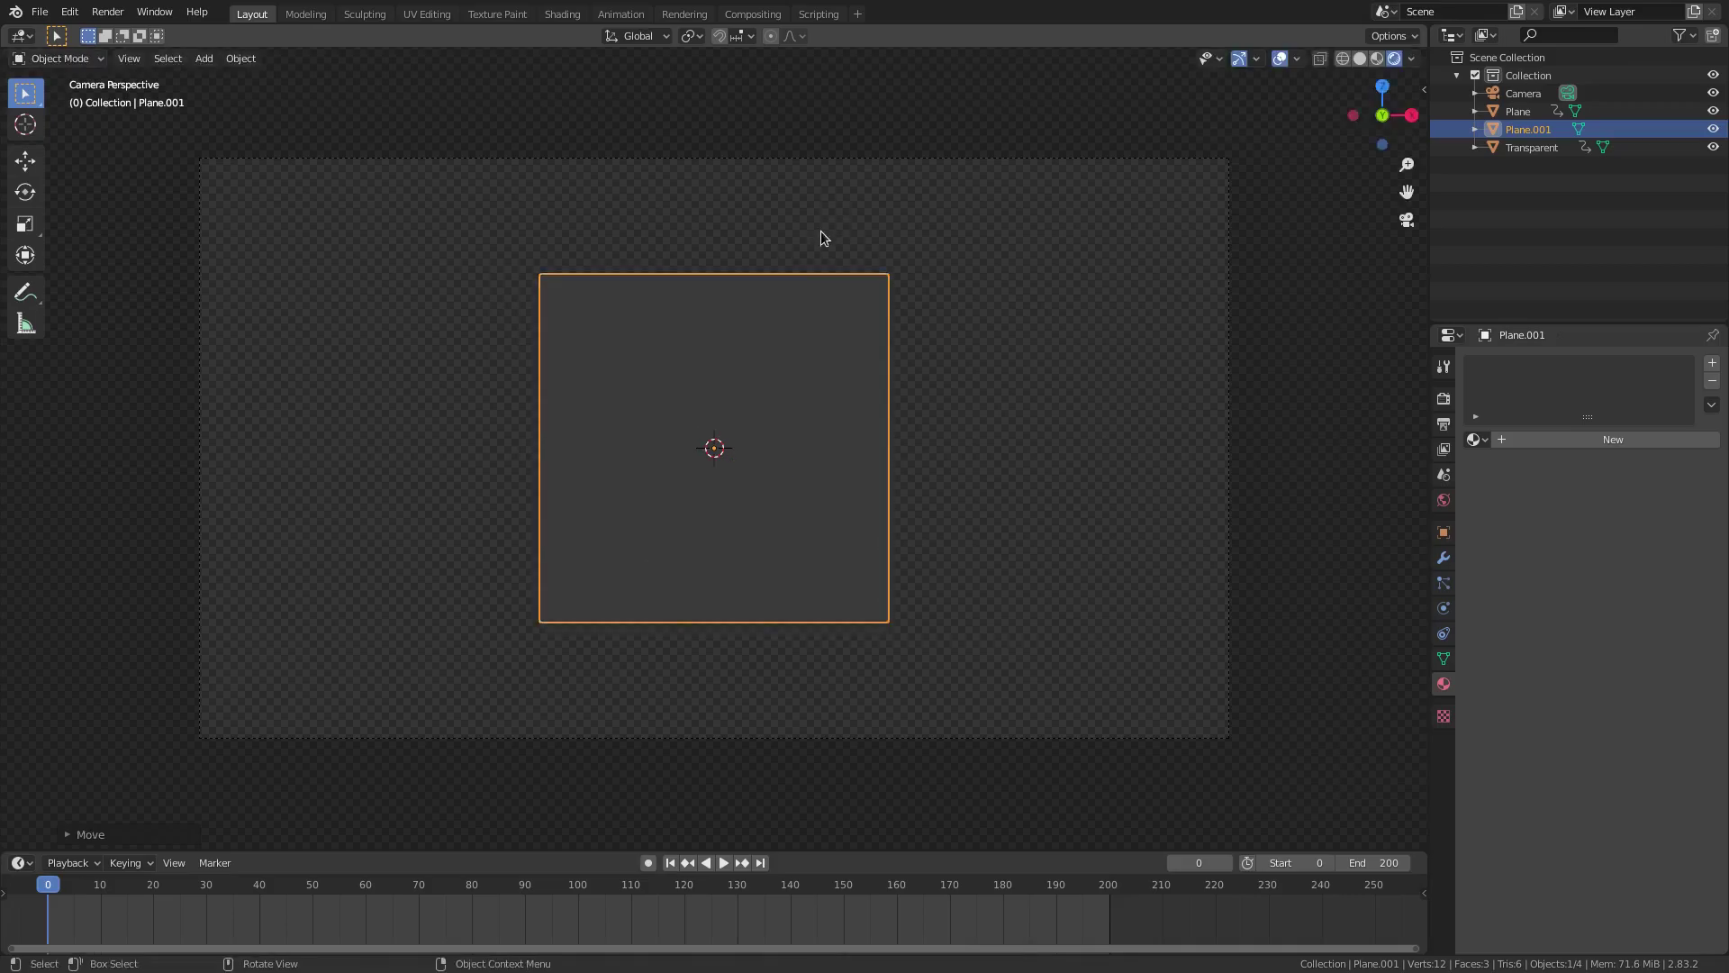
click(1478, 440)
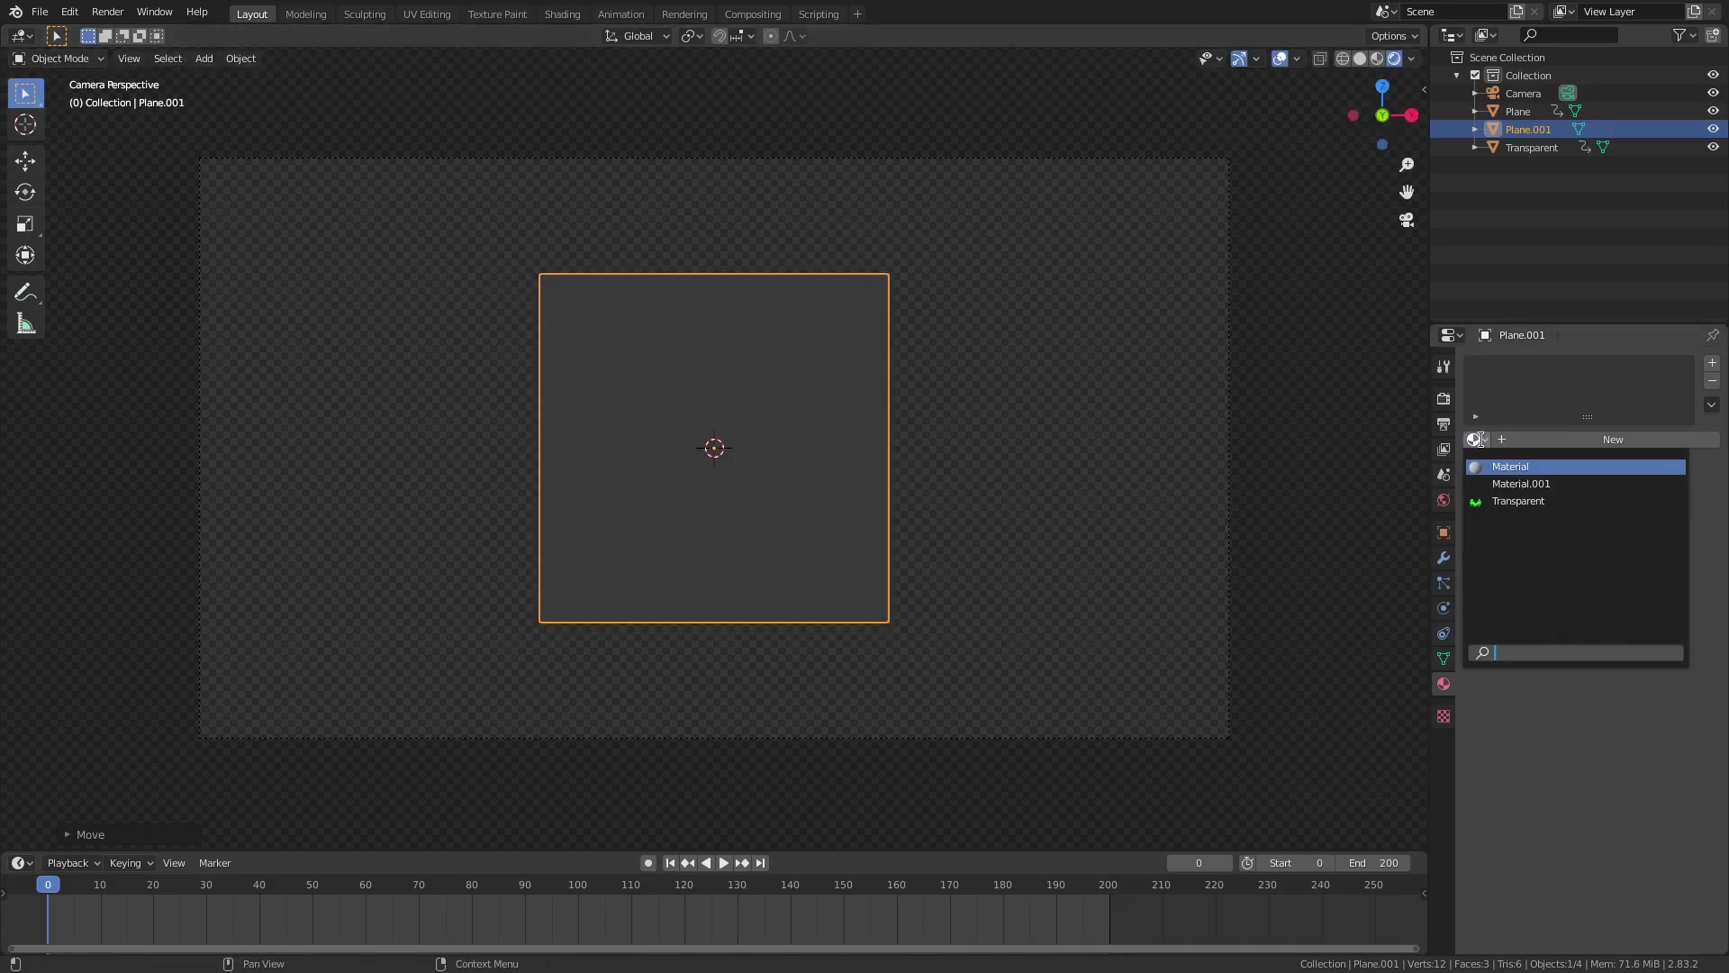
Step: Assign holdout Material.001 to the second plane and position it over the M
click(1560, 483)
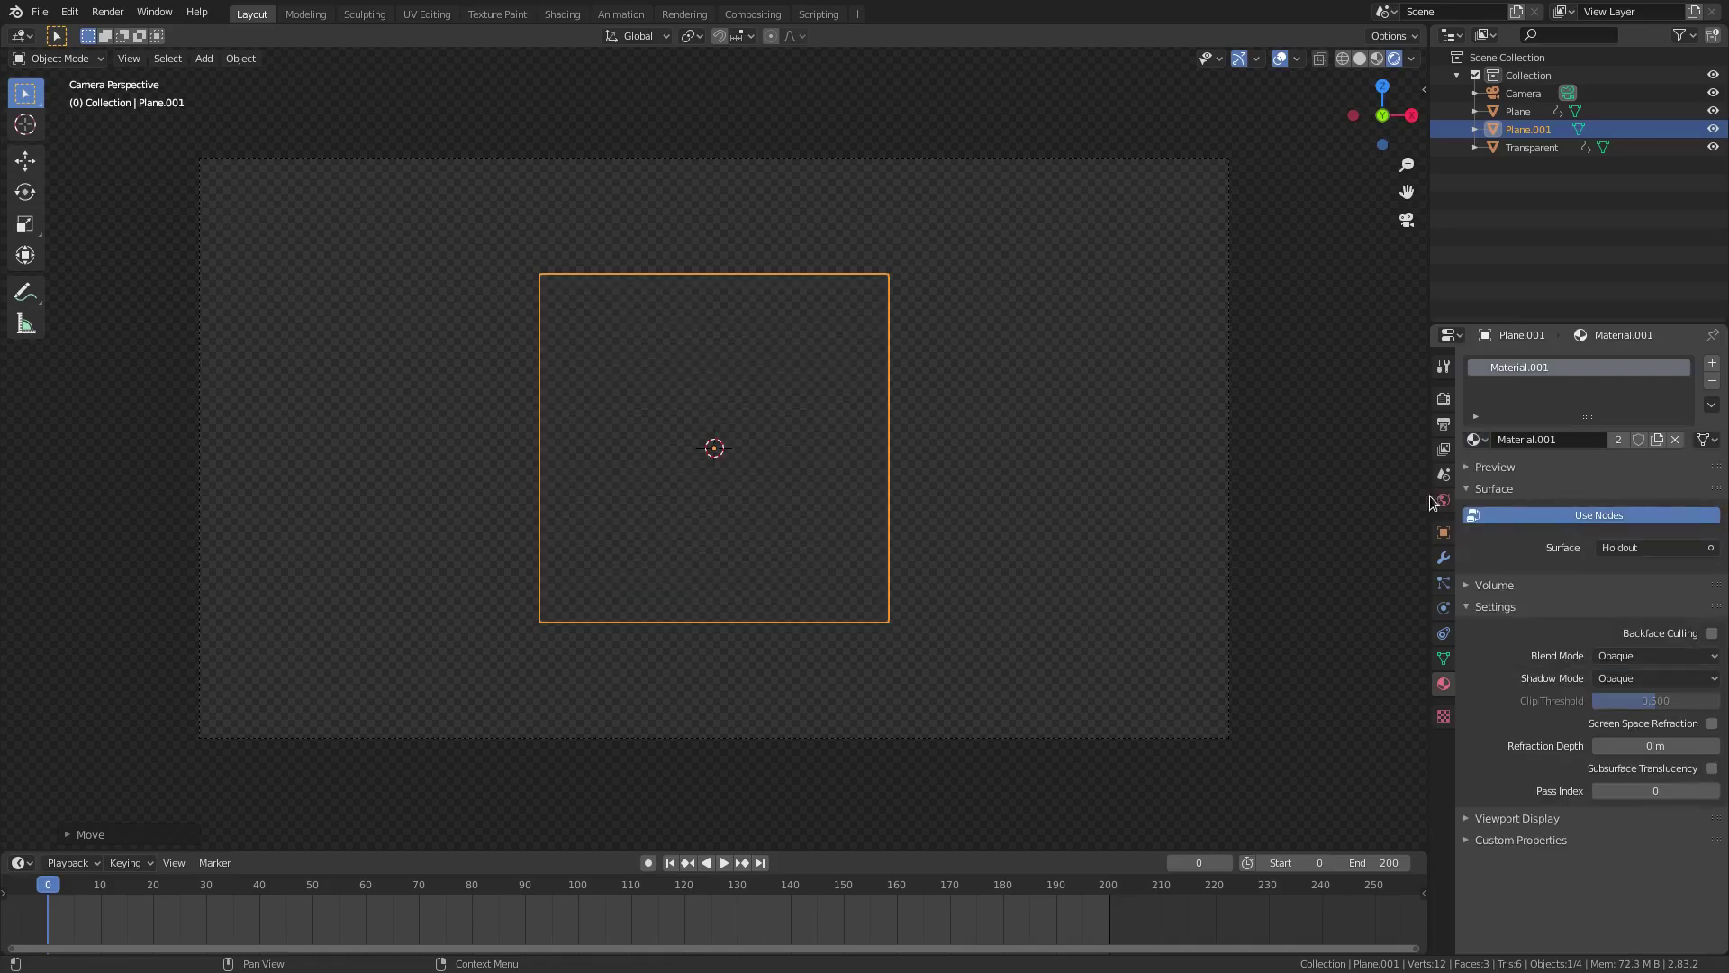
key(g)
key(z)
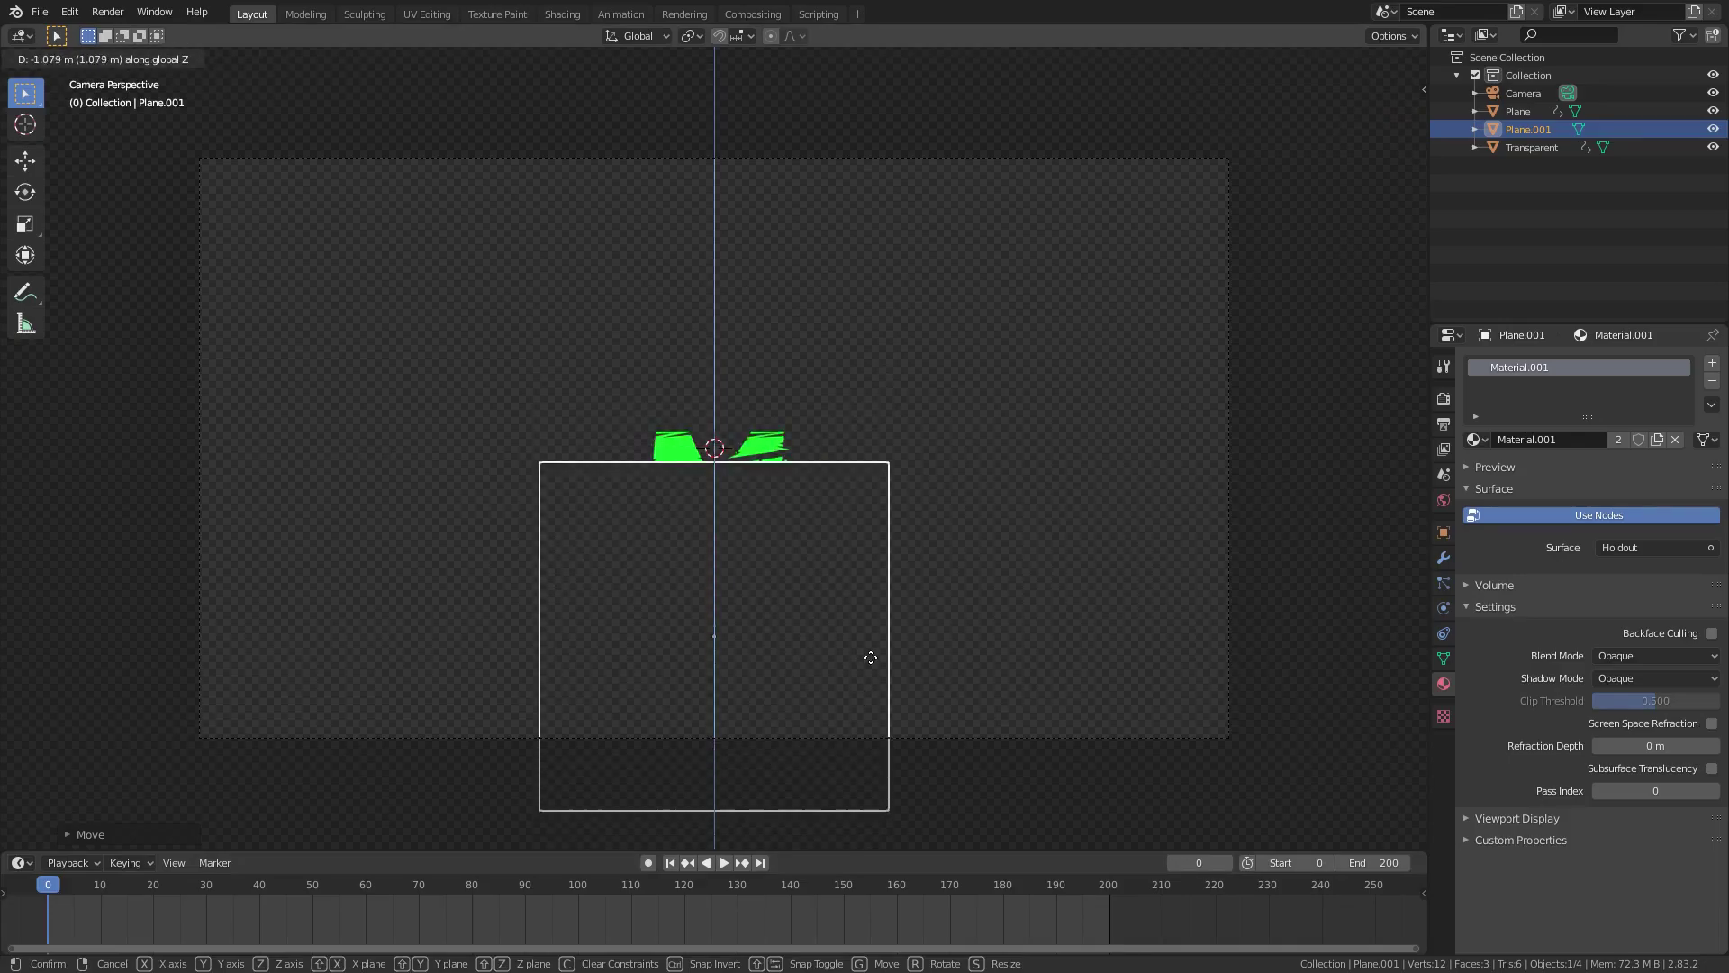
click(878, 631)
scroll(834, 430, up, 4)
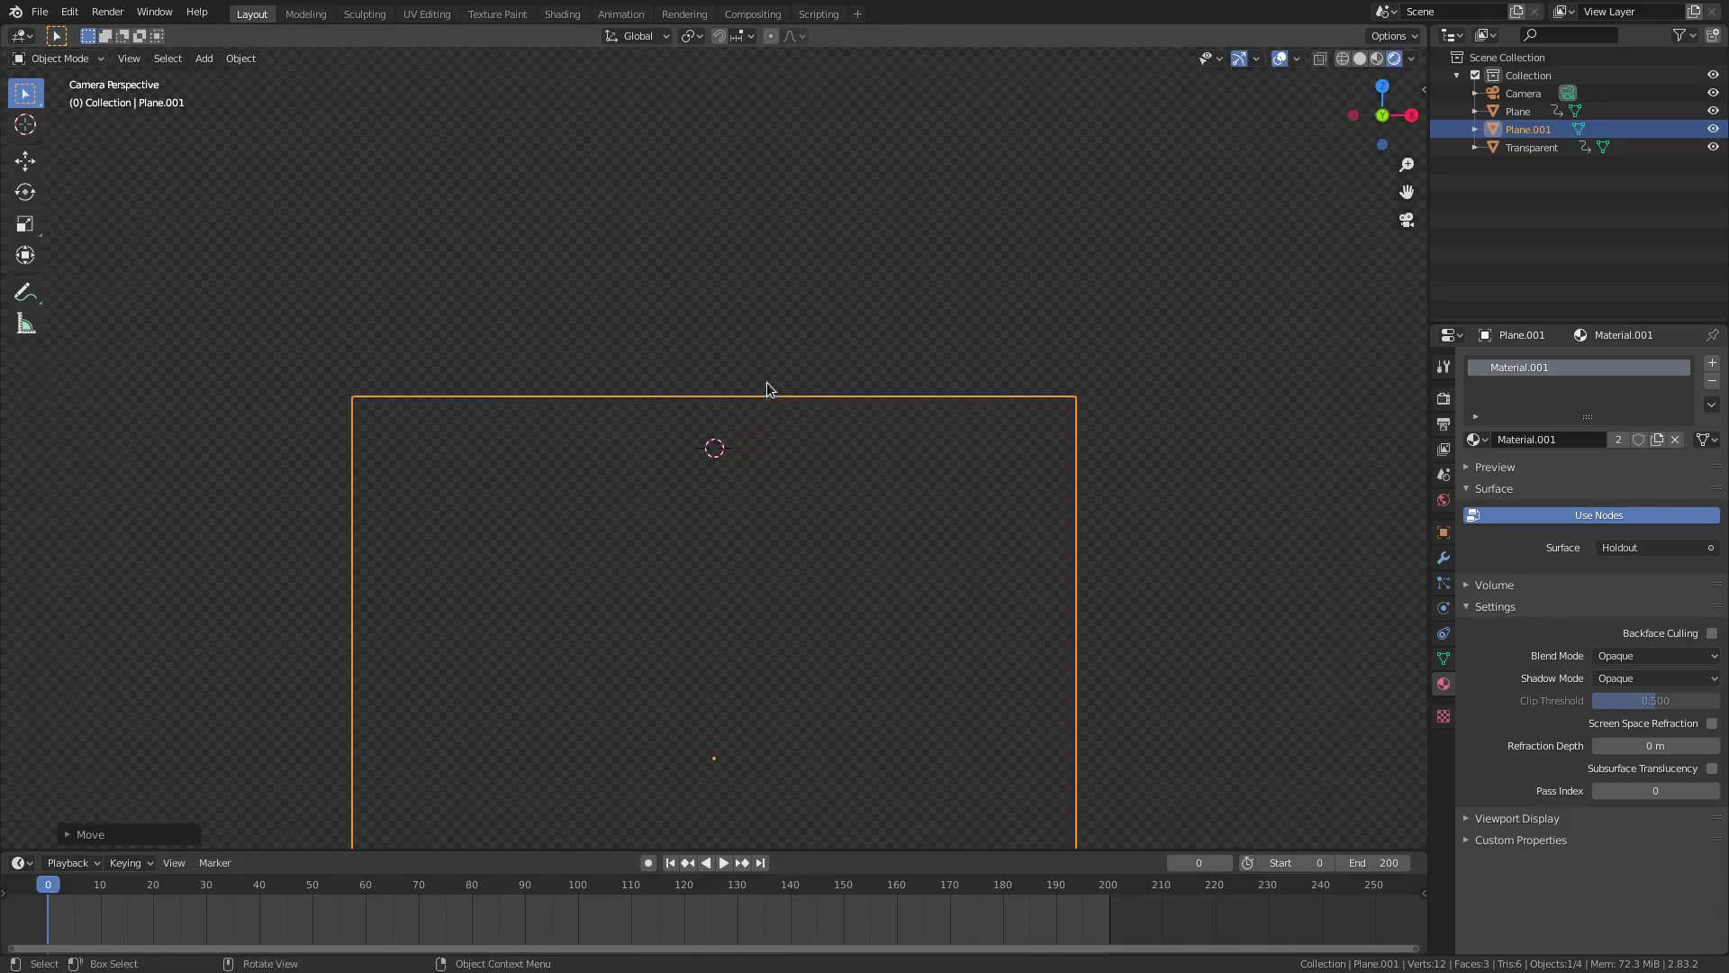
key(g)
key(z)
click(690, 614)
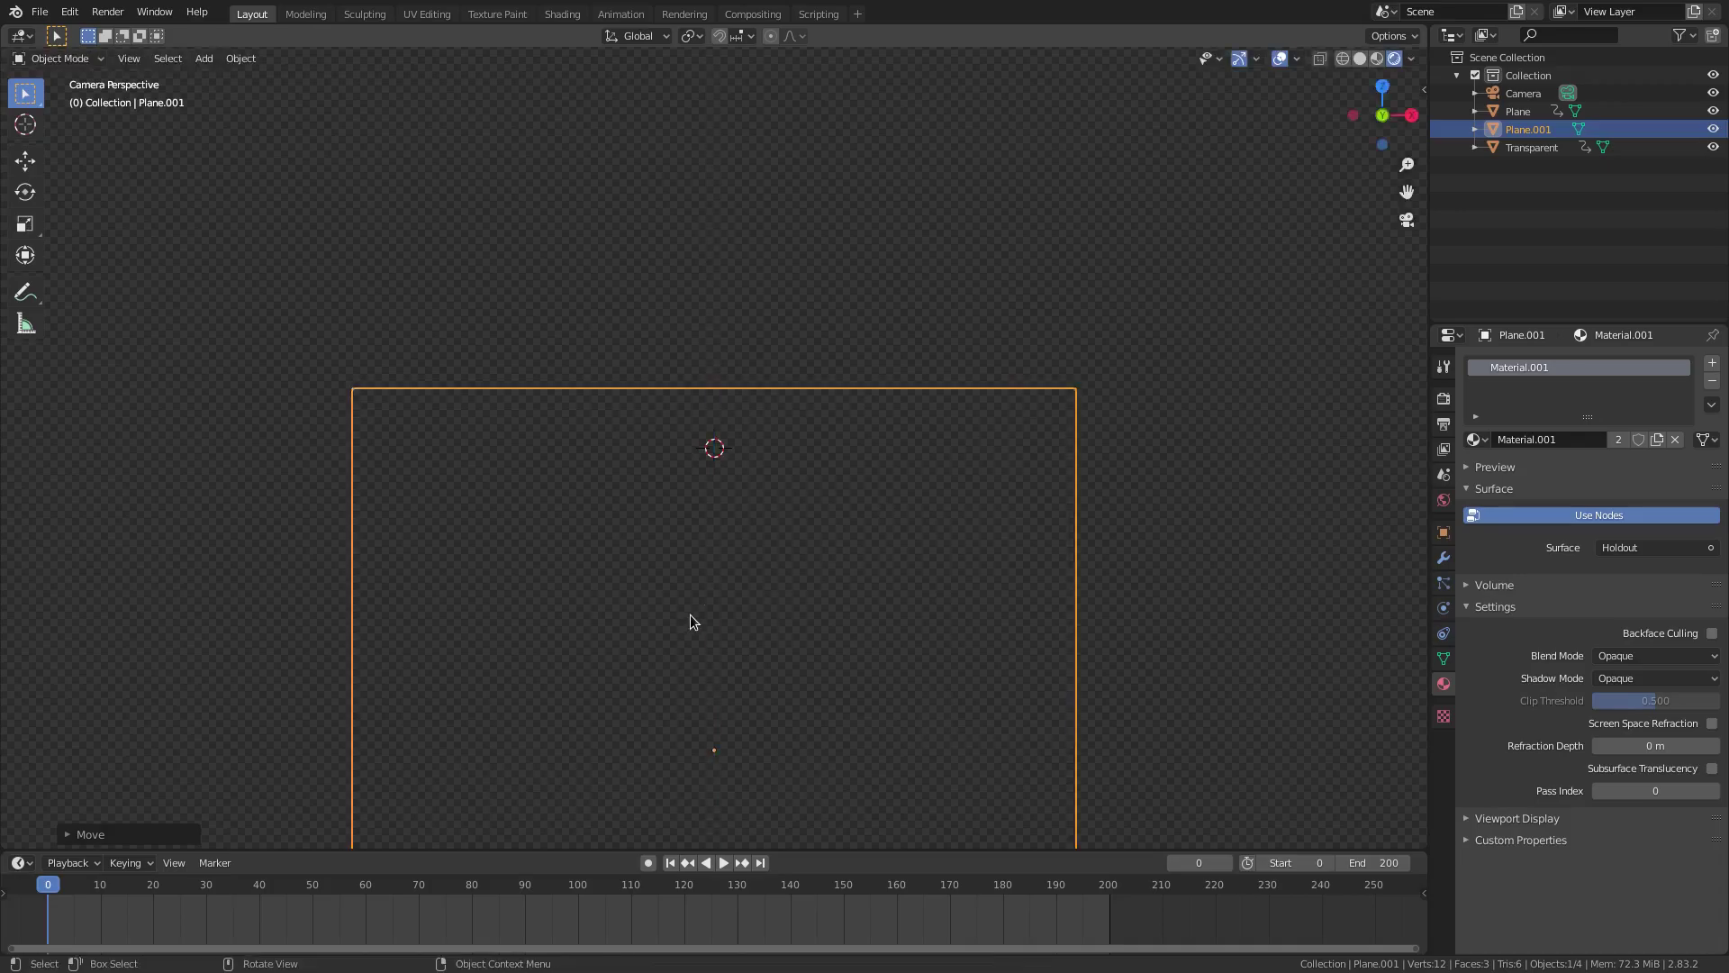
Step: Key the plane's location over the M at frame 0 and below it at frame 10, then play
scroll(837, 337, down, 3)
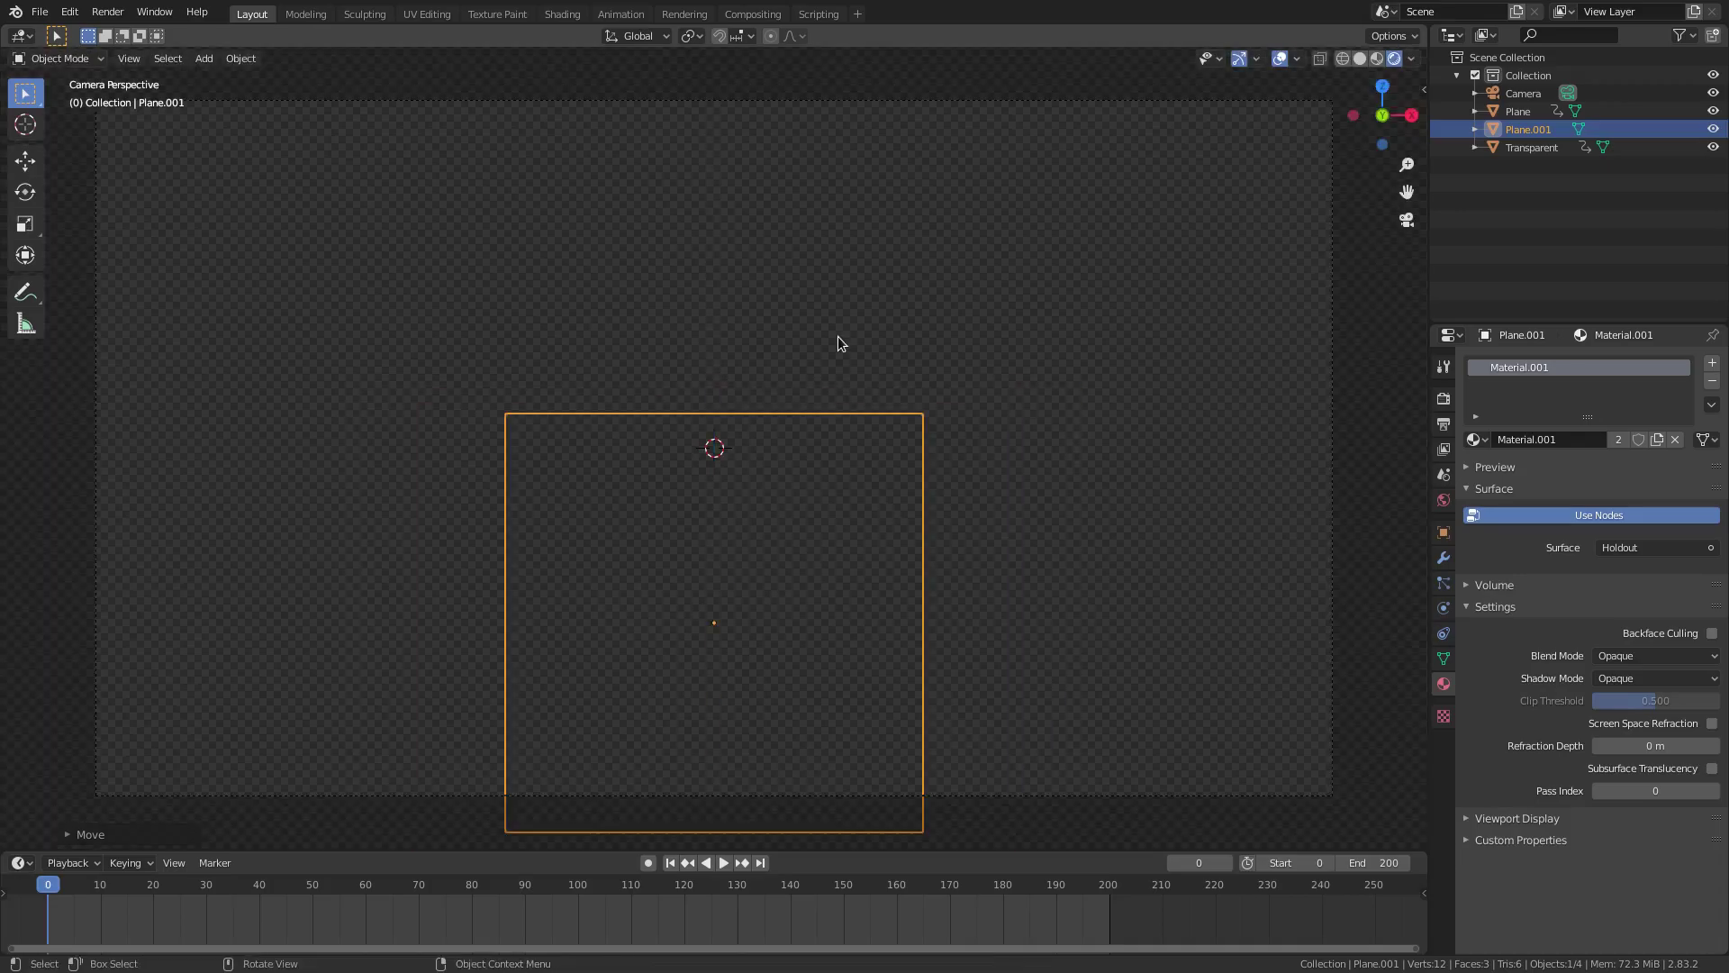
key(i)
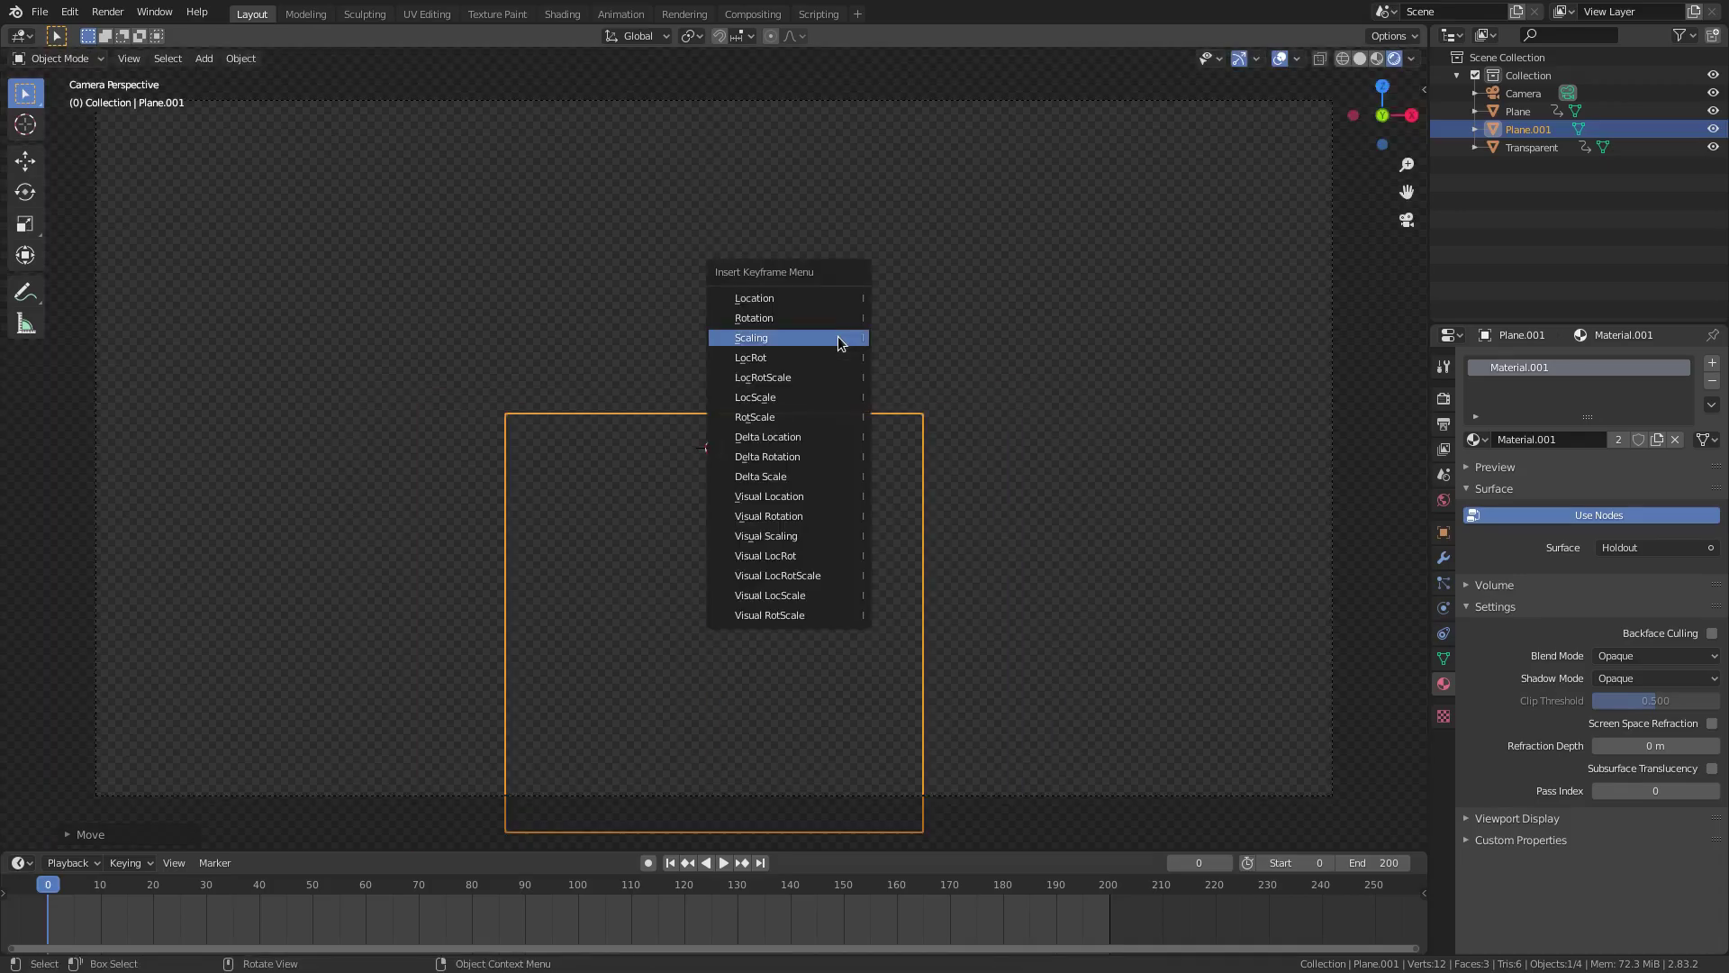
click(838, 298)
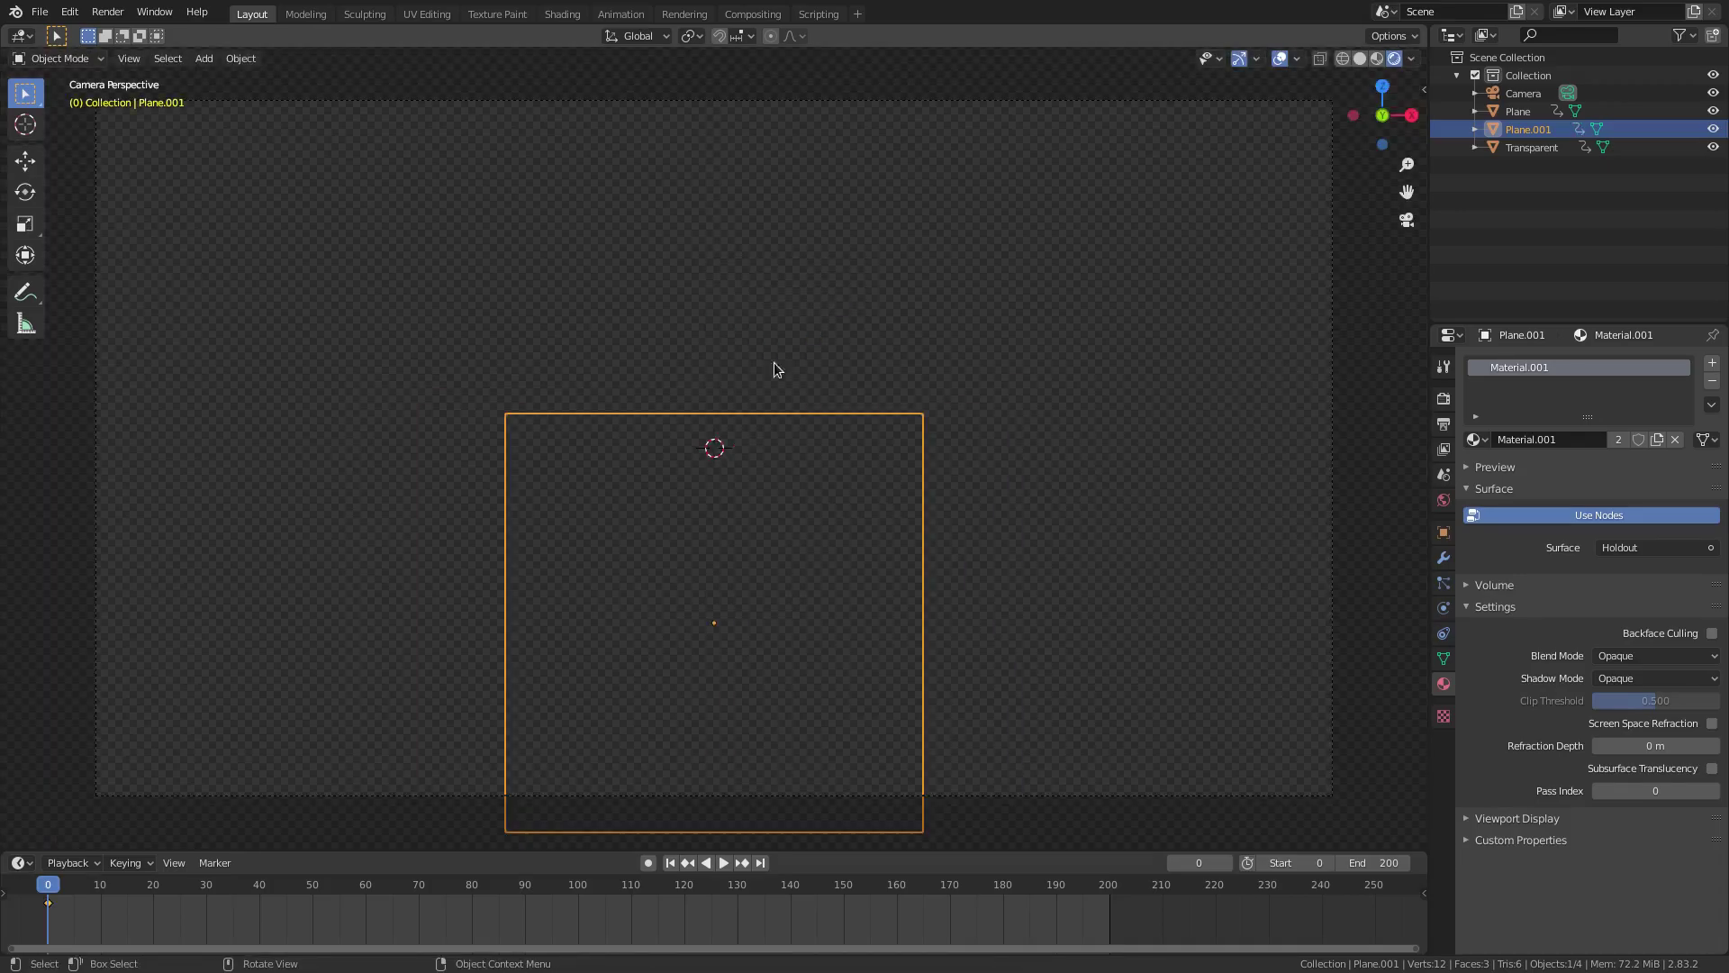
drag(83, 890, 102, 887)
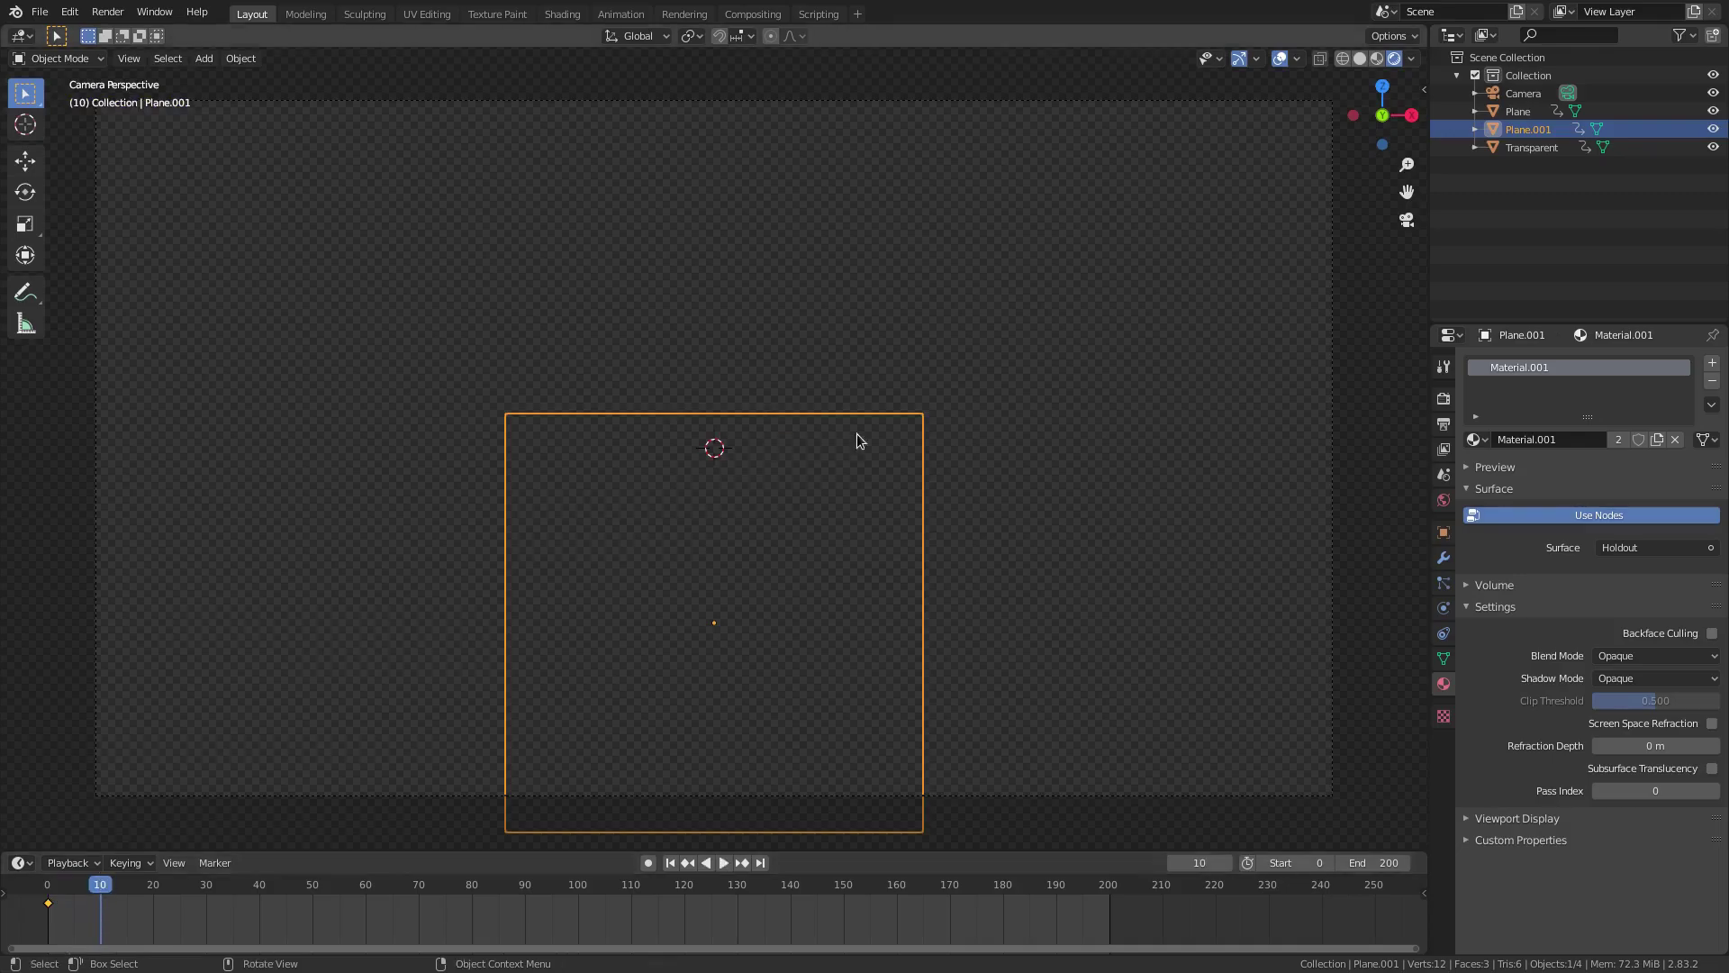
key(g)
key(z)
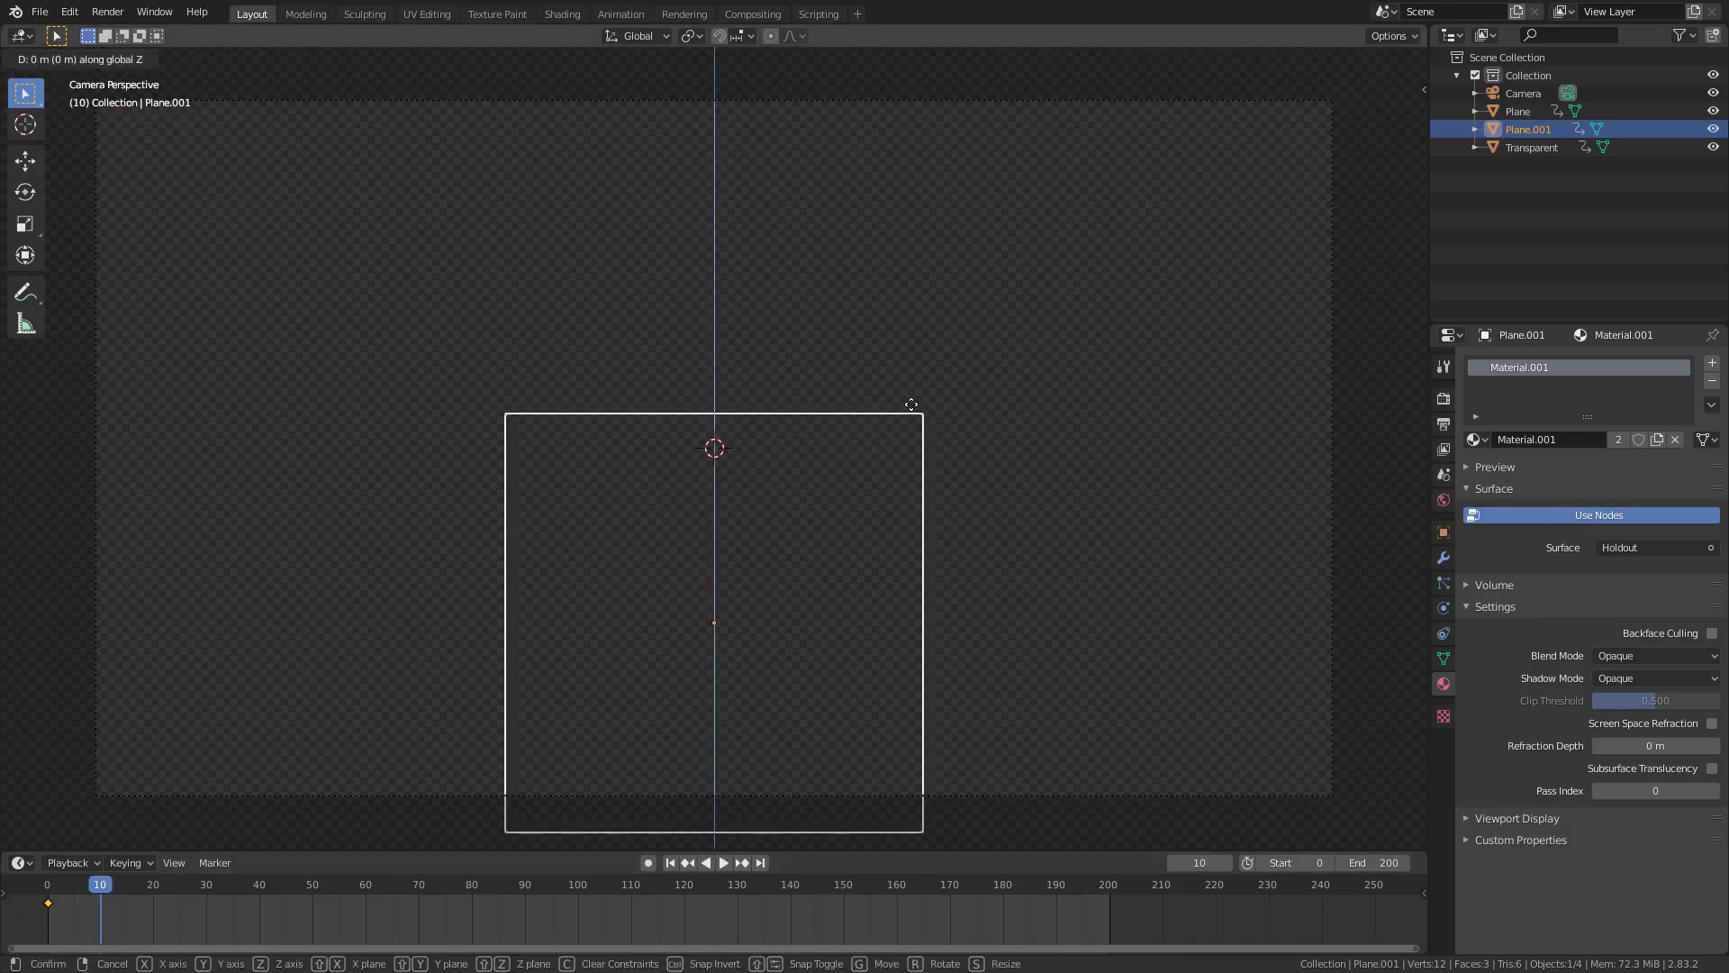
click(906, 618)
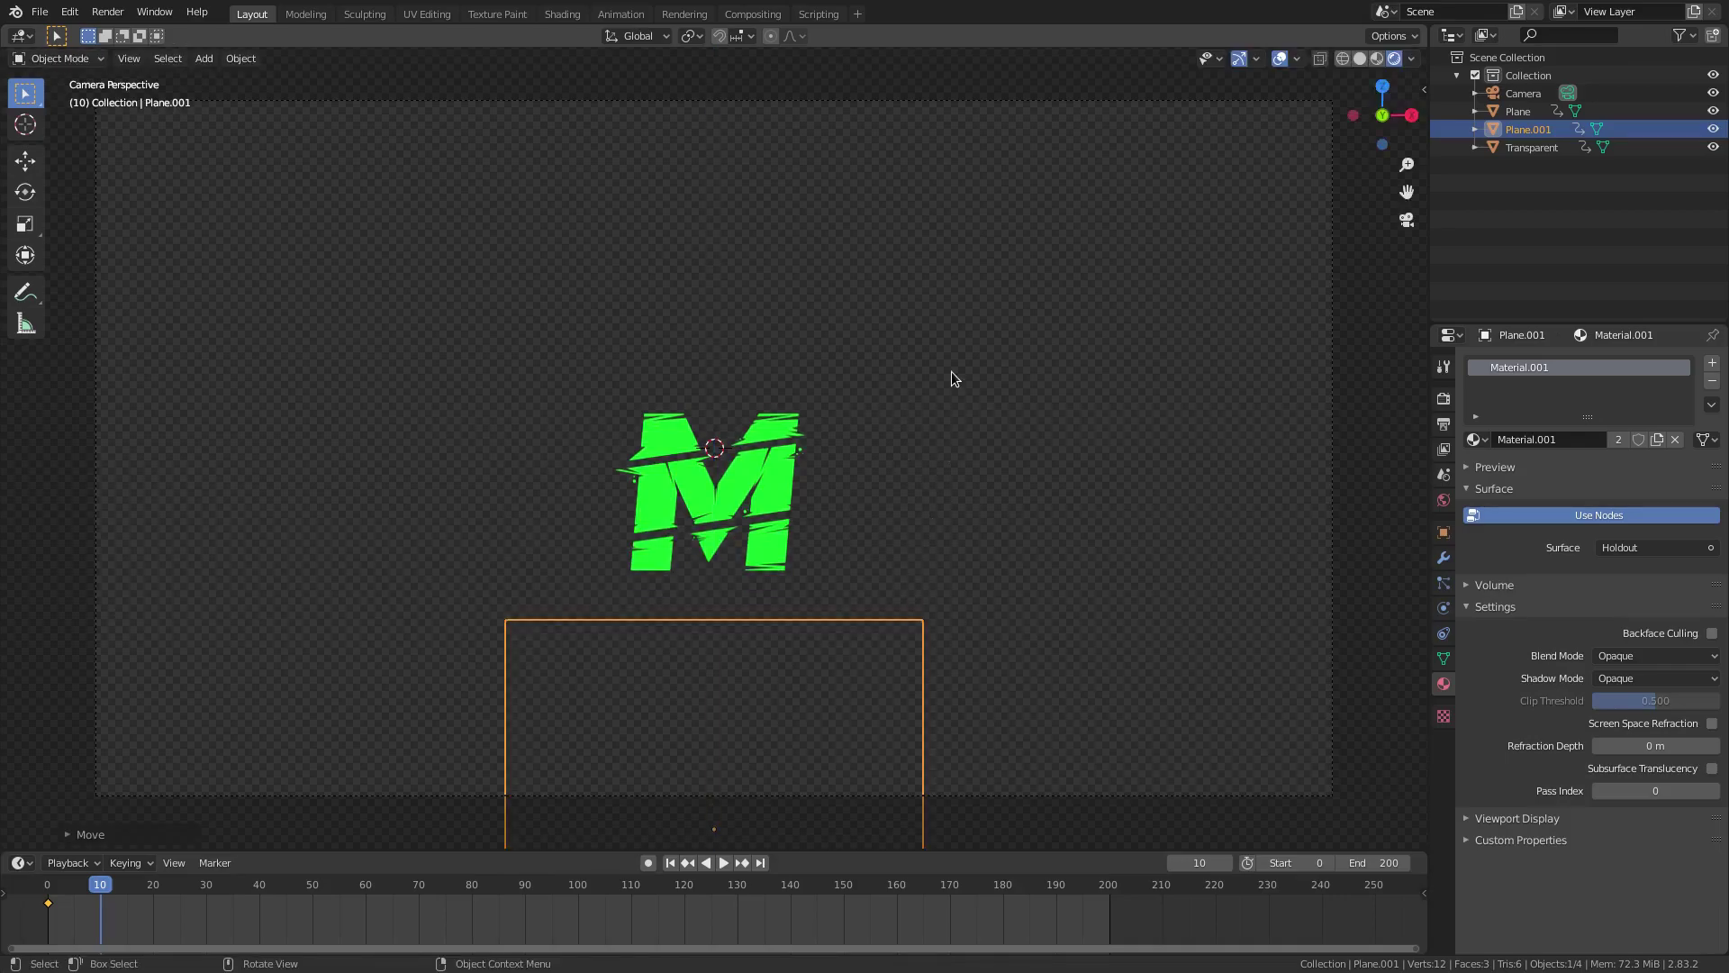
key(i)
click(951, 371)
click(803, 796)
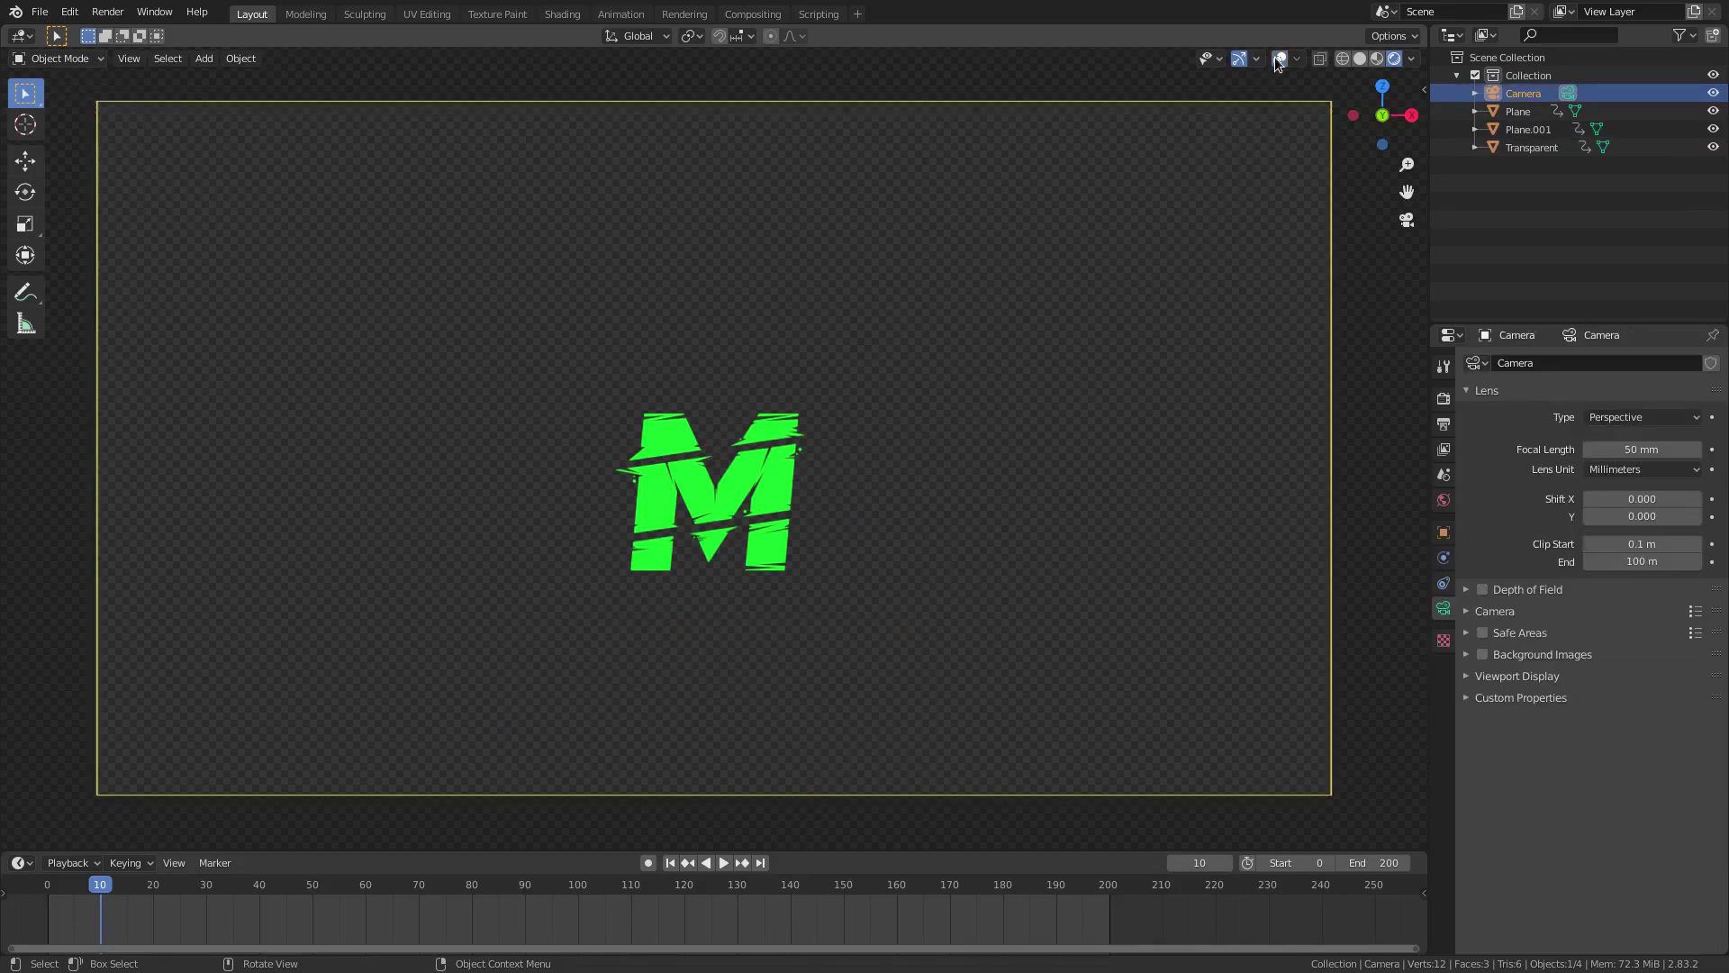
click(724, 862)
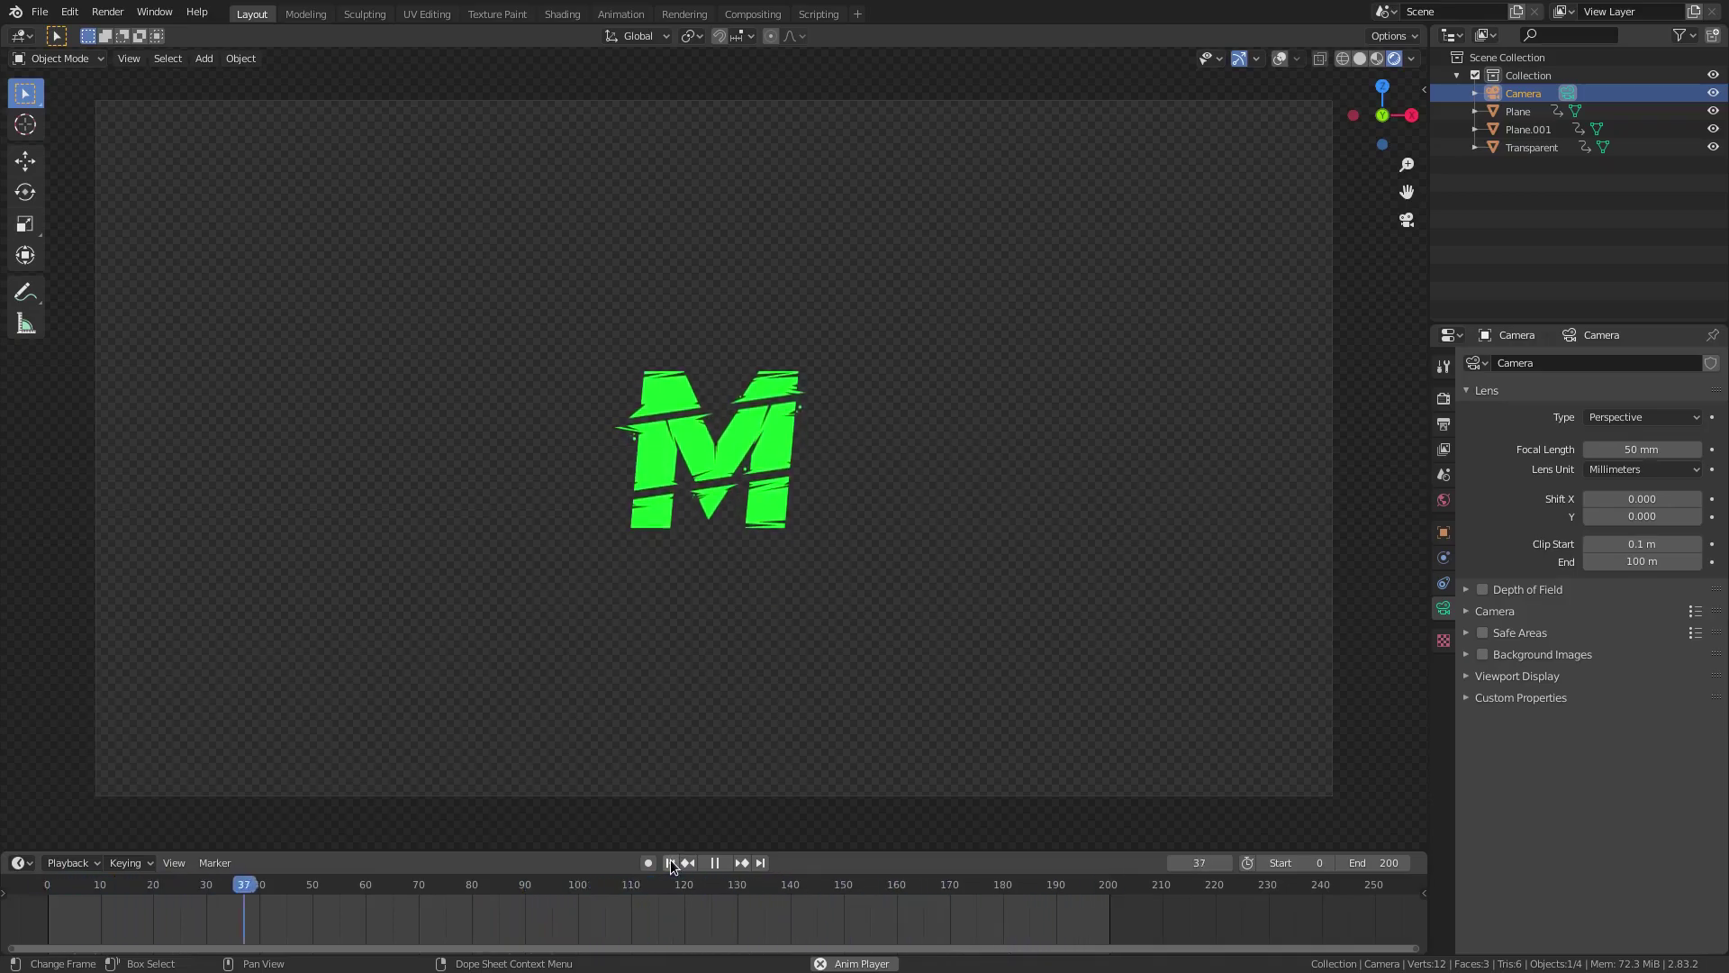
Step: Stop playback, select the second holdout plane at frame 10, and show viewport overlays
click(712, 863)
click(670, 862)
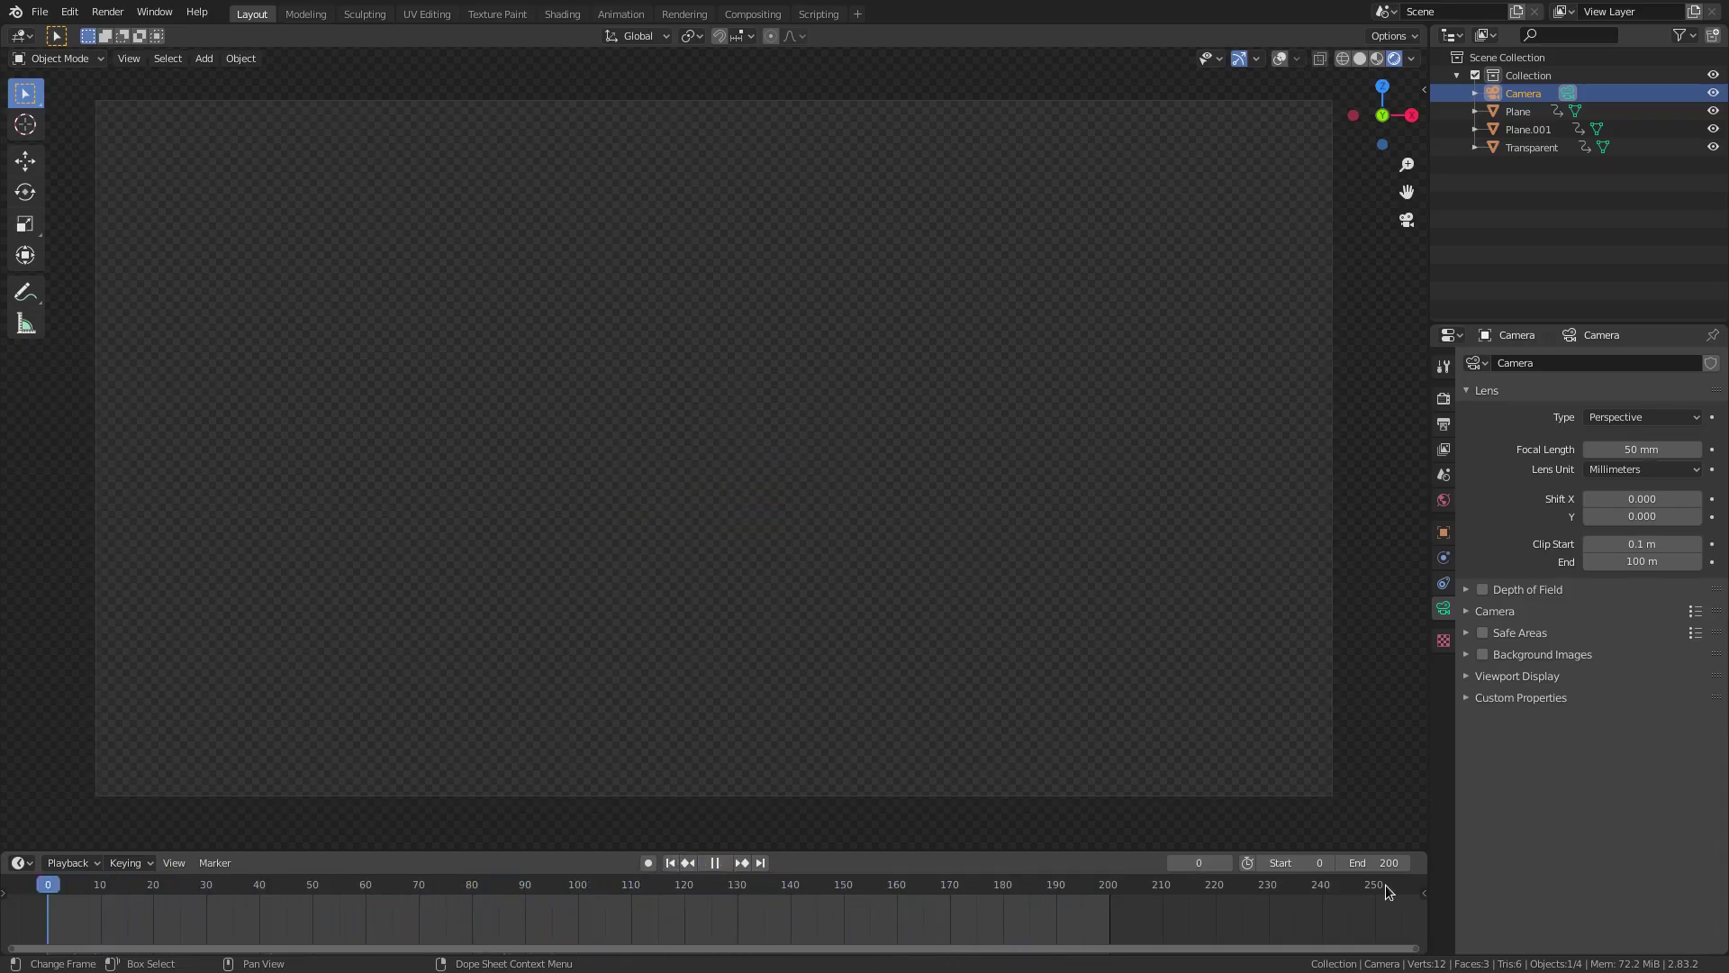
click(101, 887)
click(721, 589)
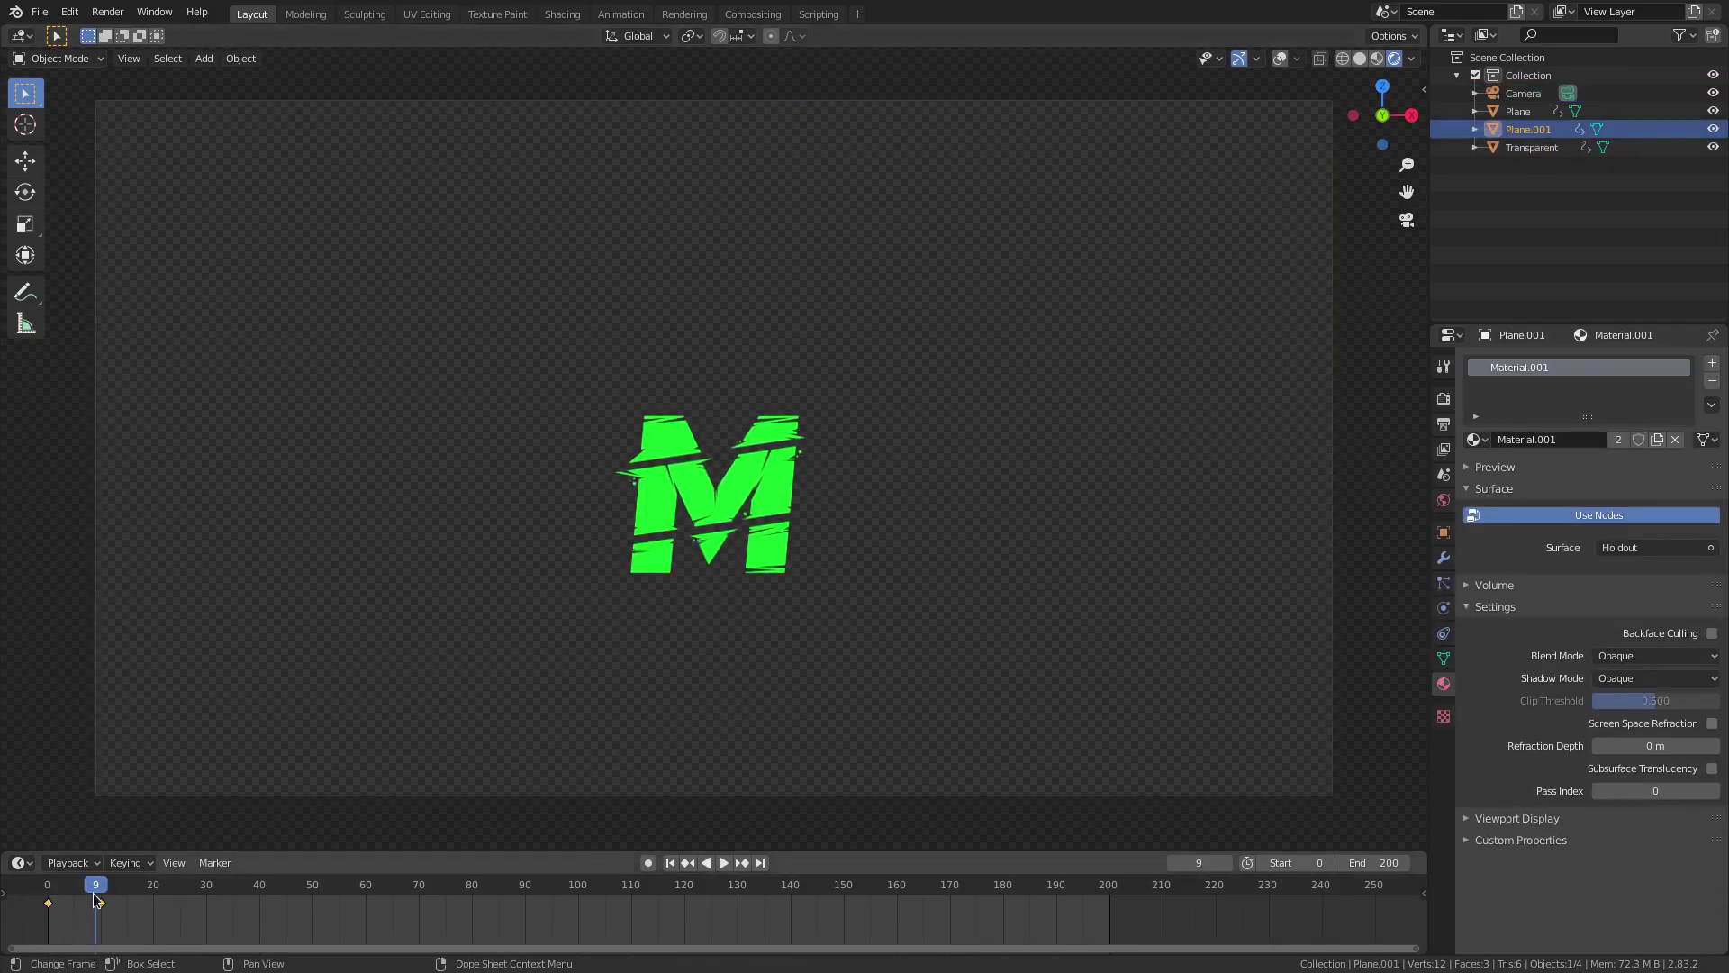
key(i)
click(1278, 59)
Step: Raise the plane above the M and key its location at frame 10
key(g)
key(z)
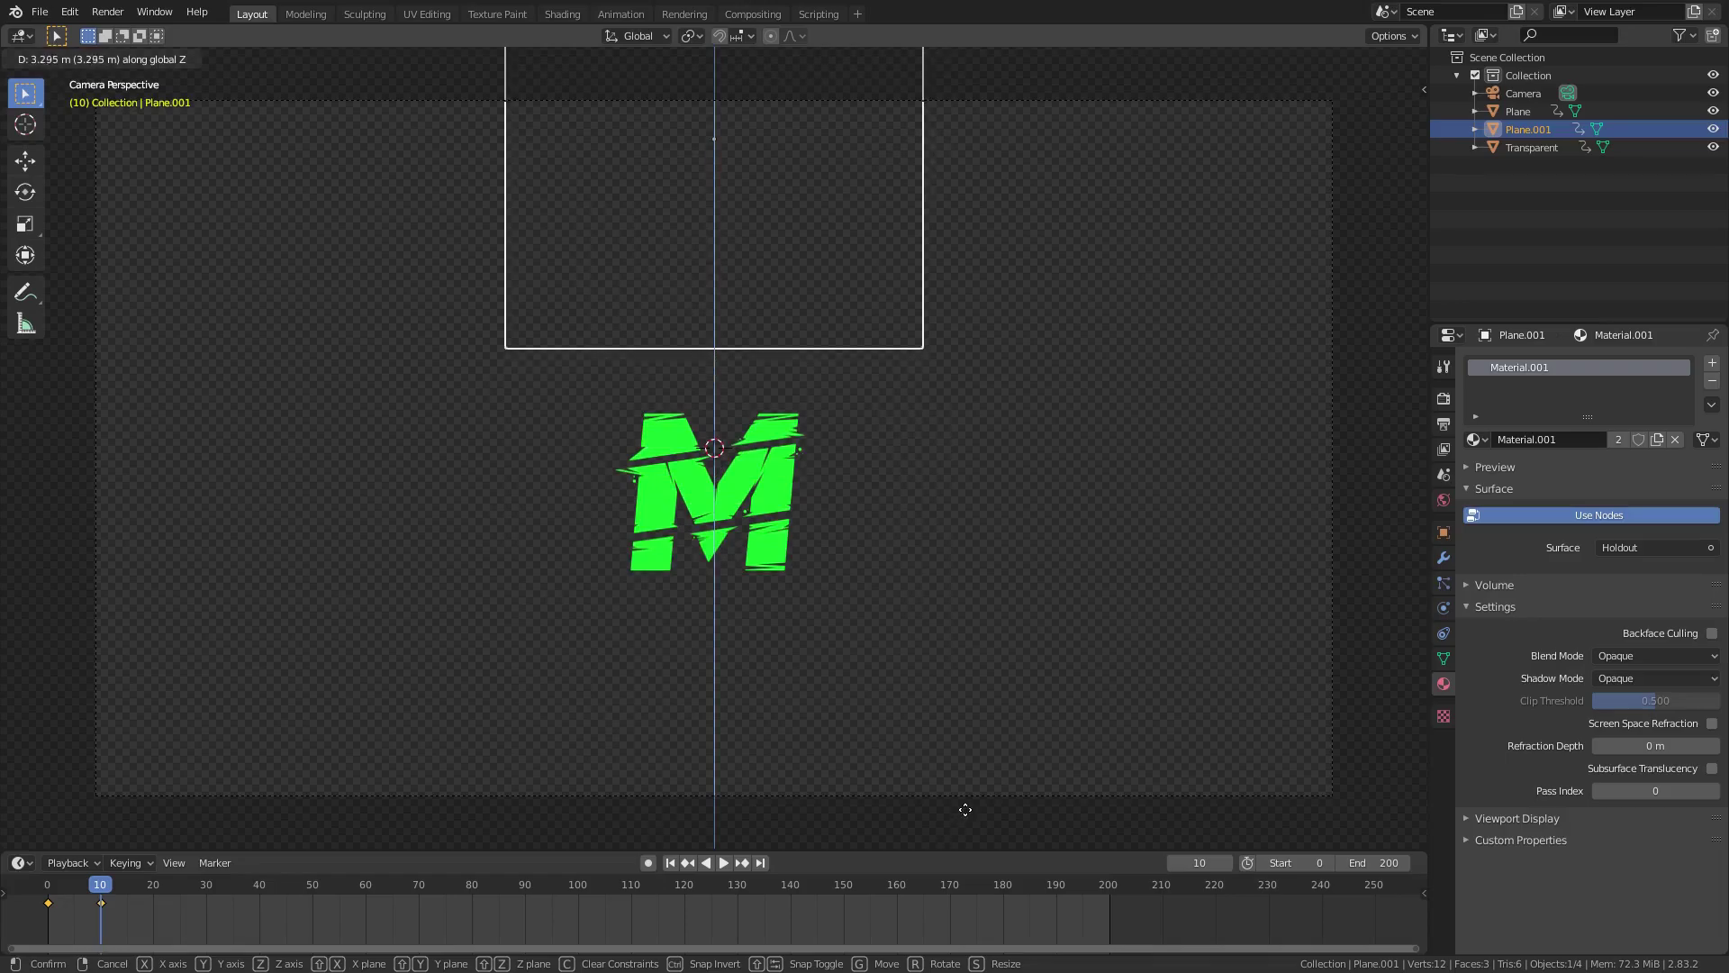
click(975, 773)
key(g)
key(z)
click(1015, 252)
key(i)
click(977, 163)
Step: At frame 0, move the plane back over the M and key its location
click(49, 890)
key(space)
key(Escape)
key(g)
key(z)
click(753, 523)
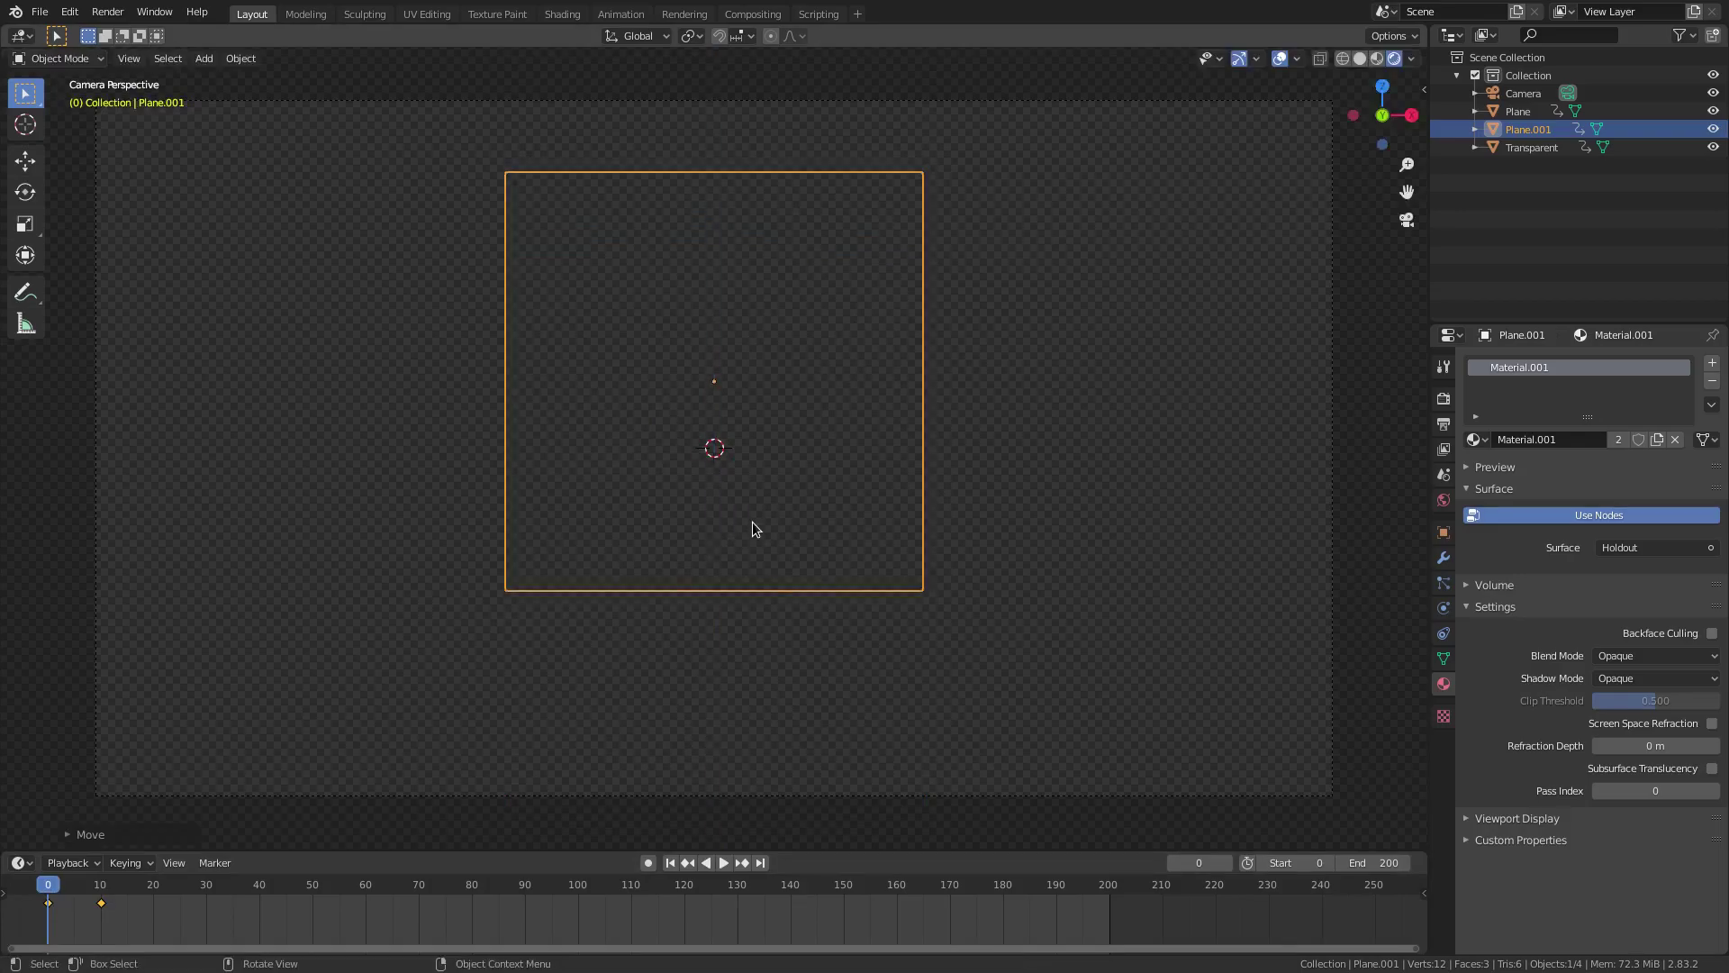
key(i)
click(753, 519)
Step: Hide the viewport overlays and preview the reveal animation from the start
click(1286, 57)
click(725, 862)
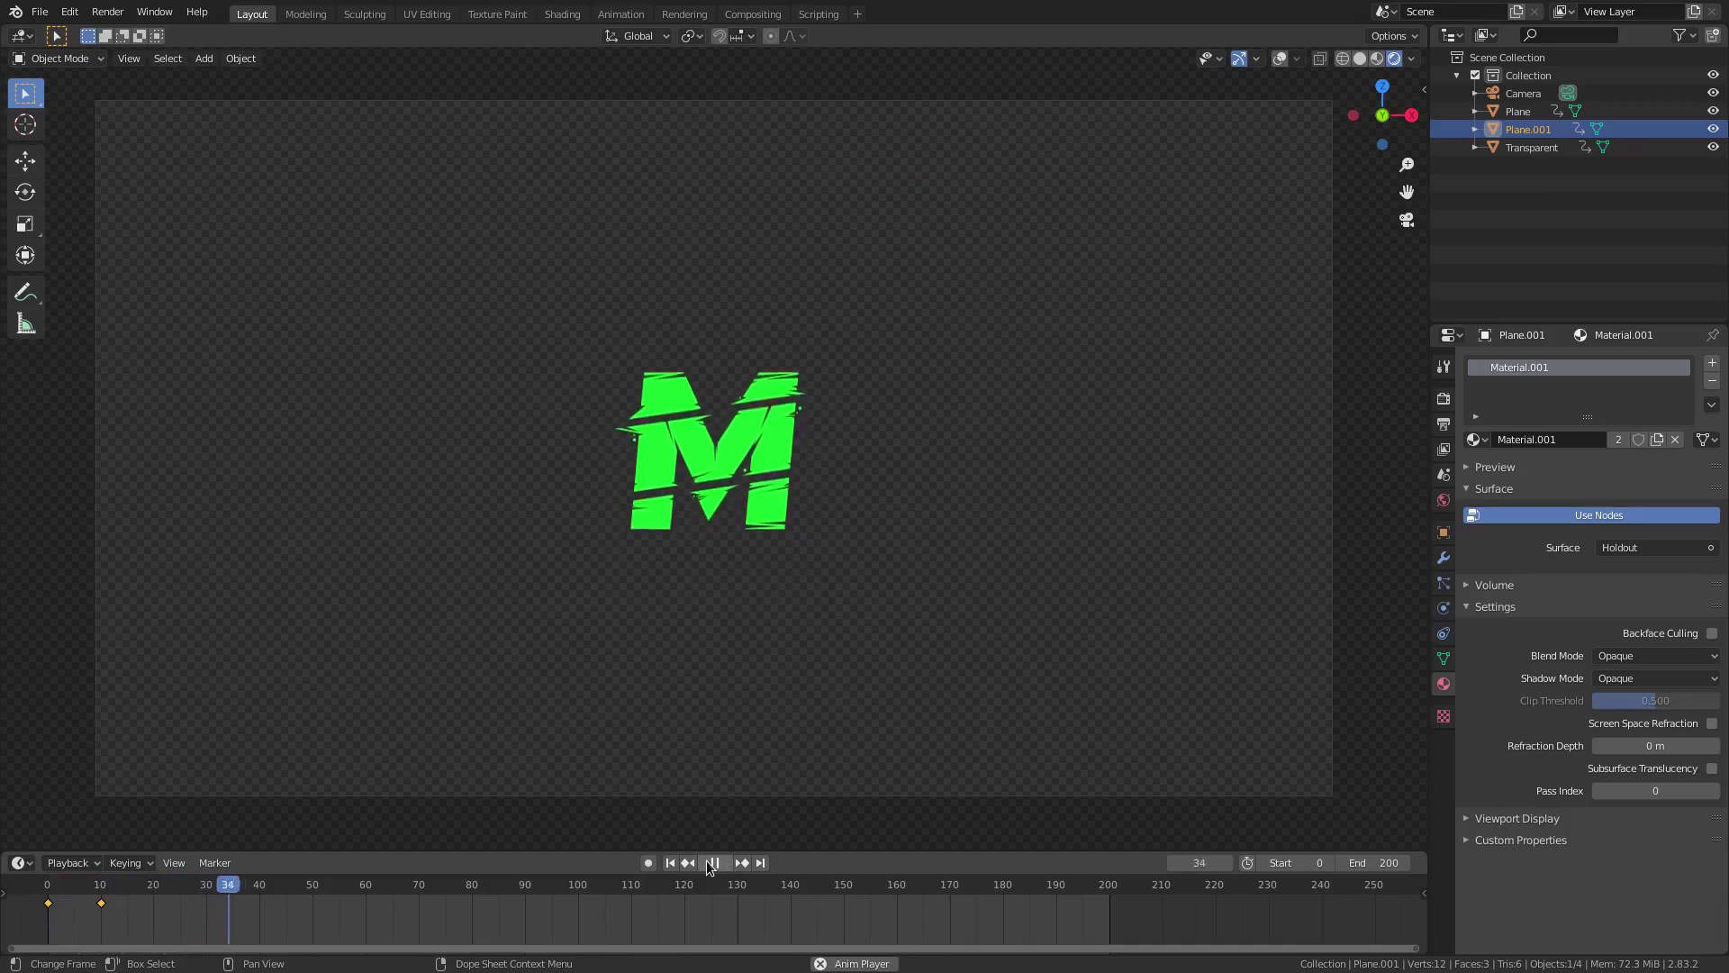
click(671, 863)
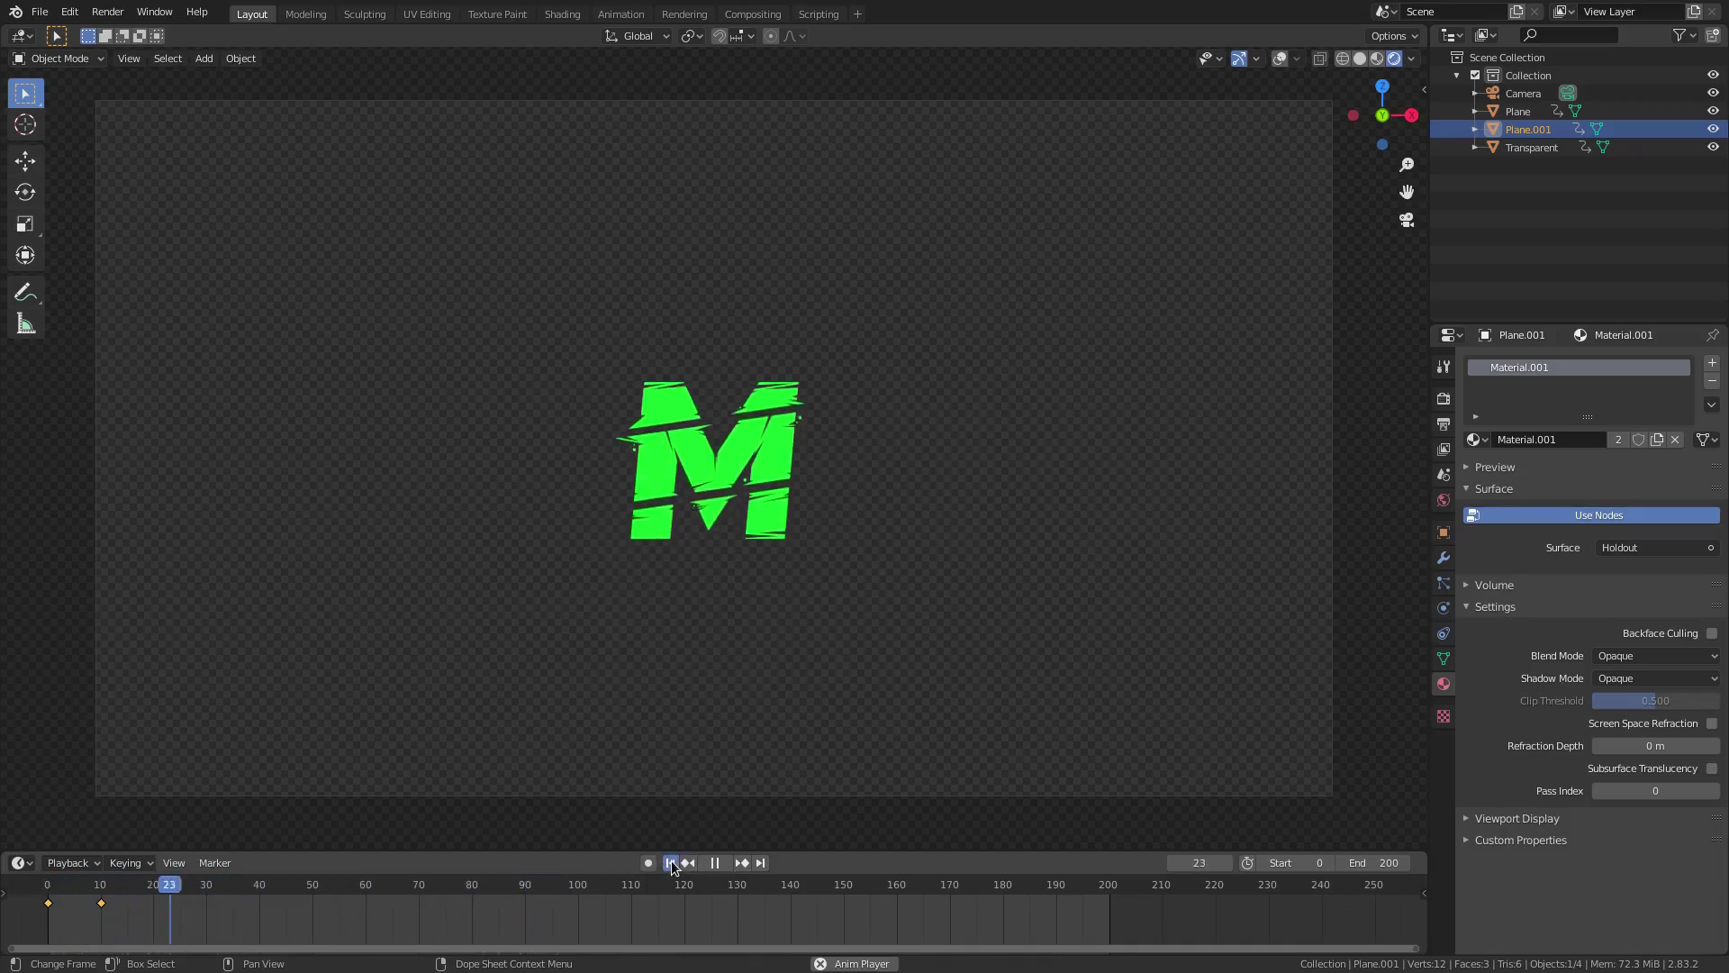
click(712, 863)
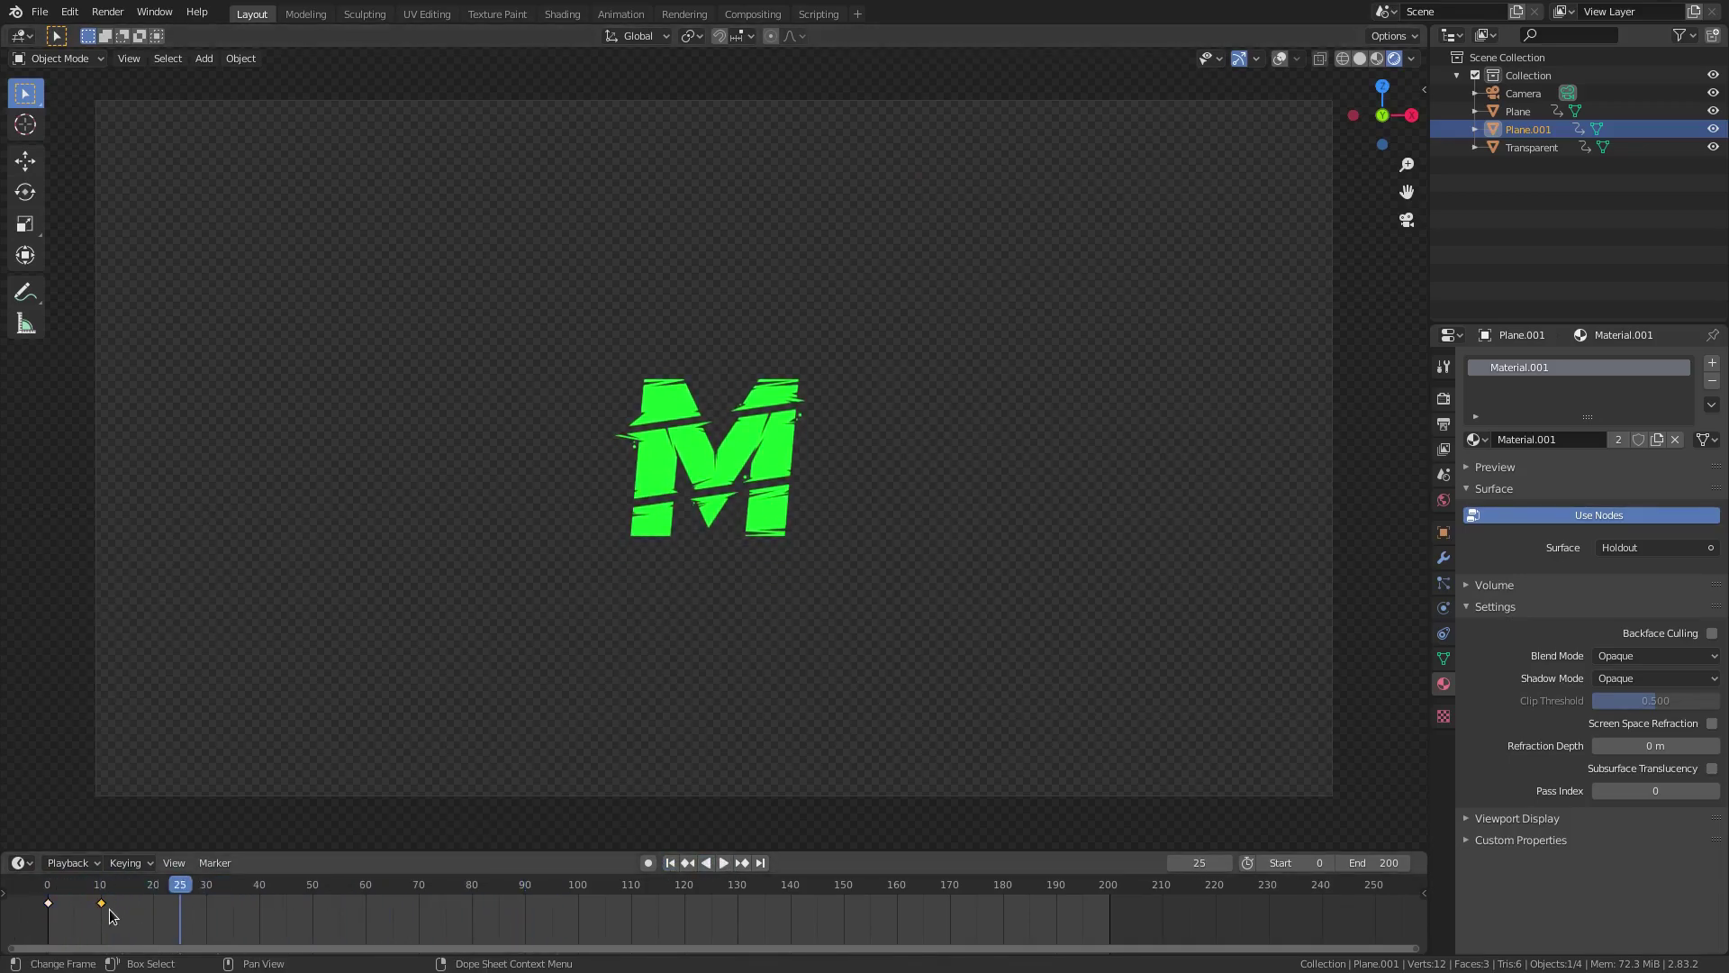
Step: Move the plane's end location keyframe to around frame 20 and preview it
drag(112, 910, 162, 919)
key(g)
click(163, 915)
click(671, 862)
click(721, 863)
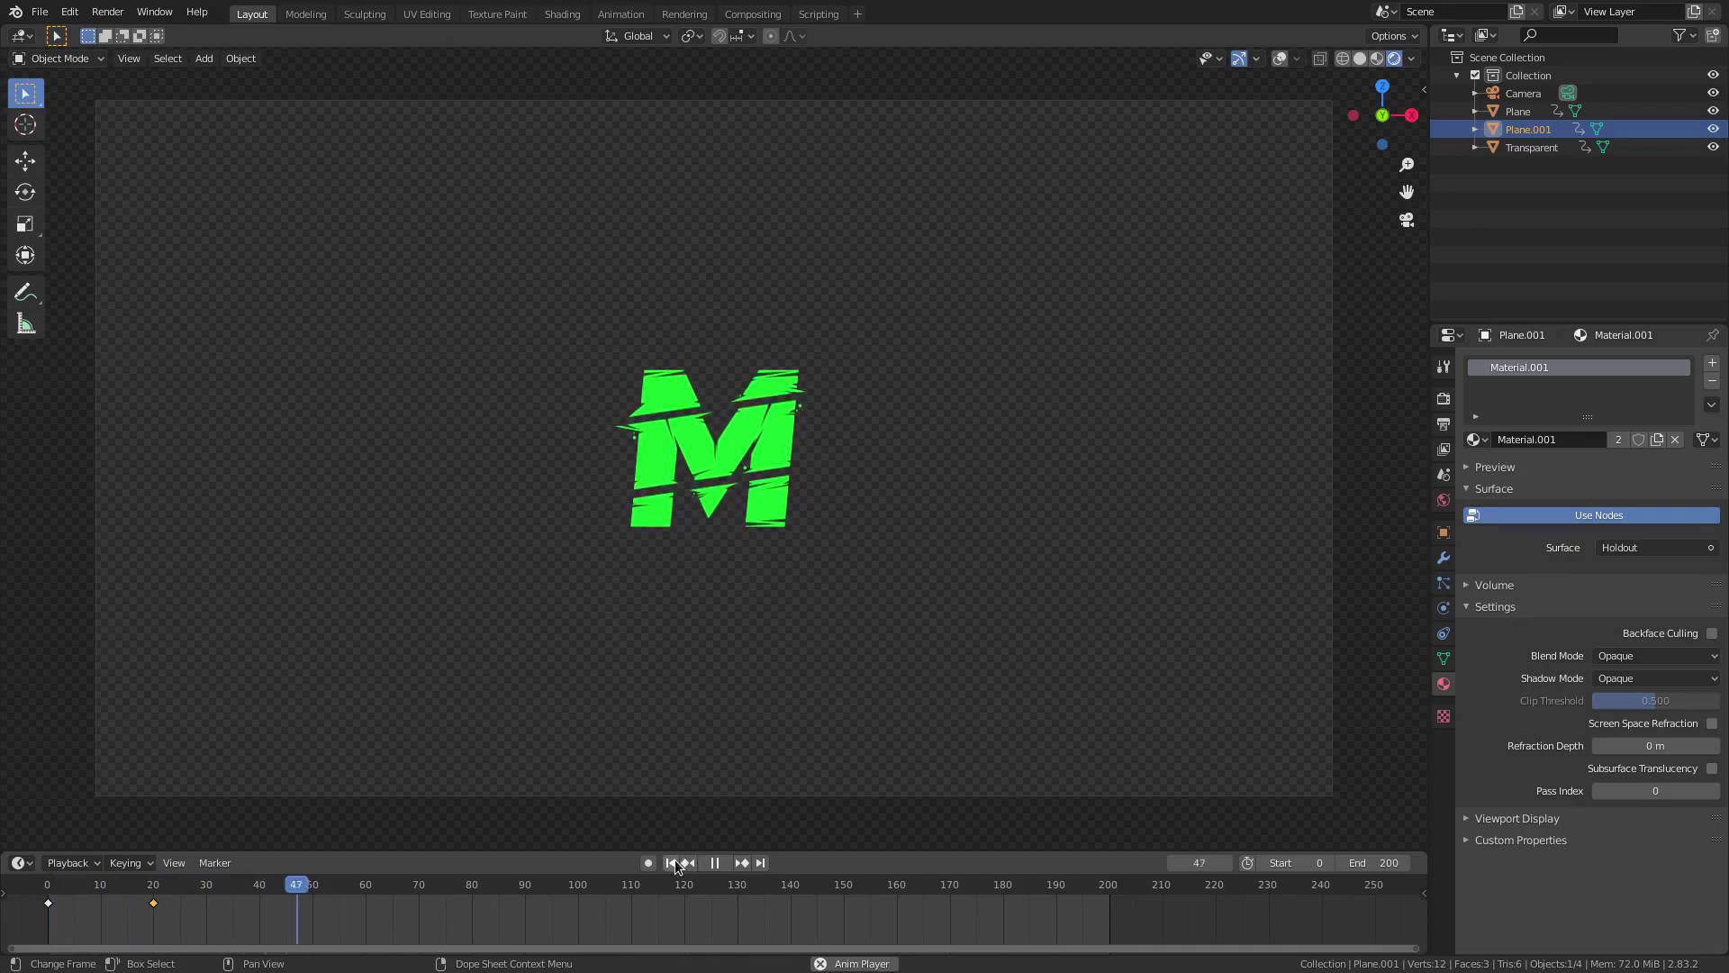
click(716, 862)
Step: Shift the end keyframe to frame 30 and play the animation from frame 0
key(g)
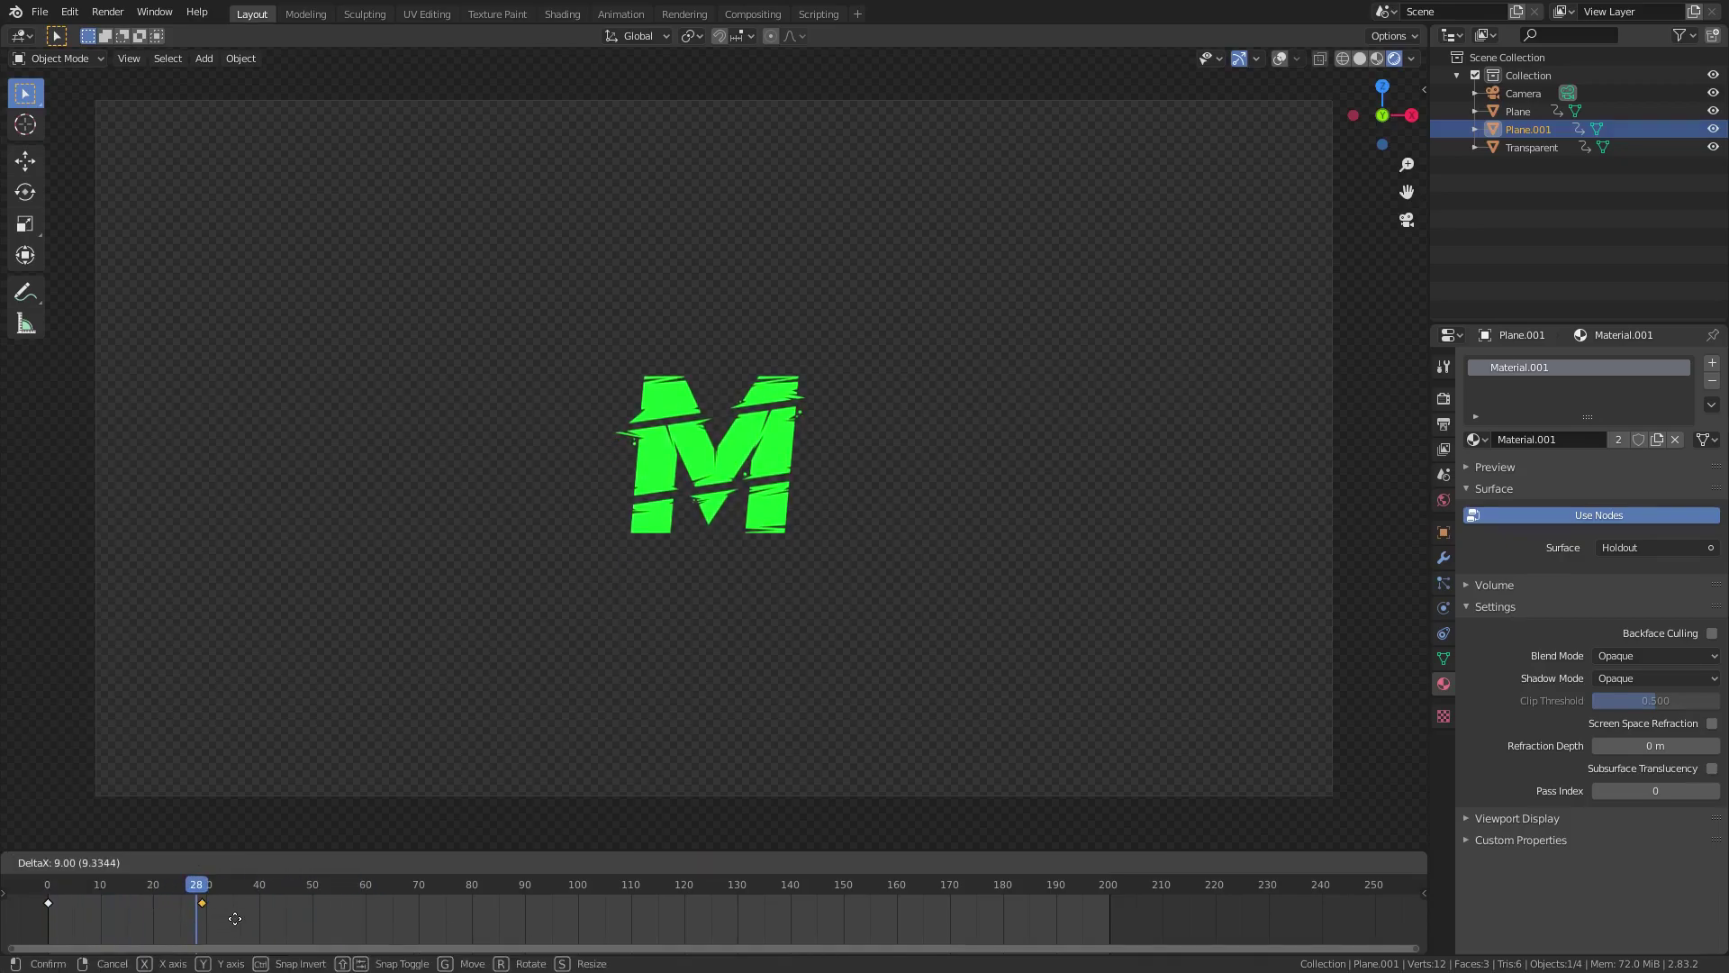
click(235, 918)
click(206, 914)
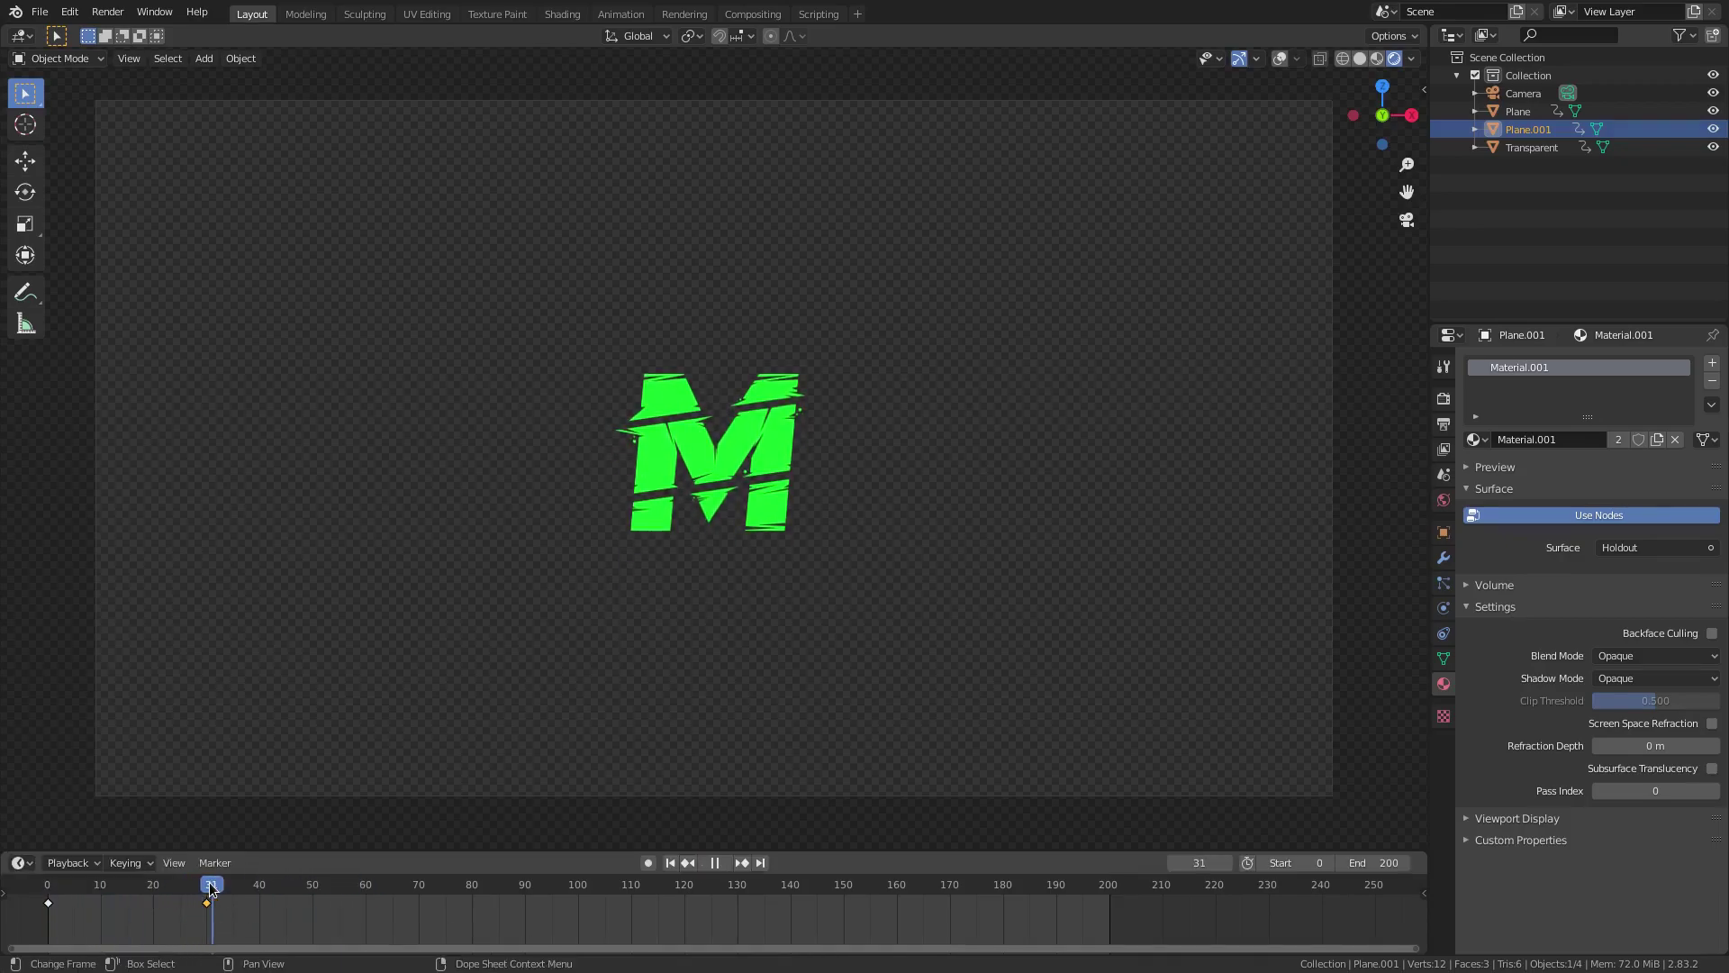
click(671, 862)
key(space)
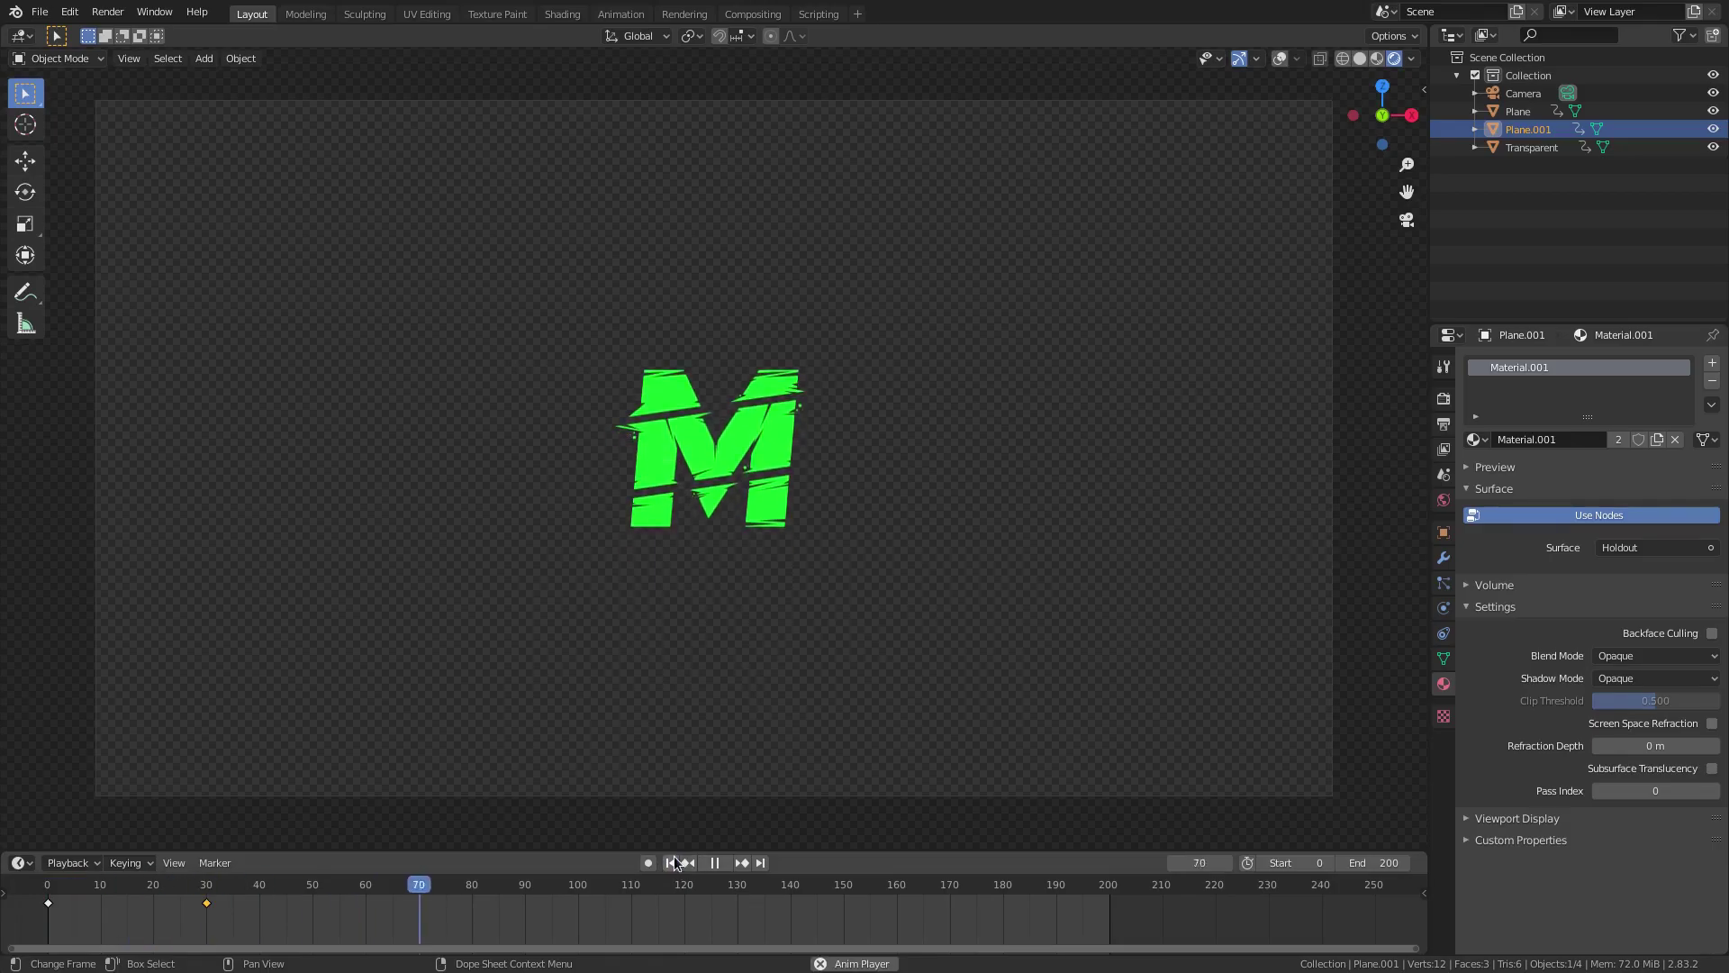